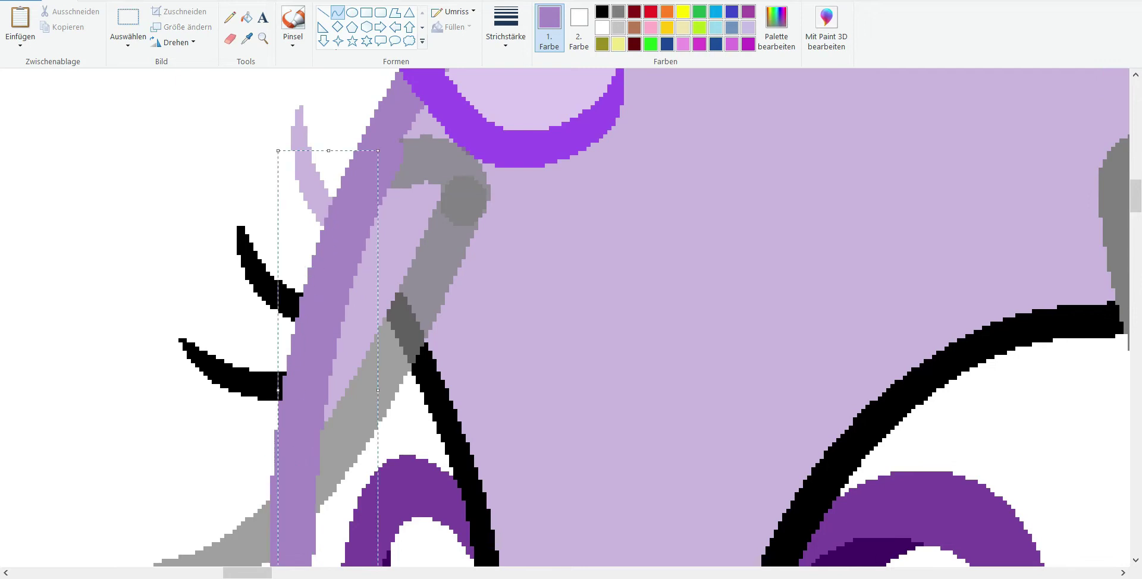
Step: Redraw the reflected pony's face outline in purple beside the smaller eye and remove the lashes and lid line outside it
{"action": "left_click", "coordinate": [454, 11]}
{"action": "left_click", "coordinate": [338, 199]}
{"action": "scroll", "coordinate": [338, 199], "scroll_direction": "down", "scroll_amount": 2}
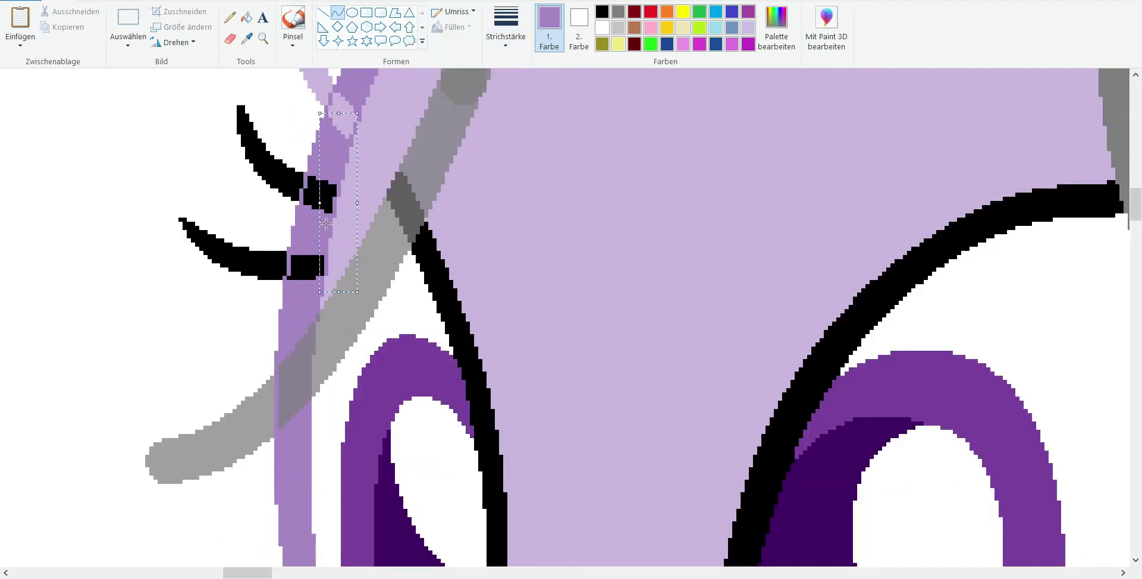
{"action": "left_click", "coordinate": [246, 18]}
{"action": "left_click", "coordinate": [310, 187]}
{"action": "left_click", "coordinate": [246, 39]}
{"action": "left_click", "coordinate": [155, 294]}
{"action": "left_click", "coordinate": [256, 261]}
{"action": "left_click", "coordinate": [268, 160]}
{"action": "left_click", "coordinate": [217, 416]}
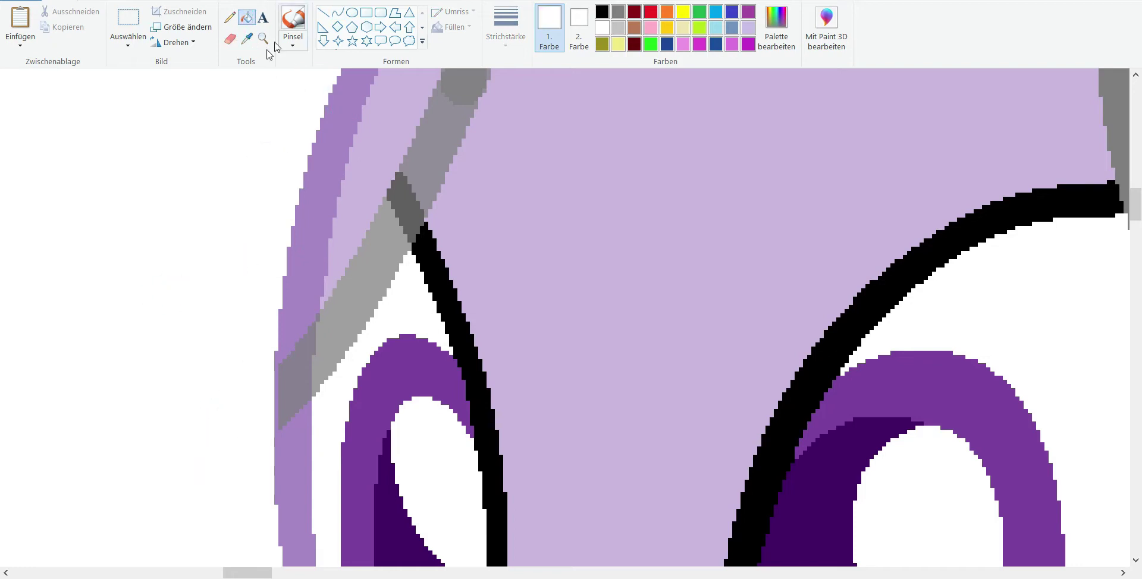
Step: Recolour the grey overlap on the face outline and fill the smaller reflected eye's lid line with black
{"action": "left_click", "coordinate": [246, 38]}
{"action": "left_click", "coordinate": [324, 297]}
{"action": "left_click", "coordinate": [297, 375]}
{"action": "left_click", "coordinate": [246, 39]}
{"action": "left_click", "coordinate": [452, 297]}
{"action": "left_click", "coordinate": [375, 268]}
{"action": "scroll", "coordinate": [447, 286], "scroll_direction": "up", "scroll_amount": 4}
{"action": "left_click", "coordinate": [448, 286]}
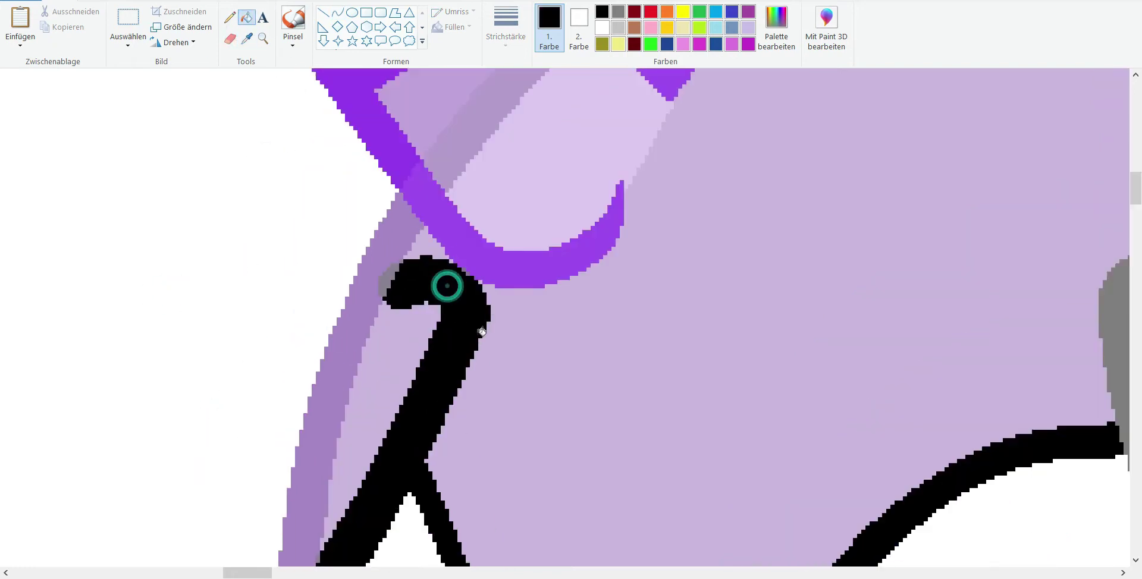
Step: Recolour the leftover grey lid end overlapping the face outline with the outline's purple
{"action": "left_click", "coordinate": [246, 38]}
{"action": "left_click", "coordinate": [386, 251]}
{"action": "scroll", "coordinate": [386, 252], "scroll_direction": "down", "scroll_amount": 4}
{"action": "left_click", "coordinate": [318, 308]}
{"action": "left_click", "coordinate": [263, 38]}
{"action": "right_click", "coordinate": [301, 158]}
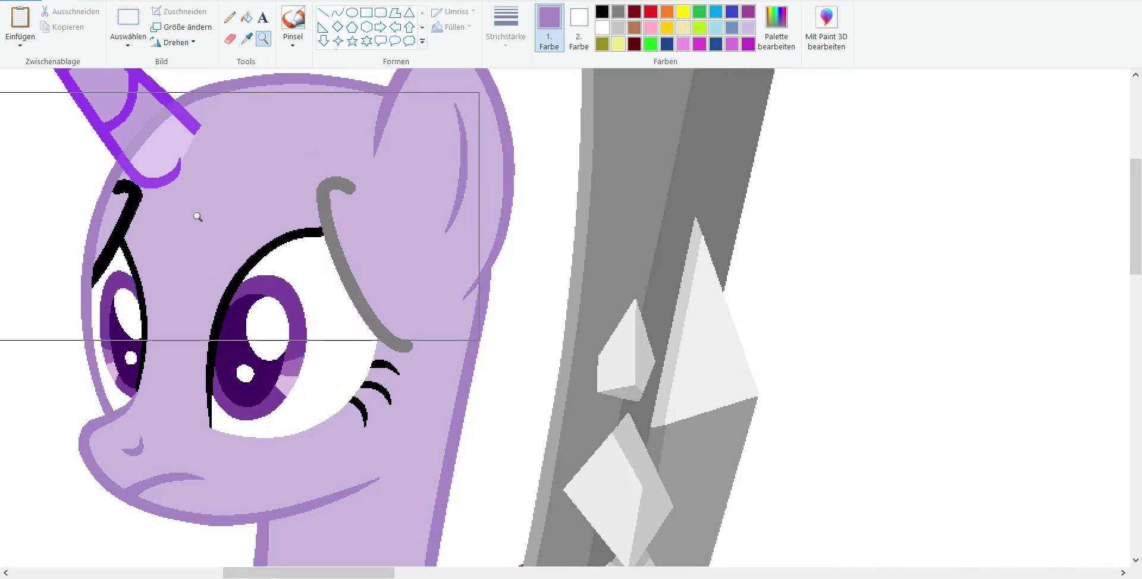
Step: Fill the grey upper lid line of the larger reflected eye with black
{"action": "left_click", "coordinate": [214, 197]}
{"action": "left_click", "coordinate": [246, 39]}
{"action": "left_click", "coordinate": [684, 254]}
{"action": "left_click", "coordinate": [726, 254]}
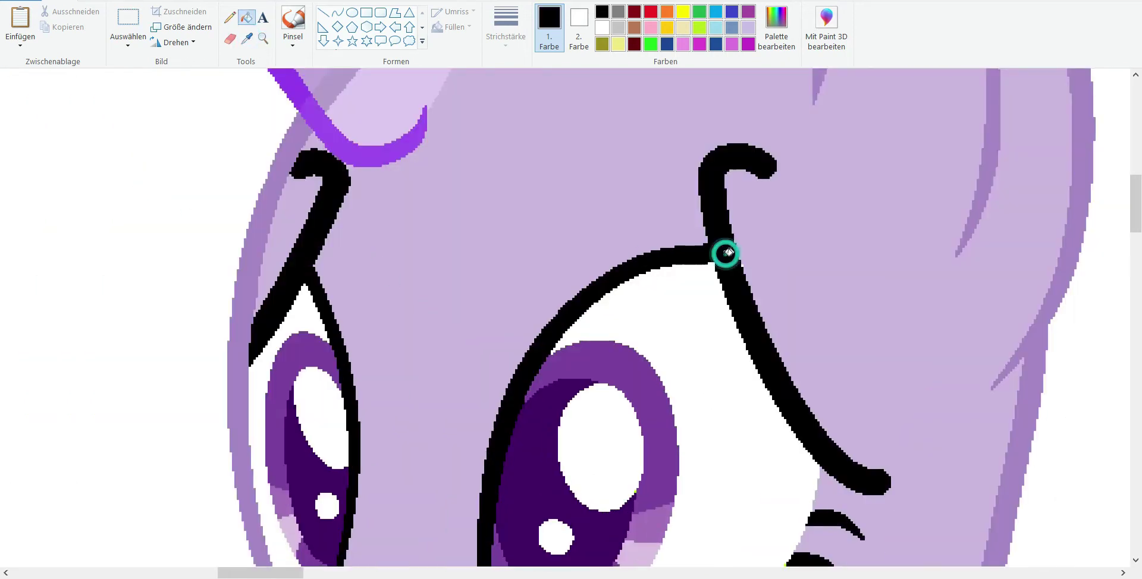
Step: Taper the ends of both reflected eyes' lid lines to points with curves and fills in the lilac coat colour
{"action": "left_click", "coordinate": [307, 185]}
{"action": "left_click", "coordinate": [246, 17]}
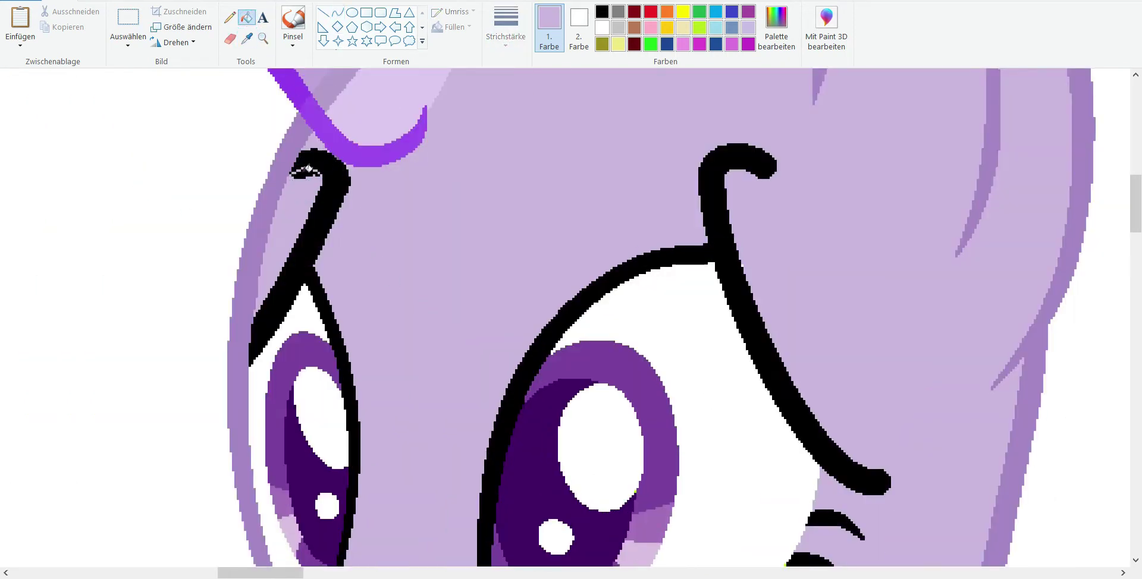
{"action": "left_click", "coordinate": [505, 197]}
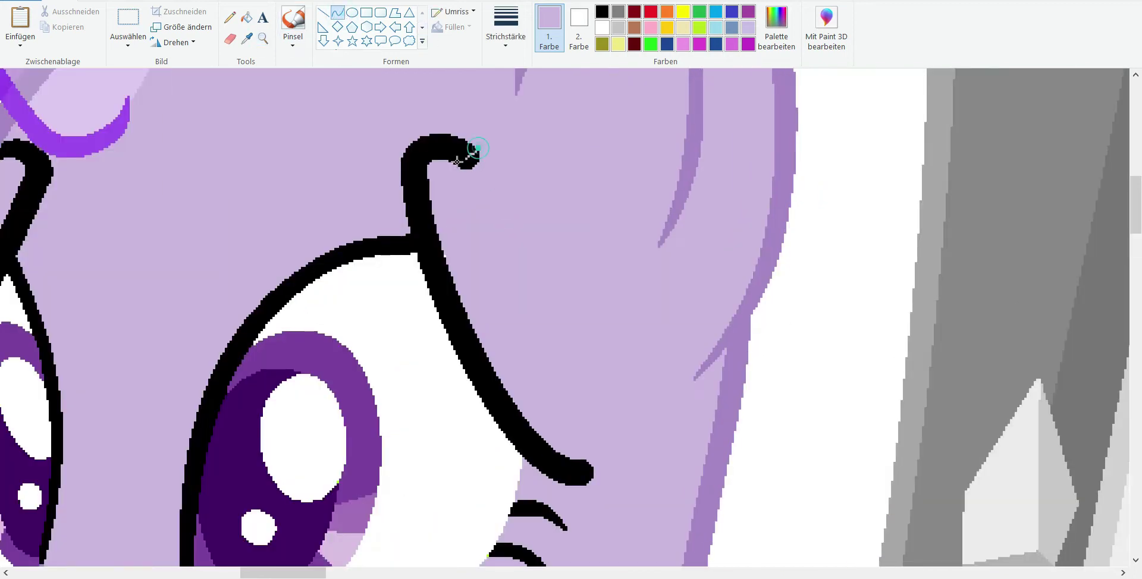
{"action": "left_click_drag", "start_coordinate": [425, 154], "coordinate": [433, 167]}
{"action": "scroll", "coordinate": [434, 167], "scroll_direction": "down", "scroll_amount": 2}
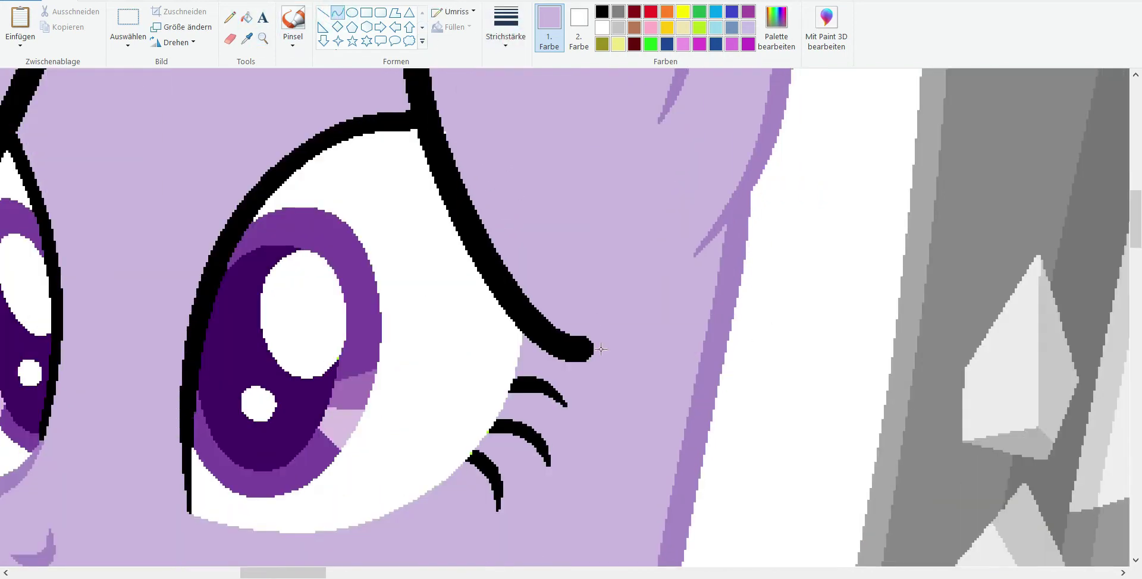
{"action": "scroll", "coordinate": [434, 167], "scroll_direction": "up", "scroll_amount": 2}
{"action": "left_click", "coordinate": [524, 416]}
{"action": "scroll", "coordinate": [523, 416], "scroll_direction": "down", "scroll_amount": 3}
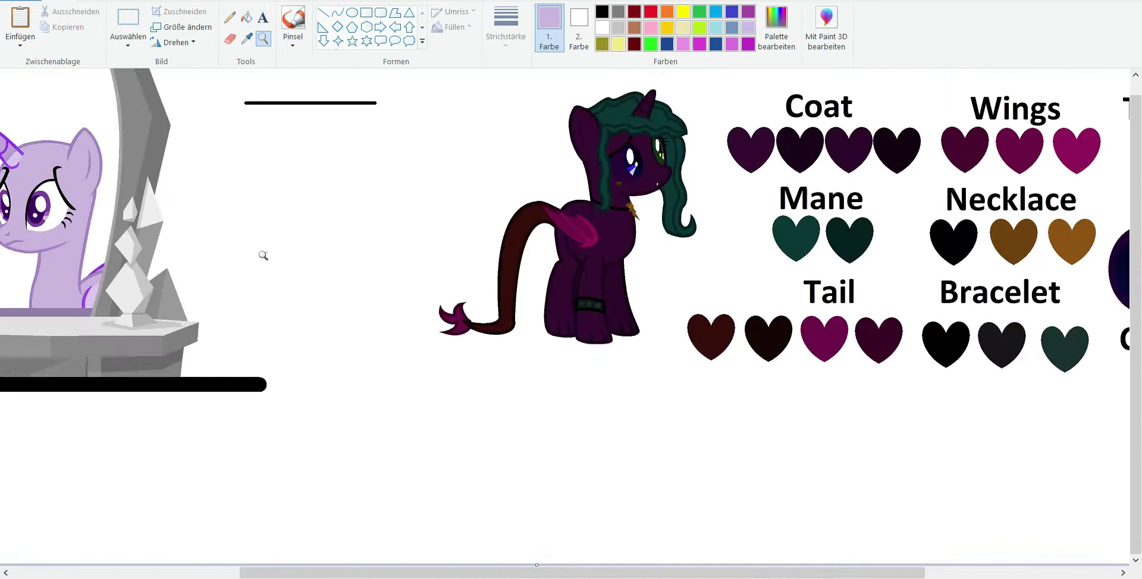
{"action": "scroll", "coordinate": [263, 252], "scroll_direction": "up", "scroll_amount": 3}
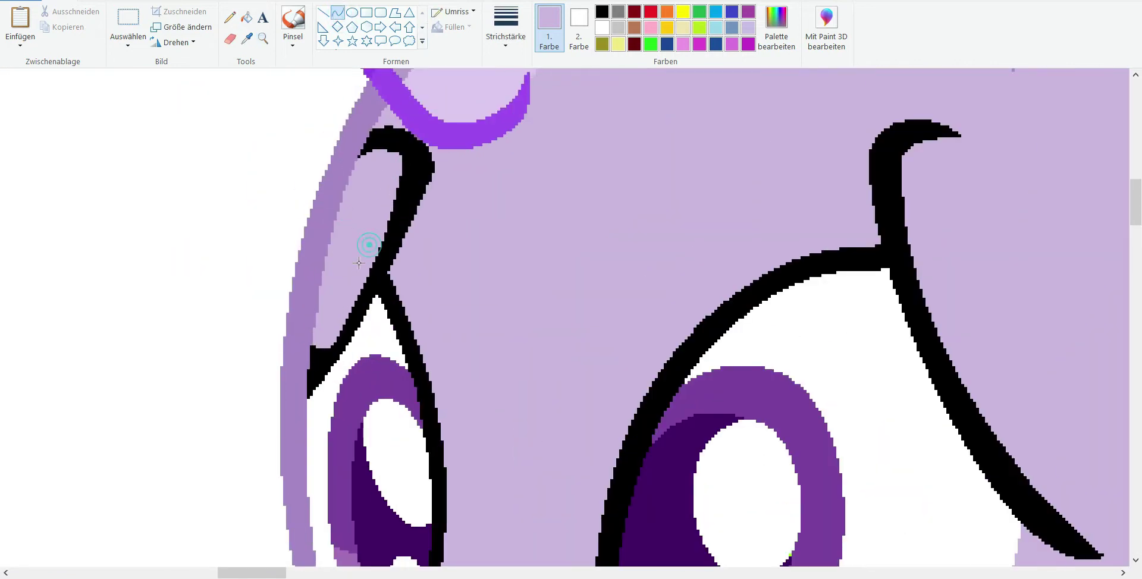
Step: Undo the last curve on the smaller reflected eye and thin its lower lid line with the lilac coat colour
{"action": "key", "text": "ctrl+z"}
{"action": "key", "text": "ctrl+z"}
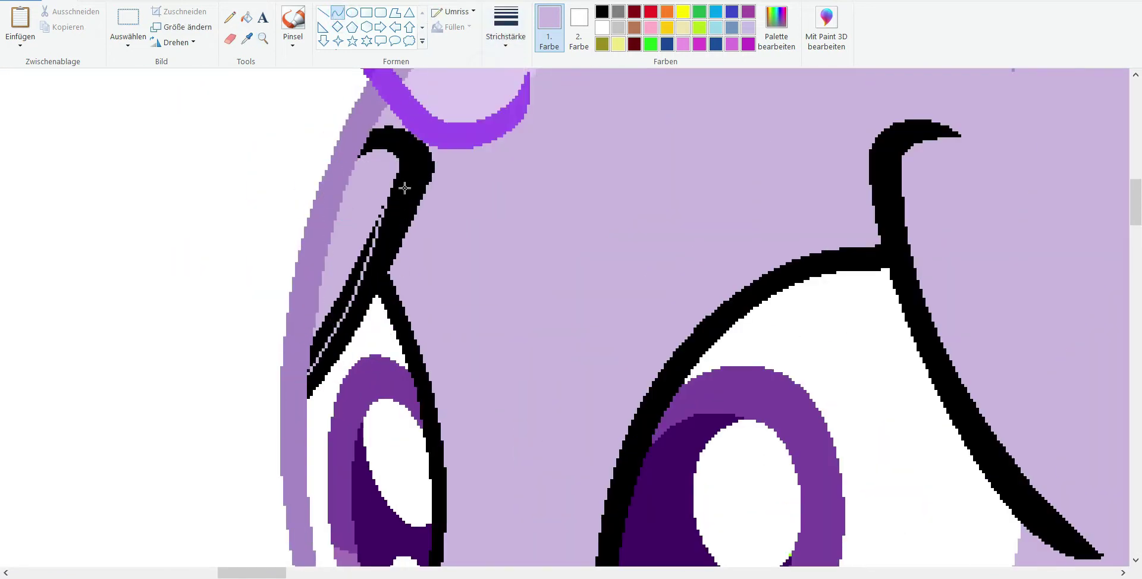
{"action": "left_click", "coordinate": [246, 18]}
{"action": "scroll", "coordinate": [273, 321], "scroll_direction": "down", "scroll_amount": 5}
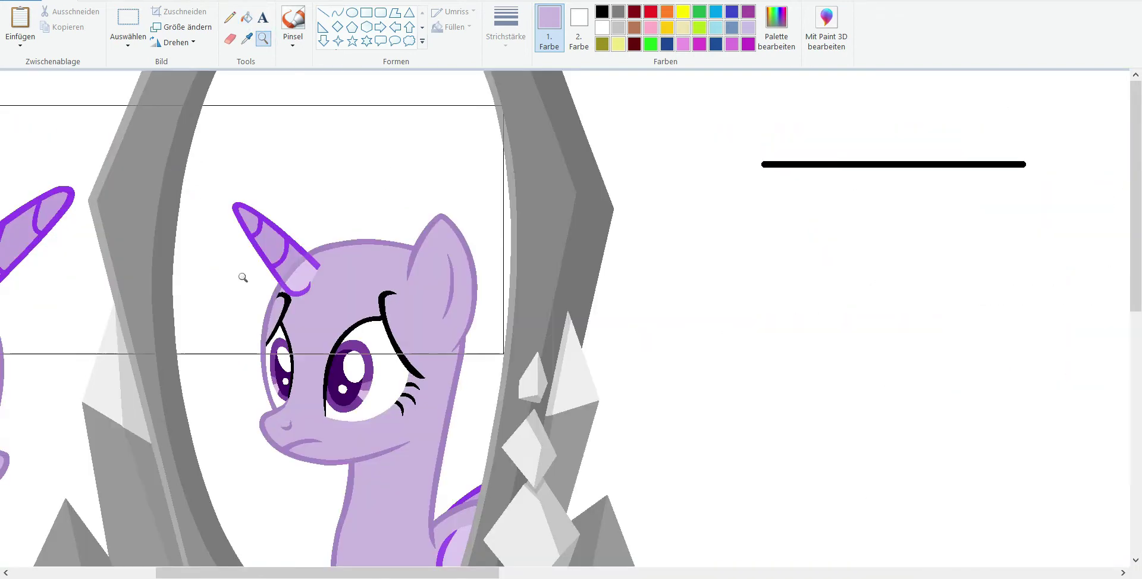
Step: Taper the lower end of the profile pony's black lid line with a thick curve in the lilac coat colour
{"action": "scroll", "coordinate": [178, 298], "scroll_direction": "down", "scroll_amount": 3}
{"action": "scroll", "coordinate": [135, 316], "scroll_direction": "up", "scroll_amount": 5}
{"action": "left_click", "coordinate": [263, 38]}
{"action": "left_click", "coordinate": [337, 12]}
{"action": "left_click", "coordinate": [506, 27]}
{"action": "left_click", "coordinate": [497, 136]}
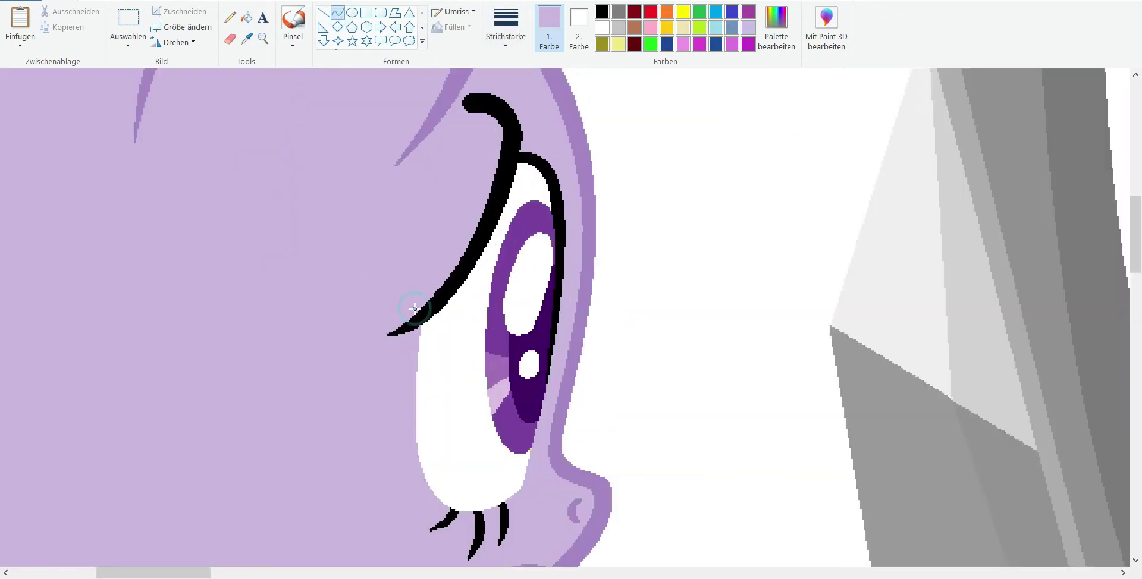
{"action": "left_click", "coordinate": [264, 39]}
{"action": "scroll", "coordinate": [509, 235], "scroll_direction": "down", "scroll_amount": 3}
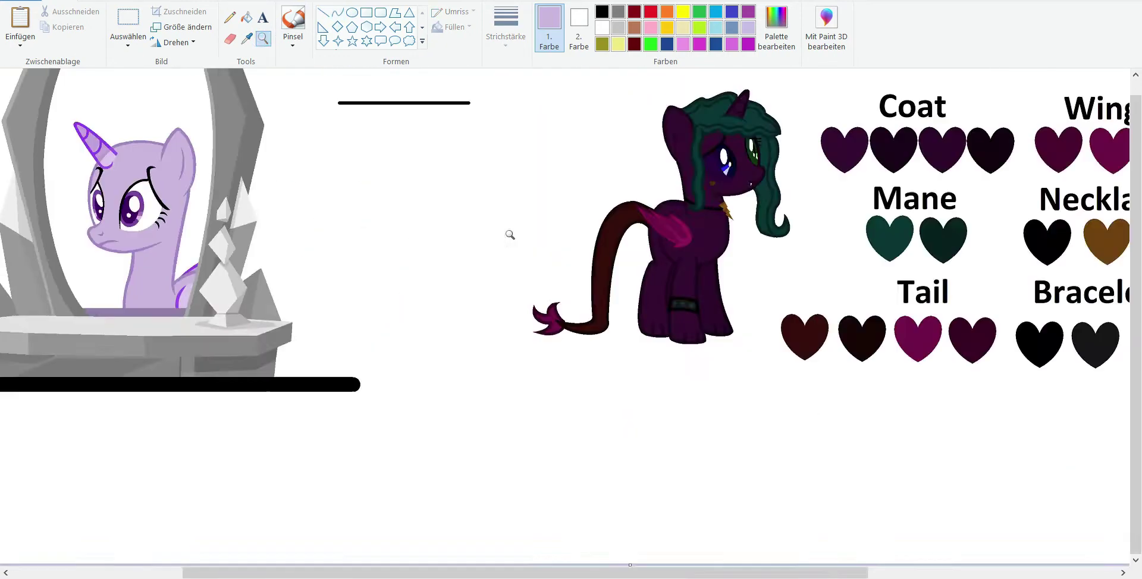
Step: Draw a small pointed eyelash in black on the profile pony's upper lid using thin curves and fill it
{"action": "scroll", "coordinate": [216, 289], "scroll_direction": "up", "scroll_amount": 2}
{"action": "left_click", "coordinate": [217, 289]}
{"action": "left_click", "coordinate": [376, 440]}
{"action": "left_click", "coordinate": [338, 12]}
{"action": "left_click", "coordinate": [602, 12]}
{"action": "left_click", "coordinate": [506, 27]}
{"action": "left_click", "coordinate": [497, 74]}
{"action": "left_click_drag", "start_coordinate": [285, 232], "coordinate": [325, 273]}
{"action": "left_click", "coordinate": [308, 272]}
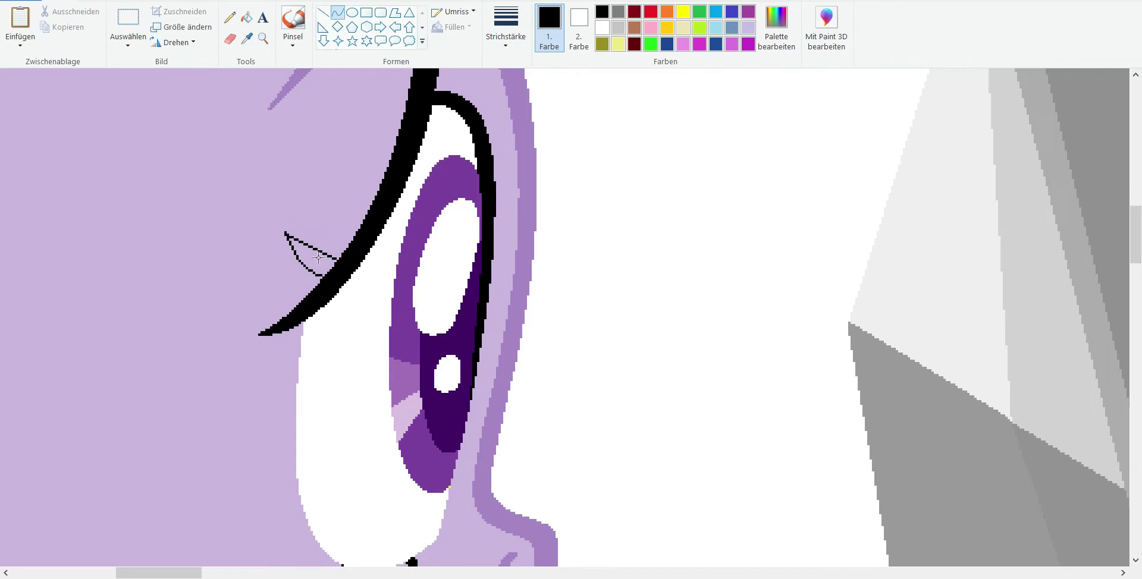
{"action": "left_click", "coordinate": [247, 17]}
Step: Add two more filled black lashes above the first on the profile pony's lid and touch up their tips
{"action": "left_click", "coordinate": [338, 12]}
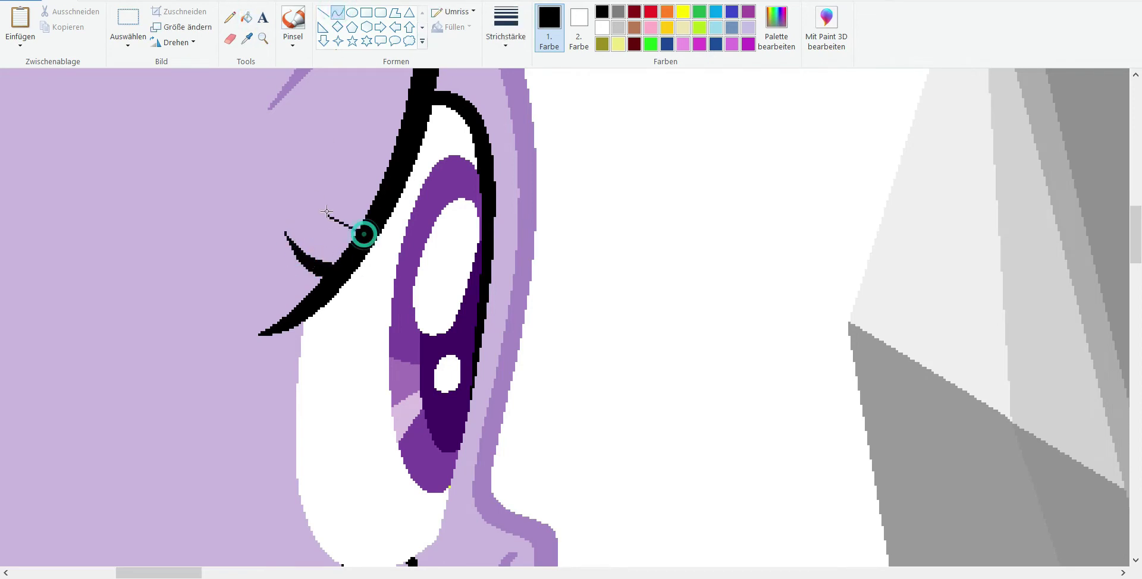
{"action": "left_click", "coordinate": [246, 17]}
{"action": "left_click", "coordinate": [333, 232]}
{"action": "left_click", "coordinate": [337, 12]}
{"action": "left_click", "coordinate": [247, 17]}
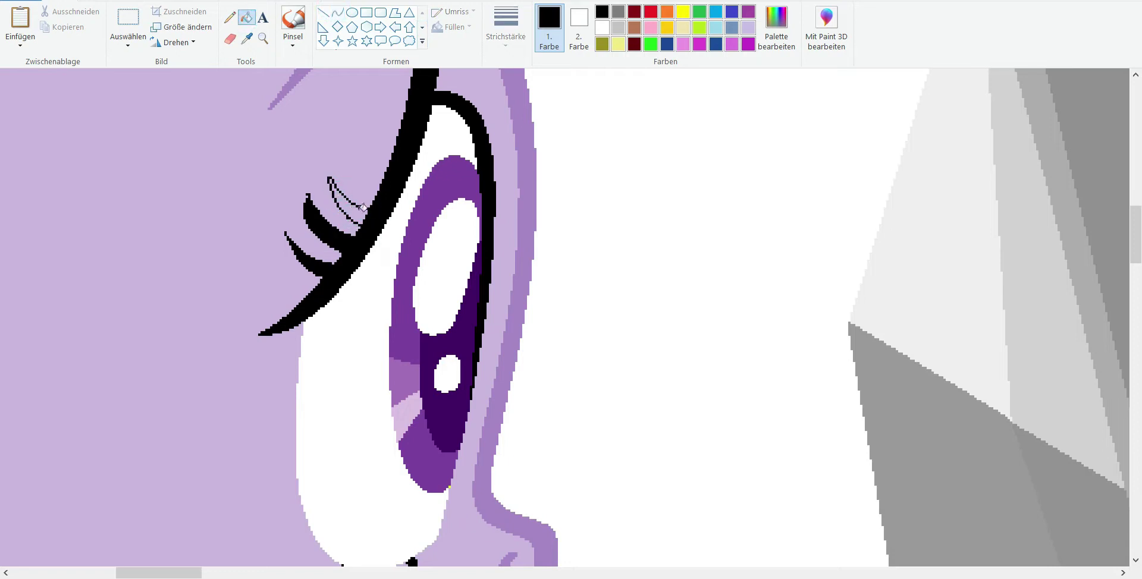
{"action": "left_click", "coordinate": [229, 18]}
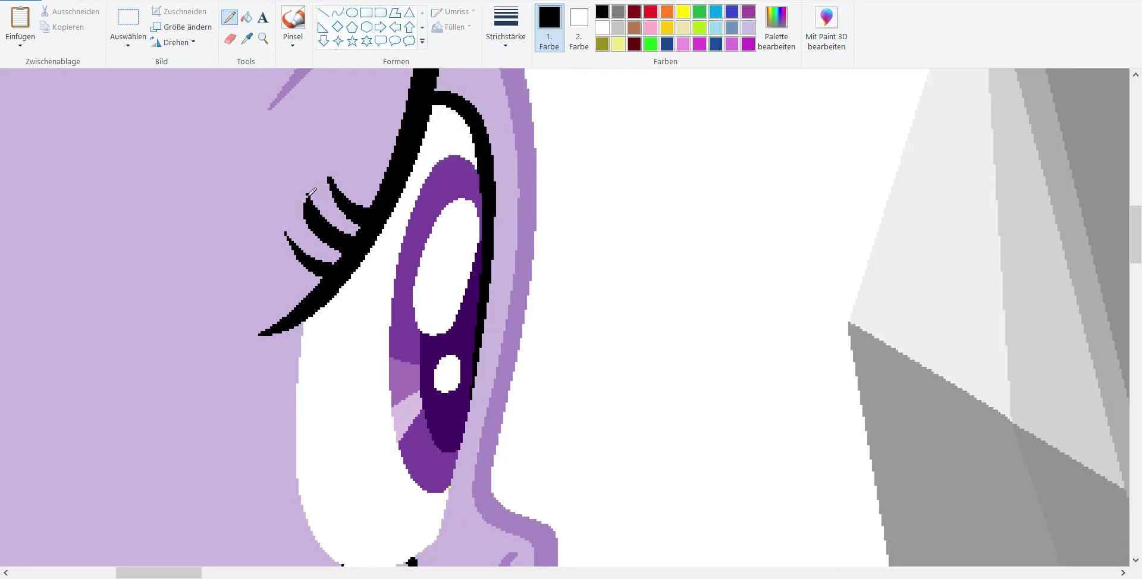
{"action": "left_click", "coordinate": [247, 38]}
{"action": "left_click", "coordinate": [329, 177]}
Step: Undo the upper lashes on the profile pony's lid and paint over the remaining one with the lilac coat colour
{"action": "left_click", "coordinate": [263, 39]}
{"action": "right_click", "coordinate": [313, 171]}
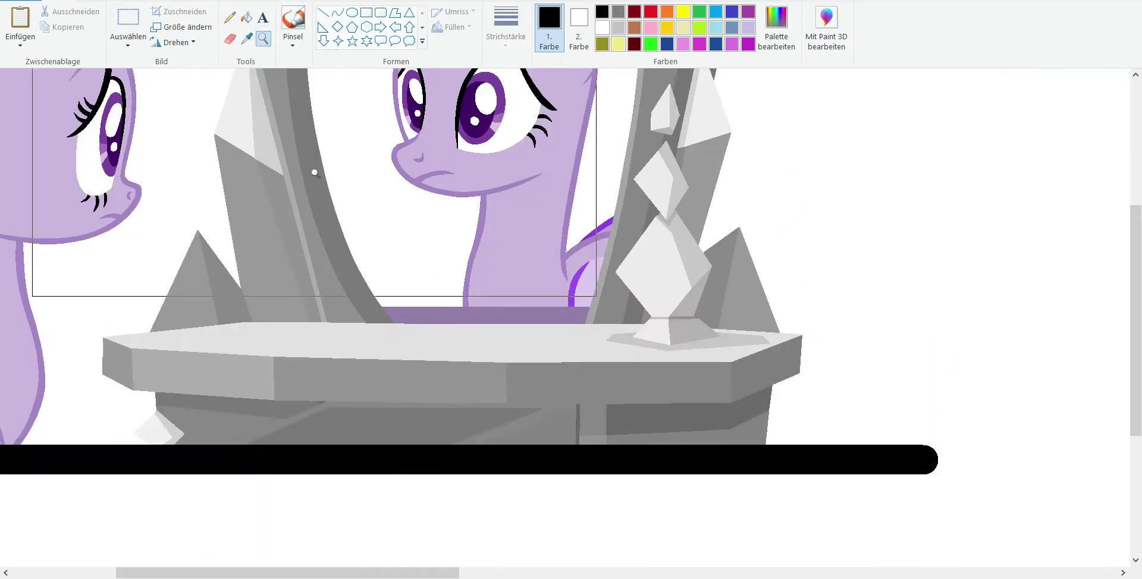
{"action": "left_click", "coordinate": [361, 274]}
{"action": "left_click", "coordinate": [362, 274]}
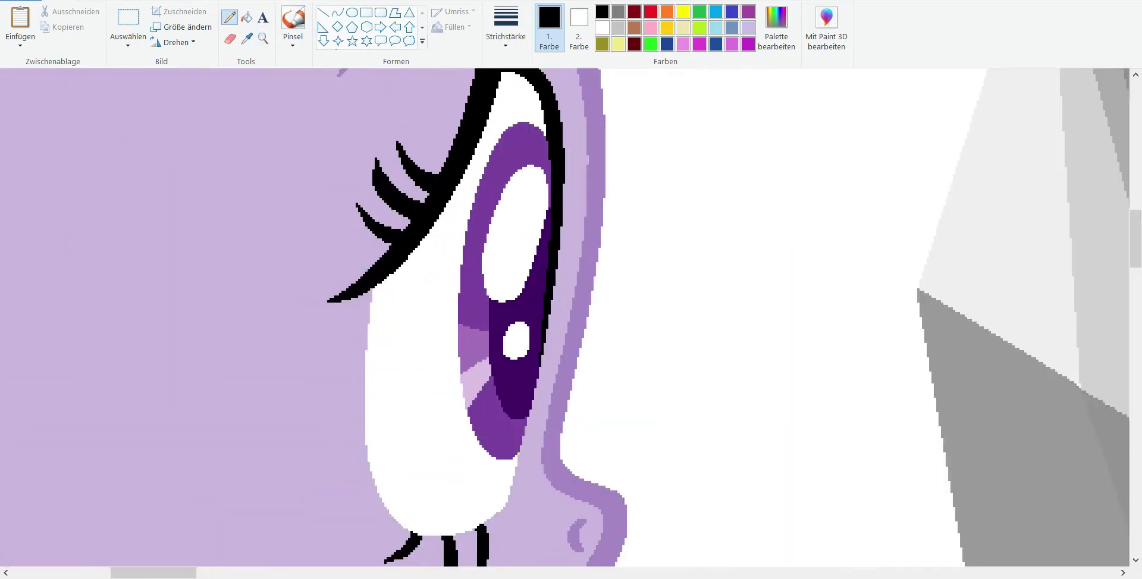
{"action": "key", "text": "ctrl+z"}
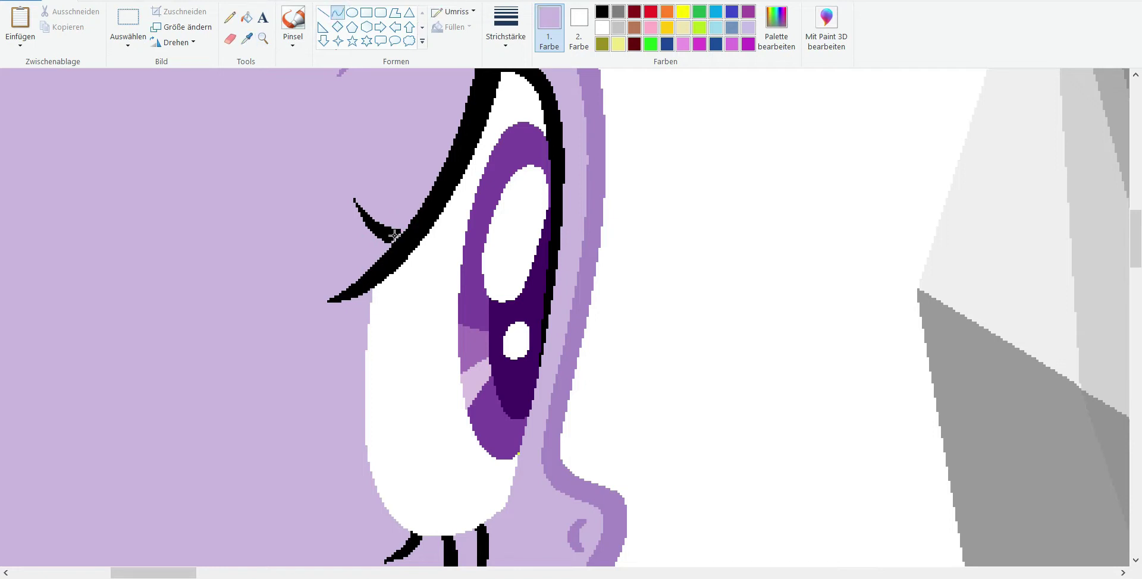
{"action": "left_click", "coordinate": [247, 18]}
{"action": "left_click", "coordinate": [263, 38]}
{"action": "right_click", "coordinate": [294, 173]}
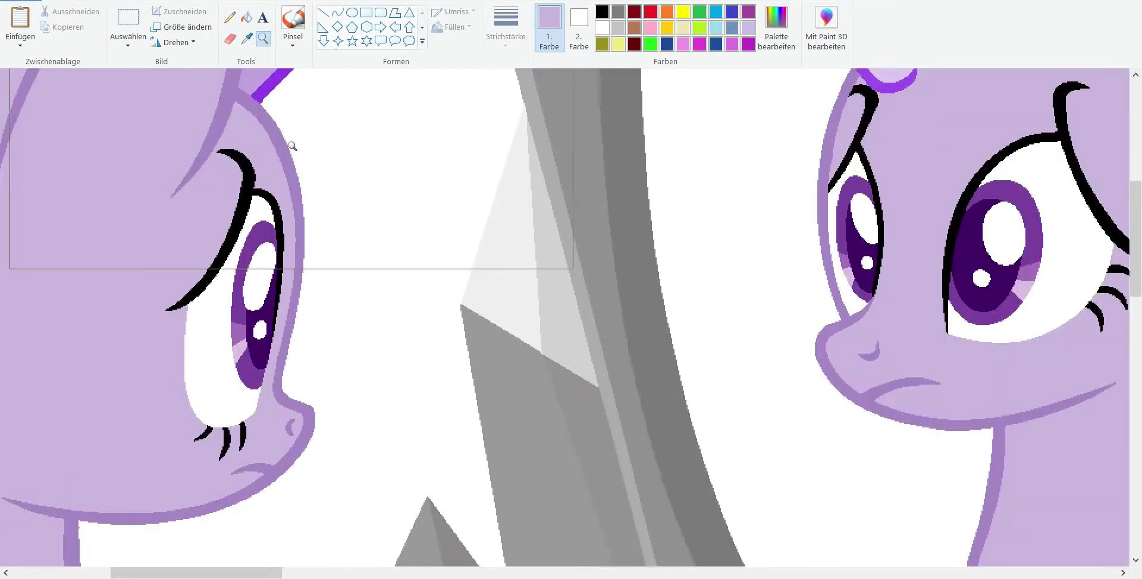
Step: Draw a thicker black curved eyelash near the lower end of the profile pony's upper lid
{"action": "right_click", "coordinate": [229, 165]}
{"action": "left_click", "coordinate": [224, 130]}
{"action": "left_click", "coordinate": [130, 285]}
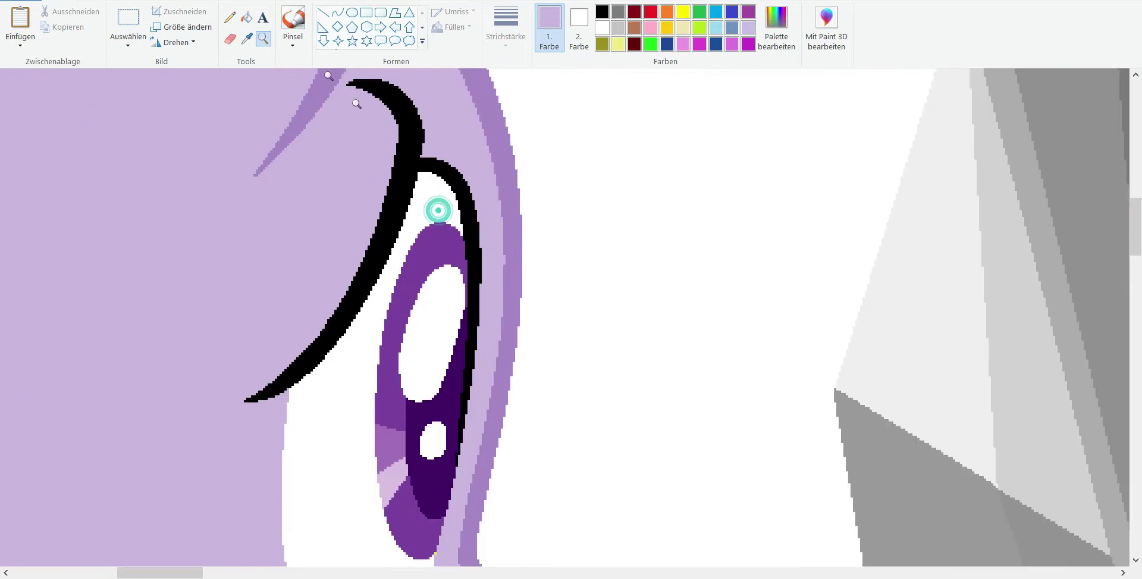
{"action": "left_click", "coordinate": [337, 12]}
{"action": "left_click", "coordinate": [602, 12]}
{"action": "mouse_move", "coordinate": [265, 275]}
{"action": "left_mouse_down"}
{"action": "mouse_move", "coordinate": [327, 328]}
{"action": "mouse_move", "coordinate": [271, 321]}
{"action": "left_mouse_up"}
{"action": "left_click", "coordinate": [263, 38]}
{"action": "right_click", "coordinate": [288, 172]}
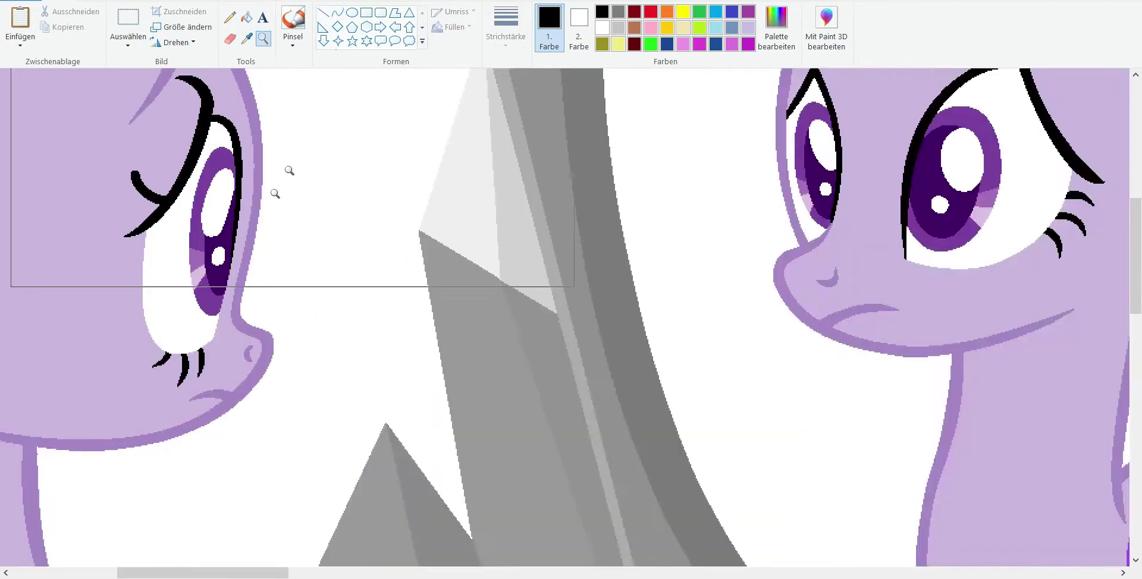
{"action": "left_click", "coordinate": [288, 172]}
Step: Draw further curved black lashes along the profile pony's upper lid and taper them with the lilac coat colour
{"action": "left_click_drag", "start_coordinate": [225, 170], "coordinate": [290, 216]}
{"action": "left_click_drag", "start_coordinate": [261, 182], "coordinate": [253, 194]}
{"action": "mouse_move", "coordinate": [314, 168]}
{"action": "left_mouse_down"}
{"action": "mouse_move", "coordinate": [254, 128]}
{"action": "mouse_move", "coordinate": [271, 122]}
{"action": "left_mouse_up"}
{"action": "scroll", "coordinate": [267, 238], "scroll_direction": "up", "scroll_amount": 2}
{"action": "left_click_drag", "start_coordinate": [276, 209], "coordinate": [342, 247]}
{"action": "left_click_drag", "start_coordinate": [326, 212], "coordinate": [310, 200]}
{"action": "left_click", "coordinate": [246, 38]}
{"action": "left_click", "coordinate": [158, 273]}
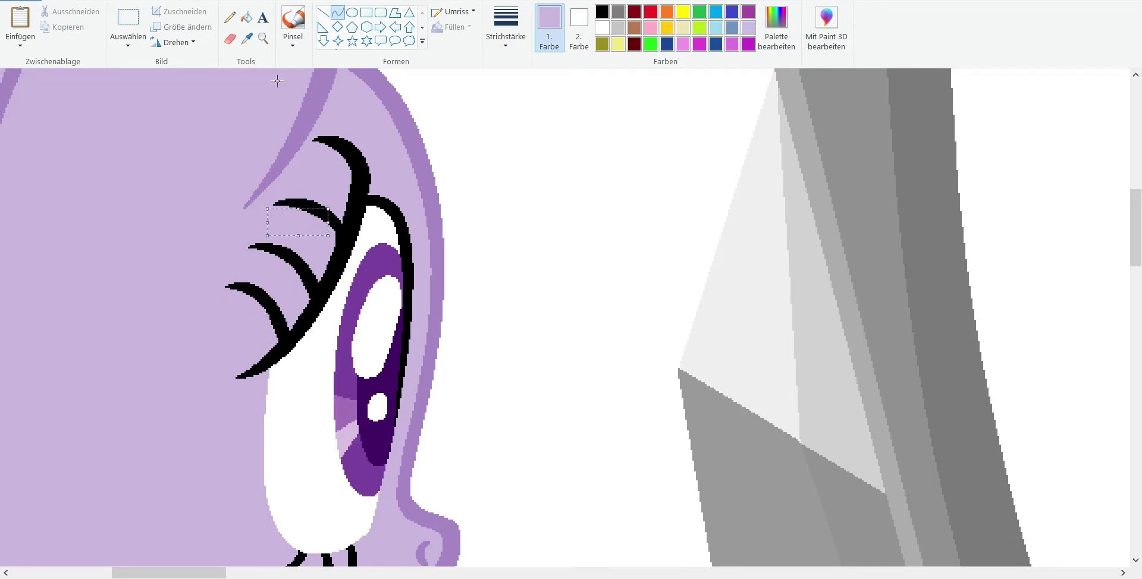
Step: Undo the three curved lashes on the profile pony's upper lid
{"action": "left_click", "coordinate": [262, 38]}
{"action": "right_click", "coordinate": [283, 255]}
{"action": "left_click", "coordinate": [290, 224]}
{"action": "key", "text": "ctrl+z"}
{"action": "key", "text": "ctrl+z"}
{"action": "key", "text": "ctrl+z"}
{"action": "right_click", "coordinate": [321, 186]}
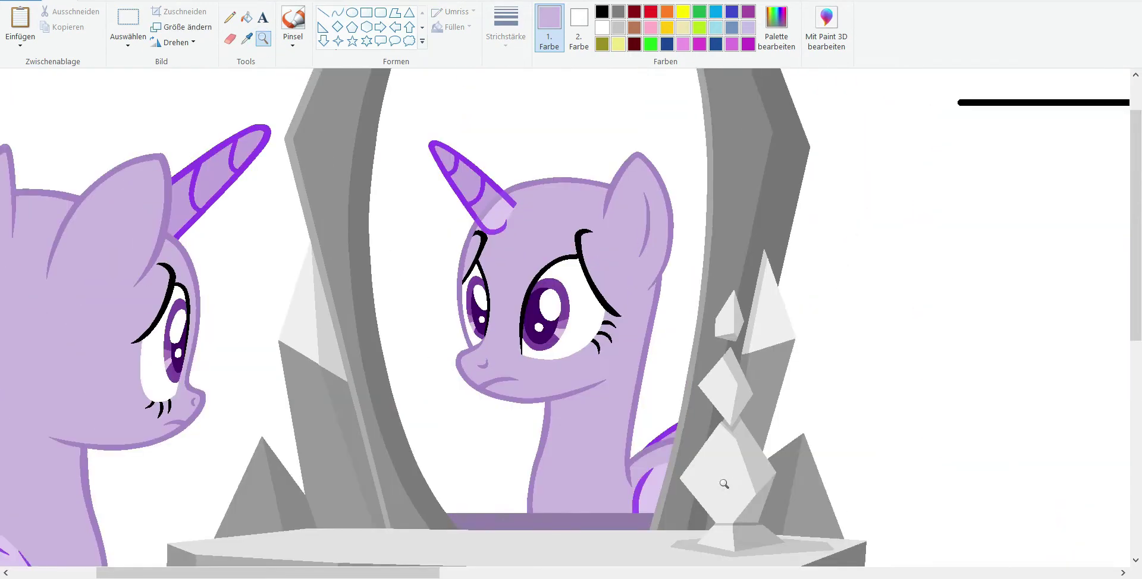
Step: Sample the lid's black, extend the profile pony's lid line into a lash, and draw two curved lashes below it
{"action": "left_click", "coordinate": [326, 337]}
{"action": "left_click", "coordinate": [314, 270]}
{"action": "left_click", "coordinate": [247, 38]}
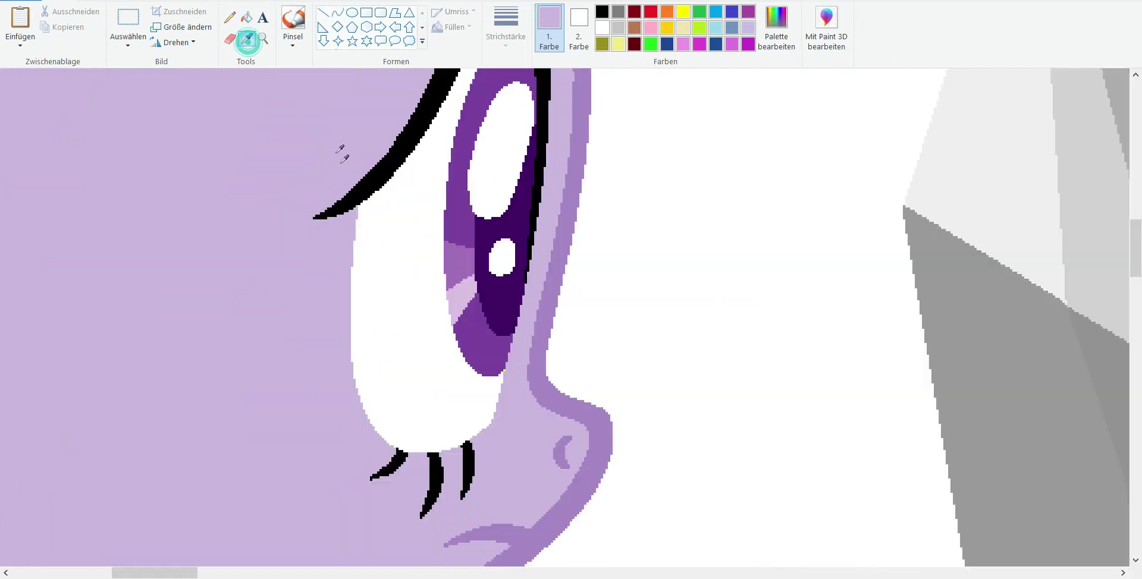
{"action": "left_click", "coordinate": [387, 149]}
{"action": "left_click", "coordinate": [336, 11]}
{"action": "mouse_move", "coordinate": [357, 207]}
{"action": "left_mouse_down"}
{"action": "mouse_move", "coordinate": [256, 221]}
{"action": "mouse_move", "coordinate": [294, 245]}
{"action": "left_mouse_up"}
{"action": "mouse_move", "coordinate": [359, 268]}
{"action": "left_mouse_down"}
{"action": "mouse_move", "coordinate": [255, 262]}
{"action": "mouse_move", "coordinate": [310, 295]}
{"action": "left_mouse_up"}
{"action": "left_click_drag", "start_coordinate": [351, 332], "coordinate": [248, 324]}
{"action": "left_click_drag", "start_coordinate": [300, 333], "coordinate": [301, 364]}
Step: Taper the outer ends of the profile pony's three lashes with curves in the lilac coat colour
{"action": "left_click", "coordinate": [246, 38]}
{"action": "left_click", "coordinate": [250, 205]}
{"action": "left_click_drag", "start_coordinate": [252, 215], "coordinate": [285, 220]}
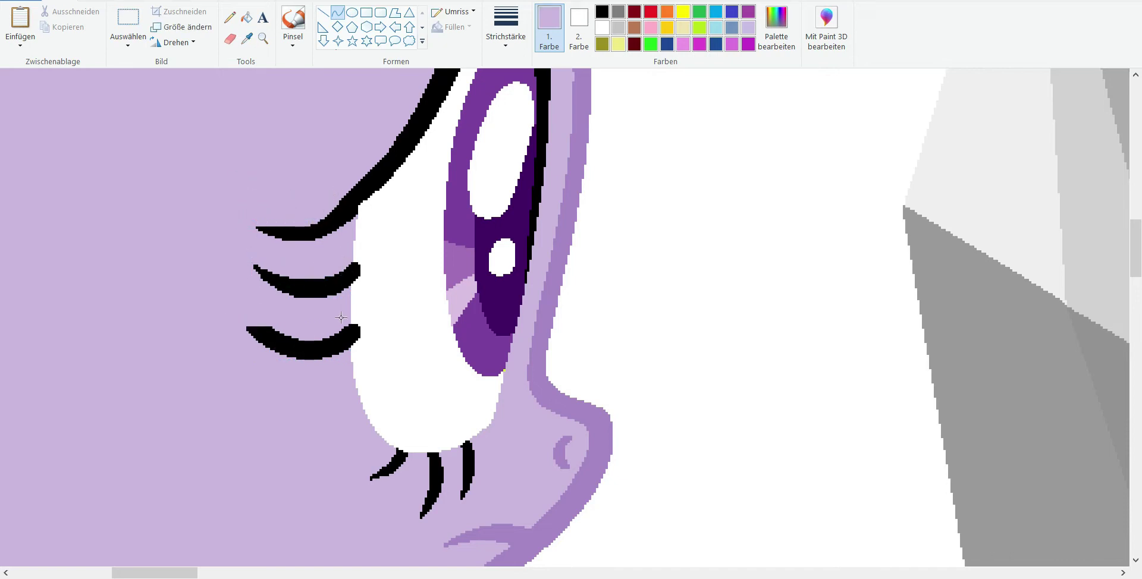
Step: Trim the lash ends that overlap the profile pony's eye with white straight lines, undoing the surplus stroke
{"action": "left_click", "coordinate": [263, 38]}
{"action": "scroll", "coordinate": [357, 267], "scroll_direction": "down", "scroll_amount": 2}
{"action": "left_click", "coordinate": [372, 321]}
{"action": "left_click", "coordinate": [247, 38]}
{"action": "left_click", "coordinate": [370, 184]}
{"action": "left_click", "coordinate": [323, 12]}
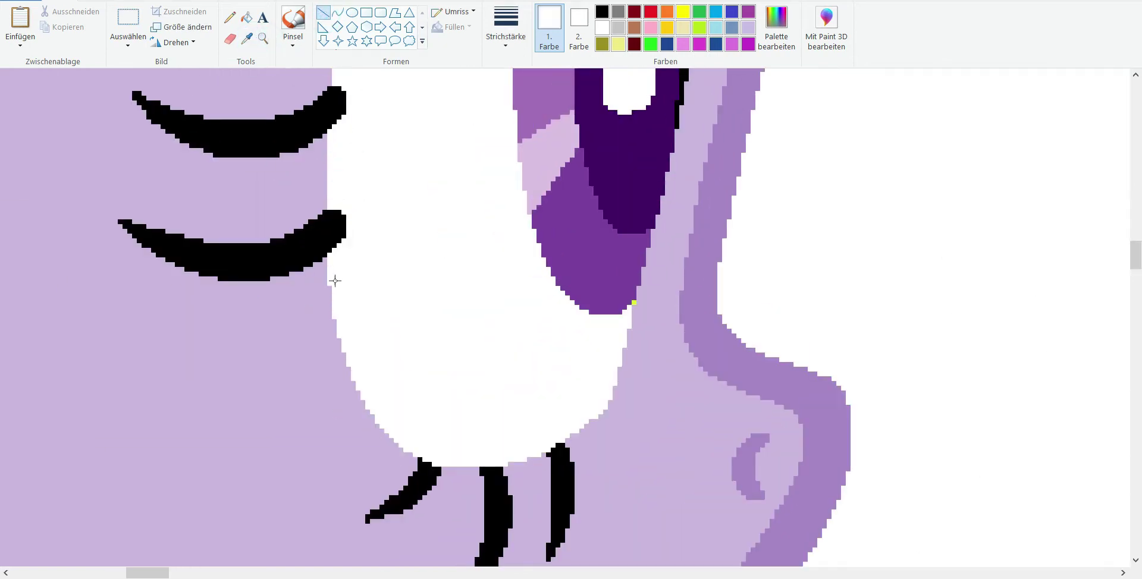
{"action": "left_click_drag", "start_coordinate": [331, 295], "coordinate": [336, 94]}
{"action": "scroll", "coordinate": [355, 264], "scroll_direction": "up", "scroll_amount": 3}
{"action": "left_click_drag", "start_coordinate": [355, 264], "coordinate": [364, 254]}
{"action": "key", "text": "ctrl+z"}
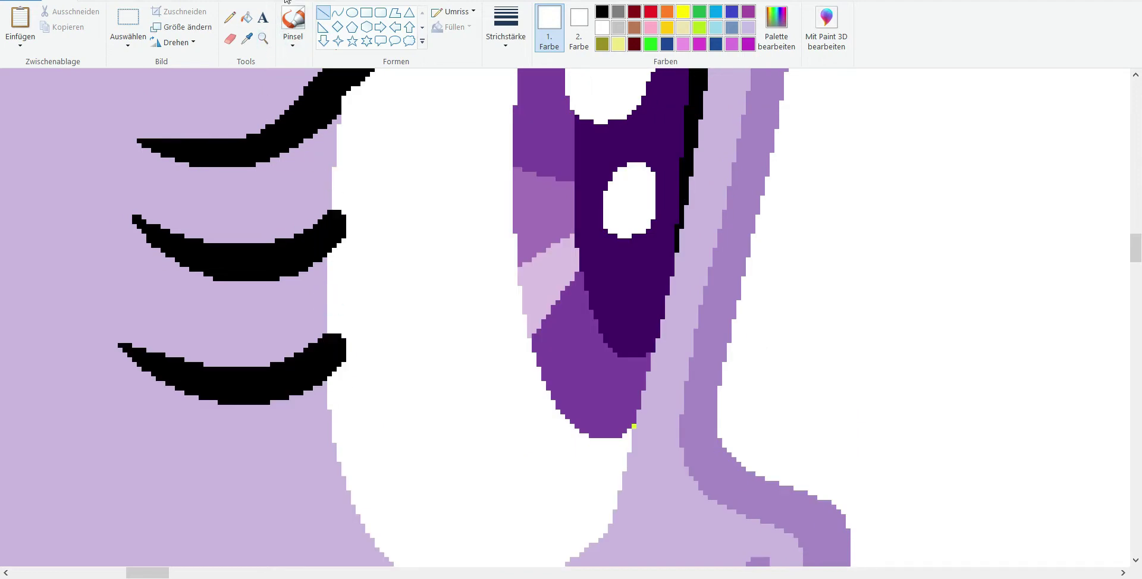
Step: Extend the outer end of the larger reflected eye's lid line into an upturned, pointed black lash
{"action": "left_click", "coordinate": [263, 38]}
{"action": "scroll", "coordinate": [416, 297], "scroll_direction": "down", "scroll_amount": 2}
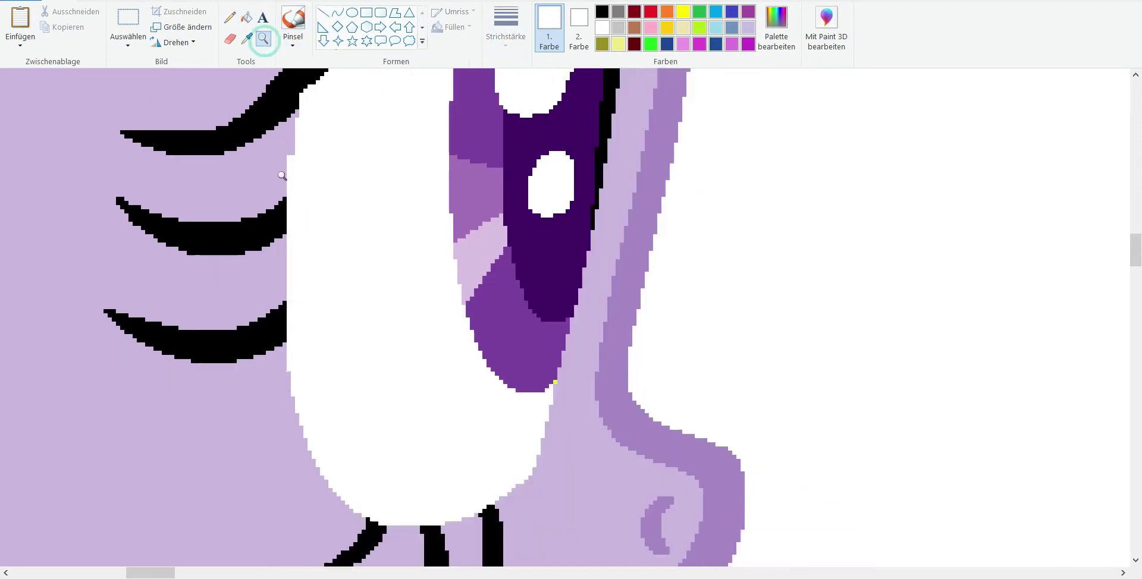
{"action": "right_click", "coordinate": [565, 315]}
{"action": "left_click", "coordinate": [868, 178]}
{"action": "right_click", "coordinate": [516, 176]}
{"action": "left_click", "coordinate": [153, 255]}
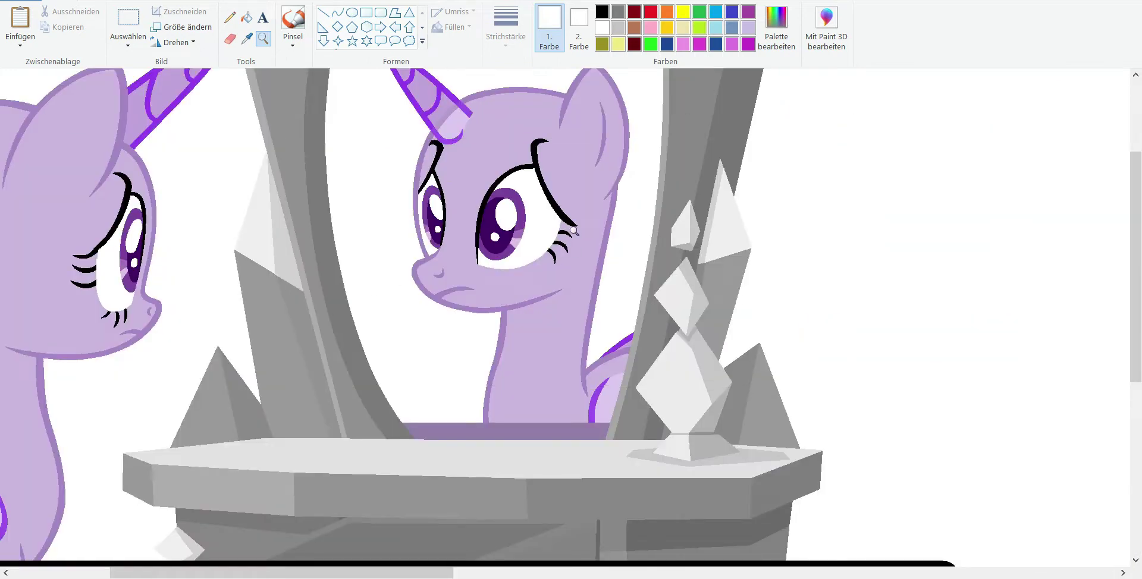
{"action": "left_click", "coordinate": [459, 256]}
{"action": "left_click", "coordinate": [246, 38]}
{"action": "left_click", "coordinate": [334, 149]}
{"action": "left_click", "coordinate": [336, 13]}
{"action": "mouse_move", "coordinate": [416, 210]}
{"action": "left_mouse_down"}
{"action": "mouse_move", "coordinate": [530, 211]}
{"action": "mouse_move", "coordinate": [467, 244]}
{"action": "mouse_move", "coordinate": [523, 274]}
{"action": "mouse_move", "coordinate": [482, 276]}
{"action": "left_mouse_up"}
{"action": "left_click", "coordinate": [245, 17]}
{"action": "left_click", "coordinate": [515, 221]}
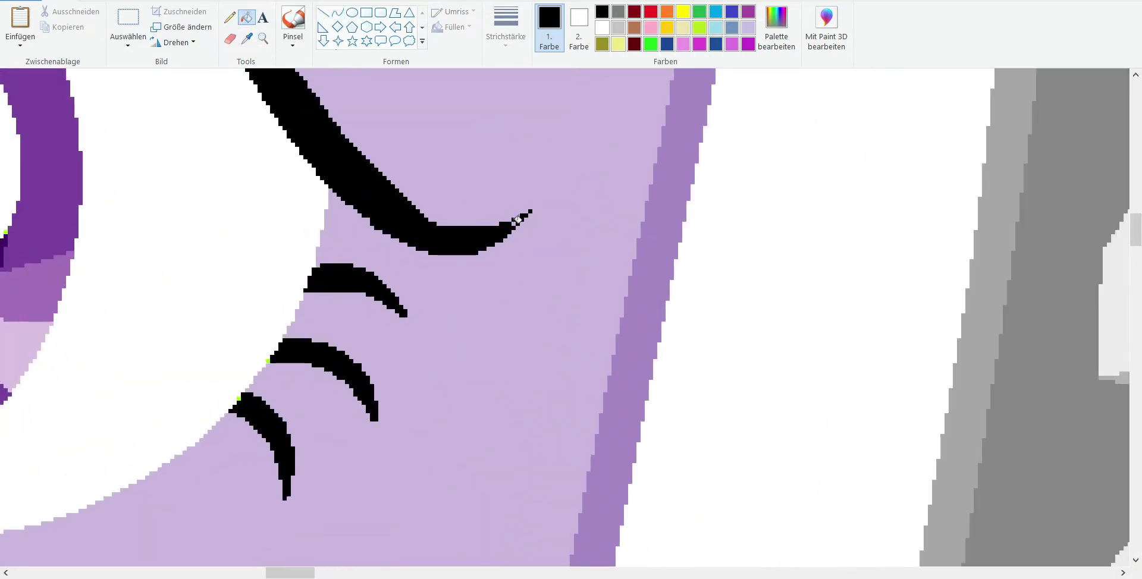
{"action": "left_click", "coordinate": [268, 357]}
{"action": "key", "text": "ctrl+z"}
Step: Sample the lilac coat colour beside the larger reflected eye and look over the reference pony
{"action": "left_click", "coordinate": [262, 38]}
{"action": "right_click", "coordinate": [286, 192]}
{"action": "right_click", "coordinate": [135, 237]}
{"action": "left_click", "coordinate": [415, 309]}
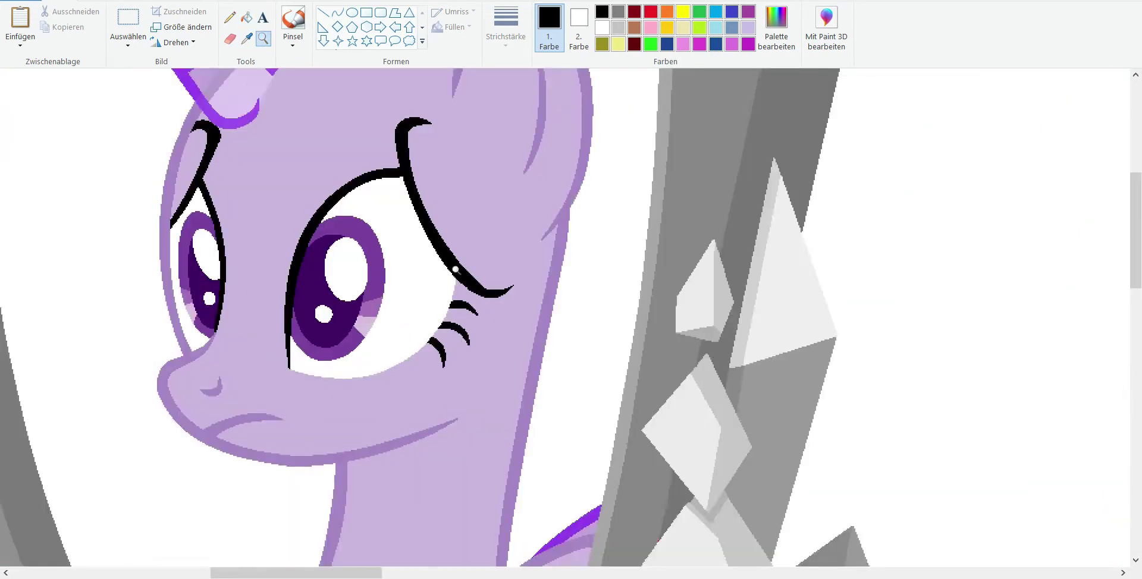
{"action": "left_click", "coordinate": [275, 291]}
{"action": "left_click", "coordinate": [247, 38]}
{"action": "left_click", "coordinate": [391, 314]}
{"action": "right_click", "coordinate": [339, 153]}
{"action": "right_click", "coordinate": [616, 197]}
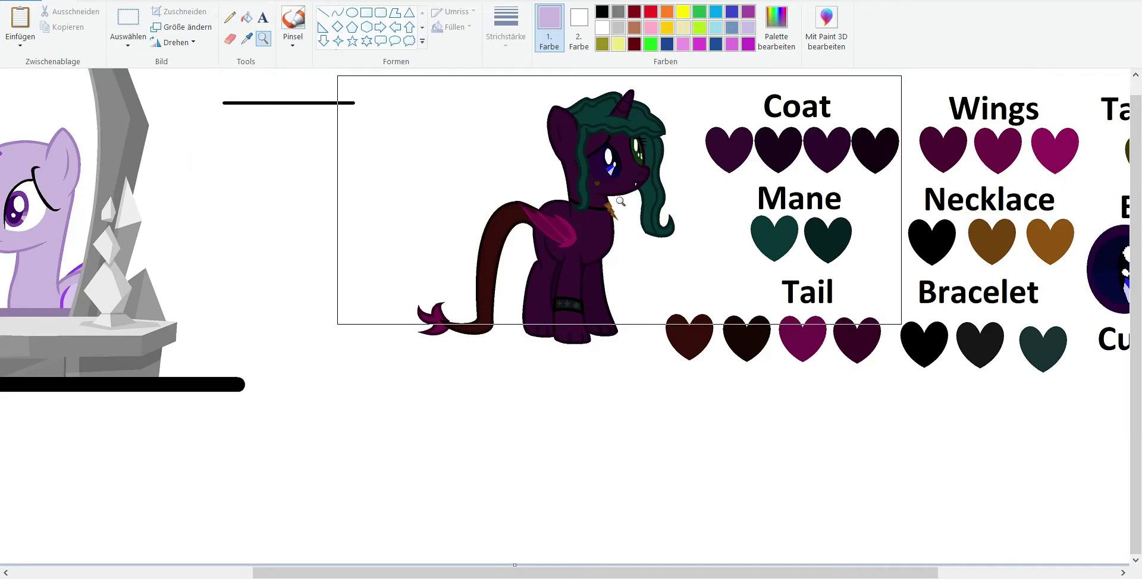
Step: Try to add a first black lash below the larger reflected eye's lid line, outlined with curves and filled black
{"action": "left_click", "coordinate": [617, 197]}
{"action": "right_click", "coordinate": [472, 237]}
{"action": "left_click", "coordinate": [127, 141]}
{"action": "left_click", "coordinate": [488, 297]}
{"action": "left_click", "coordinate": [263, 38]}
{"action": "right_click", "coordinate": [604, 204]}
{"action": "left_click", "coordinate": [604, 204]}
{"action": "left_click", "coordinate": [337, 12]}
{"action": "left_click_drag", "start_coordinate": [515, 141], "coordinate": [518, 142]}
{"action": "left_click", "coordinate": [460, 169]}
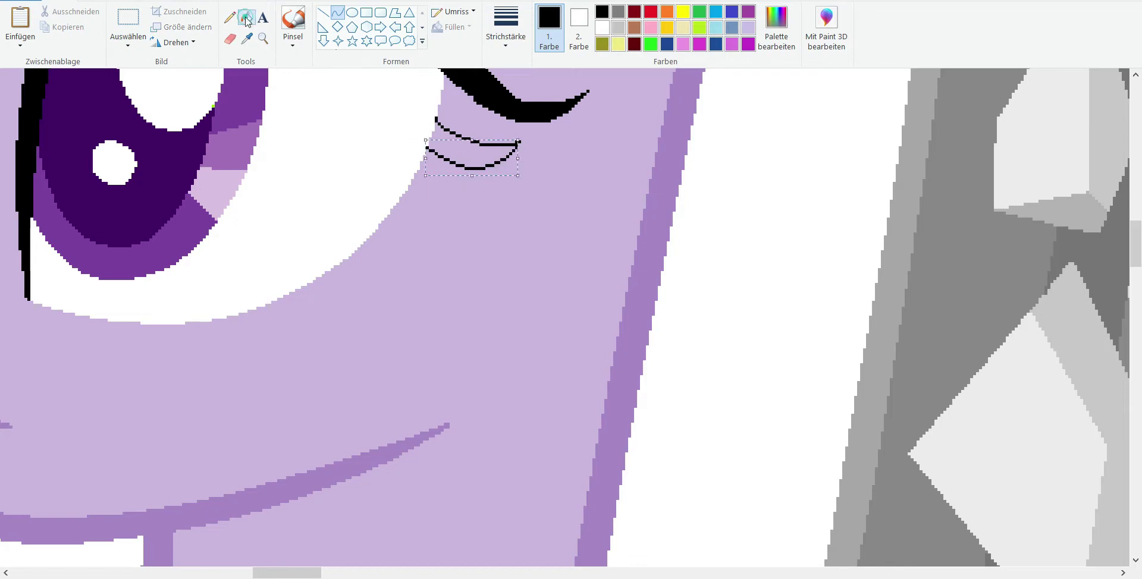
{"action": "left_click", "coordinate": [247, 22]}
{"action": "left_click", "coordinate": [470, 153]}
Step: Try to add a second, slightly lower lash to the larger reflected eye with two black curves and a black fill
{"action": "left_click", "coordinate": [337, 12]}
{"action": "left_click_drag", "start_coordinate": [503, 183], "coordinate": [420, 164]}
{"action": "left_click", "coordinate": [414, 188]}
{"action": "left_click", "coordinate": [477, 220]}
{"action": "left_click", "coordinate": [246, 18]}
{"action": "left_click", "coordinate": [496, 185]}
Step: Try to add a third lash below the other two on the larger reflected eye, undoing the surplus fill at its tip
{"action": "scroll", "coordinate": [497, 186], "scroll_direction": "up", "scroll_amount": 2}
{"action": "left_click", "coordinate": [337, 12]}
{"action": "left_click_drag", "start_coordinate": [399, 321], "coordinate": [499, 346]}
{"action": "left_click", "coordinate": [408, 344]}
{"action": "left_click", "coordinate": [436, 367]}
{"action": "left_click", "coordinate": [229, 17]}
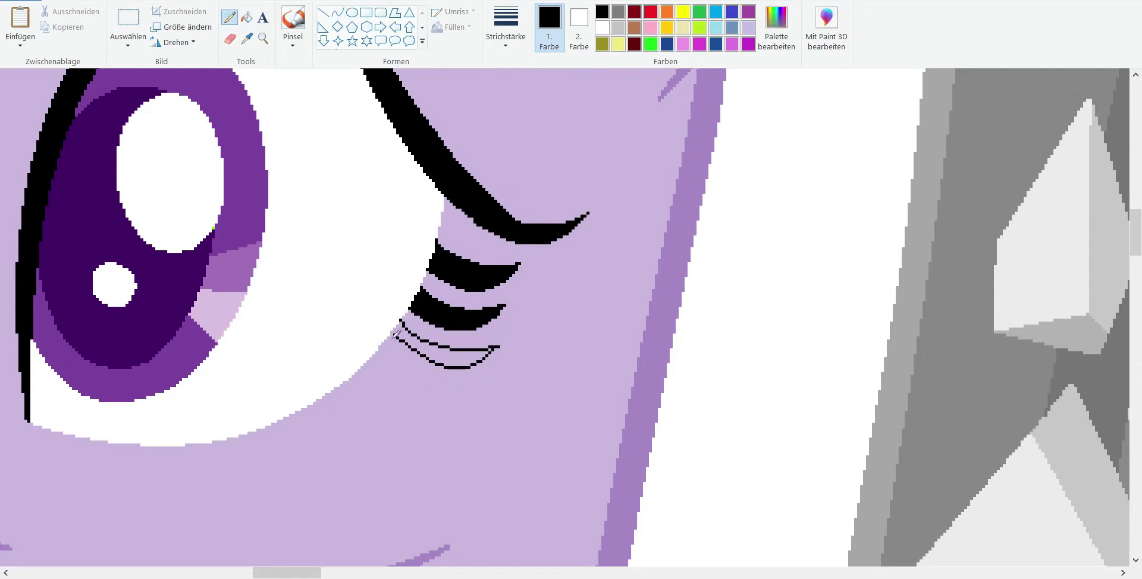
{"action": "left_click", "coordinate": [247, 18]}
{"action": "left_click", "coordinate": [452, 355]}
{"action": "left_click", "coordinate": [495, 350]}
{"action": "key", "text": "ctrl+z"}
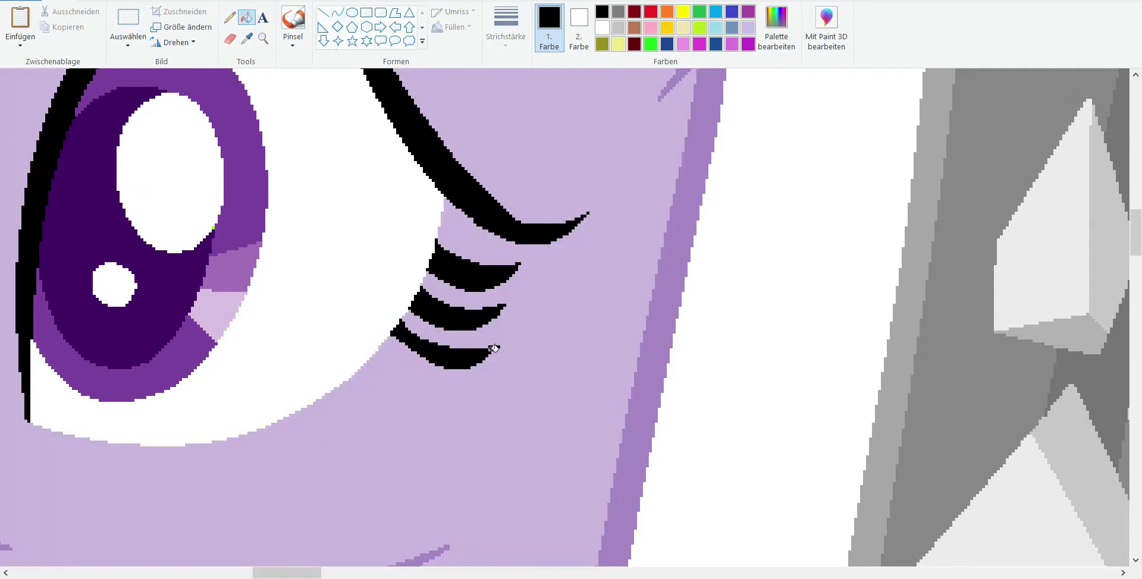
Step: Undo the three lashes added to the larger reflected eye
{"action": "scroll", "coordinate": [275, 238], "scroll_direction": "down", "scroll_amount": 5}
{"action": "left_click", "coordinate": [262, 38]}
{"action": "left_click", "coordinate": [507, 245]}
{"action": "key", "text": "ctrl+z"}
{"action": "key", "text": "ctrl+z"}
{"action": "left_click", "coordinate": [497, 184]}
Step: Try a longer black lash just below the larger reflected eye's lid line, outlined with curves and filled
{"action": "left_click", "coordinate": [602, 12]}
{"action": "left_click", "coordinate": [337, 13]}
{"action": "left_click_drag", "start_coordinate": [534, 139], "coordinate": [439, 101]}
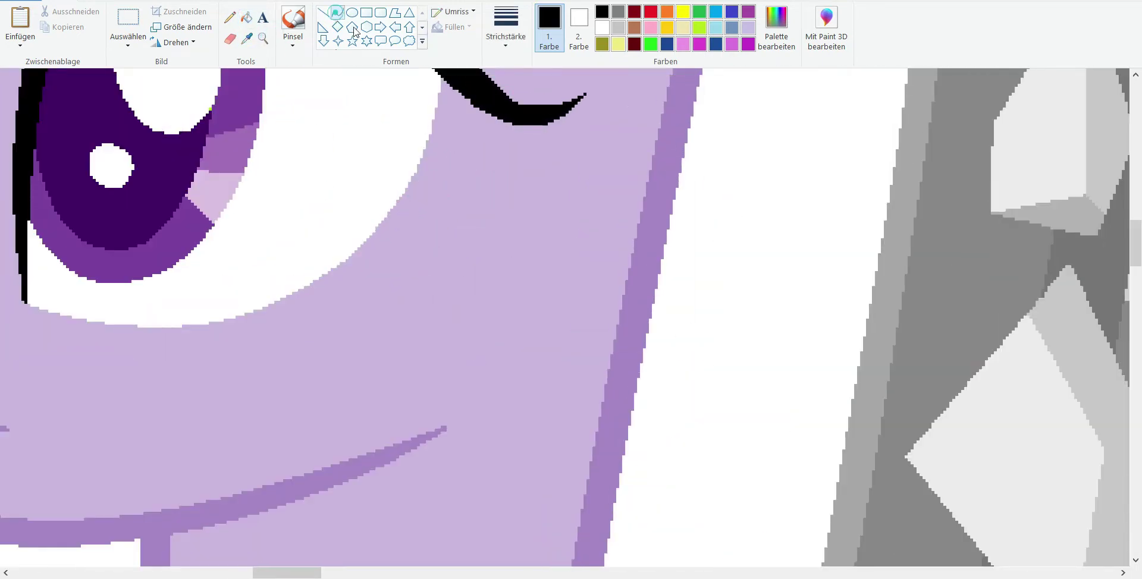
{"action": "left_click", "coordinate": [470, 127]}
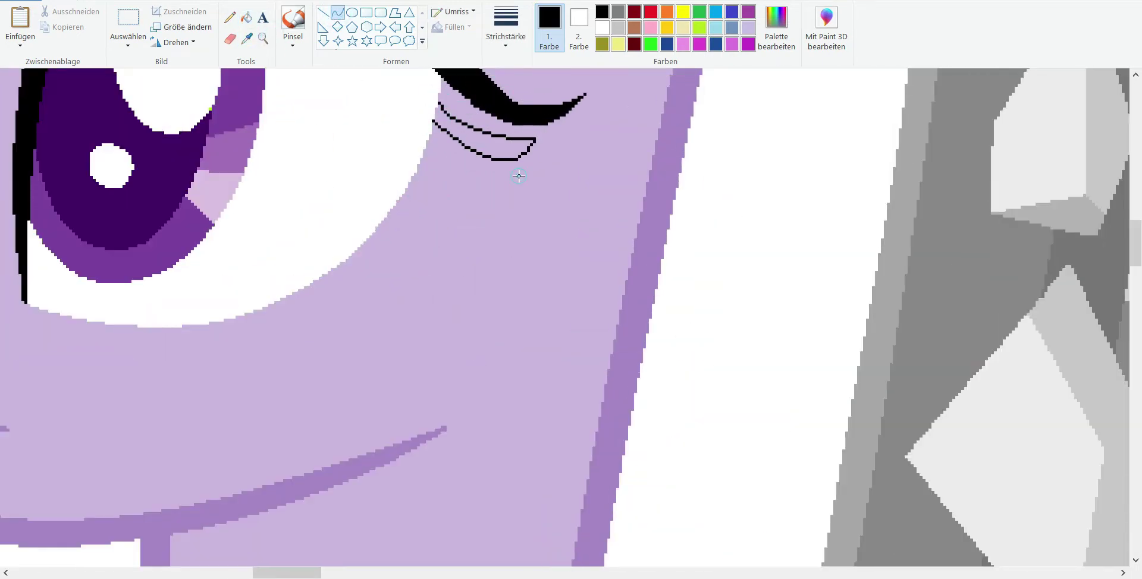
{"action": "left_click", "coordinate": [246, 18]}
{"action": "left_click", "coordinate": [470, 136]}
Step: Try to complete the larger reflected eye's lash set with another curved, black-filled lash underneath and review it at reduced size
{"action": "left_click", "coordinate": [337, 13]}
{"action": "left_click_drag", "start_coordinate": [428, 144], "coordinate": [476, 166]}
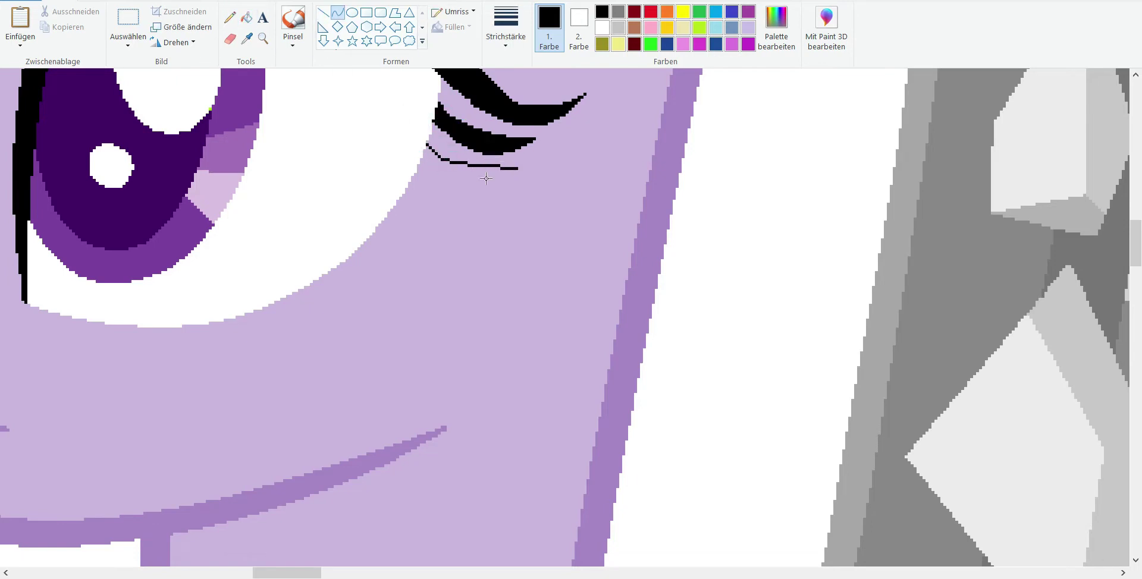
{"action": "left_click", "coordinate": [493, 204]}
{"action": "left_click", "coordinate": [246, 18]}
{"action": "left_click", "coordinate": [470, 178]}
{"action": "left_click", "coordinate": [262, 38]}
{"action": "scroll", "coordinate": [276, 198], "scroll_direction": "down", "scroll_amount": 4}
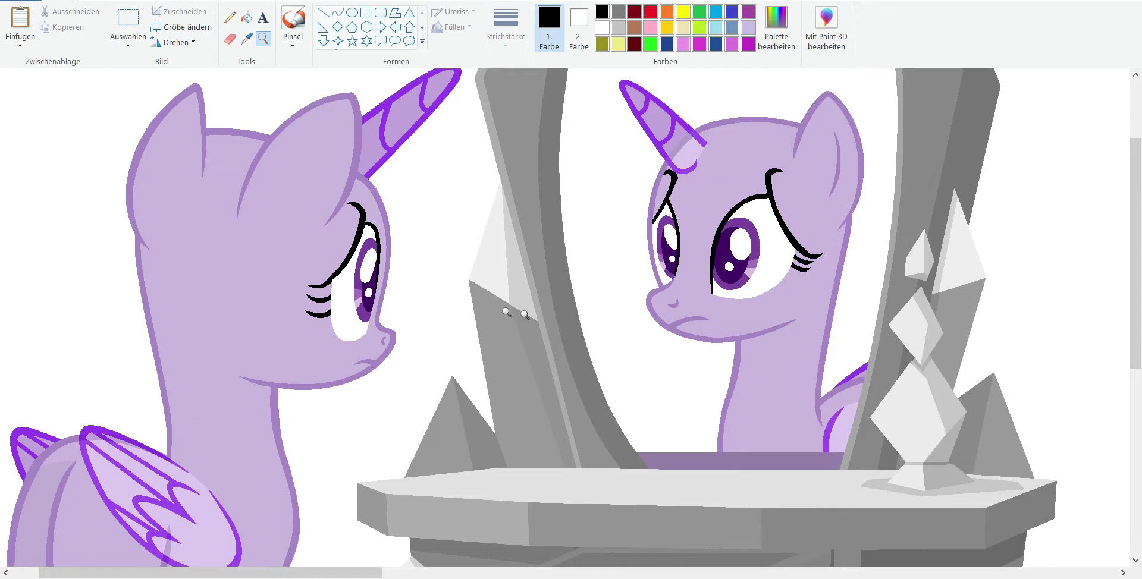
Step: Draw two thick black curved lashes at the outer edge of the larger reflected eye, below the lid line
{"action": "left_click", "coordinate": [755, 339]}
{"action": "left_click", "coordinate": [337, 13]}
{"action": "left_click_drag", "start_coordinate": [645, 171], "coordinate": [702, 198]}
{"action": "left_click", "coordinate": [663, 201]}
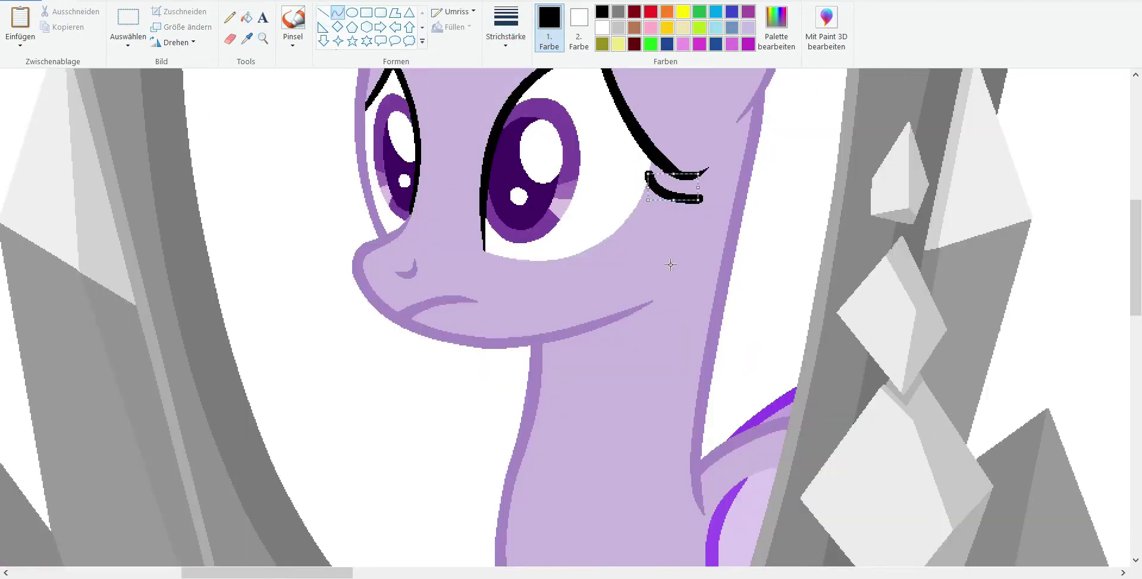
{"action": "left_click", "coordinate": [666, 232]}
Step: Trim the inner ends of the two thick lashes along the eye's edge with white
{"action": "left_click", "coordinate": [262, 38]}
{"action": "left_click", "coordinate": [693, 226]}
{"action": "left_click", "coordinate": [247, 38]}
{"action": "left_click", "coordinate": [467, 190]}
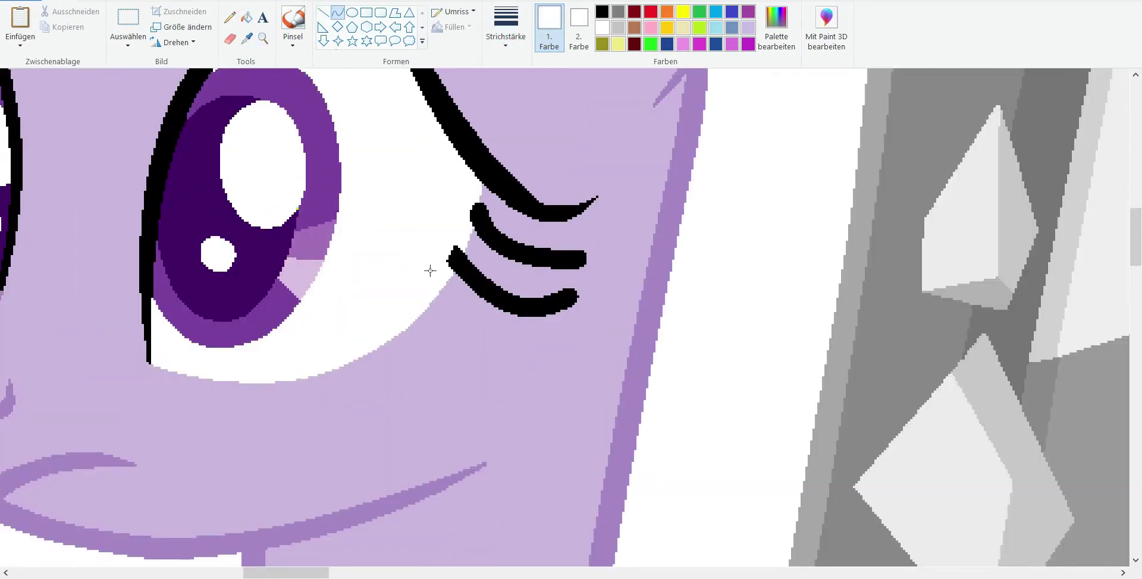
Step: Taper the outer ends of both lashes on the larger reflected eye with curves in the sampled lilac coat colour
{"action": "left_click", "coordinate": [246, 38]}
{"action": "left_click", "coordinate": [474, 101]}
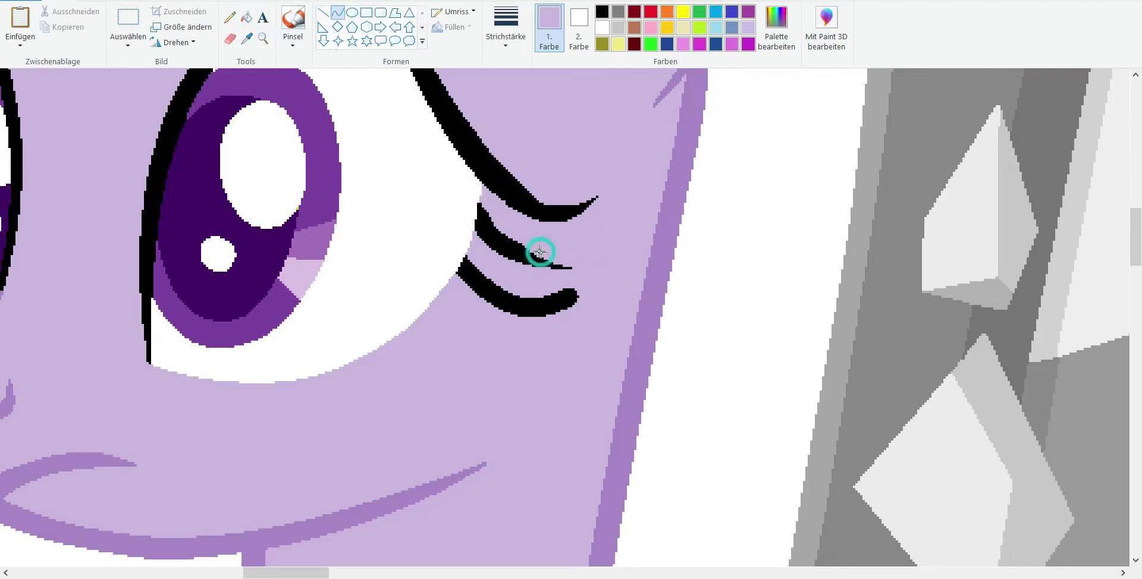
{"action": "left_click_drag", "start_coordinate": [582, 295], "coordinate": [517, 273]}
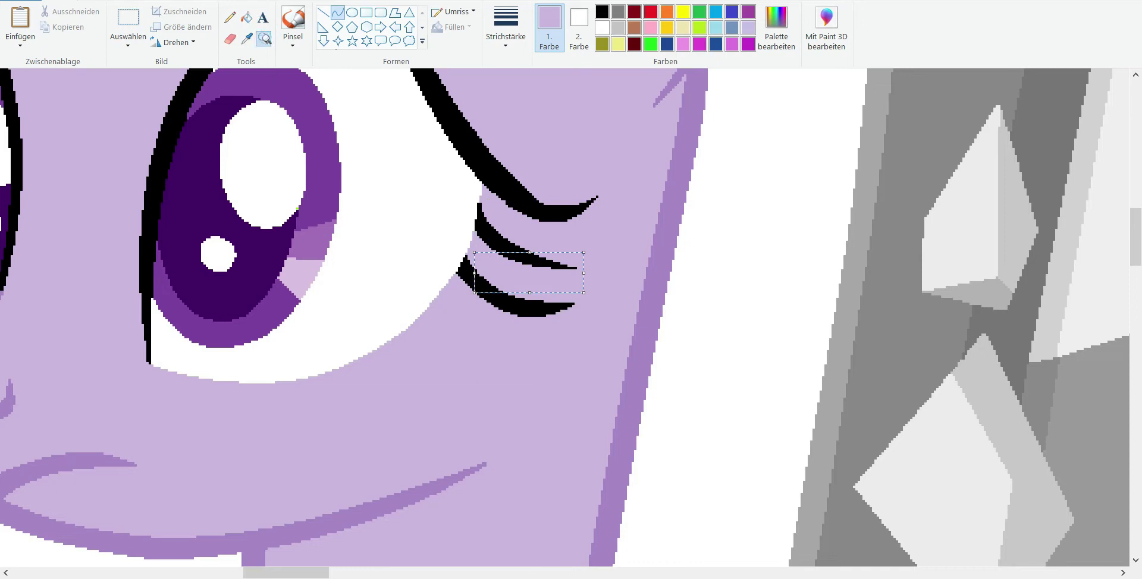
Step: Reshape the outer tip of the larger reflected eye's lid line with a lilac curve to match the lashes
{"action": "left_click", "coordinate": [262, 38]}
{"action": "right_click", "coordinate": [80, 204]}
{"action": "right_click", "coordinate": [328, 237]}
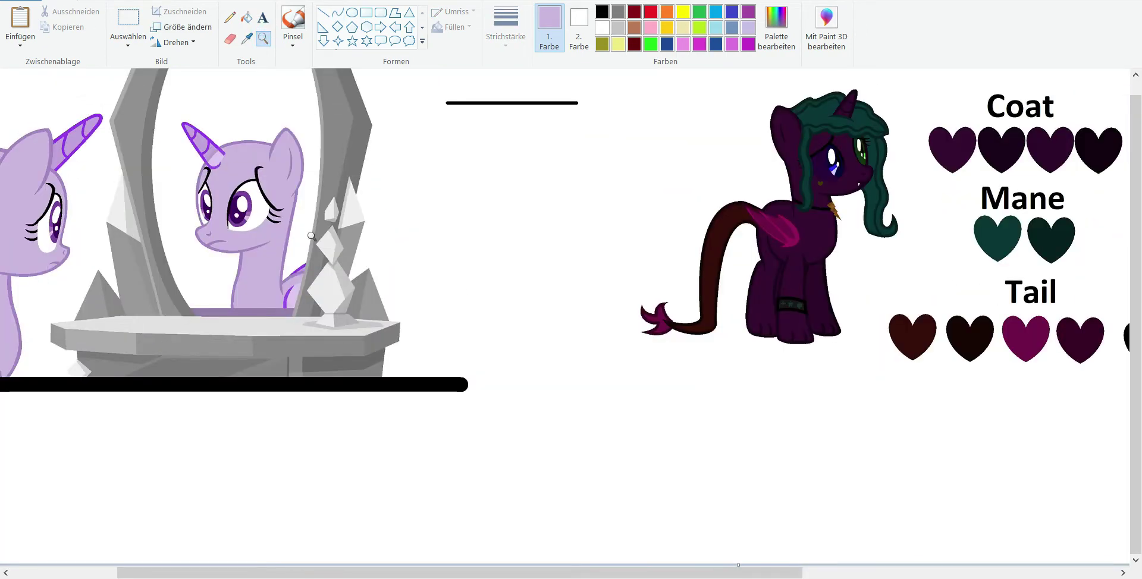
{"action": "left_click", "coordinate": [328, 237]}
{"action": "left_click", "coordinate": [398, 197]}
{"action": "left_click", "coordinate": [410, 284]}
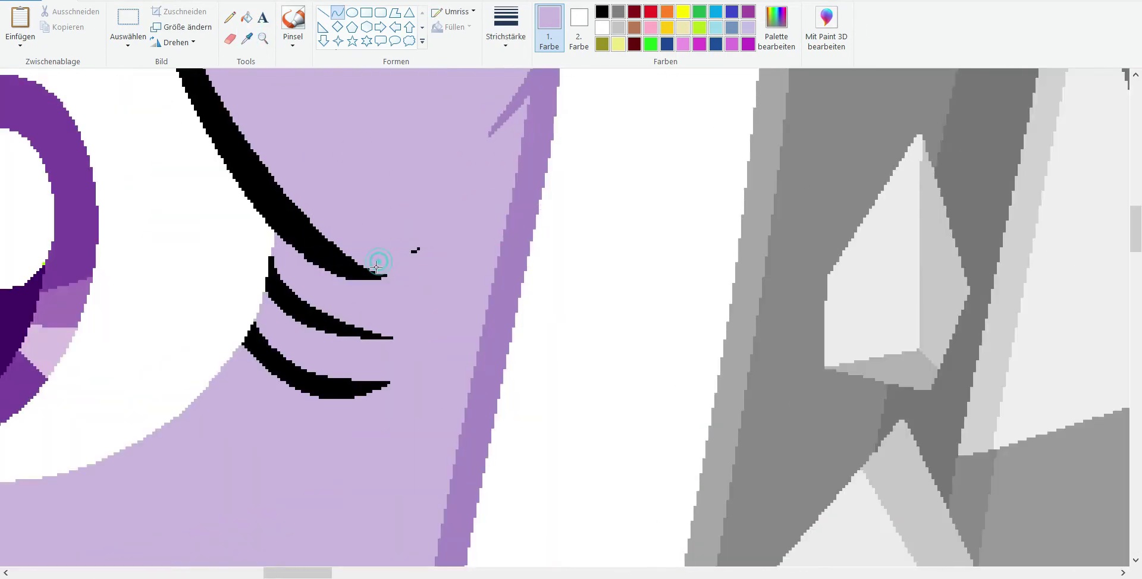
Step: Compare the profile pony's eye and the mirror reflection's eyes with the reference pony
{"action": "left_click", "coordinate": [262, 38]}
{"action": "right_click", "coordinate": [415, 246]}
{"action": "left_click", "coordinate": [30, 148]}
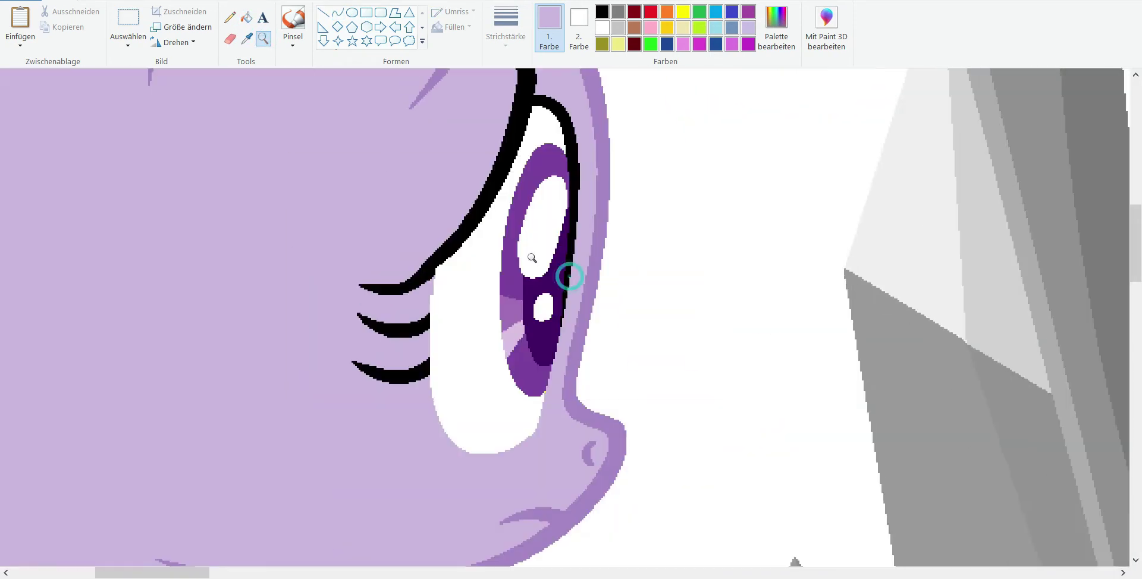
{"action": "key", "text": "Escape"}
{"action": "left_click", "coordinate": [262, 38]}
{"action": "right_click", "coordinate": [329, 191]}
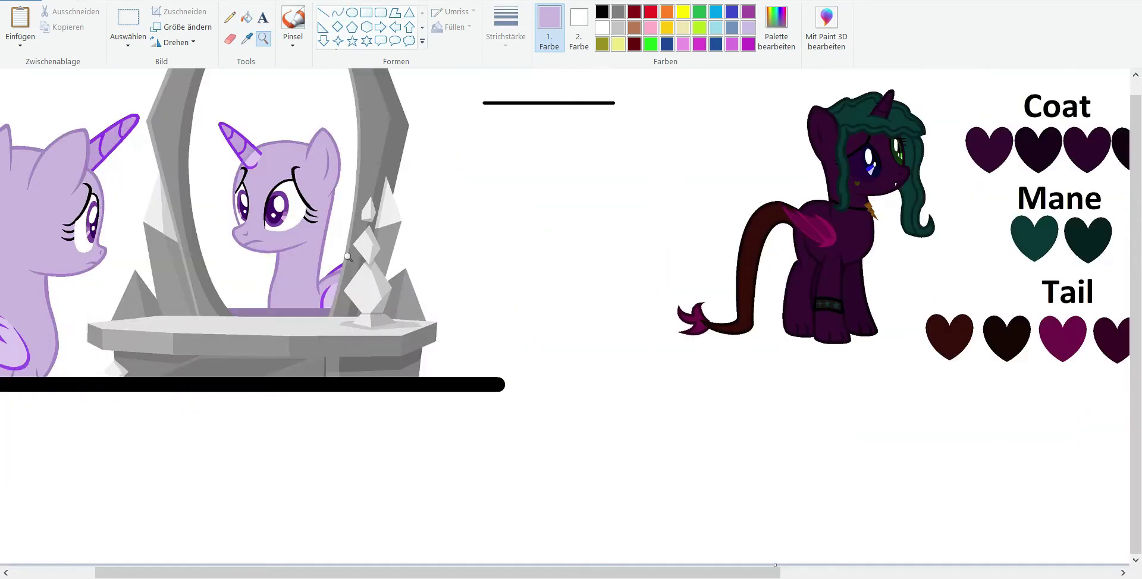
{"action": "left_click", "coordinate": [255, 243]}
{"action": "left_click", "coordinate": [450, 225]}
Step: Outline a narrow slit pupil with thin black curves inside the larger reflected eye's dark pupil
{"action": "left_click", "coordinate": [602, 11]}
{"action": "left_click", "coordinate": [337, 12]}
{"action": "left_click", "coordinate": [506, 30]}
{"action": "left_click", "coordinate": [503, 155]}
{"action": "mouse_move", "coordinate": [367, 429]}
{"action": "left_mouse_down"}
{"action": "mouse_move", "coordinate": [344, 334]}
{"action": "mouse_move", "coordinate": [365, 425]}
{"action": "mouse_move", "coordinate": [413, 168]}
{"action": "mouse_move", "coordinate": [407, 286]}
{"action": "left_mouse_up"}
Step: Outline a matching slit pupil with black curves in the smaller reflected eye
{"action": "left_click", "coordinate": [262, 38]}
{"action": "left_click", "coordinate": [276, 287]}
{"action": "left_click", "coordinate": [337, 12]}
{"action": "mouse_move", "coordinate": [357, 479]}
{"action": "left_mouse_down"}
{"action": "mouse_move", "coordinate": [344, 216]}
{"action": "mouse_move", "coordinate": [320, 125]}
{"action": "left_mouse_up"}
{"action": "mouse_move", "coordinate": [357, 353]}
{"action": "left_mouse_down"}
{"action": "mouse_move", "coordinate": [367, 263]}
{"action": "mouse_move", "coordinate": [354, 467]}
{"action": "mouse_move", "coordinate": [344, 306]}
{"action": "mouse_move", "coordinate": [301, 369]}
{"action": "left_mouse_up"}
Step: Fill the slit pupils of both reflected eyes with black
{"action": "left_click", "coordinate": [263, 38]}
{"action": "right_click", "coordinate": [296, 250]}
{"action": "scroll", "coordinate": [307, 175], "scroll_direction": "up", "scroll_amount": 2}
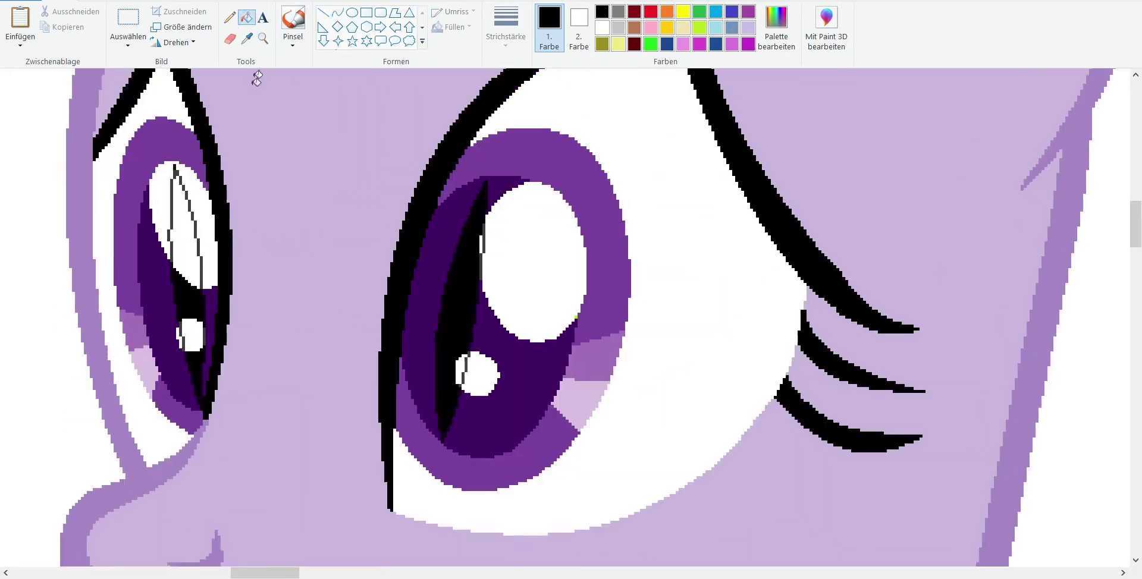
{"action": "scroll", "coordinate": [266, 104], "scroll_direction": "down", "scroll_amount": 3}
{"action": "scroll", "coordinate": [266, 105], "scroll_direction": "up", "scroll_amount": 5}
{"action": "left_click", "coordinate": [247, 18]}
{"action": "left_click", "coordinate": [337, 194]}
Step: Clear the slit strokes from the smaller reflected eye's white highlights and fill both slits with the sampled purplish black
{"action": "left_click", "coordinate": [246, 38]}
{"action": "left_click", "coordinate": [296, 170]}
{"action": "left_click", "coordinate": [322, 196]}
{"action": "left_click", "coordinate": [247, 38]}
{"action": "left_click", "coordinate": [313, 327]}
{"action": "left_click", "coordinate": [332, 378]}
{"action": "left_click", "coordinate": [247, 38]}
{"action": "left_click", "coordinate": [333, 381]}
{"action": "scroll", "coordinate": [336, 369], "scroll_direction": "down", "scroll_amount": 2}
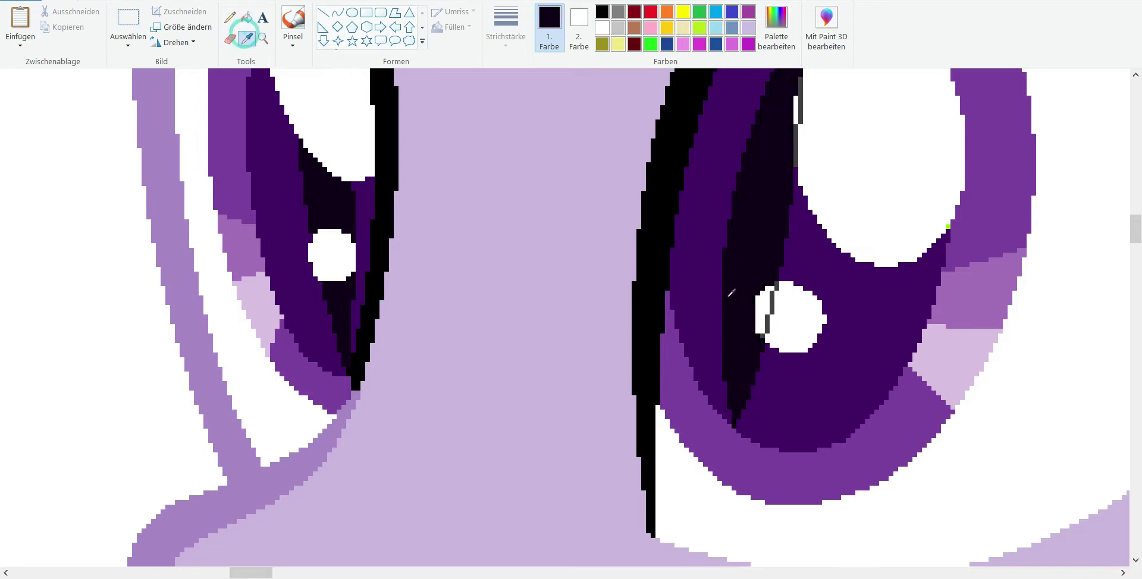
Step: Clear the dark slit strokes from the larger reflected eye's two highlights with white fills
{"action": "left_click", "coordinate": [772, 302]}
{"action": "left_click", "coordinate": [880, 178]}
{"action": "left_click", "coordinate": [791, 321]}
{"action": "left_click", "coordinate": [247, 38]}
{"action": "left_click", "coordinate": [327, 119]}
{"action": "left_click", "coordinate": [791, 321]}
{"action": "left_click", "coordinate": [806, 164]}
{"action": "scroll", "coordinate": [806, 164], "scroll_direction": "up", "scroll_amount": 2}
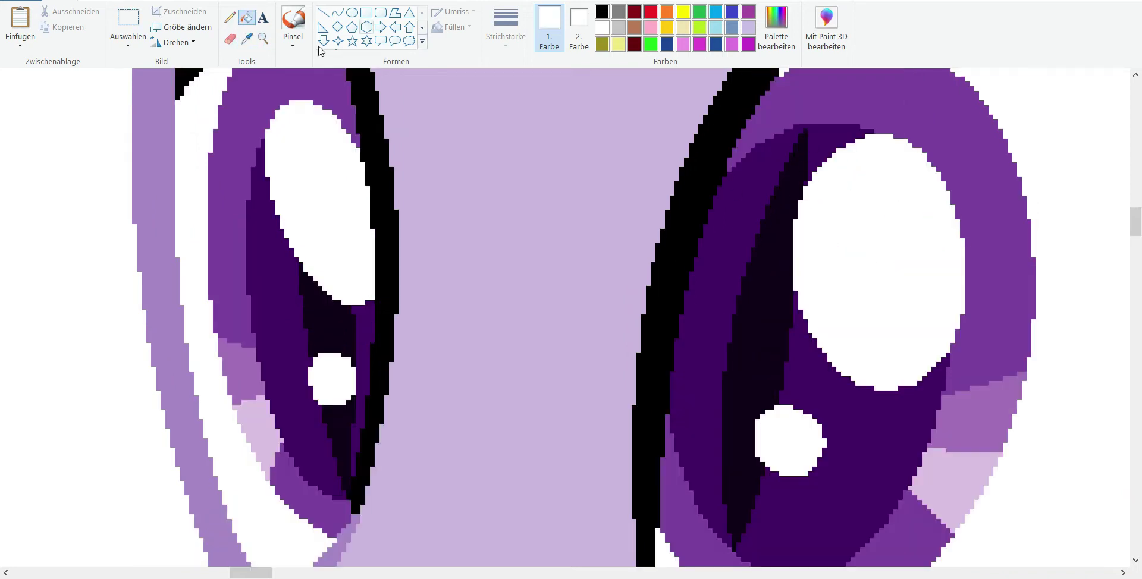
Step: Recolour both reflected slits black and fill the dark pupil areas around them with the sampled iris purple
{"action": "left_click", "coordinate": [263, 38]}
{"action": "right_click", "coordinate": [438, 296]}
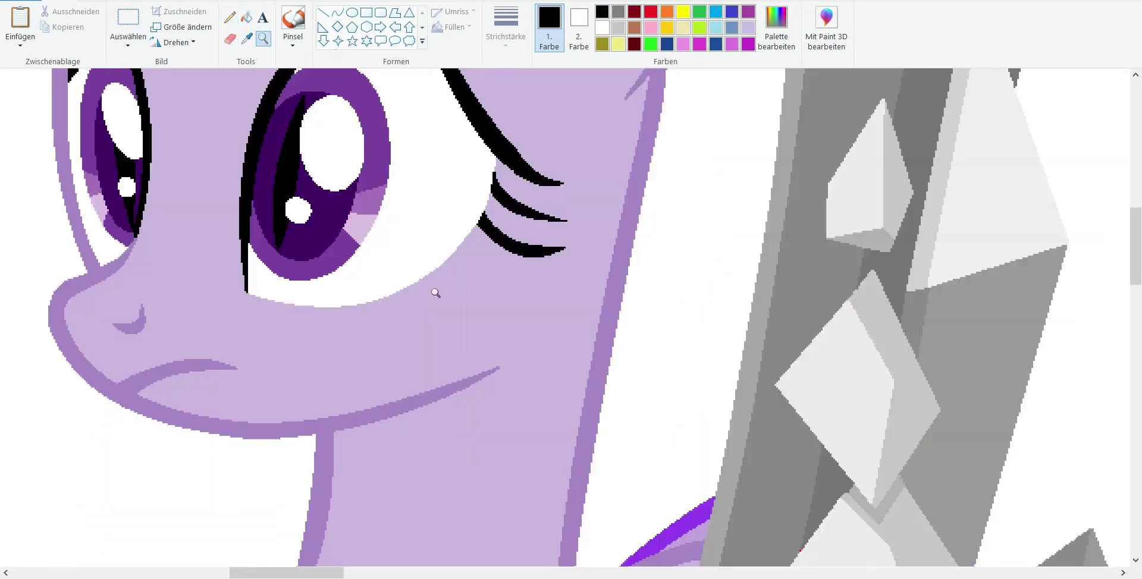
{"action": "scroll", "coordinate": [439, 296], "scroll_direction": "up", "scroll_amount": 2}
{"action": "left_click", "coordinate": [224, 270]}
{"action": "left_click", "coordinate": [247, 38]}
{"action": "left_click", "coordinate": [269, 283]}
{"action": "left_click", "coordinate": [313, 297]}
{"action": "left_click", "coordinate": [531, 354]}
{"action": "left_click", "coordinate": [618, 410]}
Step: Extend the smaller reflected eye's light purple iris band inward to the white spot with straight lines and a matching fill
{"action": "left_click", "coordinate": [262, 38]}
{"action": "right_click", "coordinate": [273, 184]}
{"action": "left_click", "coordinate": [331, 161]}
{"action": "left_click", "coordinate": [332, 160]}
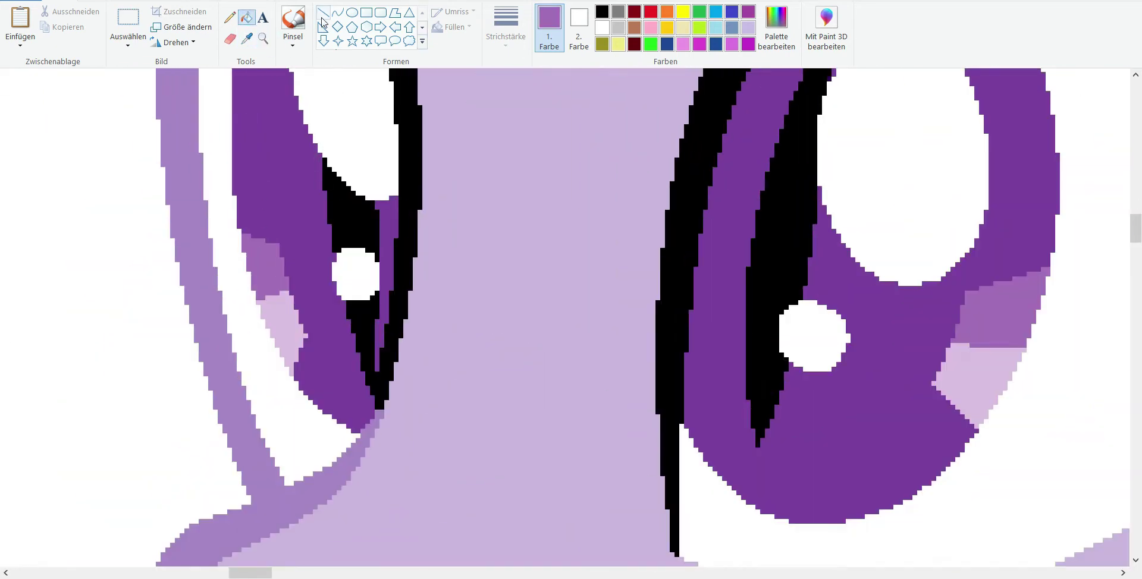
{"action": "left_click", "coordinate": [323, 12]}
{"action": "left_click", "coordinate": [455, 12]}
{"action": "left_click", "coordinate": [448, 51]}
{"action": "left_click_drag", "start_coordinate": [279, 244], "coordinate": [321, 253]}
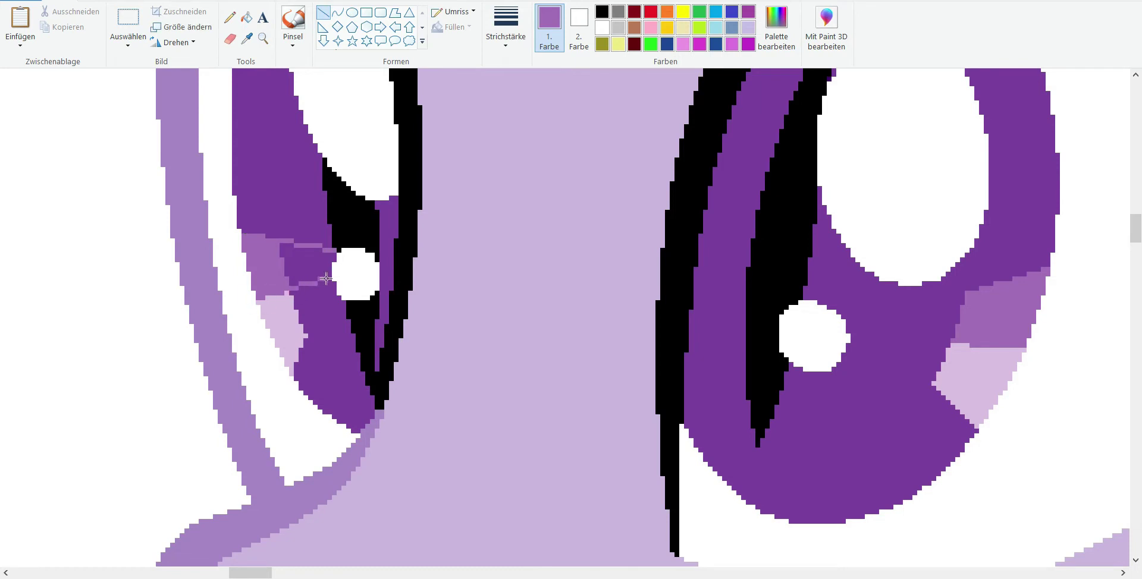
{"action": "left_click", "coordinate": [247, 18]}
{"action": "left_click", "coordinate": [309, 264]}
Step: Extend the smaller reflected eye's pale lilac iris wedge toward the white spot with straight lines in its sampled colour
{"action": "left_click", "coordinate": [247, 38]}
{"action": "left_click", "coordinate": [288, 332]}
{"action": "left_click", "coordinate": [323, 12]}
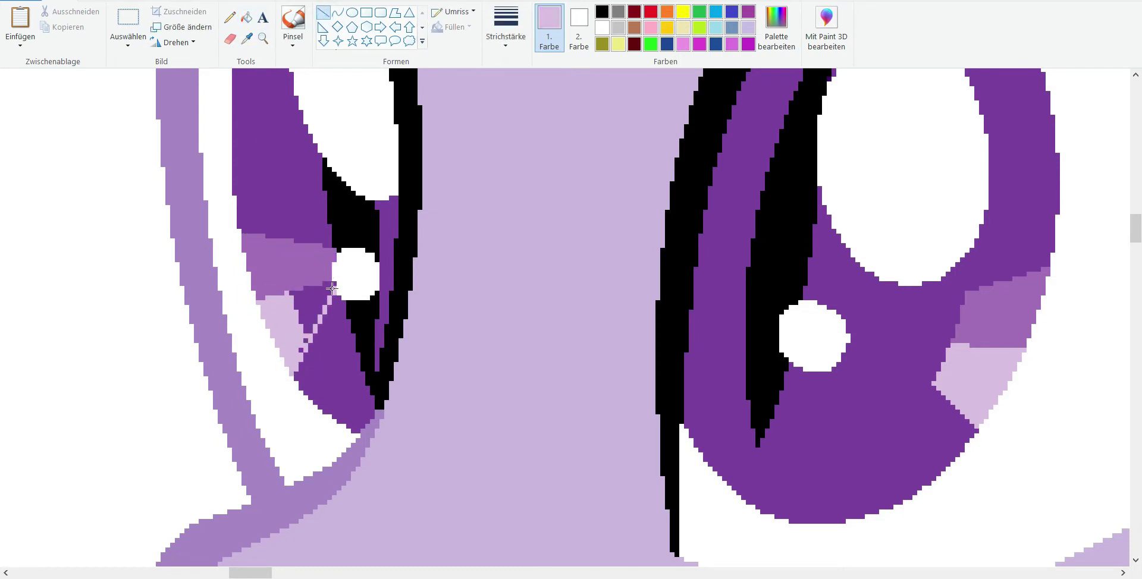
Step: Extend the larger reflected eye's light purple iris band inward to the white spot and fill it
{"action": "left_click", "coordinate": [262, 40]}
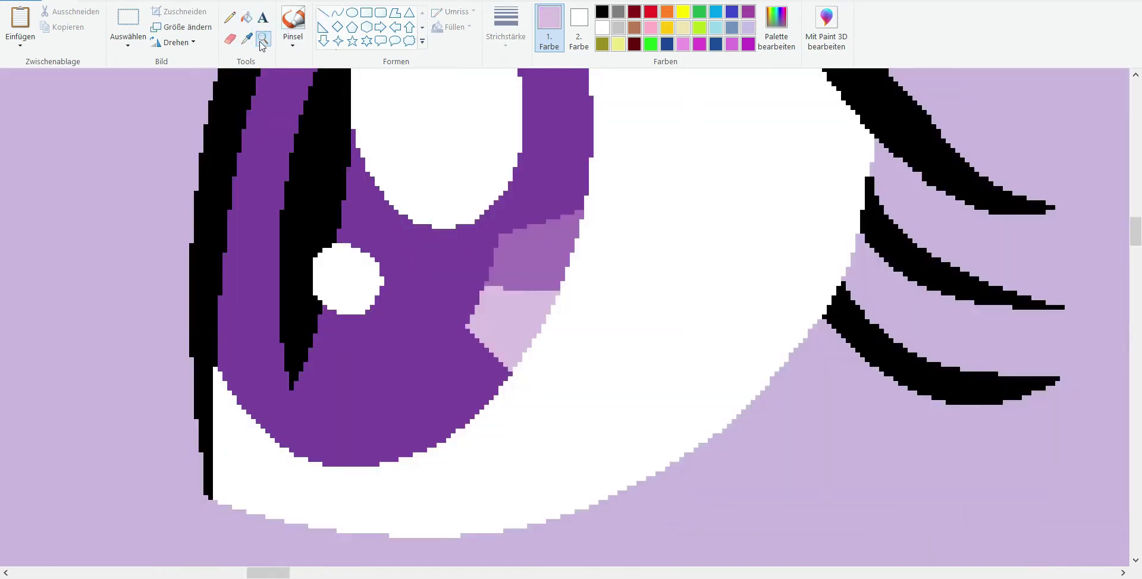
{"action": "left_click", "coordinate": [323, 12]}
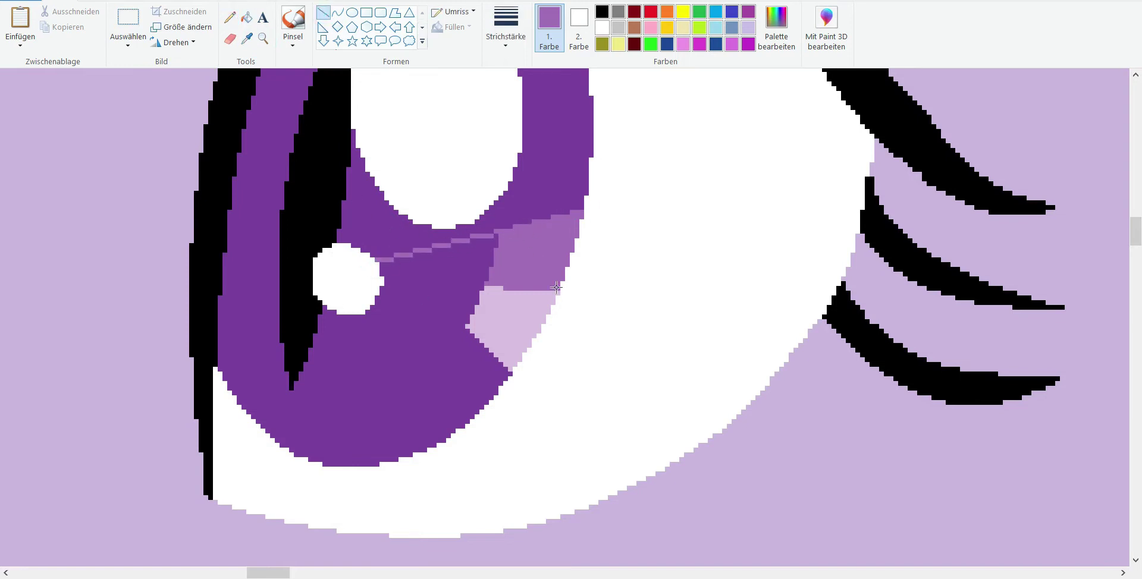
{"action": "left_click", "coordinate": [247, 18]}
{"action": "left_click", "coordinate": [441, 262]}
Step: Extend the larger reflected eye's pale lilac wedge inward to the white spot with lines and a fill in its sampled colour
{"action": "left_click", "coordinate": [247, 38]}
{"action": "left_click", "coordinate": [505, 365]}
{"action": "left_click_drag", "start_coordinate": [421, 300], "coordinate": [379, 303]}
{"action": "left_click", "coordinate": [247, 18]}
{"action": "left_click", "coordinate": [424, 290]}
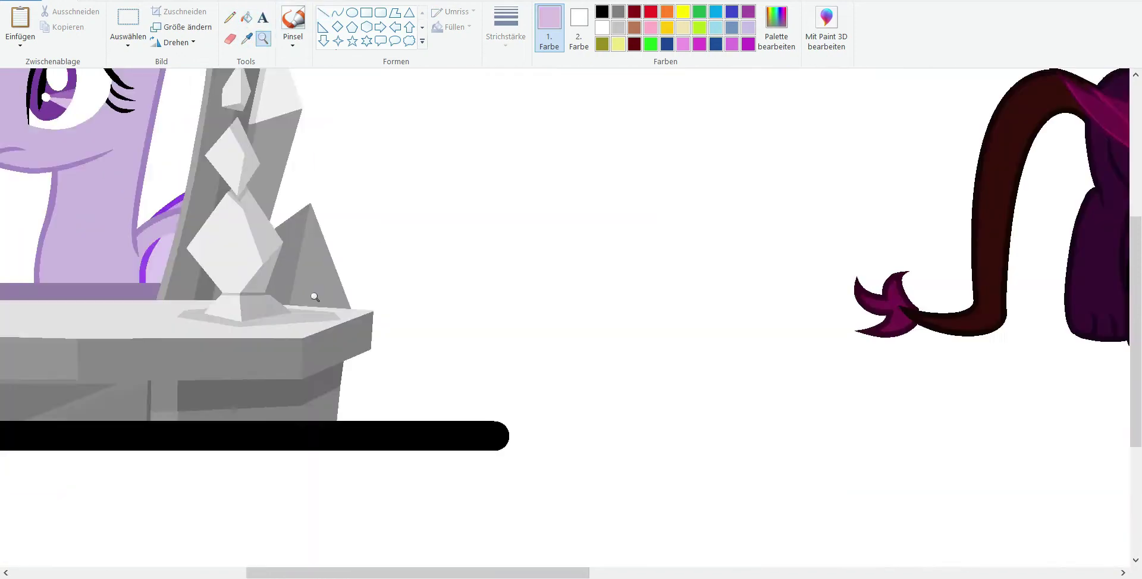
Step: Outline a slit pupil with black curves inside the profile pony's dark pupil
{"action": "scroll", "coordinate": [408, 273], "scroll_direction": "up", "scroll_amount": 2}
{"action": "left_click", "coordinate": [247, 38]}
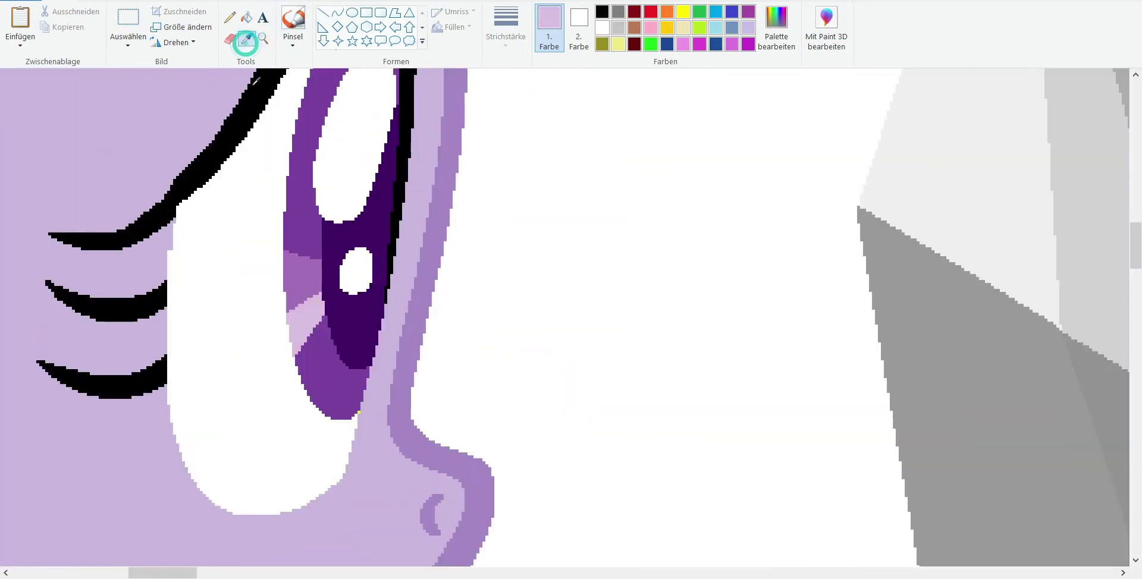
{"action": "left_click", "coordinate": [255, 119]}
{"action": "left_click", "coordinate": [454, 11]}
{"action": "left_click", "coordinate": [442, 96]}
{"action": "scroll", "coordinate": [417, 297], "scroll_direction": "up", "scroll_amount": 3}
{"action": "left_click_drag", "start_coordinate": [364, 485], "coordinate": [380, 208]}
{"action": "left_click_drag", "start_coordinate": [383, 374], "coordinate": [389, 357]}
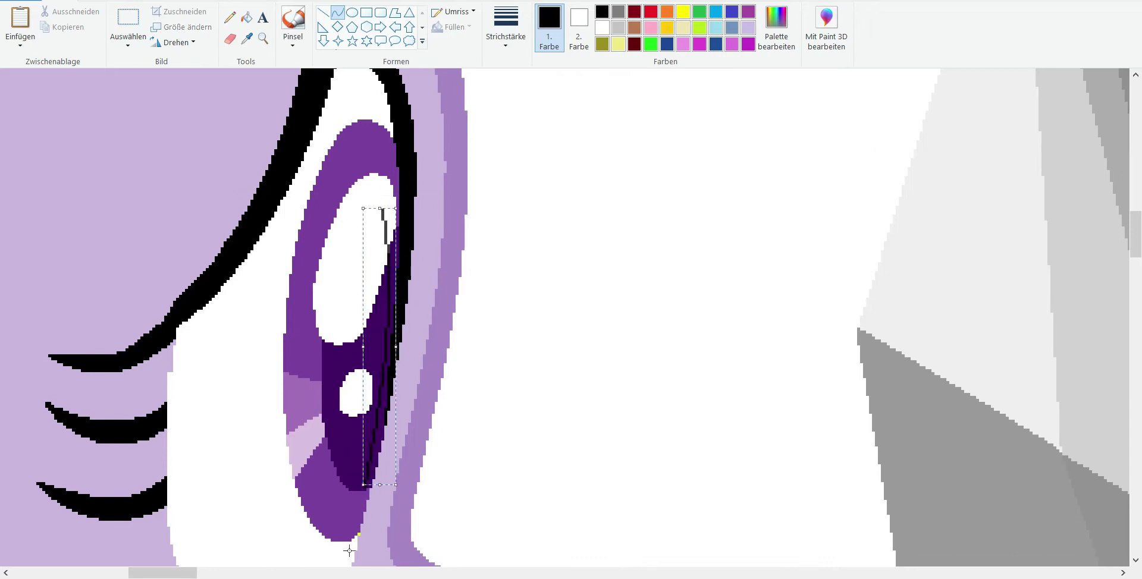
{"action": "left_click_drag", "start_coordinate": [382, 207], "coordinate": [351, 293]}
Step: Fill the profile pony's slit pupil with the dark colour
{"action": "scroll", "coordinate": [351, 294], "scroll_direction": "up", "scroll_amount": 3}
{"action": "left_click", "coordinate": [246, 18]}
{"action": "left_click", "coordinate": [444, 136]}
Step: Fill the profile pony's slit pupil with black and restore the small white highlight that the pupil line crosses
{"action": "scroll", "coordinate": [444, 137], "scroll_direction": "up", "scroll_amount": 3}
{"action": "left_click", "coordinate": [247, 38]}
{"action": "left_click", "coordinate": [420, 333]}
{"action": "left_click", "coordinate": [393, 171]}
{"action": "key", "text": "ctrl+z"}
{"action": "left_click", "coordinate": [246, 38]}
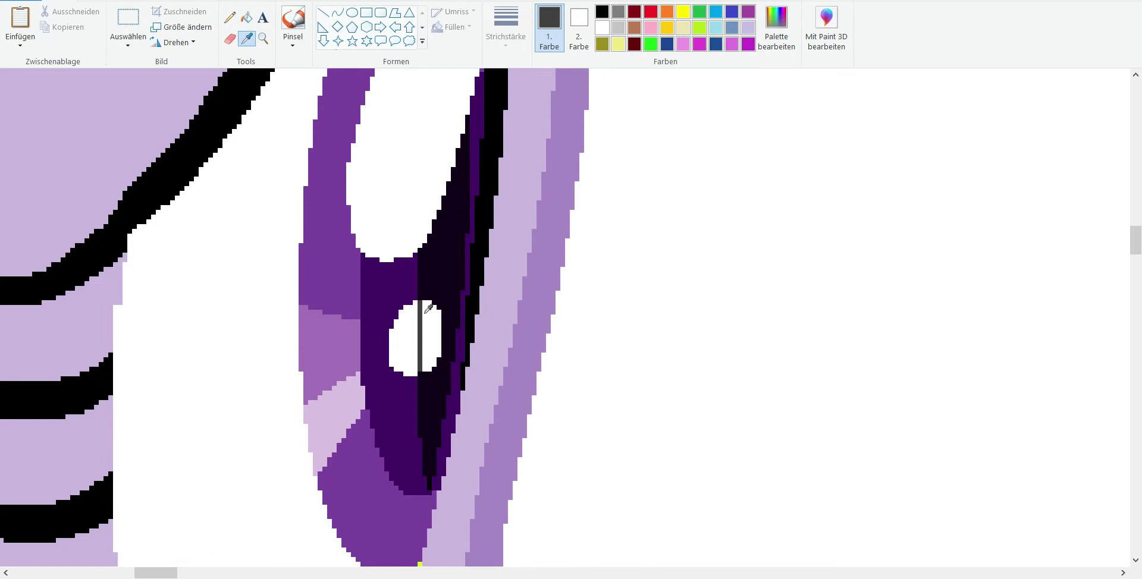
{"action": "key", "text": "ctrl+z"}
{"action": "left_click", "coordinate": [231, 93]}
{"action": "scroll", "coordinate": [428, 209], "scroll_direction": "up", "scroll_amount": 2}
{"action": "left_click", "coordinate": [247, 38]}
{"action": "left_click", "coordinate": [457, 175]}
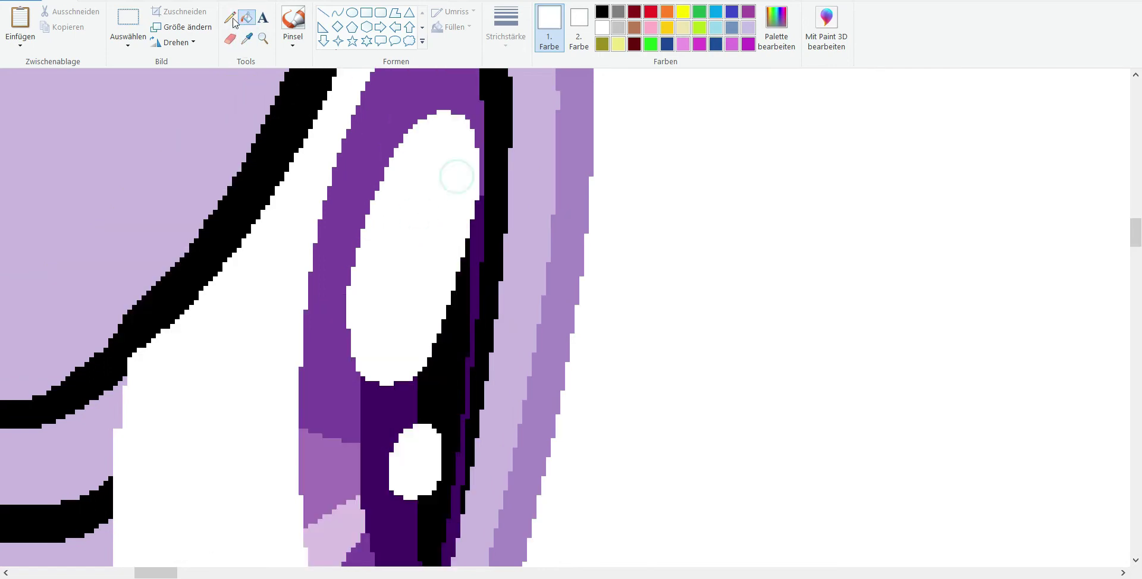
Step: Fill the dark area around the profile pony's slit pupil with the sampled iris purple
{"action": "left_click", "coordinate": [364, 415]}
{"action": "left_click", "coordinate": [463, 443]}
{"action": "scroll", "coordinate": [315, 108], "scroll_direction": "down", "scroll_amount": 4}
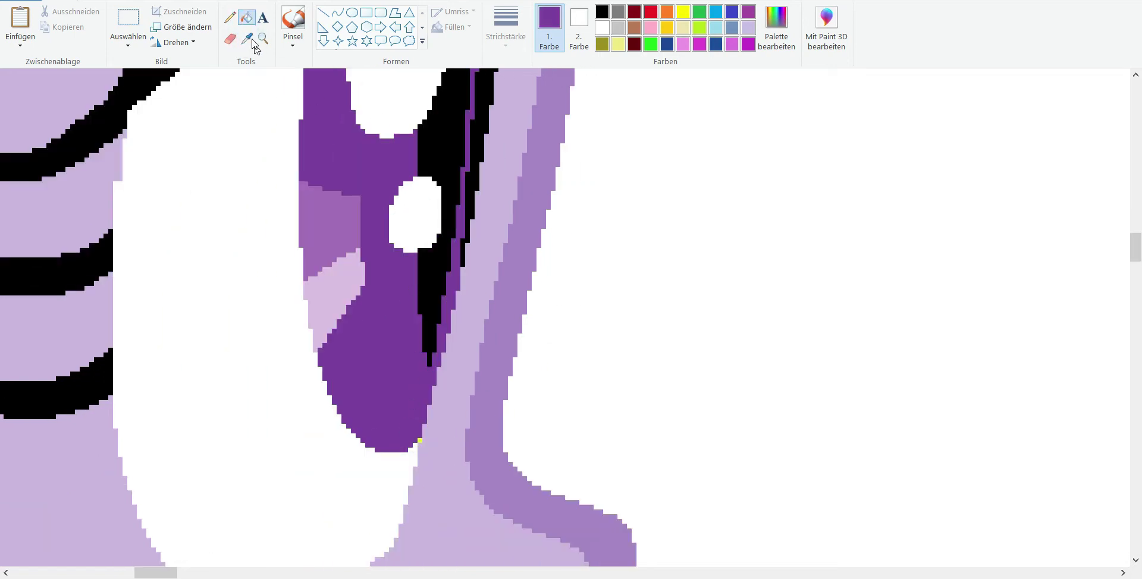
Step: Extend the profile pony's light purple iris band and pale lilac wedge inward to the small white spot in their sampled colours
{"action": "left_click", "coordinate": [247, 38]}
{"action": "left_click", "coordinate": [321, 214]}
{"action": "left_click", "coordinate": [323, 12]}
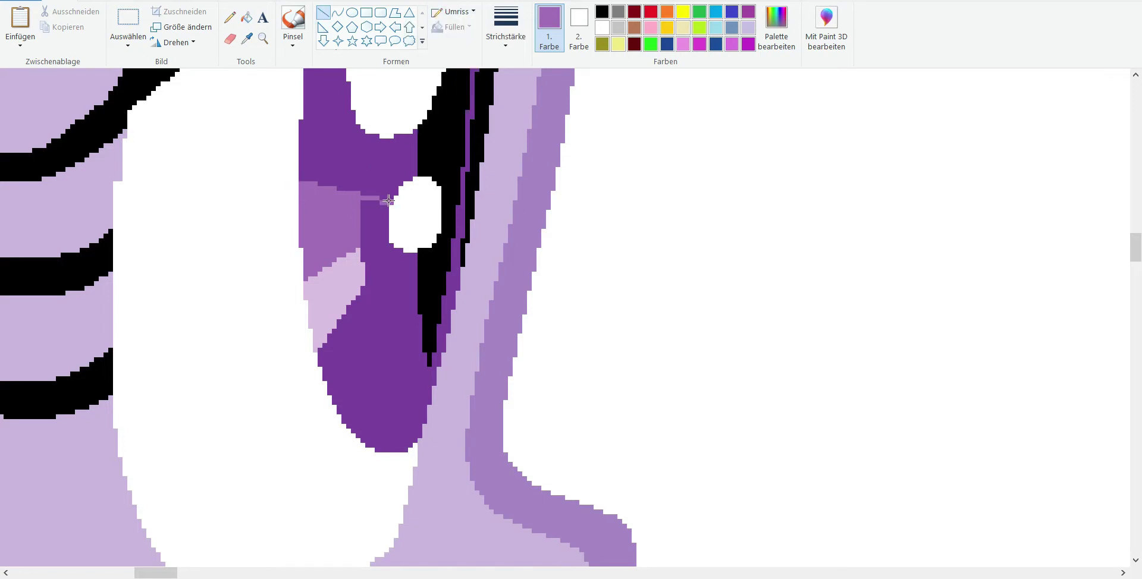
{"action": "left_click", "coordinate": [247, 17]}
{"action": "left_click", "coordinate": [375, 221]}
{"action": "left_click", "coordinate": [246, 38]}
{"action": "left_click", "coordinate": [317, 353]}
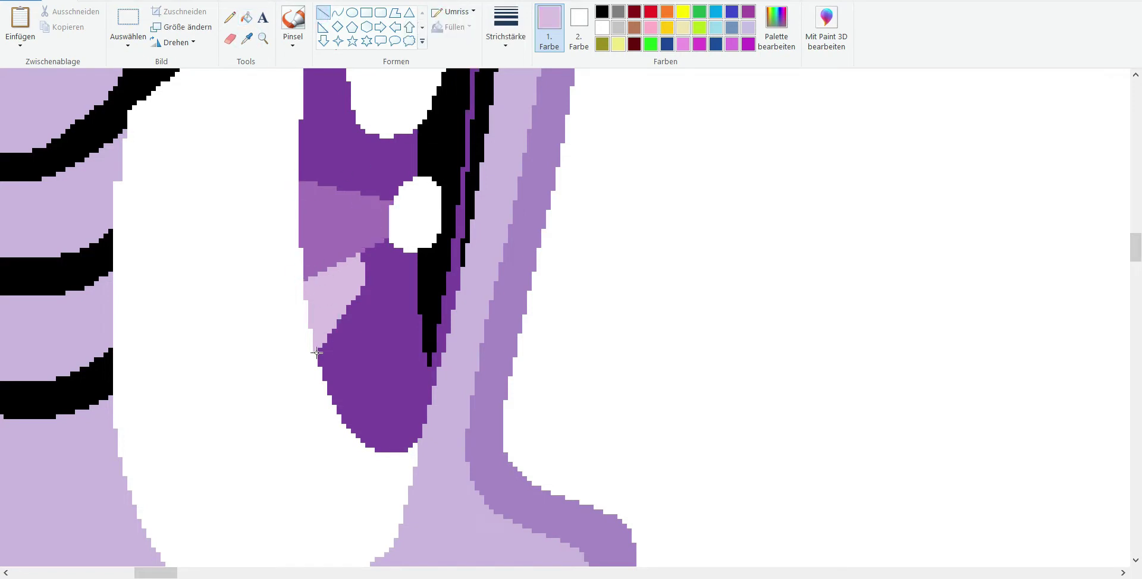
Step: Recolour the profile pony's bright violet horn outline with the muted purple of the body outline
{"action": "left_click", "coordinate": [263, 38]}
{"action": "right_click", "coordinate": [347, 234]}
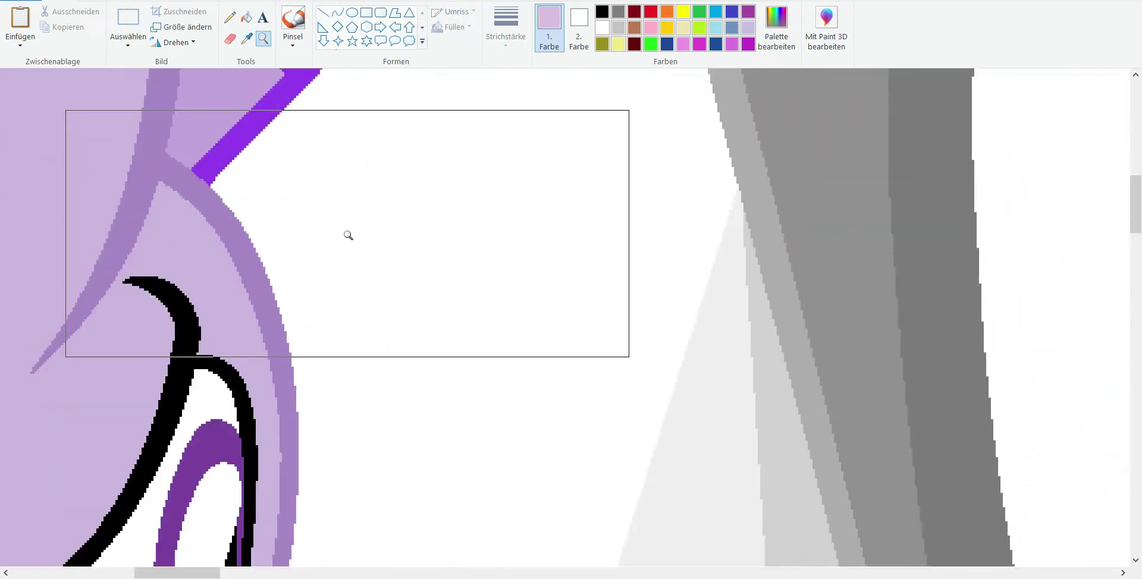
{"action": "right_click", "coordinate": [382, 260]}
{"action": "right_click", "coordinate": [294, 274]}
{"action": "left_click", "coordinate": [137, 186]}
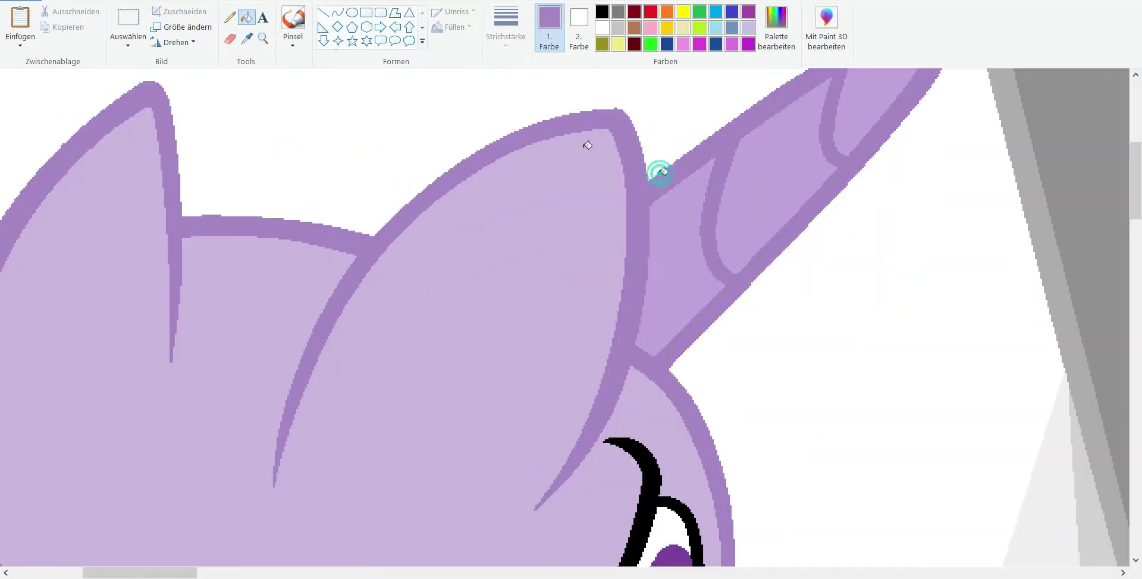
Step: Remove the profile pony's rear wing and recolour the body and leg outlines crossing the folded wing in the muted outline purple
{"action": "right_click", "coordinate": [709, 265]}
{"action": "left_click", "coordinate": [250, 295]}
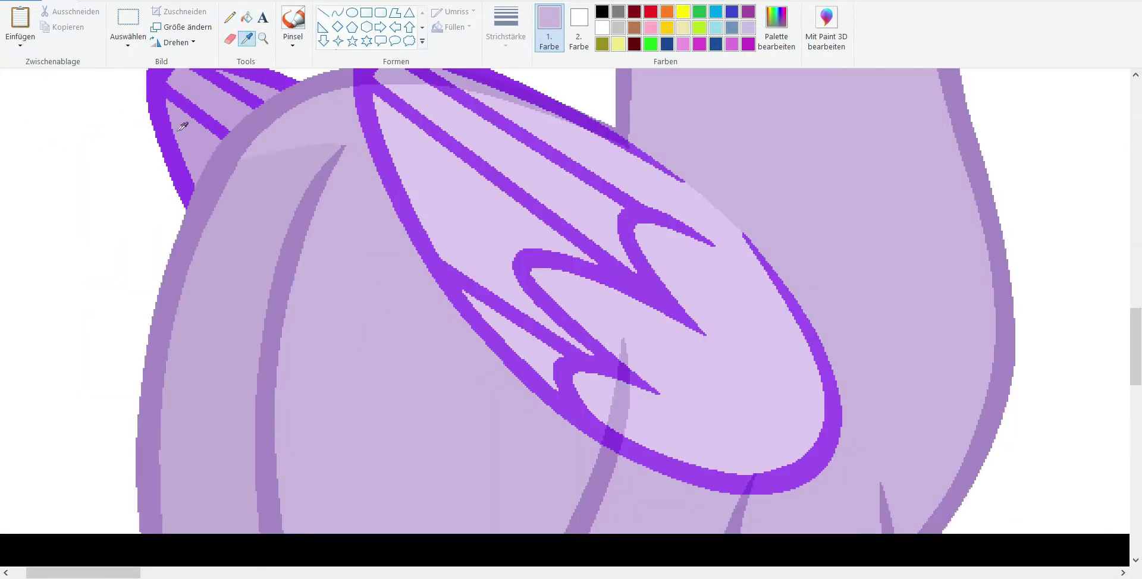
{"action": "scroll", "coordinate": [414, 197], "scroll_direction": "up", "scroll_amount": 2}
{"action": "left_click", "coordinate": [414, 196]}
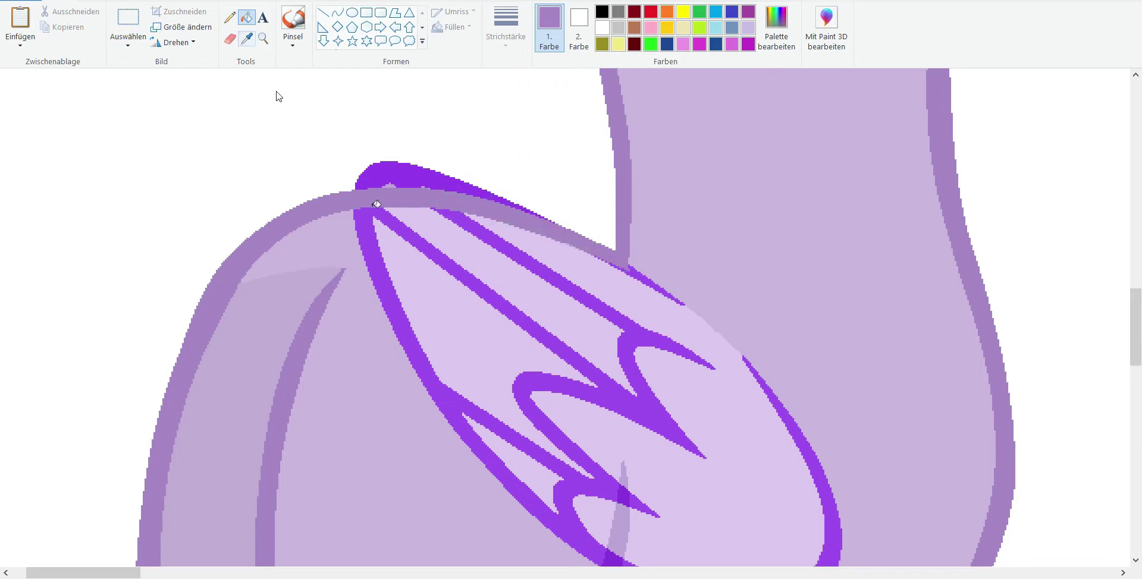
{"action": "scroll", "coordinate": [624, 238], "scroll_direction": "down", "scroll_amount": 4}
{"action": "left_click", "coordinate": [623, 249]}
{"action": "scroll", "coordinate": [397, 262], "scroll_direction": "up", "scroll_amount": 4}
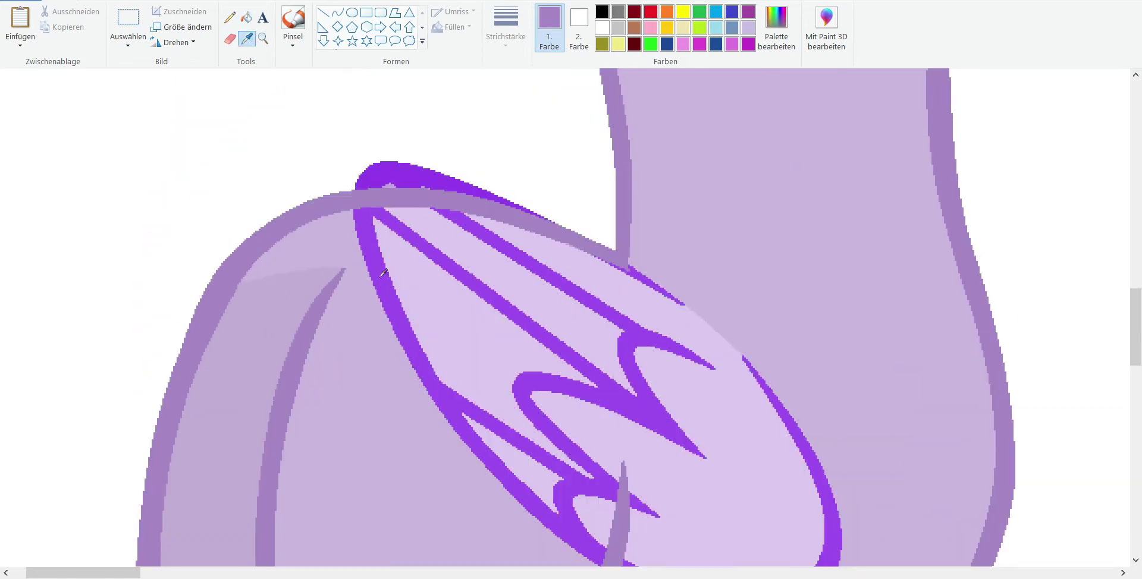
Step: Merge the profile pony's folded wing into one violet area and fill it with the sampled coat colour
{"action": "left_click", "coordinate": [628, 436]}
{"action": "left_click", "coordinate": [664, 418]}
{"action": "left_click", "coordinate": [651, 284]}
{"action": "left_click", "coordinate": [247, 37]}
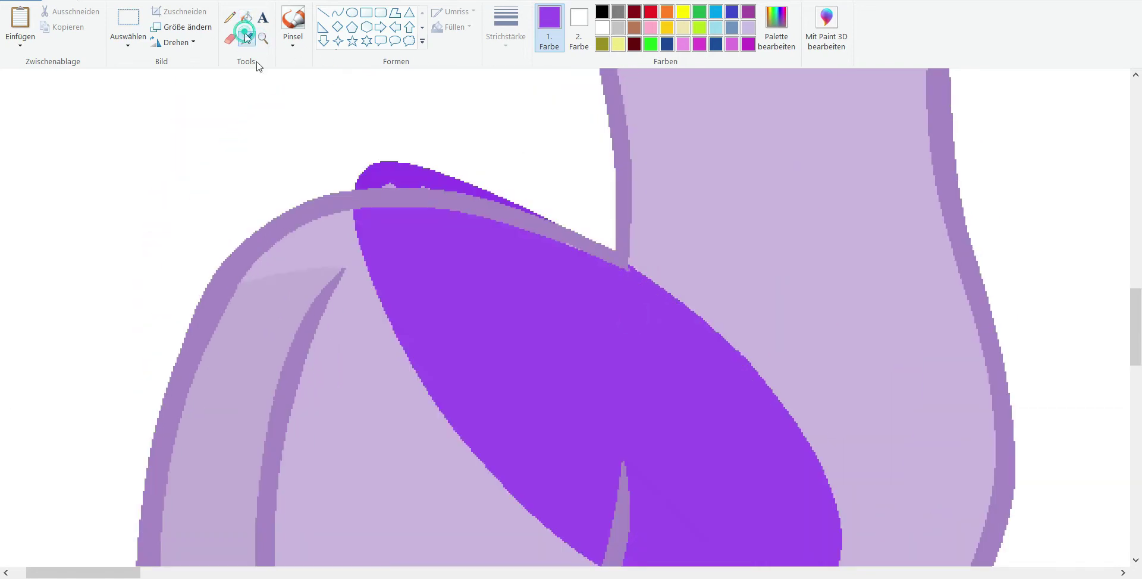
{"action": "left_click", "coordinate": [744, 297]}
{"action": "left_click", "coordinate": [472, 294]}
Step: Erase the wing tip sticking out above the profile pony's back by filling it with the white background colour
{"action": "left_click", "coordinate": [417, 176]}
{"action": "left_click", "coordinate": [246, 38]}
{"action": "left_click", "coordinate": [563, 223]}
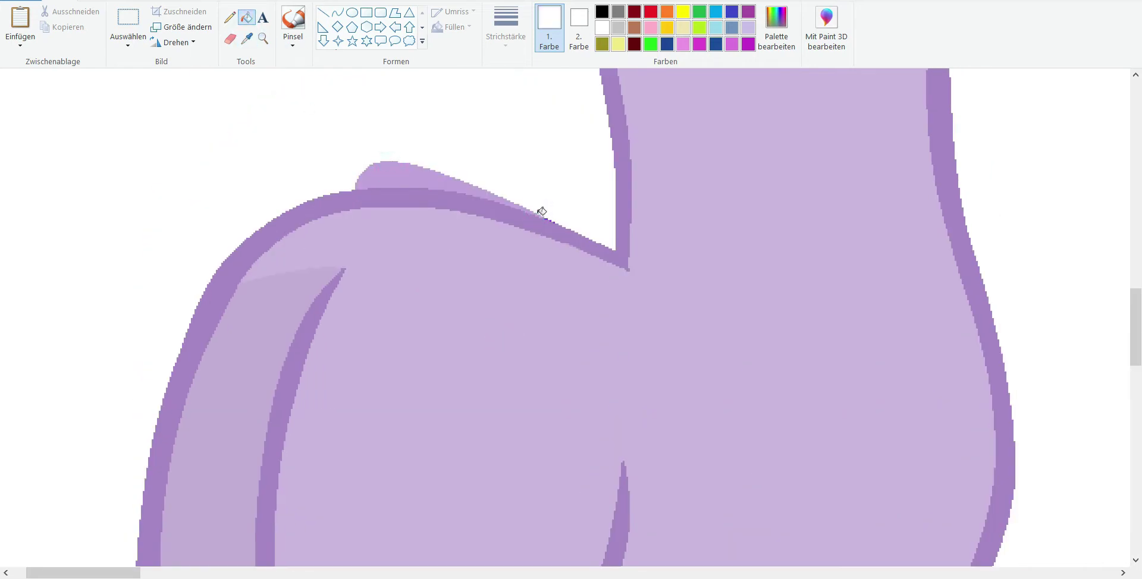
{"action": "left_click", "coordinate": [538, 211]}
{"action": "left_click", "coordinate": [552, 221]}
{"action": "key", "text": "ctrl+z"}
{"action": "left_click", "coordinate": [262, 38]}
{"action": "scroll", "coordinate": [342, 268], "scroll_direction": "down", "scroll_amount": 4}
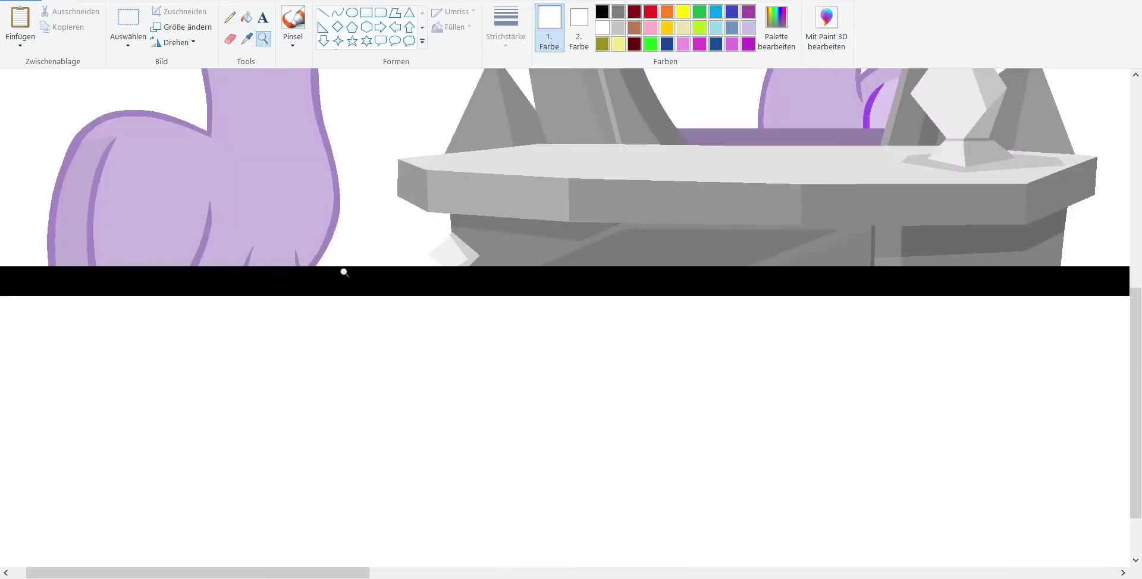
Step: Recolour the horns and remove the reflected pony's wing using fills in the sampled coat and outline colours
{"action": "scroll", "coordinate": [726, 204], "scroll_direction": "up", "scroll_amount": 5}
{"action": "left_click", "coordinate": [374, 406]}
{"action": "left_click", "coordinate": [247, 38]}
{"action": "left_click", "coordinate": [505, 285]}
{"action": "left_click", "coordinate": [349, 242]}
{"action": "scroll", "coordinate": [349, 242], "scroll_direction": "down", "scroll_amount": 3}
{"action": "left_click", "coordinate": [263, 38]}
{"action": "left_click", "coordinate": [286, 353]}
{"action": "left_click", "coordinate": [246, 38]}
{"action": "left_click", "coordinate": [332, 139]}
{"action": "left_click", "coordinate": [290, 153]}
{"action": "left_click", "coordinate": [246, 39]}
{"action": "left_click", "coordinate": [189, 476]}
{"action": "left_click", "coordinate": [274, 417]}
{"action": "left_click", "coordinate": [71, 298]}
{"action": "left_click", "coordinate": [274, 417]}
{"action": "left_click", "coordinate": [263, 38]}
Step: Copy the blue reference eye from the colour sheet and paste it beside the profile pony
{"action": "right_click", "coordinate": [196, 215]}
{"action": "scroll", "coordinate": [196, 214], "scroll_direction": "left", "scroll_amount": 2}
{"action": "right_click", "coordinate": [238, 267]}
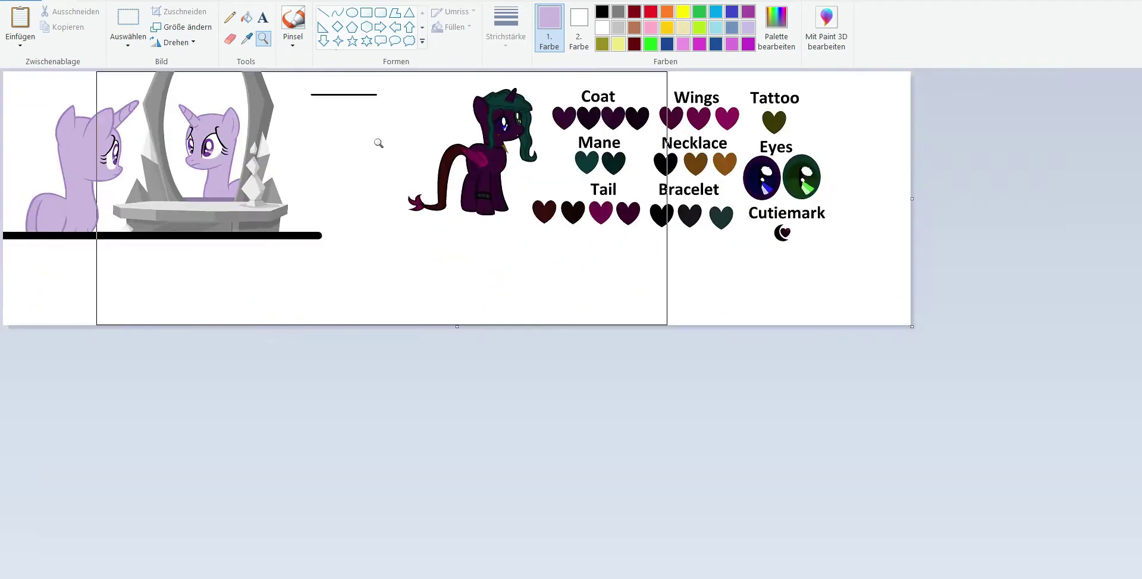
{"action": "left_click", "coordinate": [377, 144]}
{"action": "right_click", "coordinate": [502, 143]}
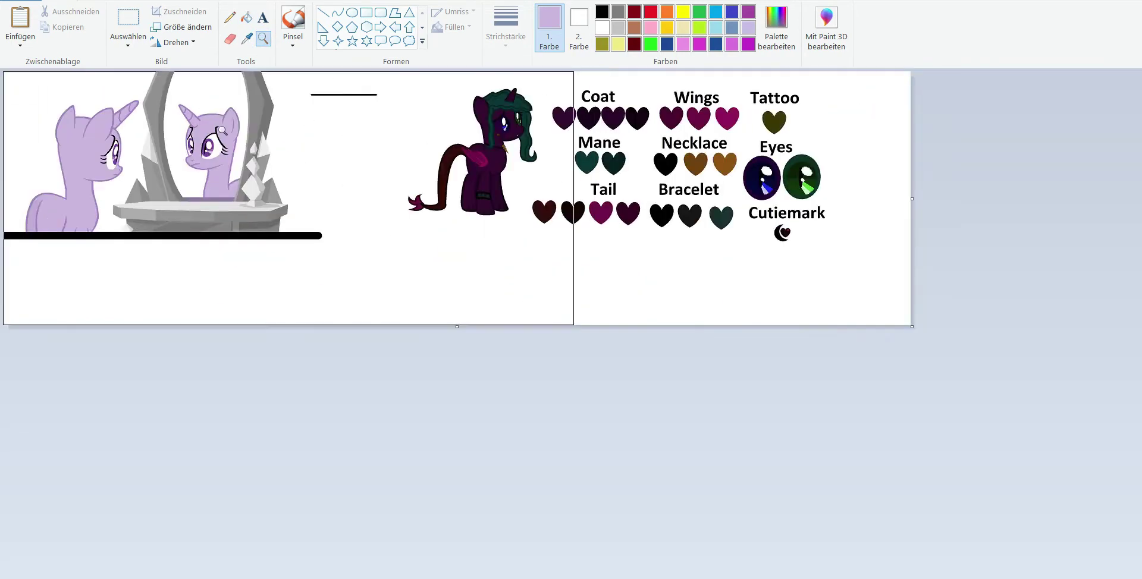
{"action": "left_click", "coordinate": [128, 24]}
{"action": "left_click_drag", "start_coordinate": [737, 151], "coordinate": [782, 207]}
{"action": "right_click", "coordinate": [767, 193]}
{"action": "left_click", "coordinate": [700, 215]}
{"action": "scroll", "coordinate": [216, 166], "scroll_direction": "up", "scroll_amount": 2}
{"action": "key", "text": "ctrl+v"}
Step: Recolour the profile pony's eye with the reference eye's dark purple, navy, bright blue and pale lavender
{"action": "left_click", "coordinate": [263, 38]}
{"action": "left_click", "coordinate": [250, 225]}
{"action": "left_click", "coordinate": [300, 220]}
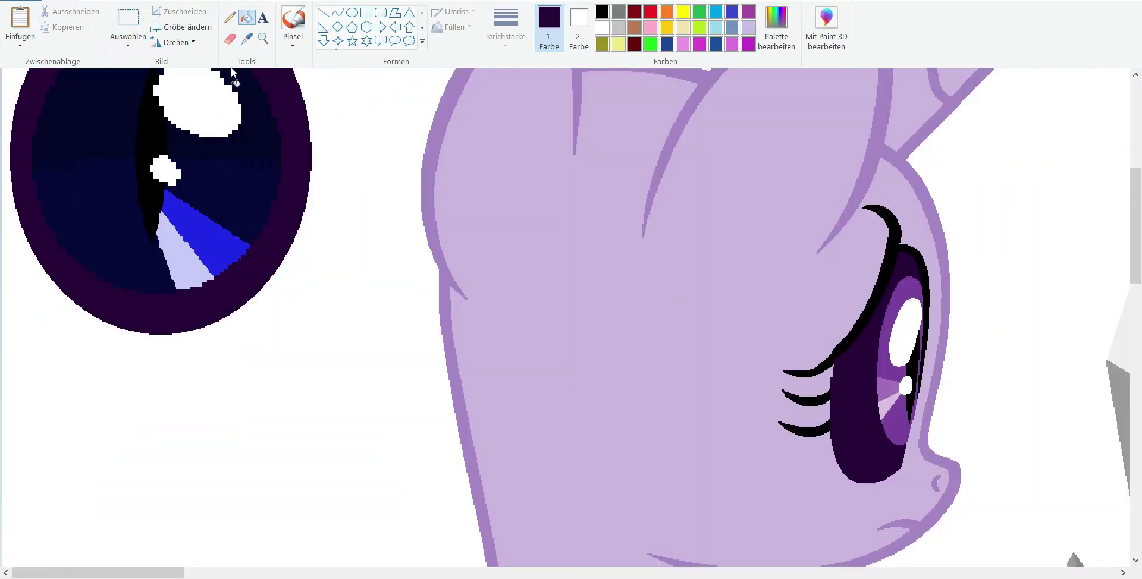
{"action": "left_click", "coordinate": [895, 422]}
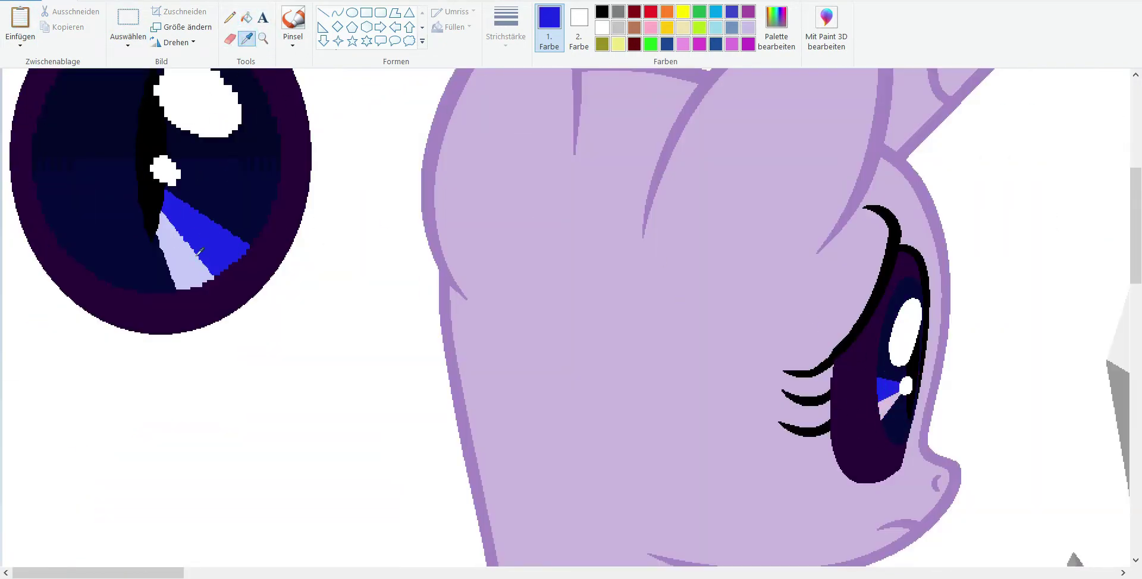
Step: Select the pasted blue reference eye beside the profile pony and delete it
{"action": "right_click", "coordinate": [171, 339]}
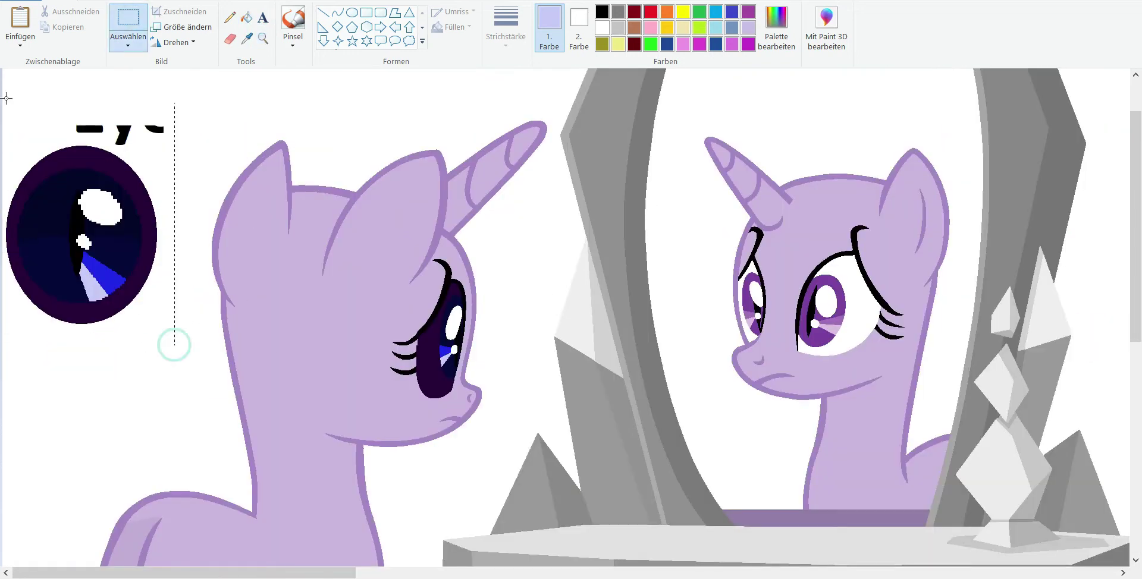
{"action": "right_click", "coordinate": [102, 224]}
{"action": "left_click", "coordinate": [141, 348]}
Step: Fill the larger reflected eye with the dark purple, navy, blue and pale lavender sampled from the profile pony's eye
{"action": "left_click", "coordinate": [262, 38]}
{"action": "right_click", "coordinate": [334, 155]}
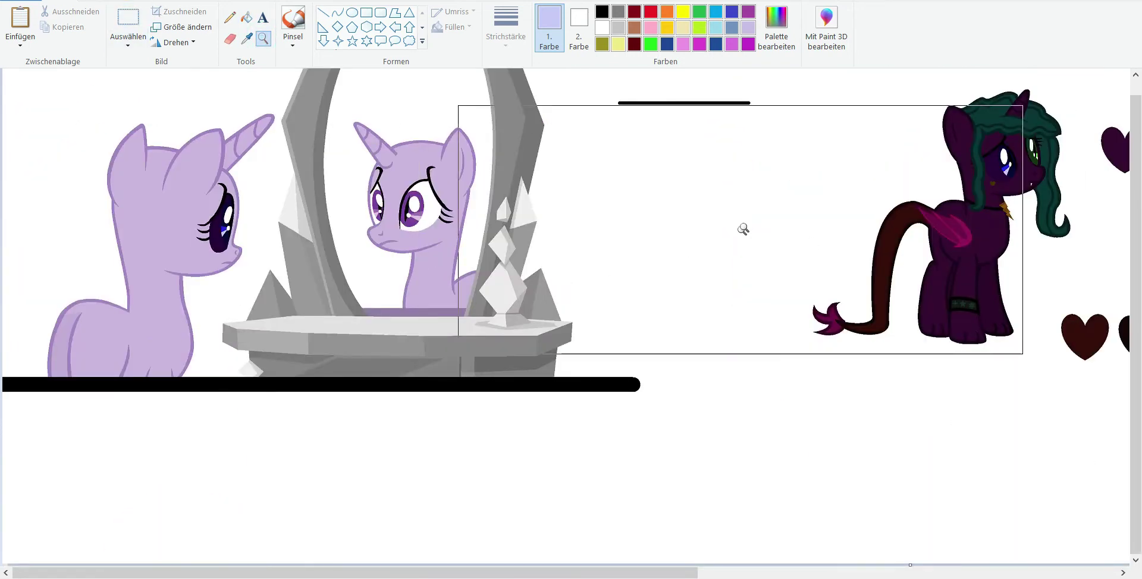
{"action": "right_click", "coordinate": [287, 207]}
{"action": "left_click", "coordinate": [314, 219]}
{"action": "left_click", "coordinate": [246, 38]}
{"action": "left_click", "coordinate": [243, 327]}
{"action": "left_click", "coordinate": [625, 285]}
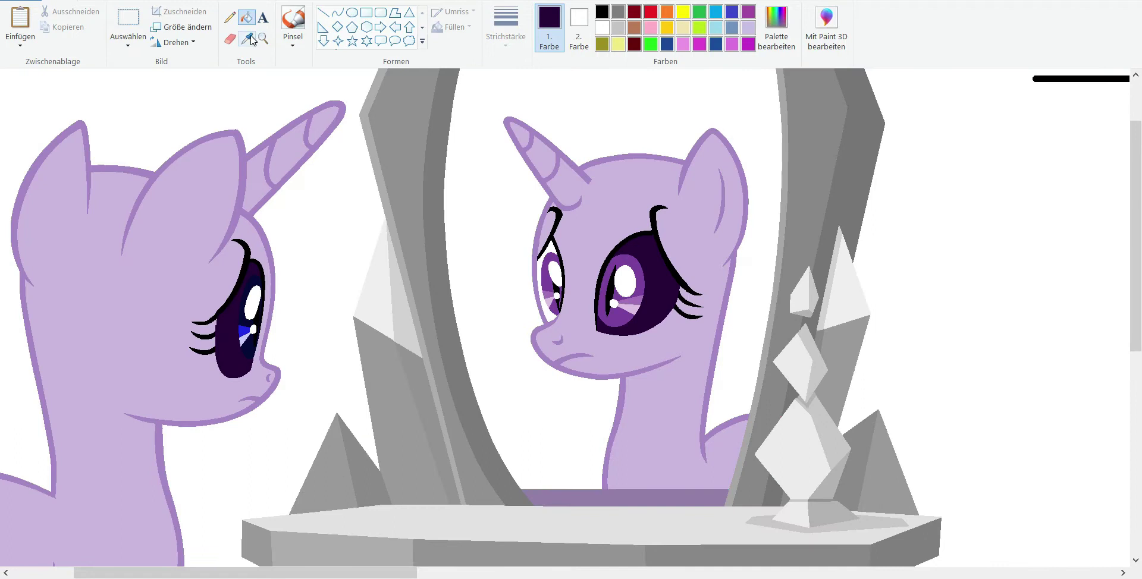
{"action": "left_click", "coordinate": [565, 304]}
{"action": "left_click", "coordinate": [244, 327]}
{"action": "left_click", "coordinate": [247, 38]}
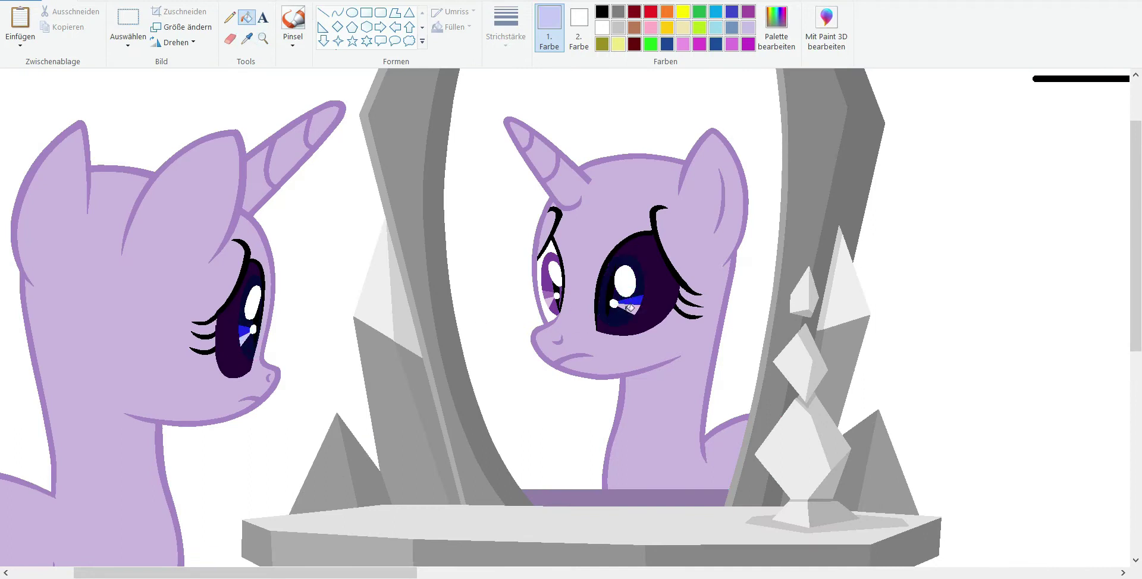
Step: Copy the green reference eye from the colour sheet and paste it inside the mirror, next to the reflected pony's face
{"action": "left_click", "coordinate": [263, 38]}
{"action": "right_click", "coordinate": [364, 196]}
{"action": "left_click", "coordinate": [127, 24]}
{"action": "right_click", "coordinate": [668, 171]}
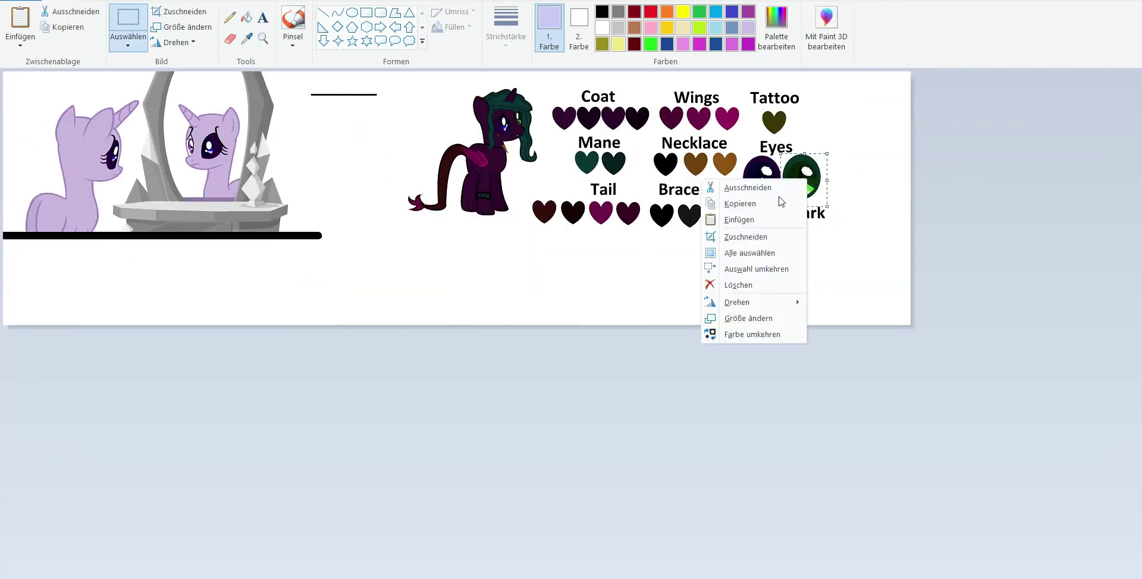
{"action": "left_click", "coordinate": [262, 38]}
{"action": "left_click", "coordinate": [316, 197]}
{"action": "left_click", "coordinate": [345, 215]}
{"action": "key", "text": "ctrl+v"}
{"action": "left_click_drag", "start_coordinate": [27, 78], "coordinate": [200, 226]}
{"action": "left_click_drag", "start_coordinate": [285, 333], "coordinate": [286, 315]}
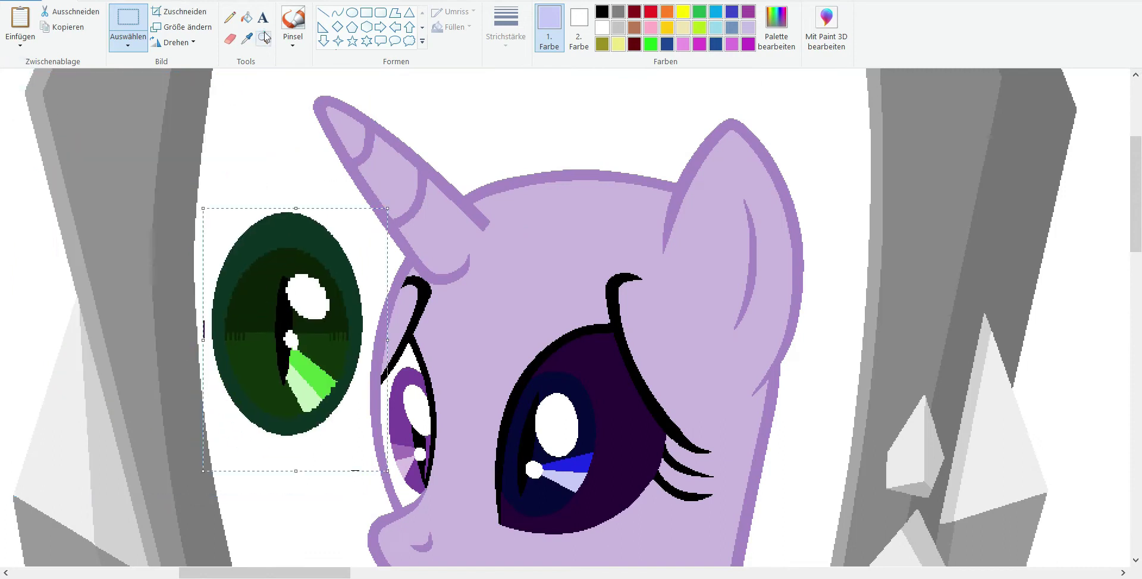
Step: Fill the smaller reflected eye's white with dark teal and its iris with dark green, sampled from the green reference eye
{"action": "key", "text": "ctrl+Page_Up"}
{"action": "left_click", "coordinate": [246, 38]}
{"action": "left_click", "coordinate": [89, 268]}
{"action": "left_click", "coordinate": [416, 298]}
{"action": "left_click", "coordinate": [148, 250]}
{"action": "left_click", "coordinate": [470, 464]}
{"action": "left_click", "coordinate": [452, 333]}
{"action": "left_click", "coordinate": [246, 38]}
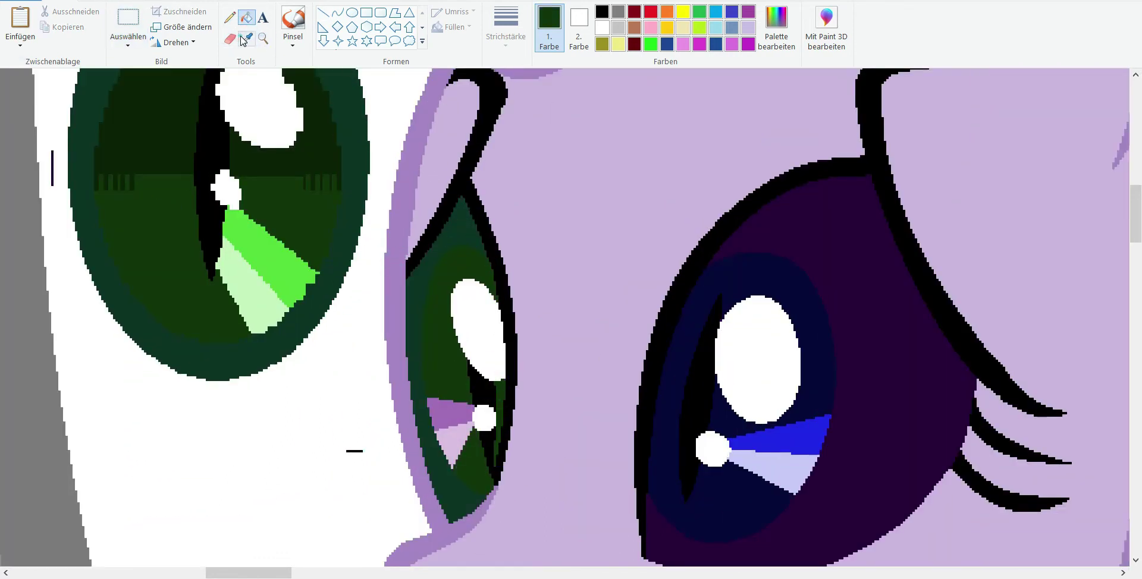
Step: Fill the smaller reflected eye's iris band with bright green and its wedge with pale green from the reference eye
{"action": "left_click", "coordinate": [262, 256]}
{"action": "left_click", "coordinate": [446, 410]}
{"action": "left_click", "coordinate": [246, 38]}
{"action": "left_click", "coordinate": [256, 285]}
{"action": "left_click", "coordinate": [452, 440]}
Step: Erase the pasted green reference eye by filling each of its coloured areas with white
{"action": "left_click", "coordinate": [246, 38]}
{"action": "left_click", "coordinate": [349, 293]}
{"action": "left_click", "coordinate": [220, 362]}
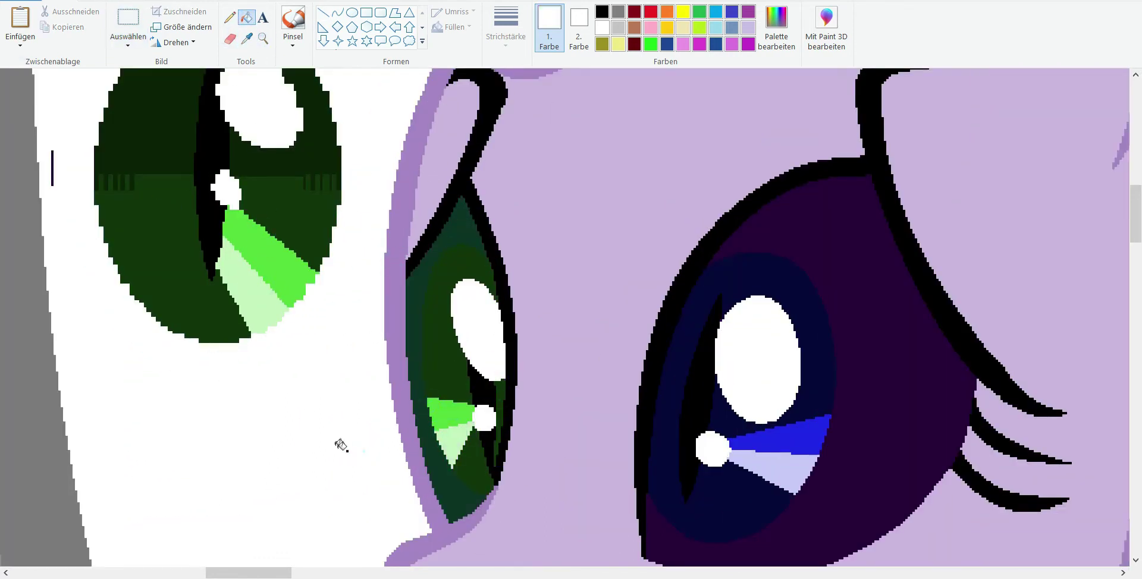
{"action": "left_click", "coordinate": [179, 298]}
{"action": "left_click", "coordinate": [262, 286]}
{"action": "left_click", "coordinate": [267, 238]}
{"action": "left_click", "coordinate": [273, 149]}
{"action": "left_click", "coordinate": [210, 217]}
Step: Shorten the canvas from below so that it ends just under the black ground line
{"action": "key", "text": "ctrl+Page_Down"}
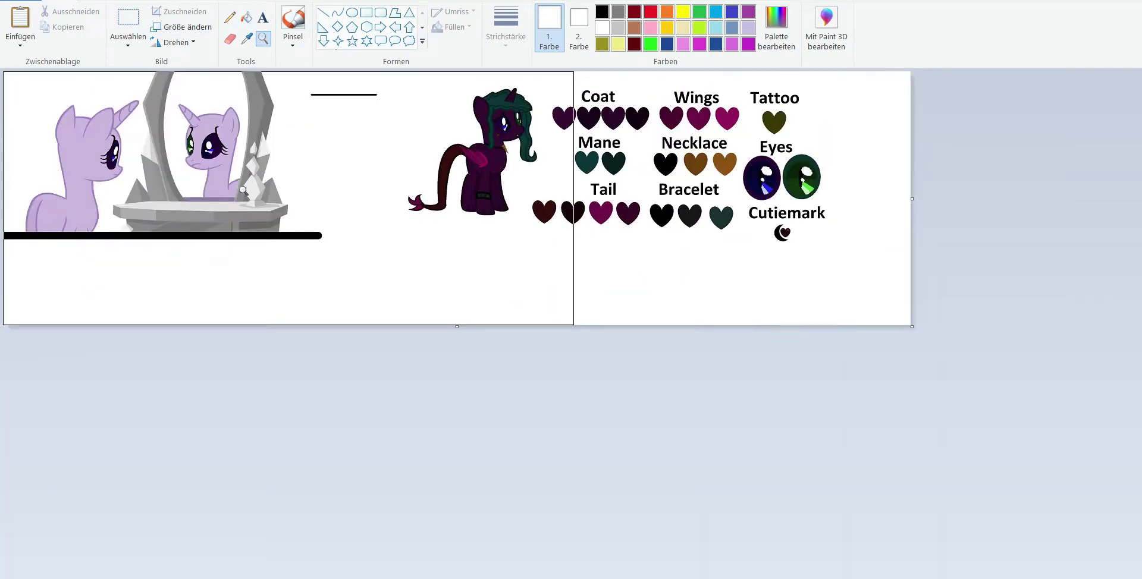
{"action": "key", "text": "ctrl+Page_Up"}
{"action": "left_click", "coordinate": [246, 38]}
{"action": "left_click", "coordinate": [177, 212]}
{"action": "key", "text": "ctrl+Page_Down"}
{"action": "left_click_drag", "start_coordinate": [456, 324], "coordinate": [457, 244]}
Step: Replace the lavender coat of the profile pony and its reflection with dark purple using the colour-replacing eraser
{"action": "key", "text": "ctrl+Page_Up"}
{"action": "left_click", "coordinate": [229, 38]}
{"action": "mouse_move", "coordinate": [288, 262]}
{"action": "left_mouse_down"}
{"action": "mouse_move", "coordinate": [321, 428]}
{"action": "mouse_move", "coordinate": [465, 544]}
{"action": "left_mouse_up"}
{"action": "left_click_drag", "start_coordinate": [476, 167], "coordinate": [497, 220]}
{"action": "scroll", "coordinate": [416, 357], "scroll_direction": "down", "scroll_amount": 3}
{"action": "mouse_move", "coordinate": [137, 511]}
{"action": "left_mouse_down"}
{"action": "mouse_move", "coordinate": [146, 324]}
{"action": "mouse_move", "coordinate": [285, 274]}
{"action": "left_mouse_up"}
{"action": "scroll", "coordinate": [751, 371], "scroll_direction": "up", "scroll_amount": 2}
{"action": "mouse_move", "coordinate": [751, 372]}
{"action": "left_mouse_down"}
{"action": "mouse_move", "coordinate": [782, 456]}
{"action": "mouse_move", "coordinate": [936, 543]}
{"action": "mouse_move", "coordinate": [722, 288]}
{"action": "left_mouse_up"}
Step: Replace the muted purple outlines of the profile pony and its reflection with near-black purple using the colour-replacing eraser
{"action": "left_click", "coordinate": [219, 250]}
{"action": "key", "text": "ctrl+Page_Down"}
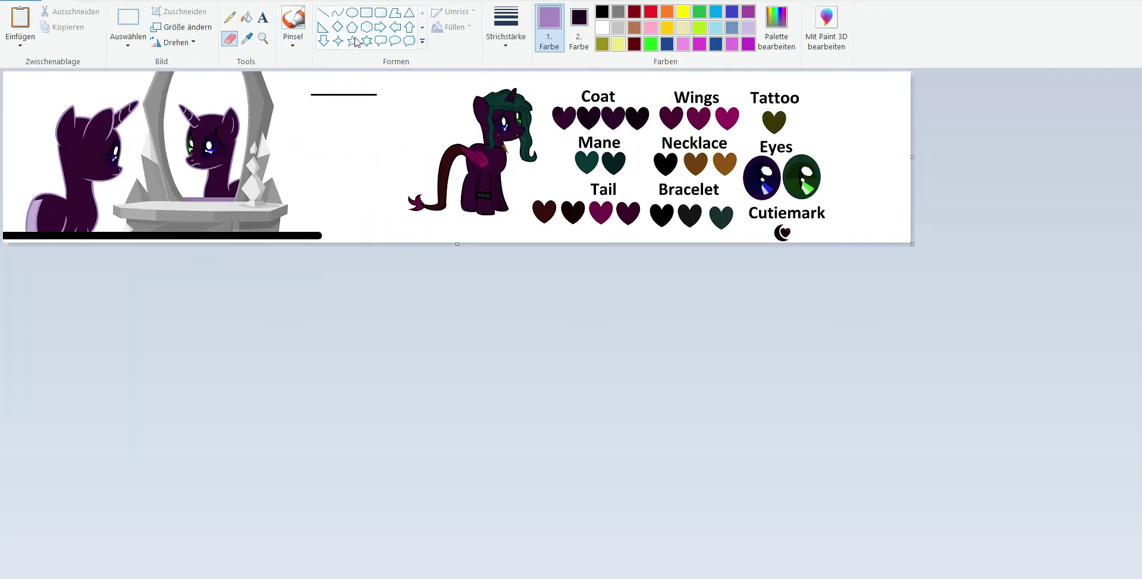
{"action": "key", "text": "ctrl+Page_Up"}
{"action": "mouse_move", "coordinate": [279, 196]}
{"action": "left_mouse_down"}
{"action": "mouse_move", "coordinate": [267, 372]}
{"action": "mouse_move", "coordinate": [443, 205]}
{"action": "mouse_move", "coordinate": [458, 416]}
{"action": "mouse_move", "coordinate": [357, 562]}
{"action": "left_mouse_up"}
{"action": "scroll", "coordinate": [351, 295], "scroll_direction": "down", "scroll_amount": 3}
{"action": "left_click_drag", "start_coordinate": [162, 410], "coordinate": [251, 393]}
{"action": "mouse_move", "coordinate": [810, 380]}
{"action": "left_mouse_down"}
{"action": "mouse_move", "coordinate": [954, 248]}
{"action": "mouse_move", "coordinate": [741, 262]}
{"action": "left_mouse_up"}
{"action": "scroll", "coordinate": [732, 124], "scroll_direction": "up", "scroll_amount": 2}
{"action": "left_click_drag", "start_coordinate": [791, 141], "coordinate": [934, 128]}
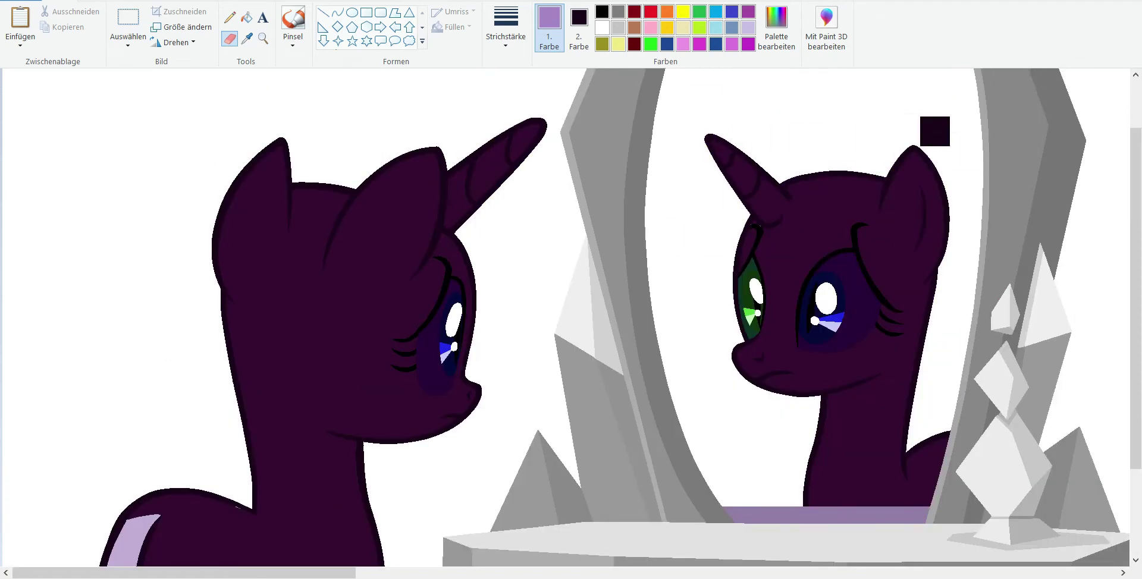
Step: Replace leftover light purple pixels on the profile pony's body with the dark purple coat colour
{"action": "left_click", "coordinate": [263, 38]}
{"action": "left_click", "coordinate": [456, 246]}
{"action": "left_click", "coordinate": [261, 142]}
{"action": "left_click", "coordinate": [263, 38]}
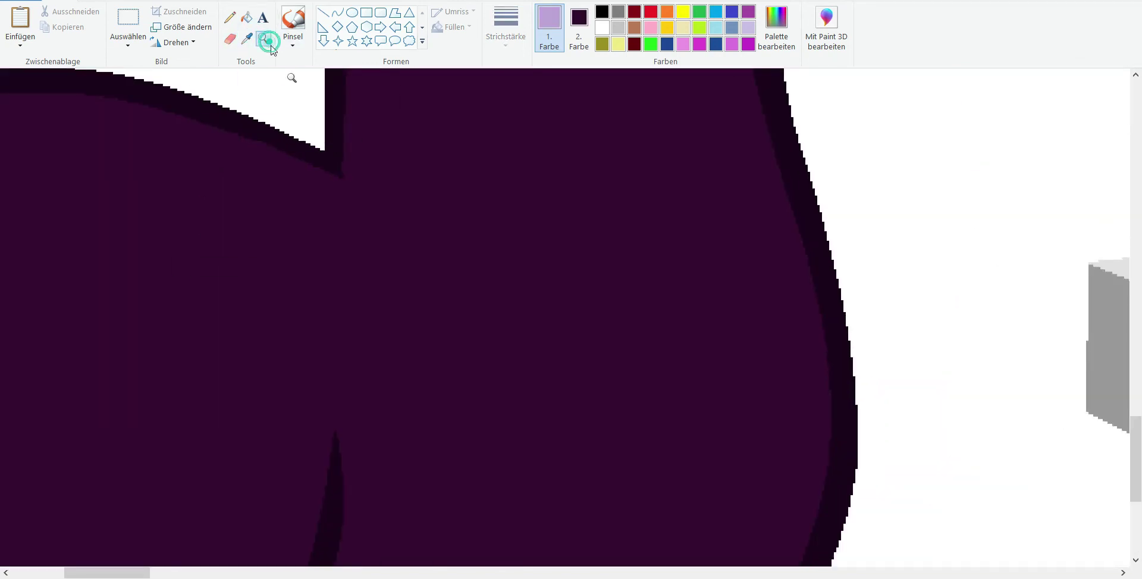
Step: Replace stray greyish purple pixels near the reflected pony's horn base and brow with the dark purple coat colour
{"action": "right_click", "coordinate": [315, 131]}
{"action": "left_click", "coordinate": [364, 210]}
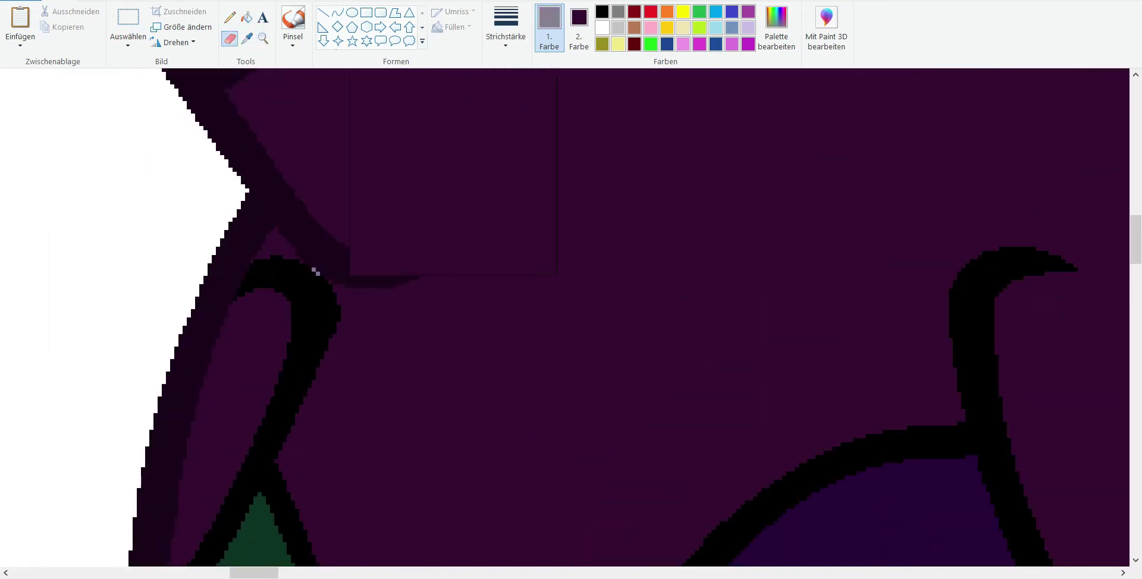
{"action": "right_click", "coordinate": [109, 229]}
{"action": "right_click", "coordinate": [115, 180]}
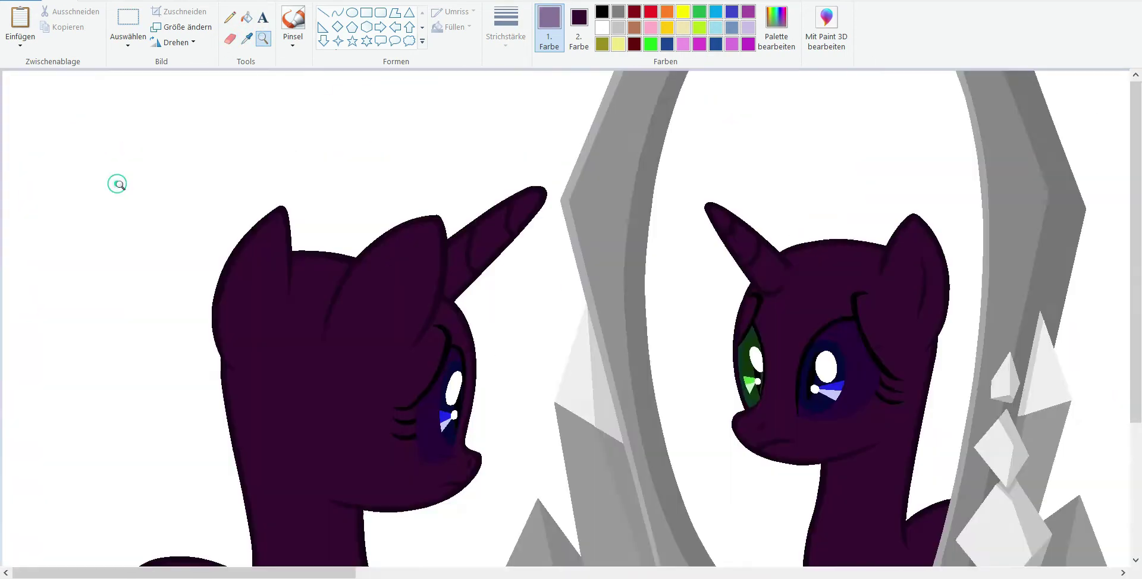
{"action": "right_click", "coordinate": [115, 180]}
{"action": "left_click", "coordinate": [246, 38]}
{"action": "left_click_drag", "start_coordinate": [620, 573], "coordinate": [716, 573]}
{"action": "left_click_drag", "start_coordinate": [374, 573], "coordinate": [281, 573]}
{"action": "left_click", "coordinate": [76, 328]}
{"action": "left_click", "coordinate": [263, 38]}
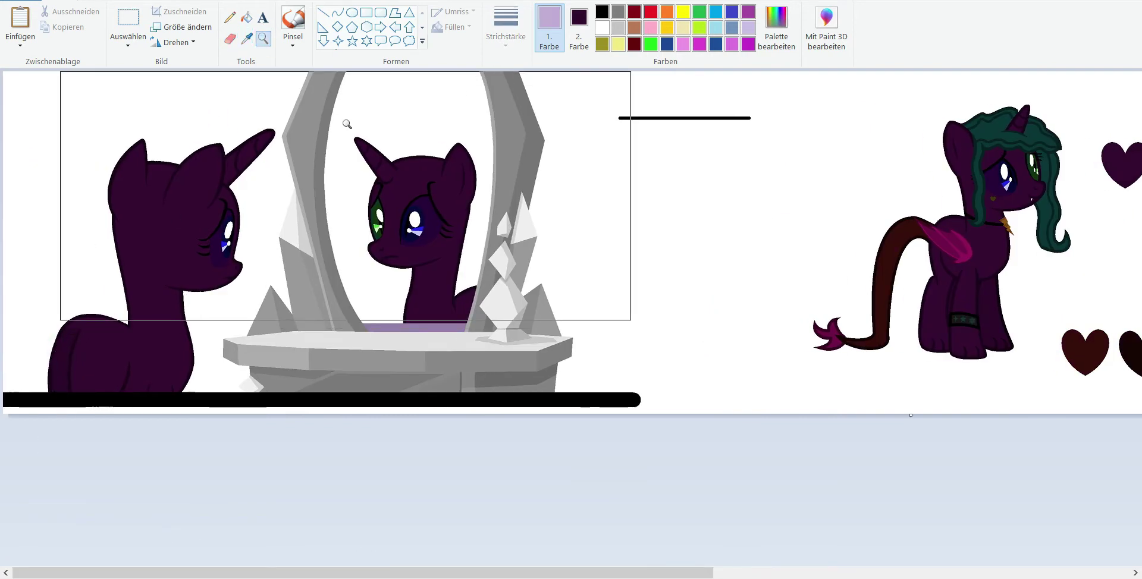
{"action": "left_click", "coordinate": [128, 18]}
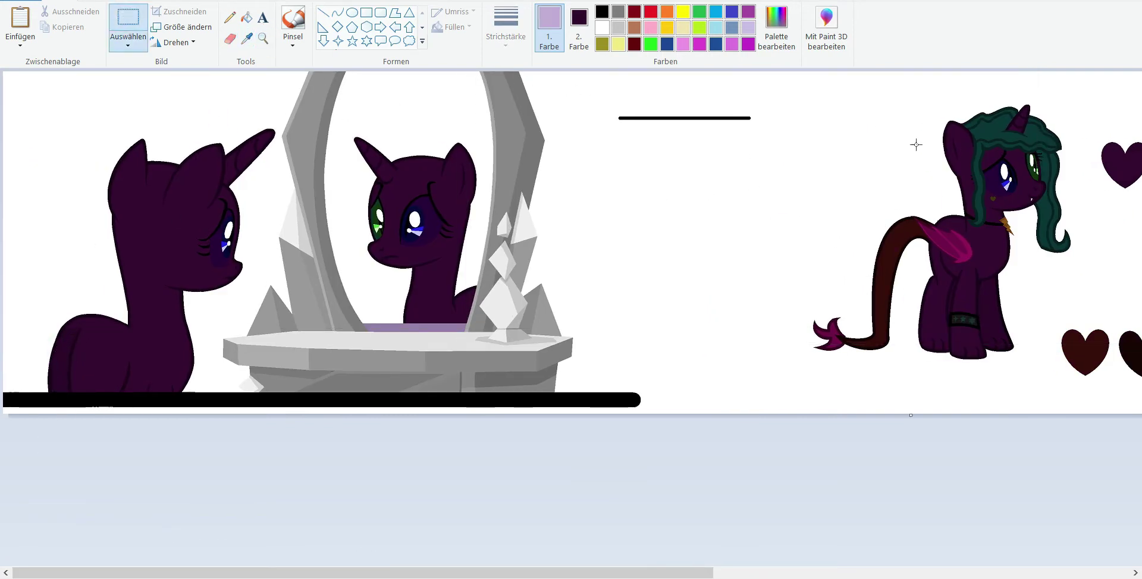
{"action": "left_click", "coordinate": [247, 38]}
{"action": "left_click", "coordinate": [991, 193]}
{"action": "left_click", "coordinate": [263, 38]}
{"action": "scroll", "coordinate": [244, 38], "scroll_direction": "up", "scroll_amount": 2}
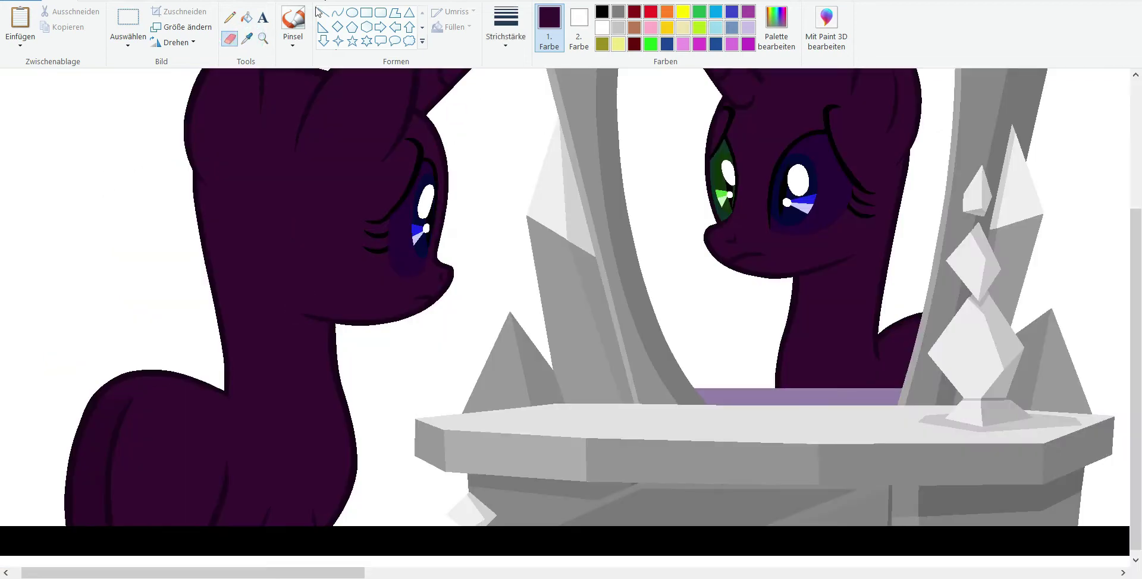
{"action": "scroll", "coordinate": [242, 41], "scroll_direction": "down", "scroll_amount": 2}
Step: Add a filled olive heart tattoo to the profile pony's cheek below the eye
{"action": "left_click", "coordinate": [984, 225]}
{"action": "left_click", "coordinate": [370, 331]}
{"action": "scroll", "coordinate": [436, 364], "scroll_direction": "down", "scroll_amount": 3}
{"action": "left_click", "coordinate": [422, 27]}
{"action": "left_click", "coordinate": [323, 42]}
{"action": "left_click", "coordinate": [505, 26]}
{"action": "left_click", "coordinate": [482, 97]}
{"action": "left_click_drag", "start_coordinate": [472, 278], "coordinate": [533, 334]}
{"action": "left_click", "coordinate": [246, 18]}
{"action": "left_click", "coordinate": [502, 303]}
Step: Add a filled olive heart tattoo to the reflected pony's cheek below the blue eye
{"action": "left_click", "coordinate": [263, 38]}
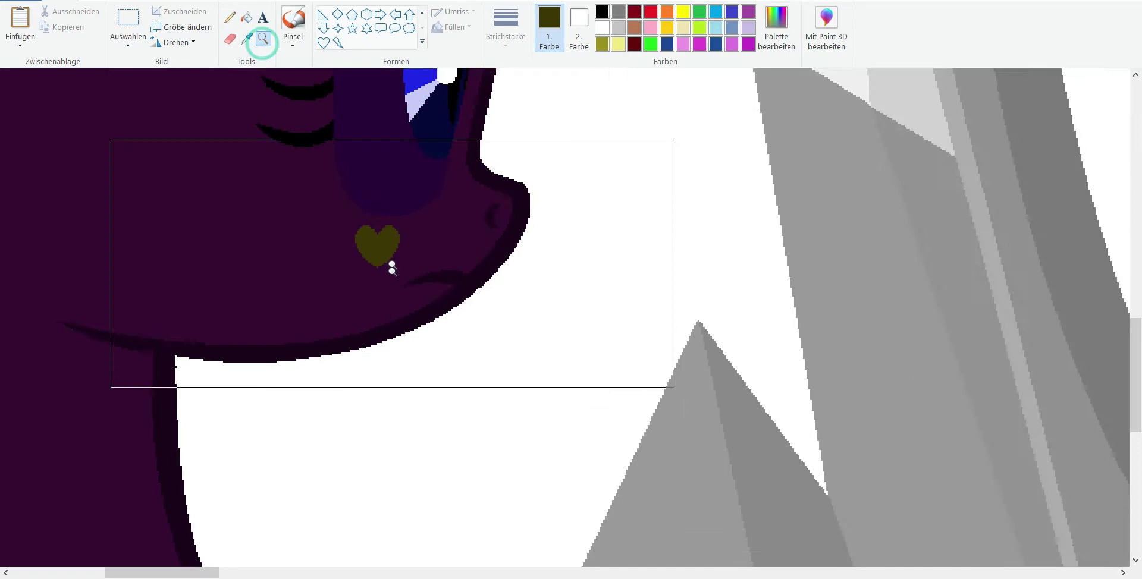
{"action": "right_click", "coordinate": [390, 266]}
{"action": "left_click", "coordinate": [323, 43]}
{"action": "left_click_drag", "start_coordinate": [485, 230], "coordinate": [533, 273]}
{"action": "left_click", "coordinate": [246, 18]}
{"action": "left_click", "coordinate": [507, 249]}
{"action": "left_click", "coordinate": [263, 38]}
{"action": "right_click", "coordinate": [248, 260]}
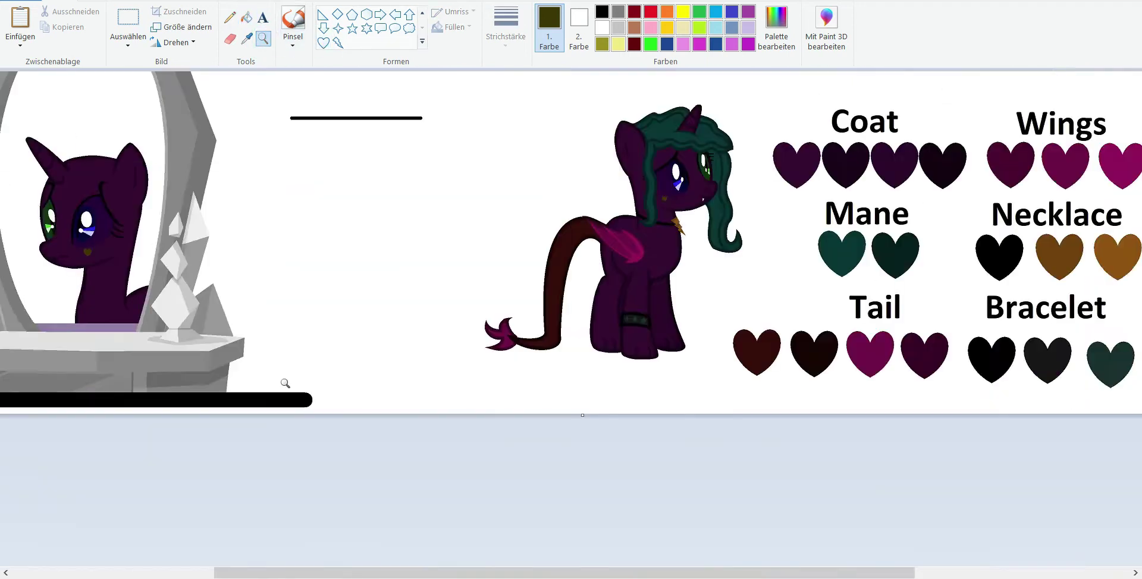
{"action": "left_click", "coordinate": [713, 131]}
{"action": "left_click", "coordinate": [422, 13]}
{"action": "left_click", "coordinate": [323, 12]}
{"action": "left_click", "coordinate": [506, 27]}
{"action": "left_click", "coordinate": [479, 127]}
{"action": "left_click_drag", "start_coordinate": [97, 258], "coordinate": [669, 256]}
{"action": "key", "text": "ctrl+z"}
{"action": "key", "text": "ctrl+Page_Down"}
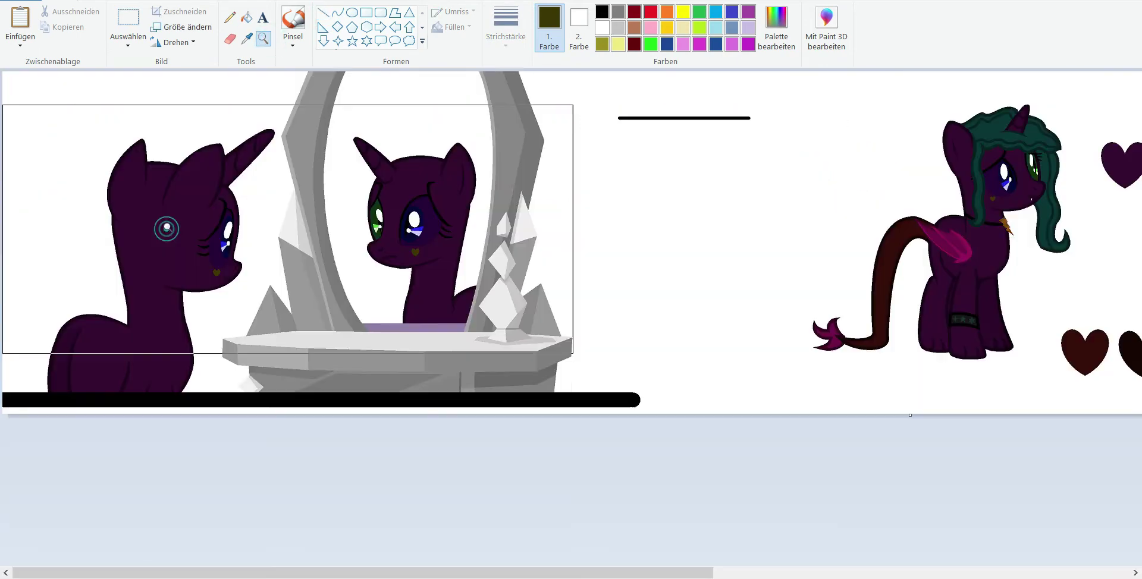
Step: Sample black from the short guide line and curve a thick black necklace band across the profile pony's neck
{"action": "left_click", "coordinate": [247, 38]}
{"action": "left_click", "coordinate": [684, 118]}
{"action": "scroll", "coordinate": [517, 339], "scroll_direction": "up", "scroll_amount": 5}
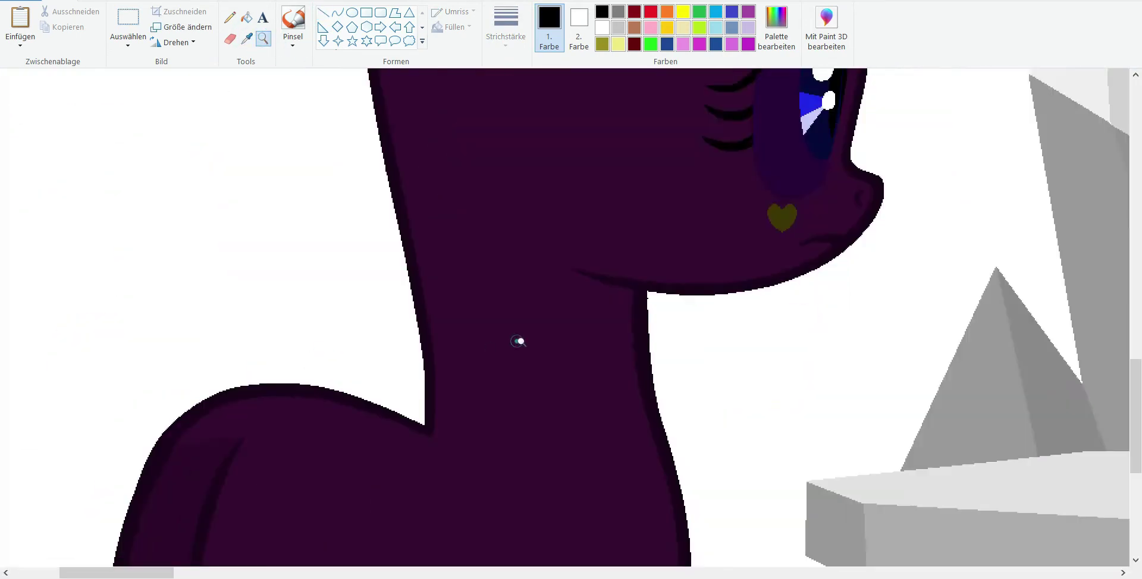
{"action": "left_click", "coordinate": [506, 27]}
{"action": "left_click", "coordinate": [505, 157]}
{"action": "left_click_drag", "start_coordinate": [247, 257], "coordinate": [702, 279]}
{"action": "left_click_drag", "start_coordinate": [475, 286], "coordinate": [535, 364]}
Step: Curve a matching black necklace band across the reflected pony's neck
{"action": "scroll", "coordinate": [709, 308], "scroll_direction": "down", "scroll_amount": 3}
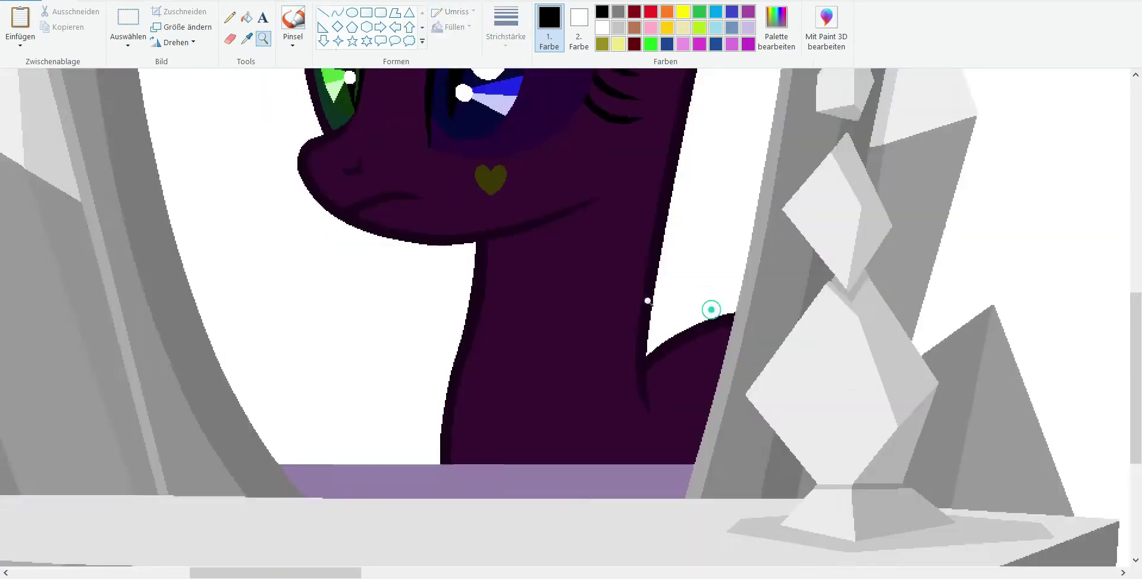
{"action": "scroll", "coordinate": [816, 222], "scroll_direction": "up", "scroll_amount": 3}
{"action": "left_click_drag", "start_coordinate": [472, 295], "coordinate": [444, 255]}
Step: Fill the necklace band ends that overhang both ponies' necks with white
{"action": "left_click", "coordinate": [263, 38]}
{"action": "key", "text": "ctrl+Page_Up"}
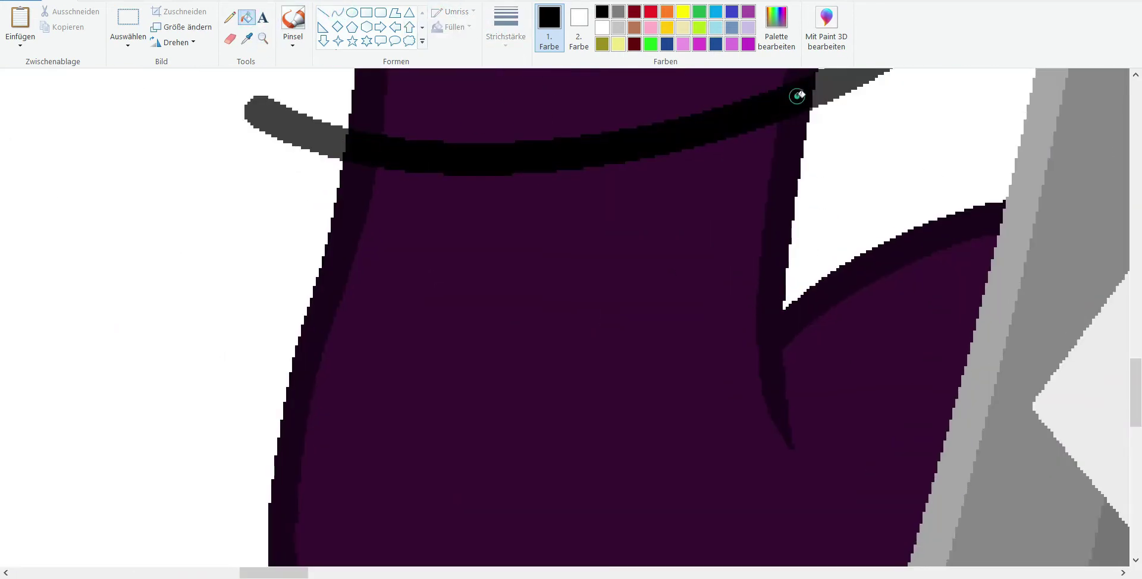
{"action": "left_click", "coordinate": [273, 120]}
{"action": "left_click", "coordinate": [263, 39]}
{"action": "key", "text": "ctrl+Page_Down"}
{"action": "left_click", "coordinate": [44, 288]}
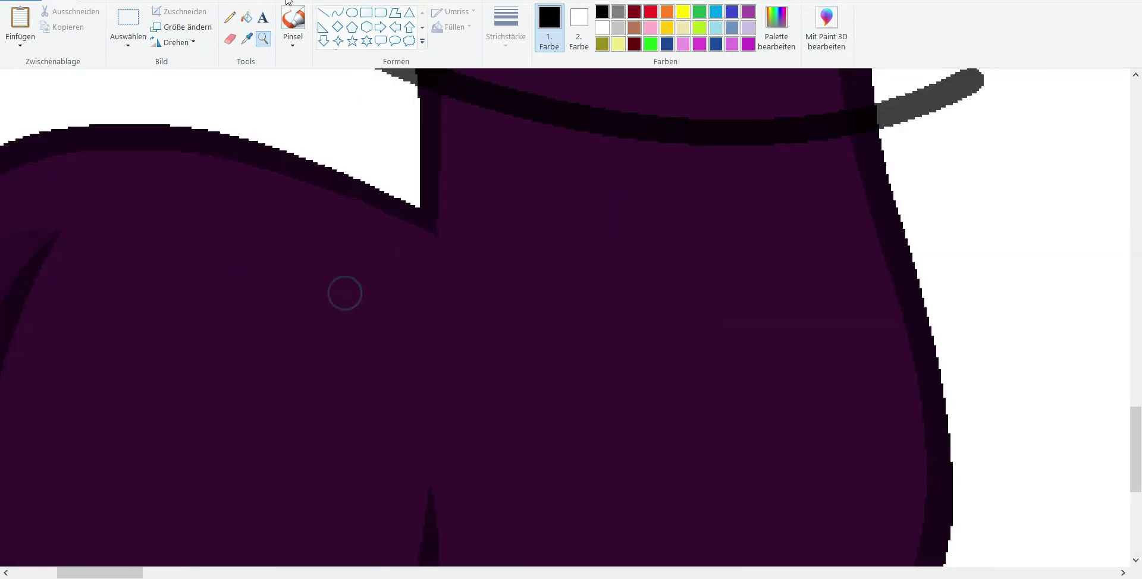
{"action": "left_click", "coordinate": [395, 173]}
Step: Sample the darker brown of the necklace pendant as the drawing colour
{"action": "key", "text": "ctrl+Page_Down"}
{"action": "key", "text": "ctrl+Page_Down"}
{"action": "key", "text": "ctrl+Page_Down"}
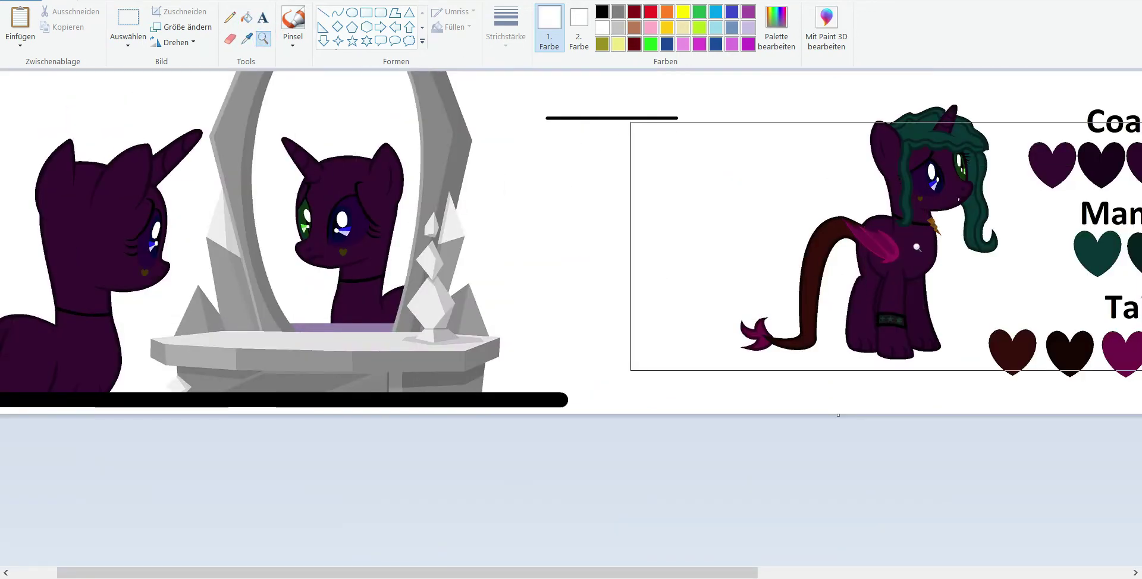
{"action": "left_click", "coordinate": [945, 209]}
{"action": "left_click", "coordinate": [515, 384]}
{"action": "key", "text": "ctrl+Page_Down"}
{"action": "key", "text": "ctrl+Page_Down"}
{"action": "key", "text": "ctrl+Page_Down"}
{"action": "left_click", "coordinate": [502, 133]}
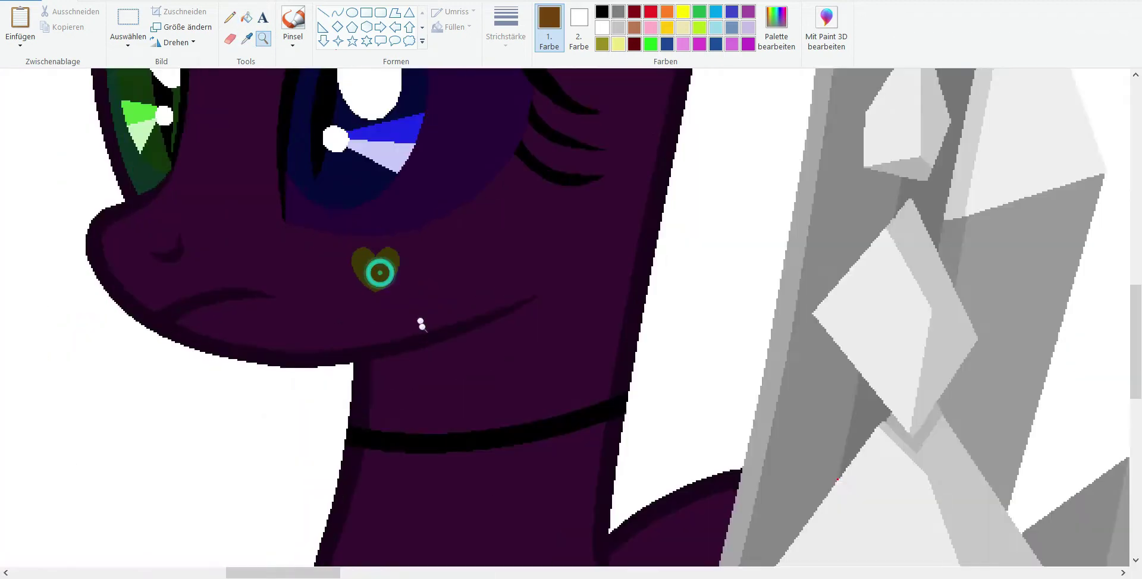
Step: Try flipping the whole reference pony horizontally
{"action": "key", "text": "ctrl+Page_Down"}
{"action": "key", "text": "ctrl+Page_Down"}
{"action": "key", "text": "Escape"}
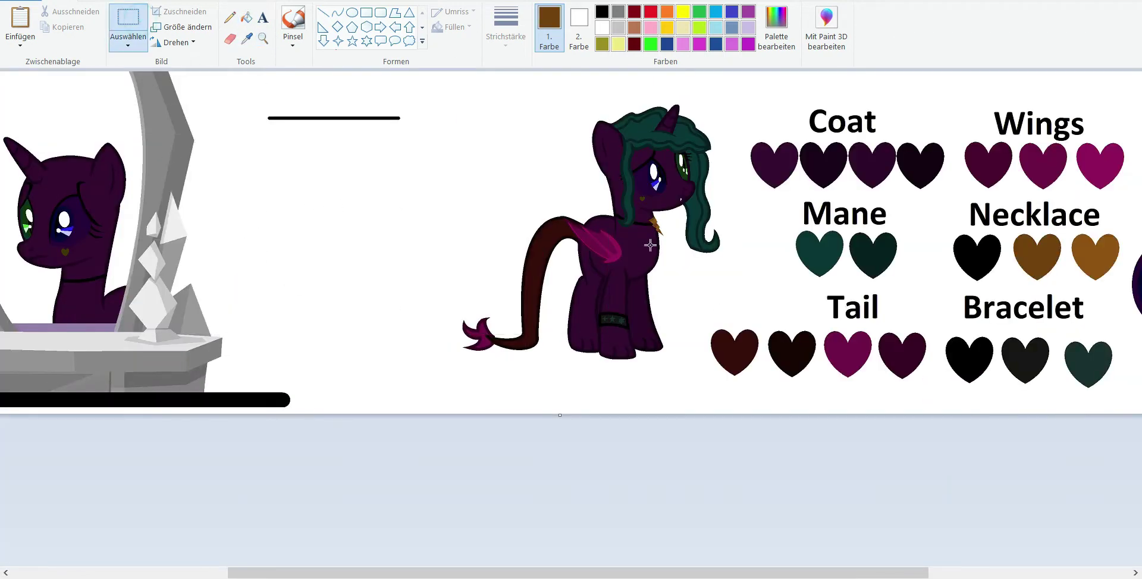
{"action": "left_click_drag", "start_coordinate": [421, 94], "coordinate": [730, 391]}
{"action": "right_click", "coordinate": [511, 289]}
{"action": "mouse_move", "coordinate": [523, 429]}
{"action": "left_click", "coordinate": [461, 467]}
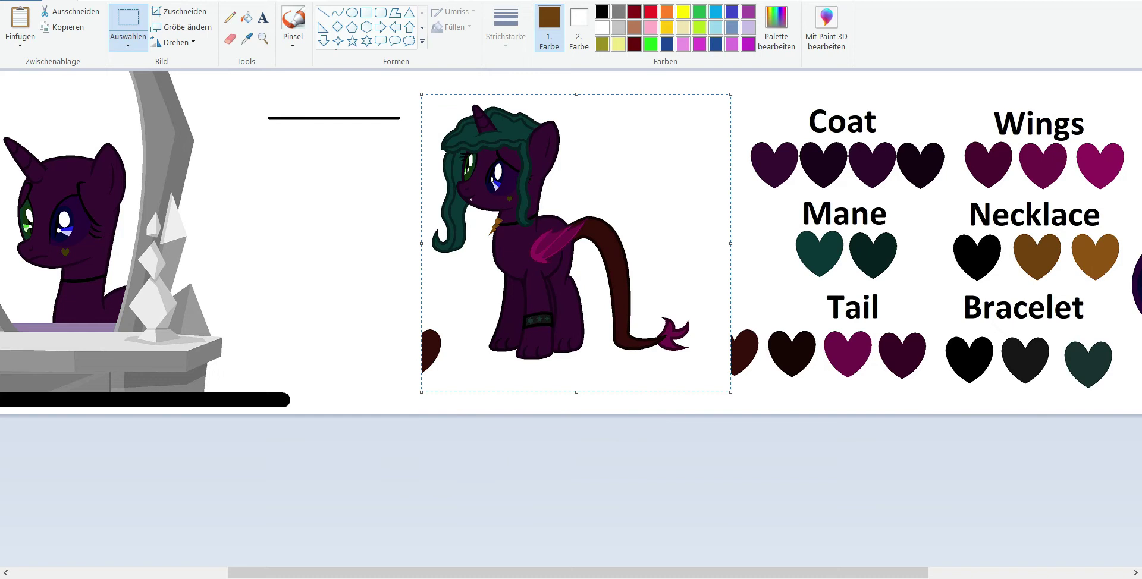
{"action": "key", "text": "Escape"}
Step: Paste a copy of the reference pony's neck and pendant beside the reflected pony's head as a guide
{"action": "key", "text": "ctrl+c"}
{"action": "scroll", "coordinate": [60, 226], "scroll_direction": "up", "scroll_amount": 4}
{"action": "key", "text": "ctrl+v"}
{"action": "left_click_drag", "start_coordinate": [60, 179], "coordinate": [355, 298]}
{"action": "scroll", "coordinate": [337, 15], "scroll_direction": "down", "scroll_amount": 1}
Step: Draw a thin brown lightning bolt outline on the reflected pony's necklace and flip it horizontally to point down-left
{"action": "left_click", "coordinate": [337, 42]}
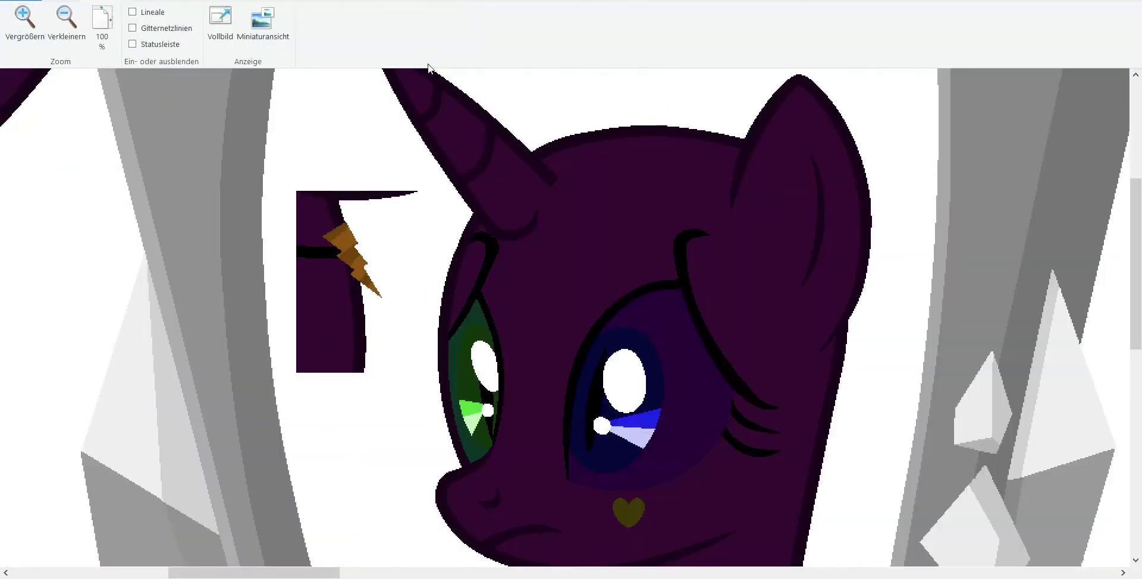
{"action": "scroll", "coordinate": [595, 386], "scroll_direction": "down", "scroll_amount": 3}
{"action": "left_click_drag", "start_coordinate": [597, 404], "coordinate": [647, 462]}
{"action": "left_click", "coordinate": [506, 27]}
{"action": "left_click", "coordinate": [492, 69]}
{"action": "right_click", "coordinate": [650, 469]}
{"action": "mouse_move", "coordinate": [586, 515]}
{"action": "left_click", "coordinate": [510, 564]}
Step: Fill all sections of the reflected pony's lightning bolt pendant with brown
{"action": "left_click", "coordinate": [263, 38]}
{"action": "left_click", "coordinate": [469, 238]}
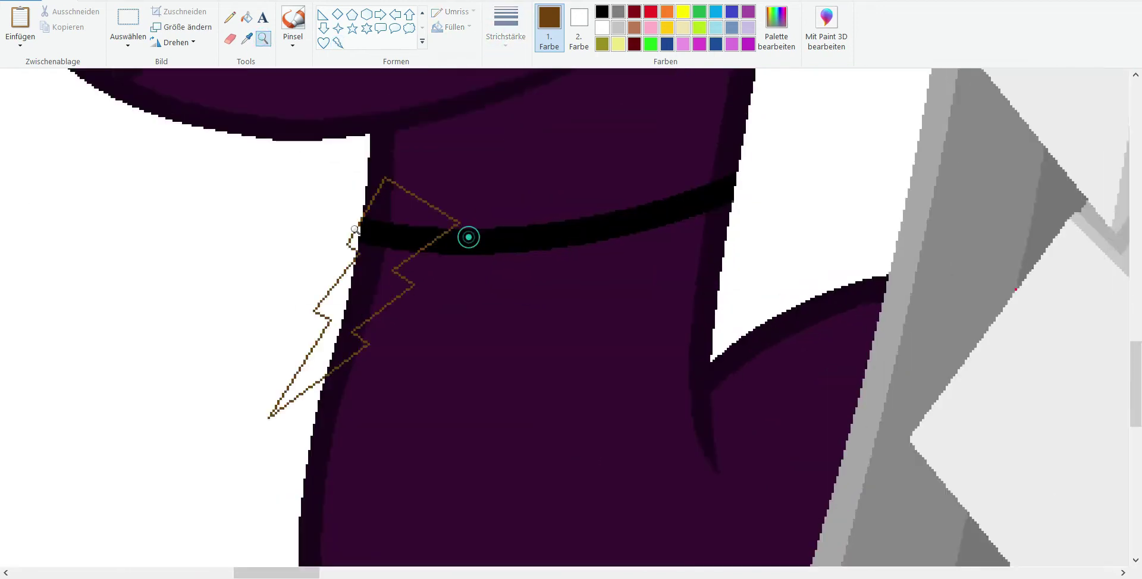
{"action": "left_click", "coordinate": [469, 237]}
{"action": "left_click", "coordinate": [246, 17]}
{"action": "left_click", "coordinate": [271, 406]}
{"action": "left_click", "coordinate": [368, 274]}
{"action": "left_click", "coordinate": [416, 244]}
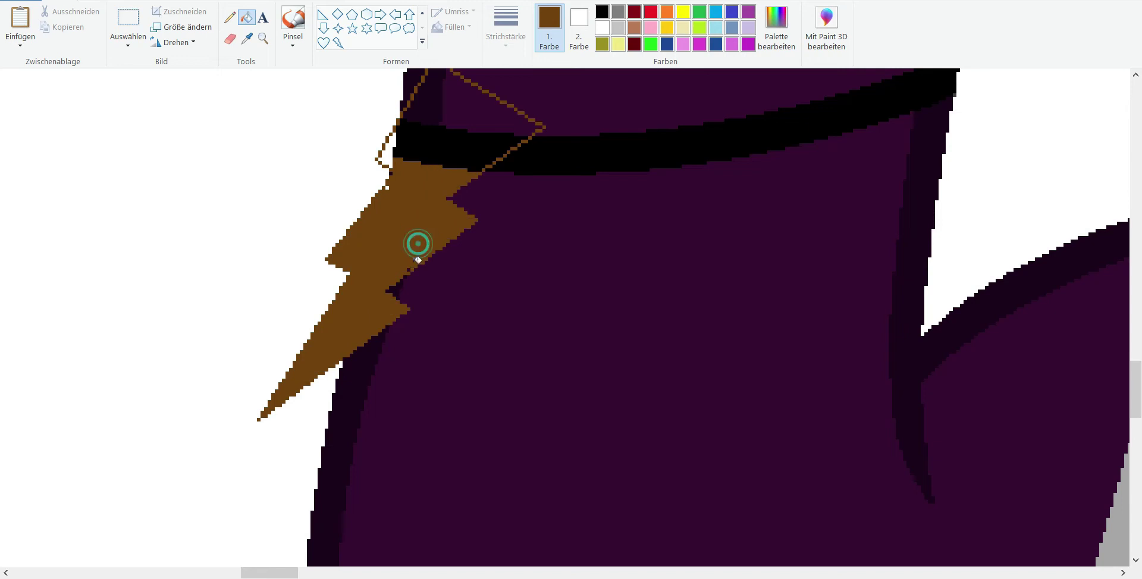
{"action": "left_click", "coordinate": [435, 107]}
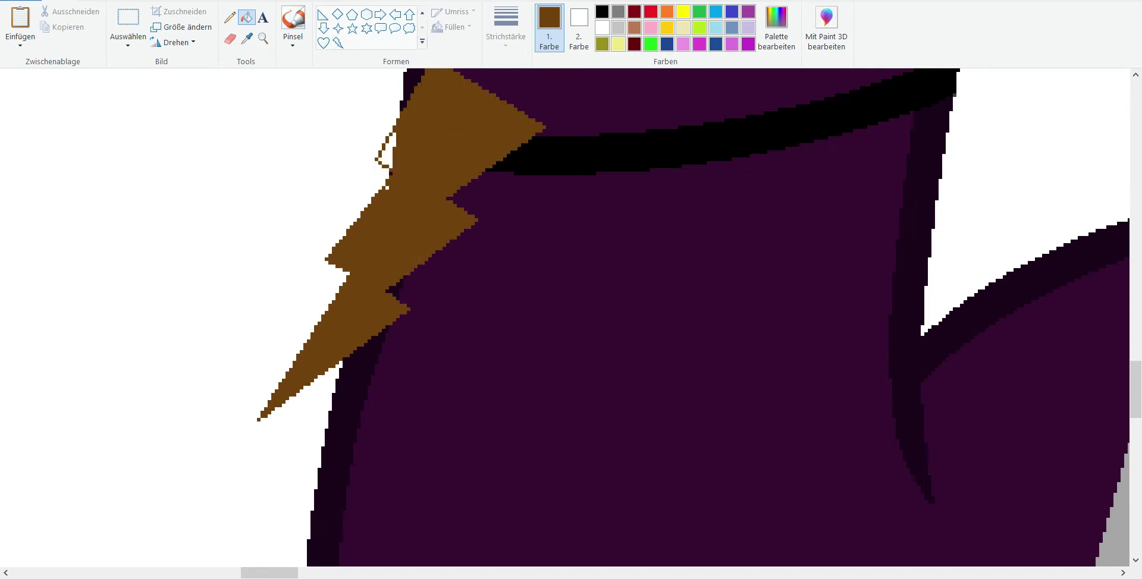
{"action": "left_click", "coordinate": [384, 156]}
Step: Add lighter brown stripes to the reflected pony's lightning bolt pendant using the colour-replacing eraser
{"action": "scroll", "coordinate": [309, 164], "scroll_direction": "down", "scroll_amount": 5}
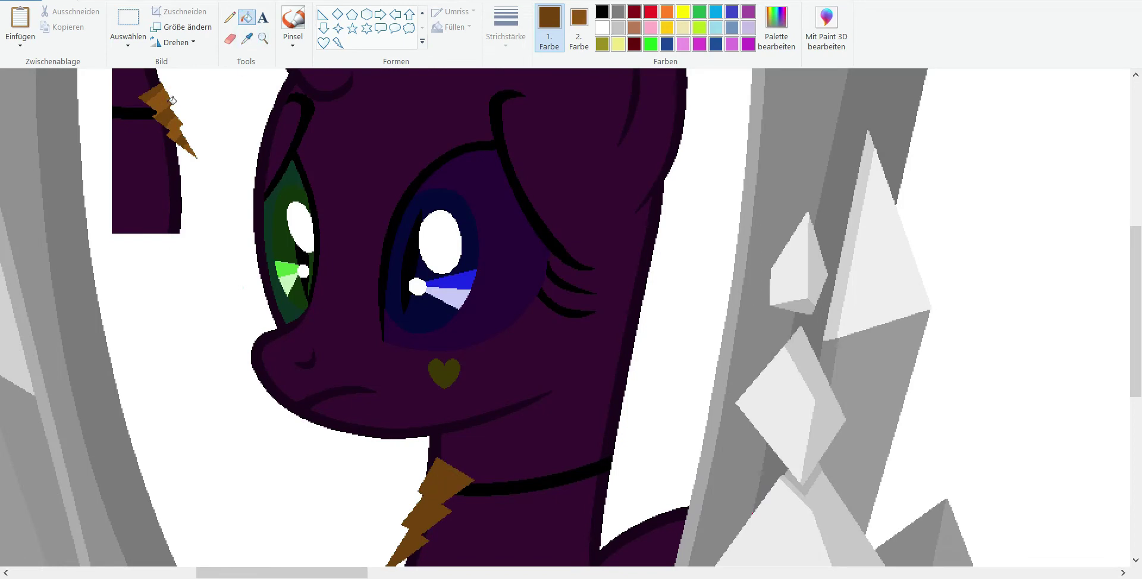
{"action": "left_click", "coordinate": [229, 39]}
{"action": "scroll", "coordinate": [441, 331], "scroll_direction": "down", "scroll_amount": 3}
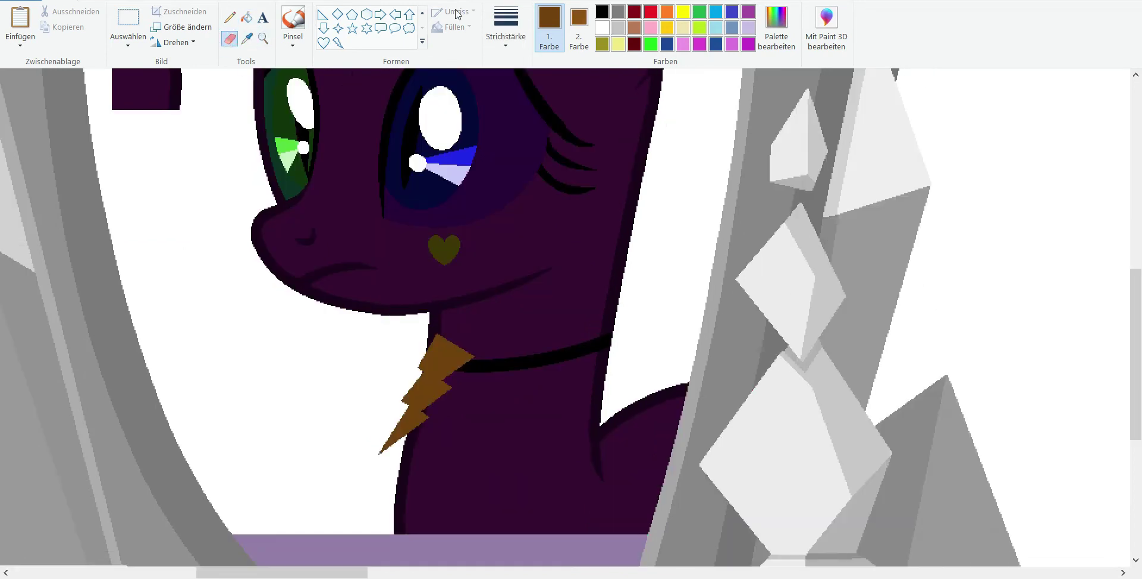
{"action": "left_click_drag", "start_coordinate": [427, 337], "coordinate": [453, 440]}
Step: Delete the pasted neck and pendant guide beside the reflected pony's head
{"action": "left_click", "coordinate": [128, 18]}
{"action": "scroll", "coordinate": [417, 297], "scroll_direction": "up", "scroll_amount": 3}
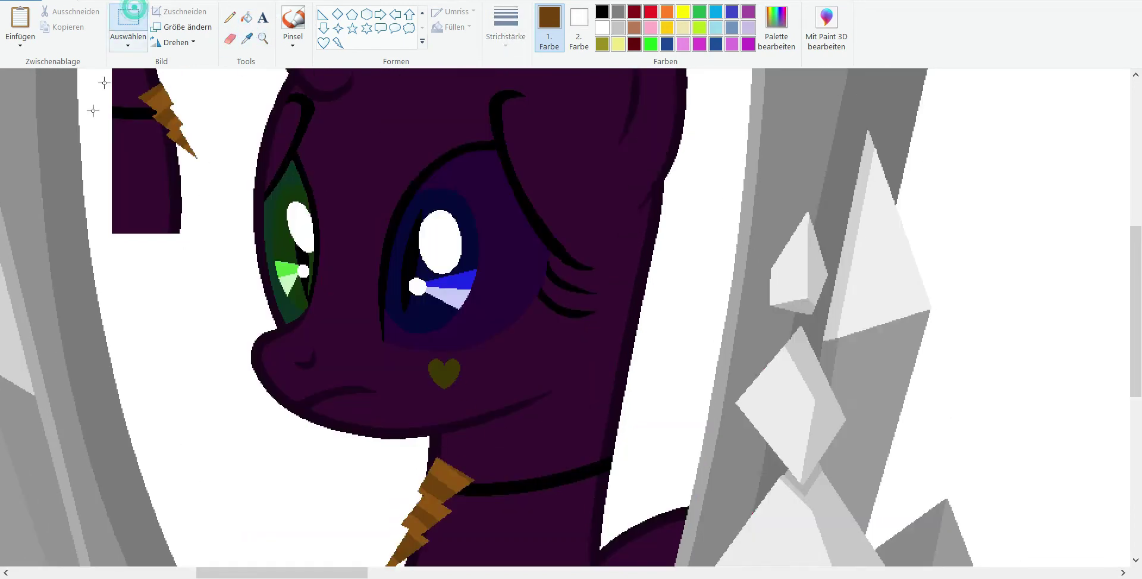
{"action": "scroll", "coordinate": [238, 297], "scroll_direction": "down", "scroll_amount": 2}
{"action": "left_click_drag", "start_coordinate": [101, 160], "coordinate": [235, 356]}
{"action": "right_click", "coordinate": [96, 294]}
{"action": "left_click", "coordinate": [145, 408]}
Step: Copy the reference pony's head and mane and paste it in the blank area above the profile pony's back
{"action": "left_click", "coordinate": [263, 39]}
{"action": "right_click", "coordinate": [348, 276]}
{"action": "right_click", "coordinate": [348, 277]}
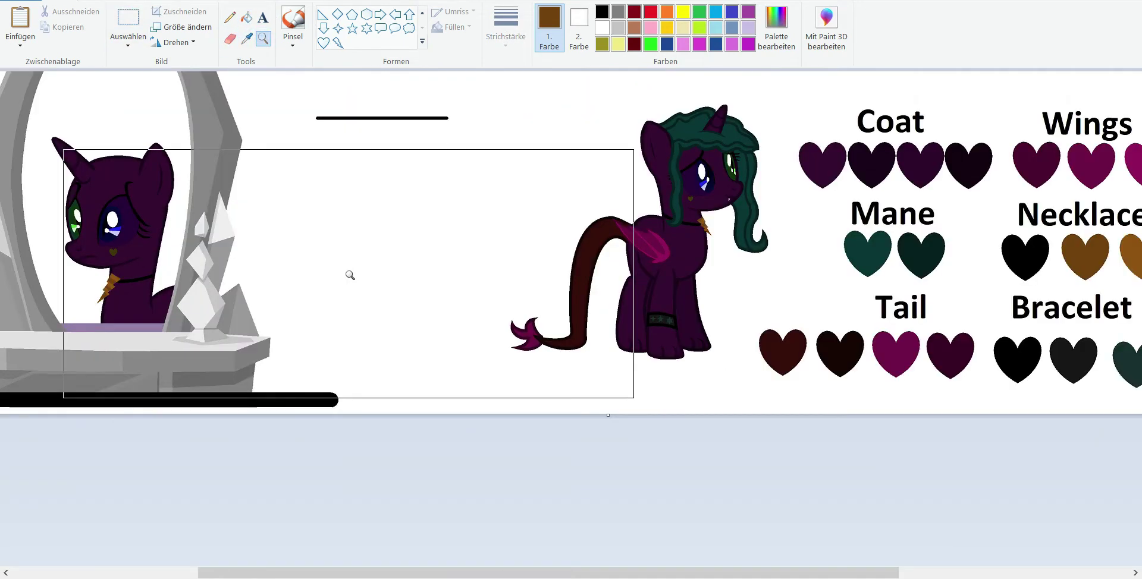
{"action": "right_click", "coordinate": [156, 181]}
{"action": "left_click", "coordinate": [128, 21]}
{"action": "left_click_drag", "start_coordinate": [459, 76], "coordinate": [547, 170]}
{"action": "right_click", "coordinate": [403, 126]}
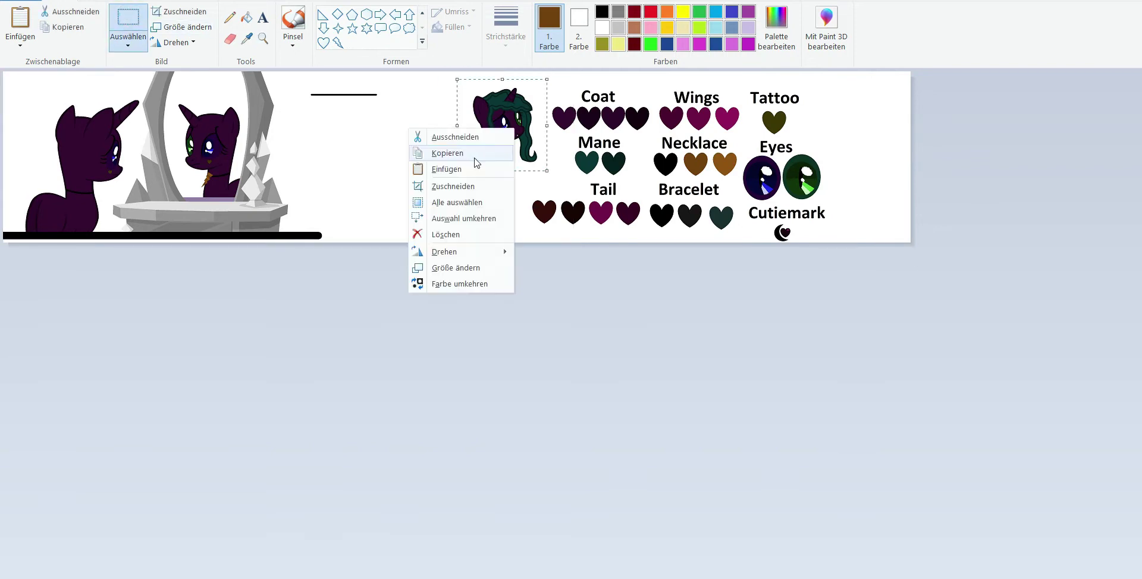
{"action": "left_click", "coordinate": [446, 150]}
{"action": "scroll", "coordinate": [135, 178], "scroll_direction": "up", "scroll_amount": 3}
{"action": "key", "text": "ctrl+v"}
{"action": "left_click_drag", "start_coordinate": [138, 229], "coordinate": [231, 275]}
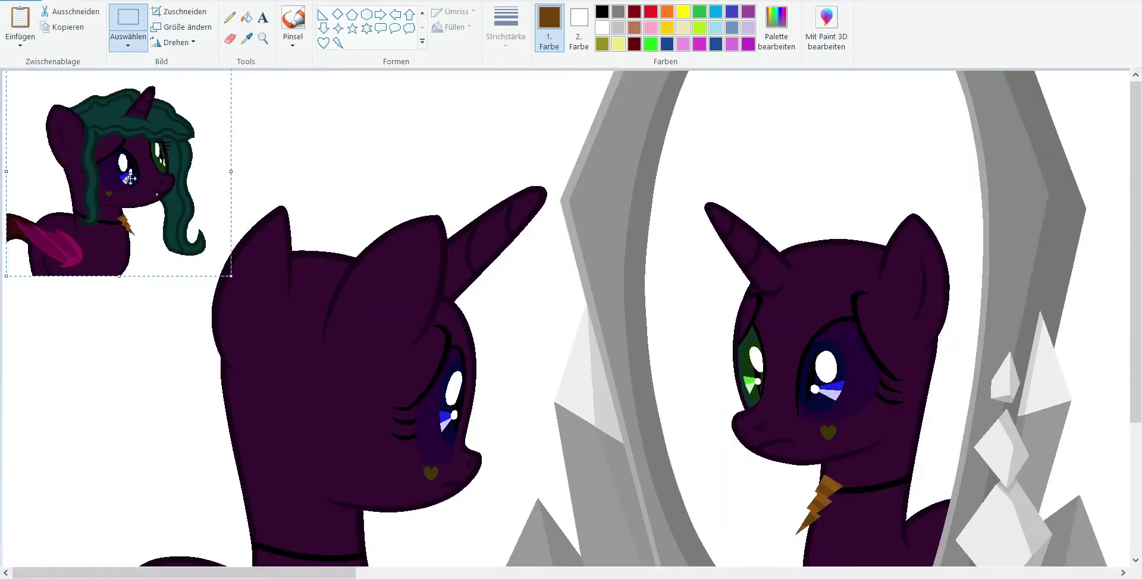
Step: Sample the dark teal mane outline colour and test a thick line in it over the short black guide line
{"action": "left_click", "coordinate": [247, 38]}
{"action": "left_click", "coordinate": [160, 137]}
{"action": "scroll", "coordinate": [734, 209], "scroll_direction": "down", "scroll_amount": 3}
{"action": "scroll", "coordinate": [734, 209], "scroll_direction": "up", "scroll_amount": 3}
{"action": "left_click", "coordinate": [323, 12]}
{"action": "left_click", "coordinate": [505, 30]}
{"action": "left_click", "coordinate": [474, 162]}
{"action": "left_click_drag", "start_coordinate": [271, 259], "coordinate": [900, 258]}
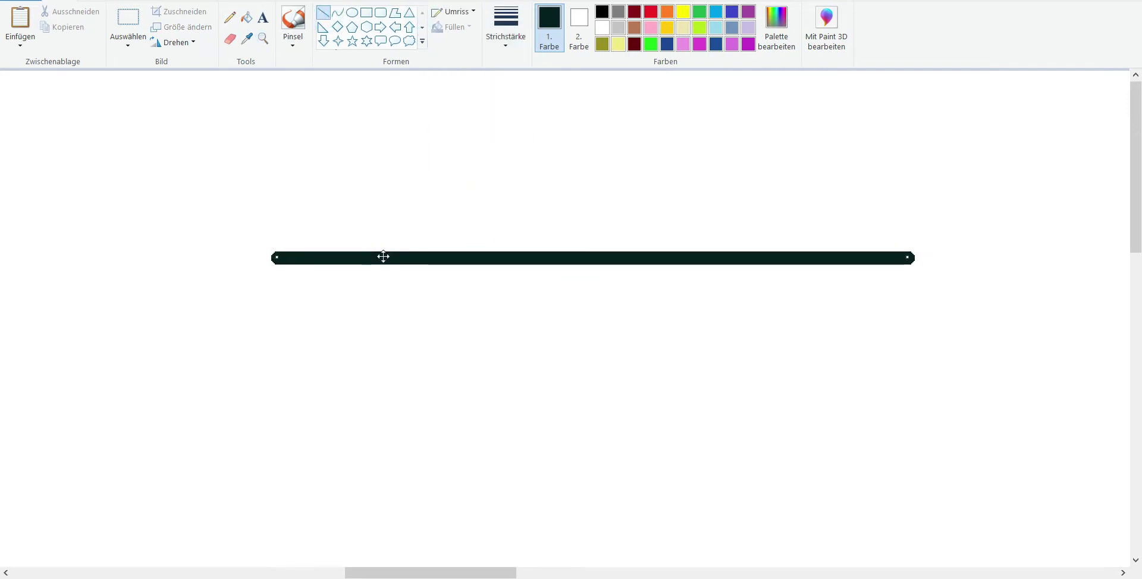
{"action": "left_click", "coordinate": [263, 38]}
{"action": "left_click", "coordinate": [105, 148]}
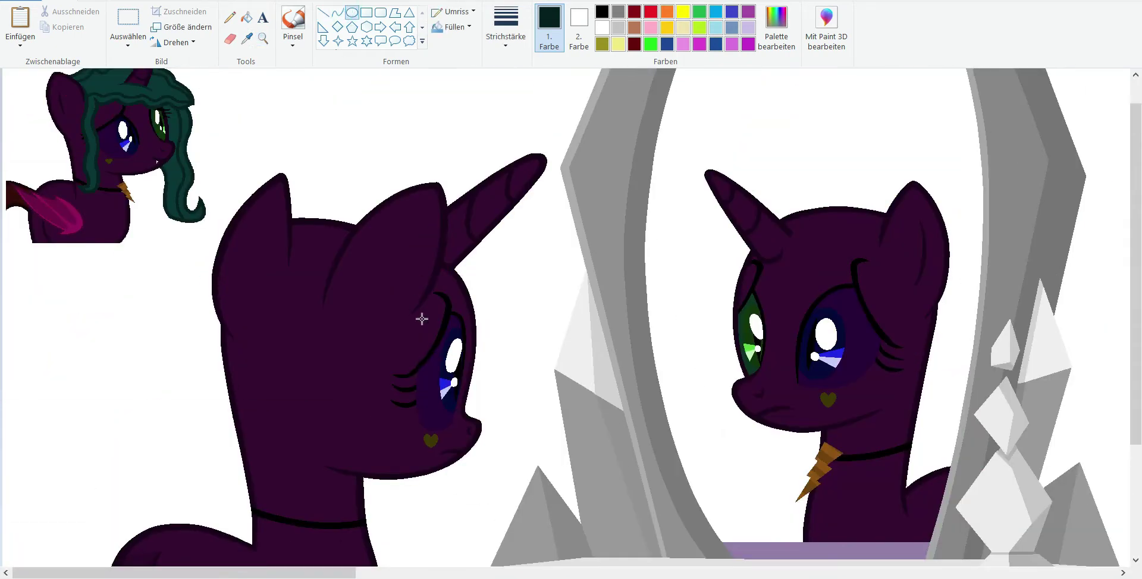
{"action": "key", "text": "ctrl+z"}
Step: Draw the wavy dark teal outline of a mane strand hanging over the profile pony's face, extending onto the forehead
{"action": "left_click_drag", "start_coordinate": [412, 372], "coordinate": [413, 370]}
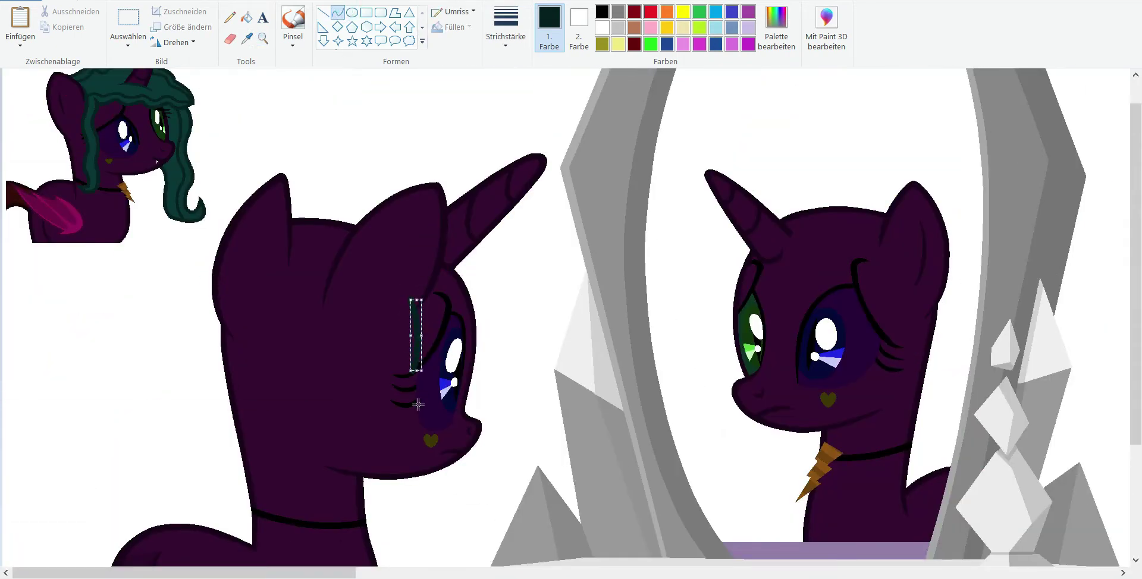
{"action": "left_click", "coordinate": [407, 387]}
{"action": "left_click_drag", "start_coordinate": [418, 466], "coordinate": [448, 524]}
{"action": "left_click_drag", "start_coordinate": [459, 488], "coordinate": [449, 482]}
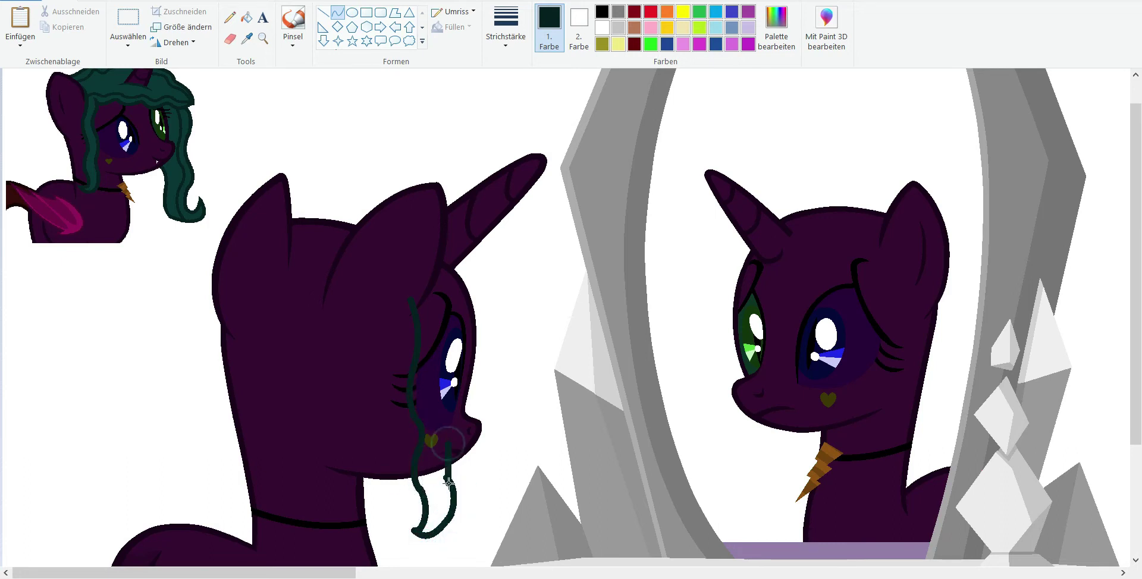
{"action": "mouse_move", "coordinate": [443, 387]}
{"action": "left_mouse_down"}
{"action": "mouse_move", "coordinate": [448, 301]}
{"action": "mouse_move", "coordinate": [482, 304]}
{"action": "left_mouse_up"}
Step: Try a wavy dark teal mane outline over the profile pony's head, from the rear ear to the horn
{"action": "scroll", "coordinate": [481, 337], "scroll_direction": "up", "scroll_amount": 1}
{"action": "mouse_move", "coordinate": [290, 222]}
{"action": "left_mouse_down"}
{"action": "mouse_move", "coordinate": [398, 188]}
{"action": "mouse_move", "coordinate": [339, 180]}
{"action": "mouse_move", "coordinate": [379, 199]}
{"action": "left_mouse_up"}
{"action": "left_click", "coordinate": [456, 199]}
{"action": "left_click_drag", "start_coordinate": [441, 183], "coordinate": [421, 173]}
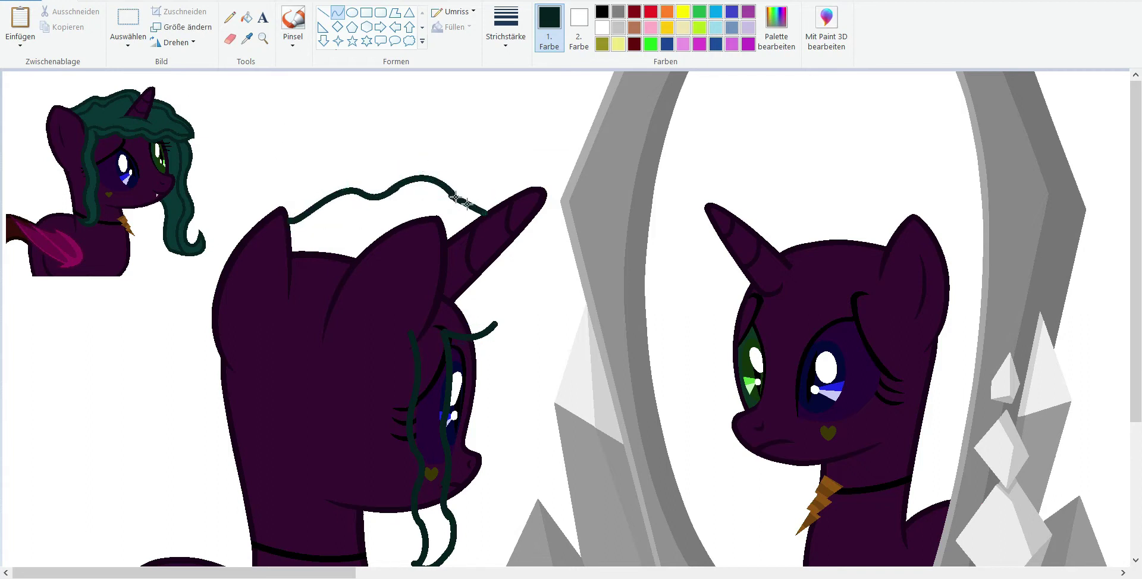
{"action": "left_click_drag", "start_coordinate": [529, 247], "coordinate": [536, 221]}
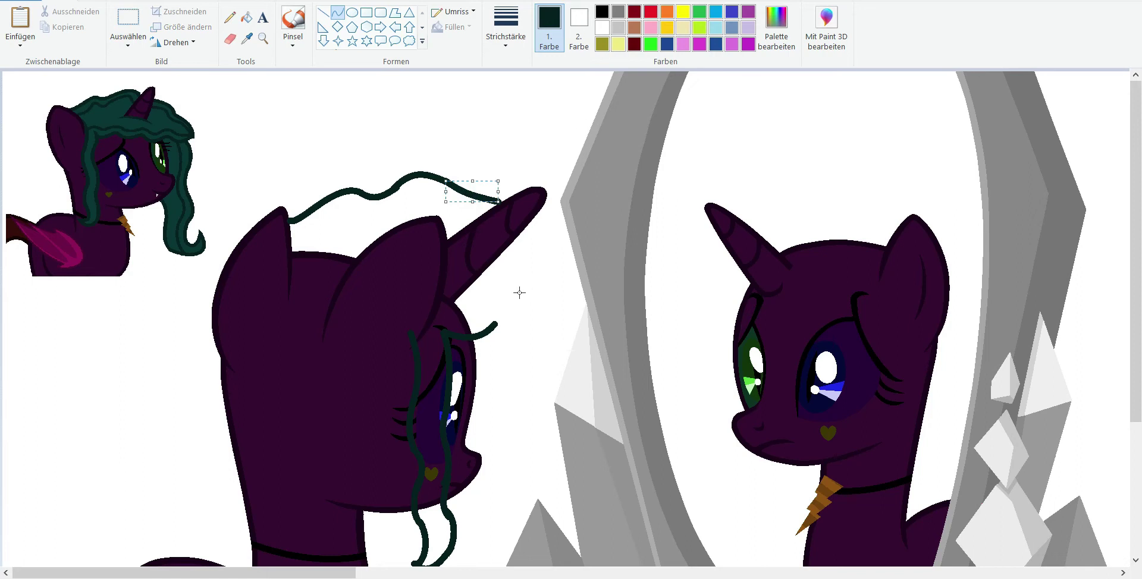
Step: Try extending the profile pony's fringe outline in waves from the forehead to the mirror frame, and undo it
{"action": "left_click_drag", "start_coordinate": [488, 331], "coordinate": [495, 310]}
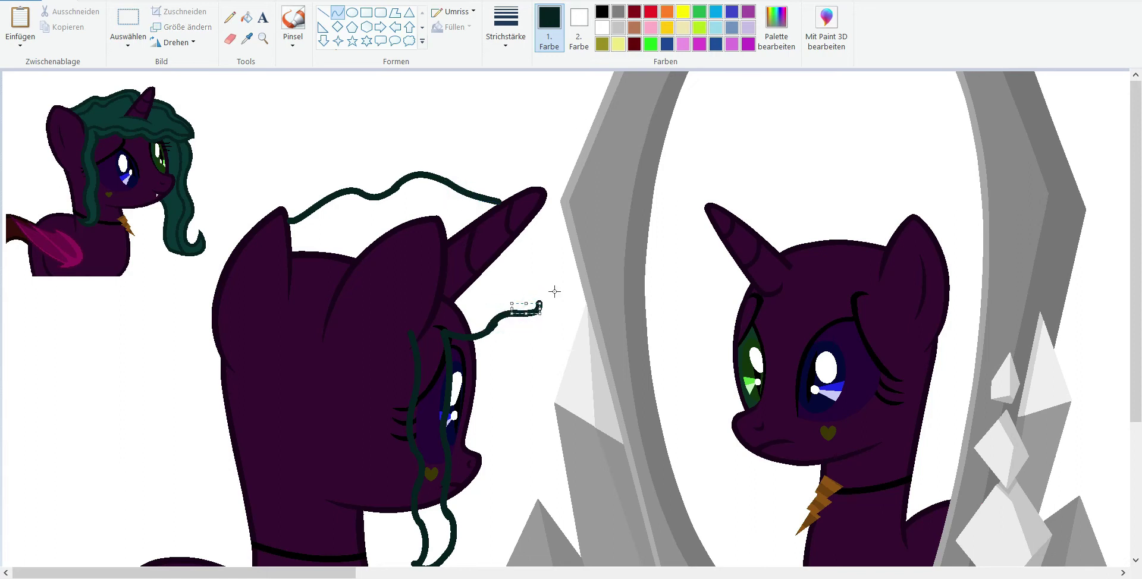
{"action": "left_click", "coordinate": [301, 306]}
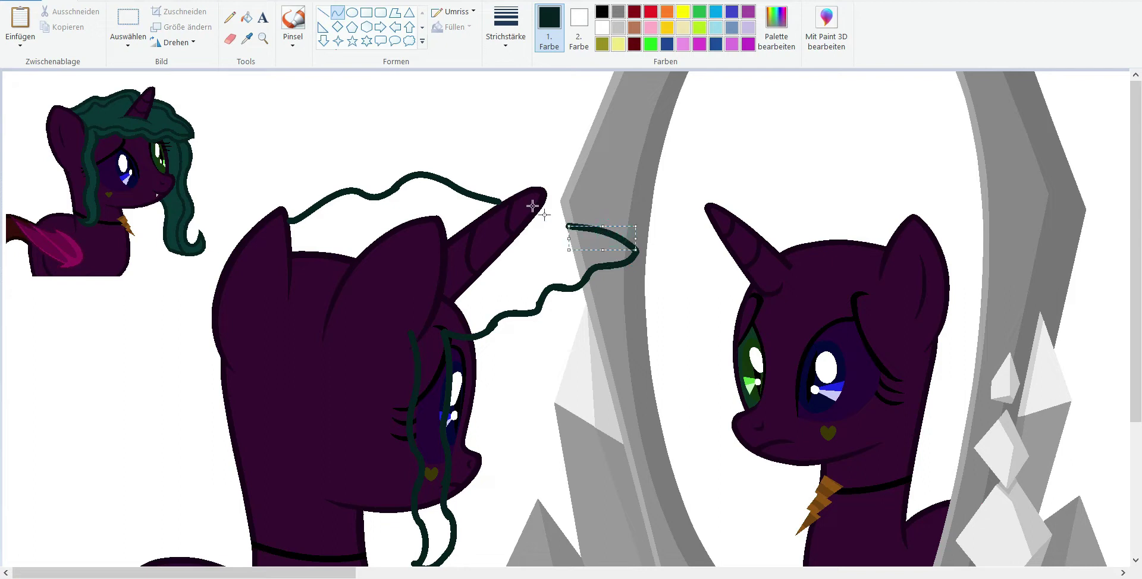
{"action": "key", "text": "ctrl+z"}
{"action": "key", "text": "ctrl+z"}
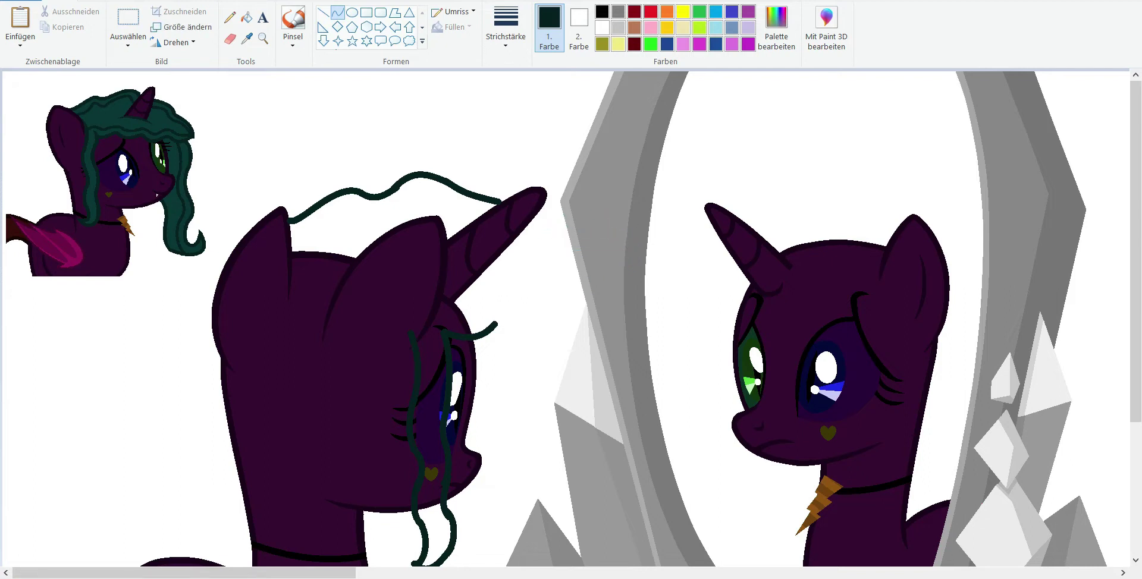
Step: Try a wavy dark teal mane outline over the profile pony's head from the rear ear to the horn, with a looped fringe tip
{"action": "mouse_move", "coordinate": [311, 189]}
{"action": "left_mouse_down"}
{"action": "mouse_move", "coordinate": [416, 189]}
{"action": "mouse_move", "coordinate": [405, 197]}
{"action": "left_mouse_up"}
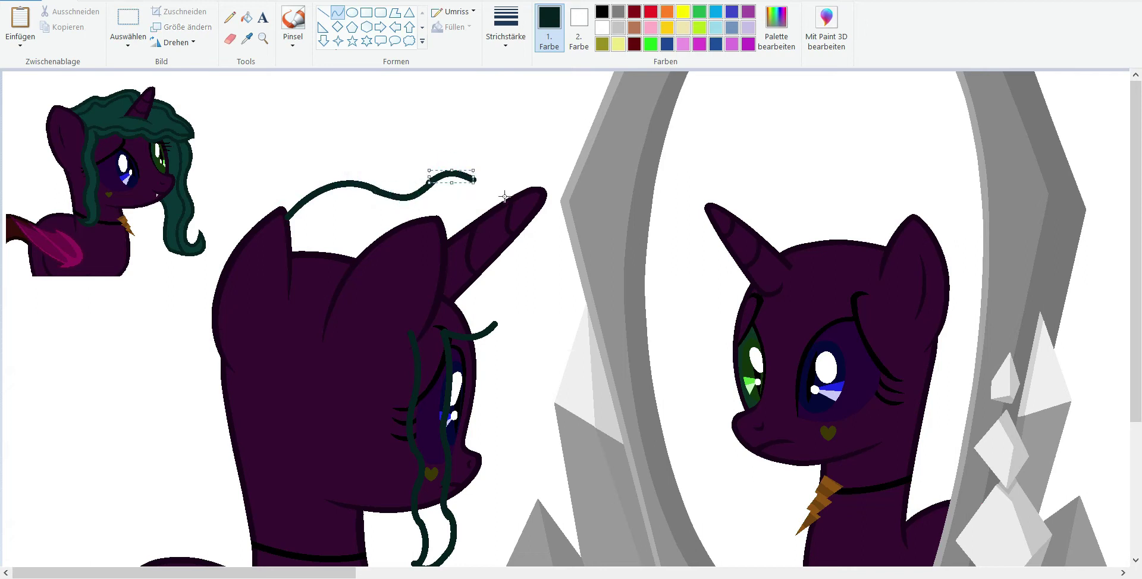
{"action": "left_click_drag", "start_coordinate": [494, 322], "coordinate": [475, 178]}
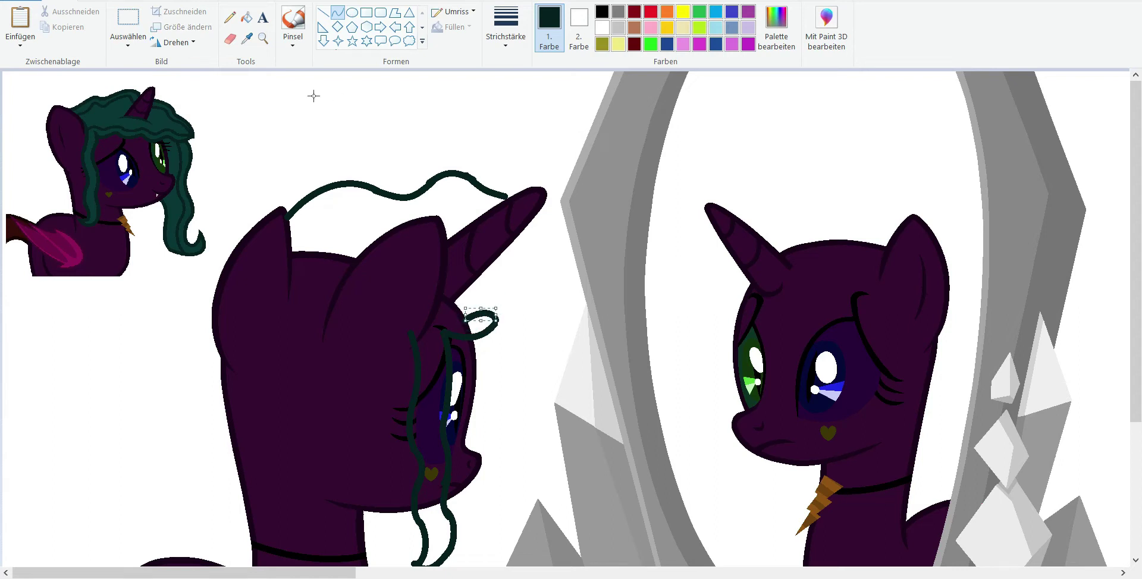
{"action": "left_click", "coordinate": [263, 38]}
{"action": "left_click", "coordinate": [381, 268]}
{"action": "right_click", "coordinate": [311, 194]}
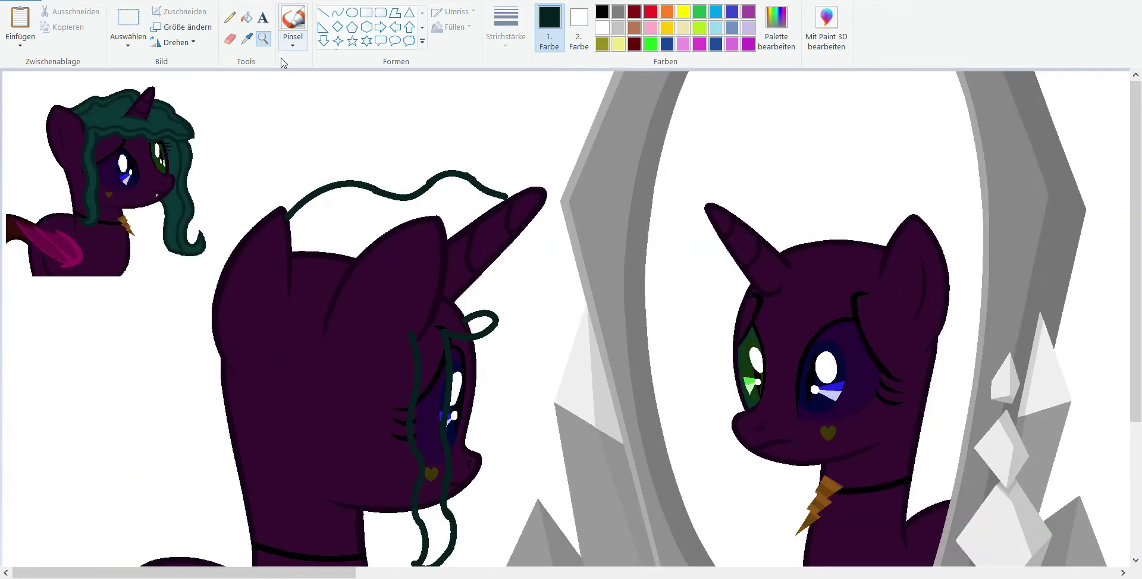
Step: Try a curve joining the profile pony's fringe tip to the horn, and undo the mane outline over the head
{"action": "left_click", "coordinate": [338, 11]}
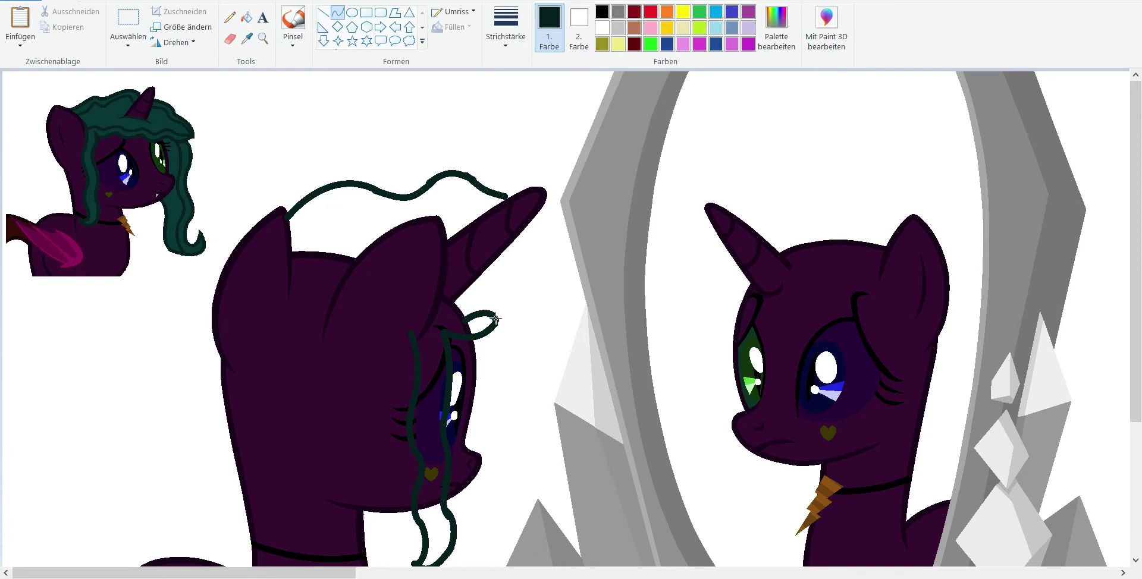
{"action": "left_click_drag", "start_coordinate": [512, 306], "coordinate": [532, 250]}
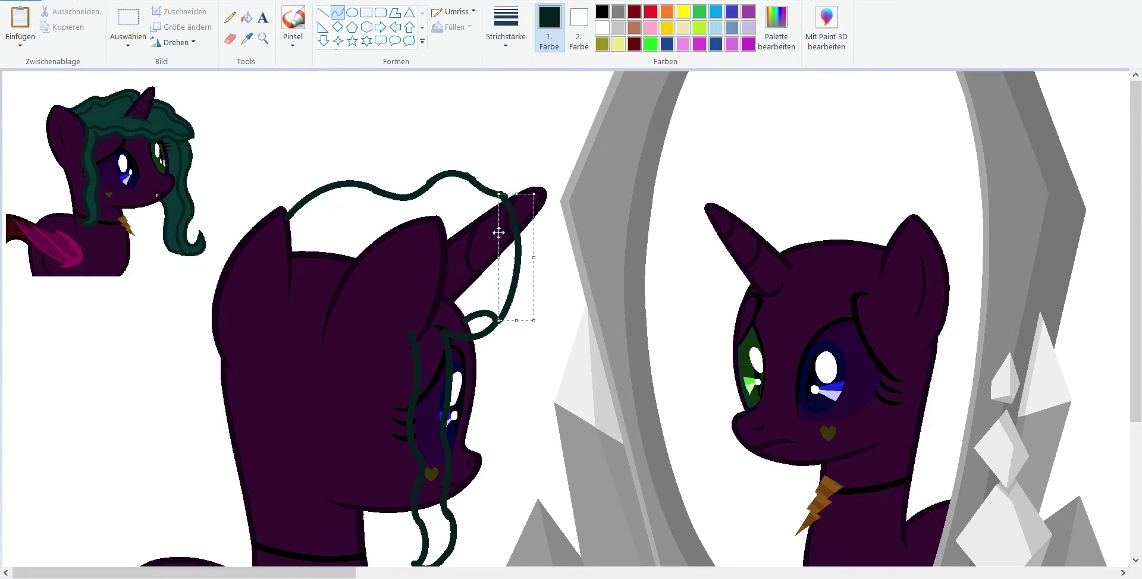
{"action": "key", "text": "Delete"}
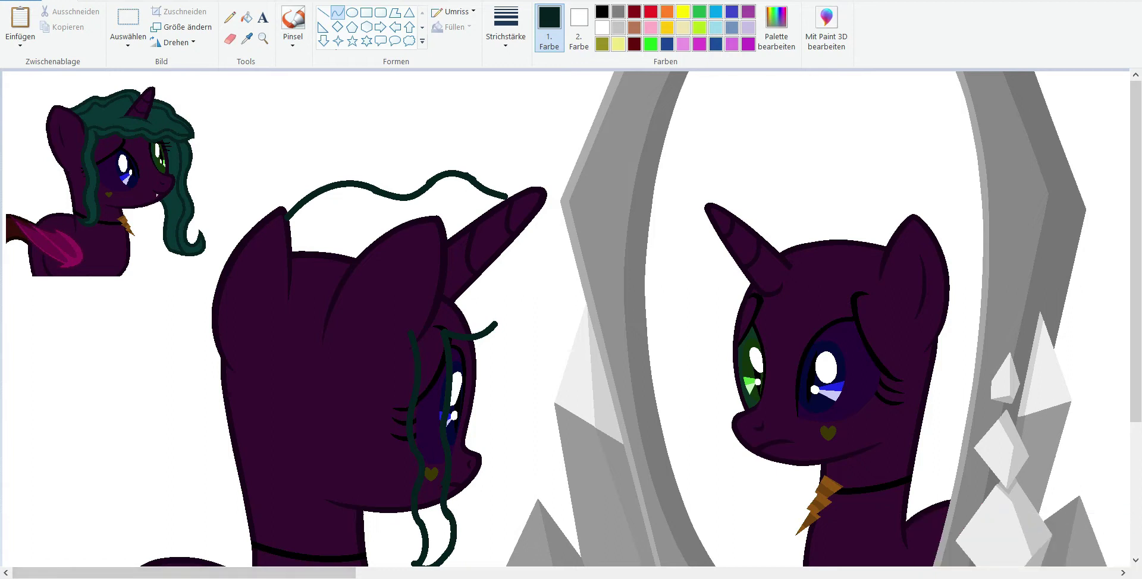
{"action": "key", "text": "ctrl+z"}
{"action": "key", "text": "ctrl+z"}
{"action": "key", "text": "ctrl+z"}
Step: Extend the profile pony's fringe outline into a wavy tip beyond the forehead, comparing it with the original scene in the browser
{"action": "key", "text": "alt+Tab"}
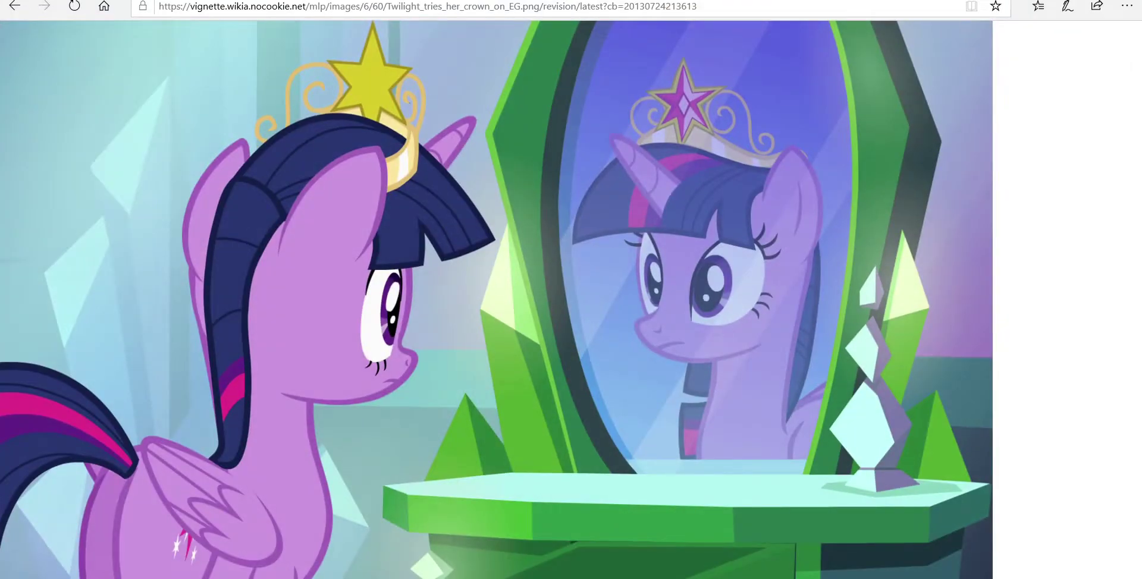
{"action": "key", "text": "alt+Tab"}
{"action": "left_click_drag", "start_coordinate": [452, 333], "coordinate": [475, 320]}
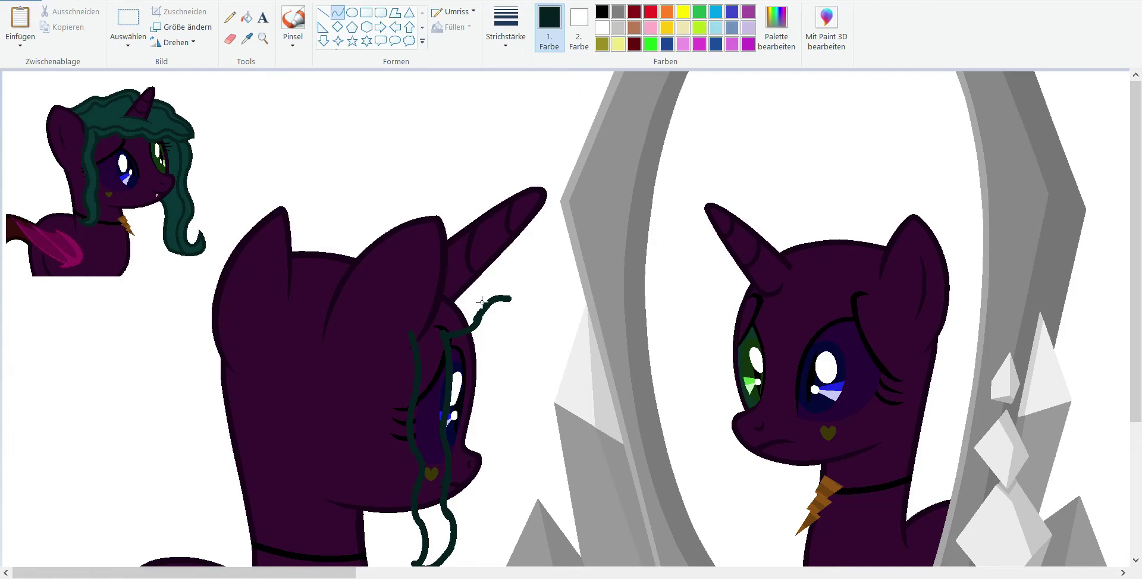
{"action": "key", "text": "alt+Tab"}
{"action": "key", "text": "alt+Tab"}
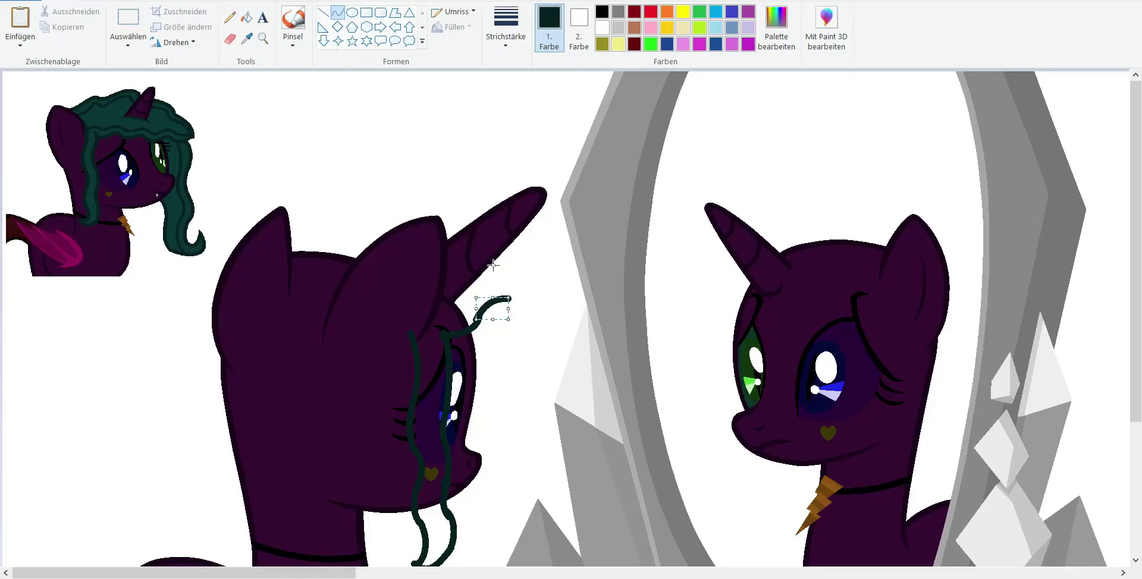
{"action": "key", "text": "alt+Tab"}
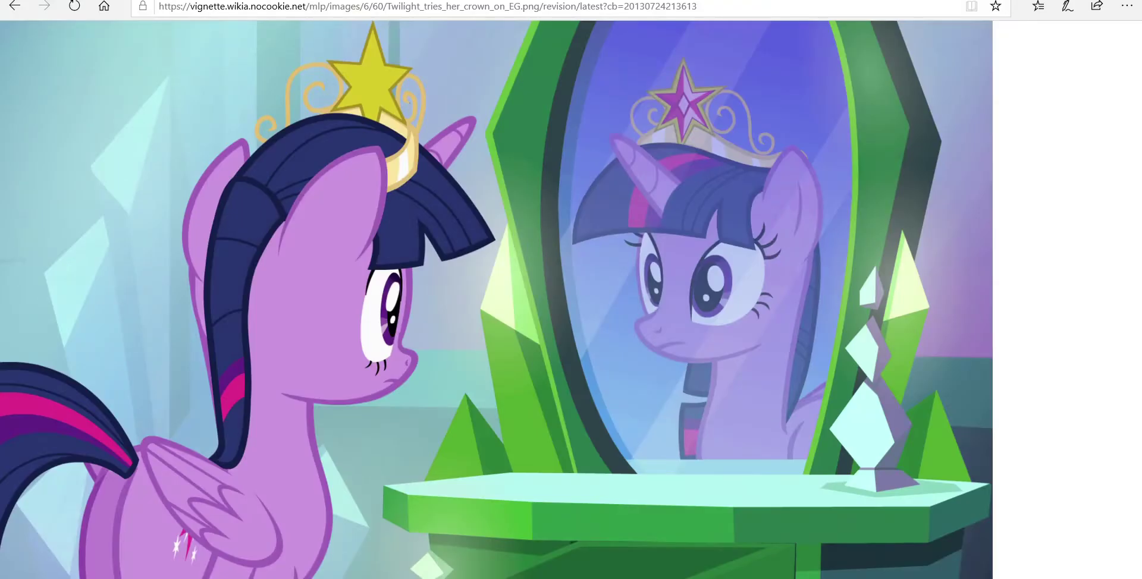
{"action": "key", "text": "alt+Tab"}
Step: Try one long arched mane outline from the profile pony's fringe tip over the head to behind the rear ear, and undo it
{"action": "left_click_drag", "start_coordinate": [357, 241], "coordinate": [423, 173]}
{"action": "left_click", "coordinate": [128, 24]}
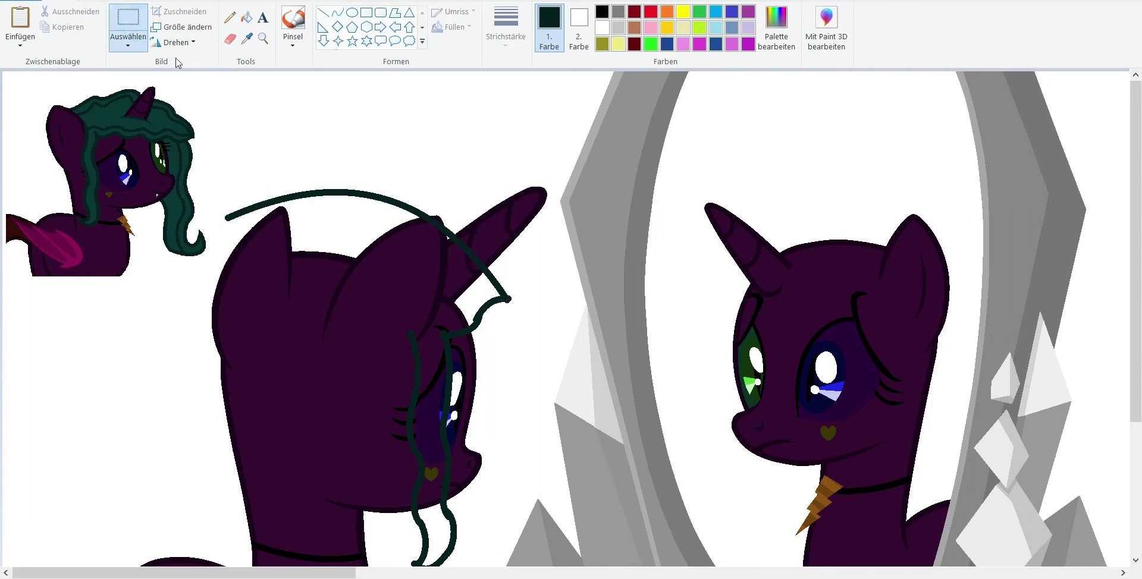
{"action": "left_click", "coordinate": [128, 45]}
{"action": "left_click", "coordinate": [112, 97]}
{"action": "left_click_drag", "start_coordinate": [201, 92], "coordinate": [11, 303]}
{"action": "left_click_drag", "start_coordinate": [181, 87], "coordinate": [199, 91]}
{"action": "left_click_drag", "start_coordinate": [217, 328], "coordinate": [149, 270]}
{"action": "left_click", "coordinate": [339, 13]}
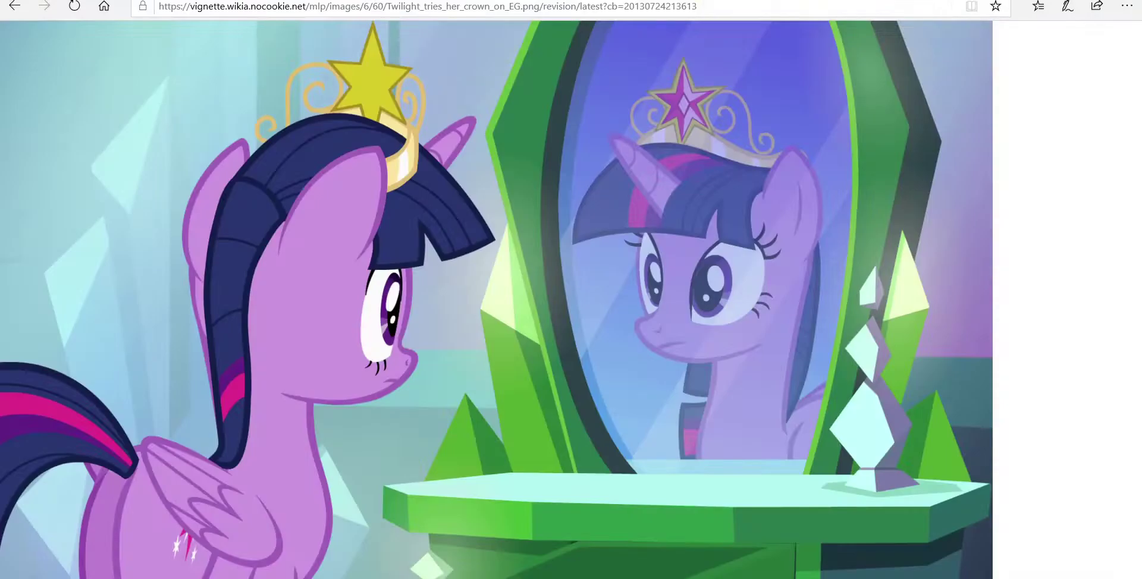
{"action": "key", "text": "ctrl+z"}
{"action": "key", "text": "ctrl+z"}
Step: Try an arched outline from the profile pony's rear ear tip to the fringe tip, with mane lines running down between the ears
{"action": "left_click_drag", "start_coordinate": [285, 217], "coordinate": [508, 296]}
{"action": "left_click_drag", "start_coordinate": [387, 255], "coordinate": [351, 208]}
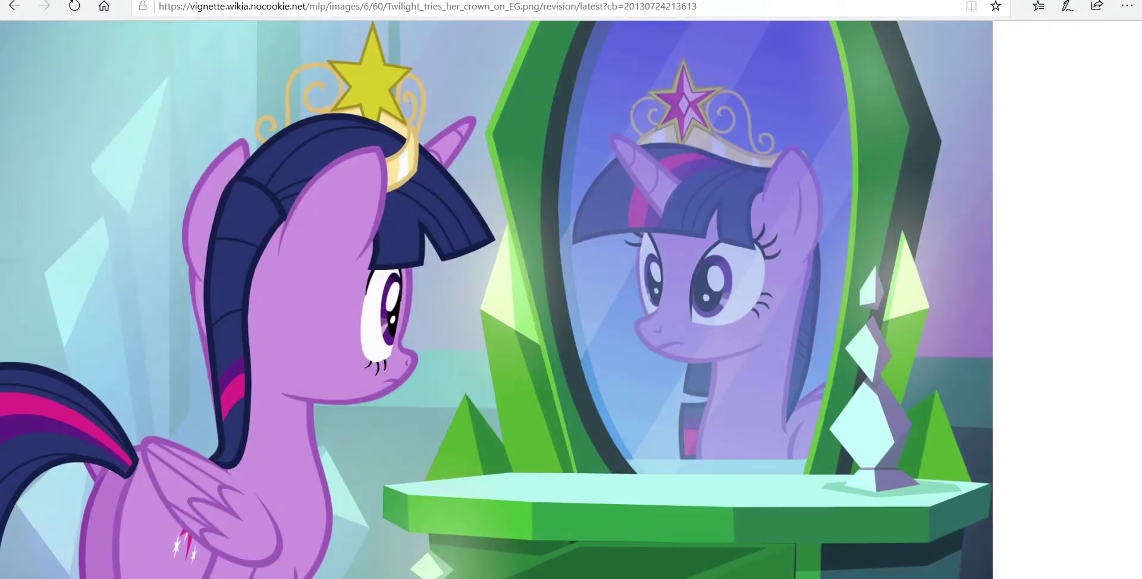
{"action": "left_click_drag", "start_coordinate": [324, 365], "coordinate": [328, 241]}
{"action": "left_click_drag", "start_coordinate": [263, 344], "coordinate": [282, 231]}
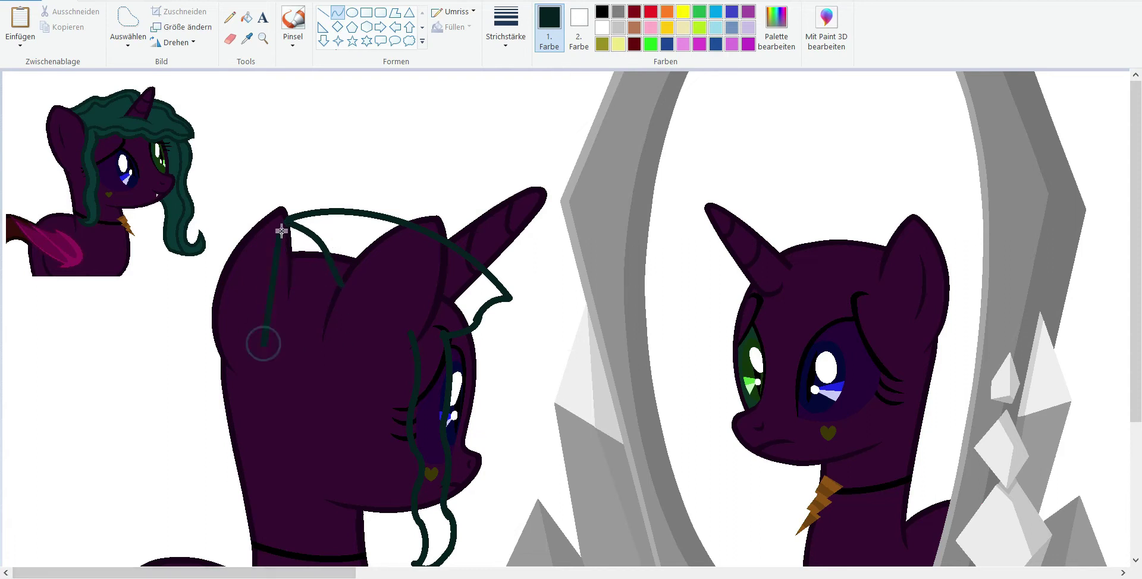
Step: Try a long wavy mane outline behind the profile pony's head and neck with a curled end, and undo it
{"action": "left_click_drag", "start_coordinate": [185, 290], "coordinate": [259, 114]}
{"action": "left_click_drag", "start_coordinate": [186, 365], "coordinate": [181, 428]}
{"action": "scroll", "coordinate": [179, 357], "scroll_direction": "down", "scroll_amount": 3}
{"action": "mouse_move", "coordinate": [180, 357]}
{"action": "left_mouse_down"}
{"action": "mouse_move", "coordinate": [183, 411]}
{"action": "mouse_move", "coordinate": [127, 394]}
{"action": "mouse_move", "coordinate": [156, 400]}
{"action": "mouse_move", "coordinate": [162, 433]}
{"action": "left_mouse_up"}
{"action": "left_click_drag", "start_coordinate": [209, 367], "coordinate": [226, 423]}
{"action": "left_click_drag", "start_coordinate": [231, 398], "coordinate": [237, 402]}
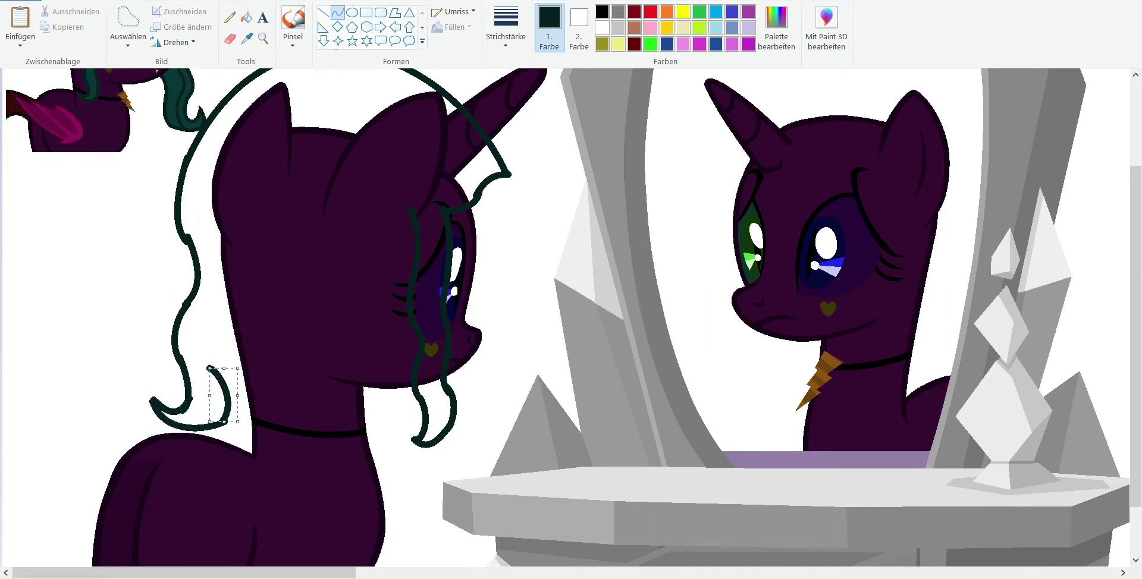
{"action": "key", "text": "ctrl+z"}
{"action": "key", "text": "ctrl+z"}
{"action": "key", "text": "ctrl+z"}
{"action": "scroll", "coordinate": [299, 253], "scroll_direction": "up", "scroll_amount": 2}
Step: Try an arch from the fringe tip to the rear ear's base, continuing as a wavy strand with a curled end down the neck
{"action": "left_click_drag", "start_coordinate": [398, 250], "coordinate": [293, 251]}
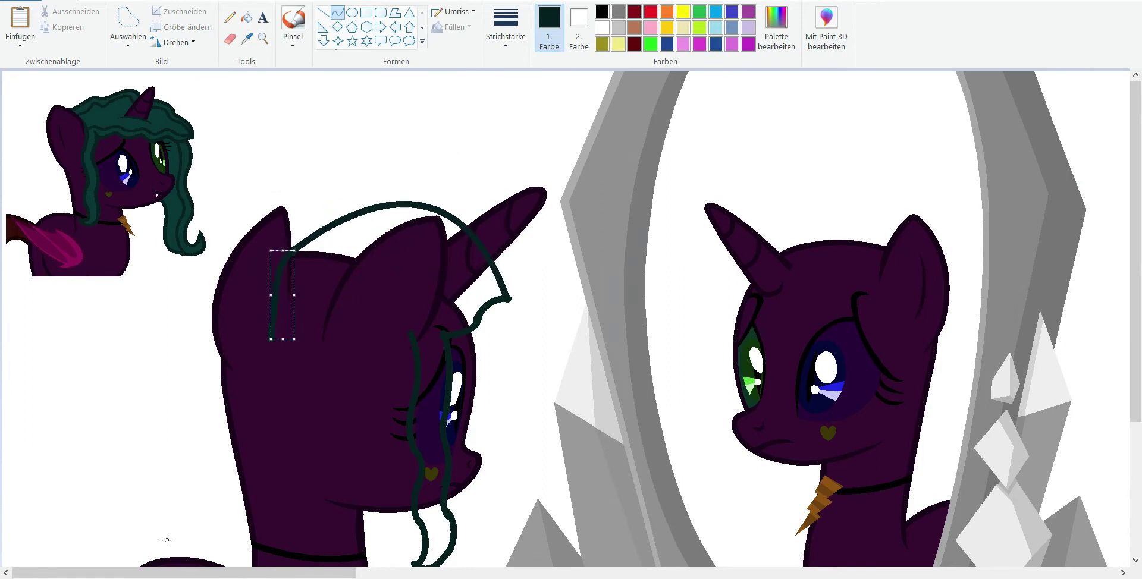
{"action": "left_click_drag", "start_coordinate": [268, 328], "coordinate": [245, 457]}
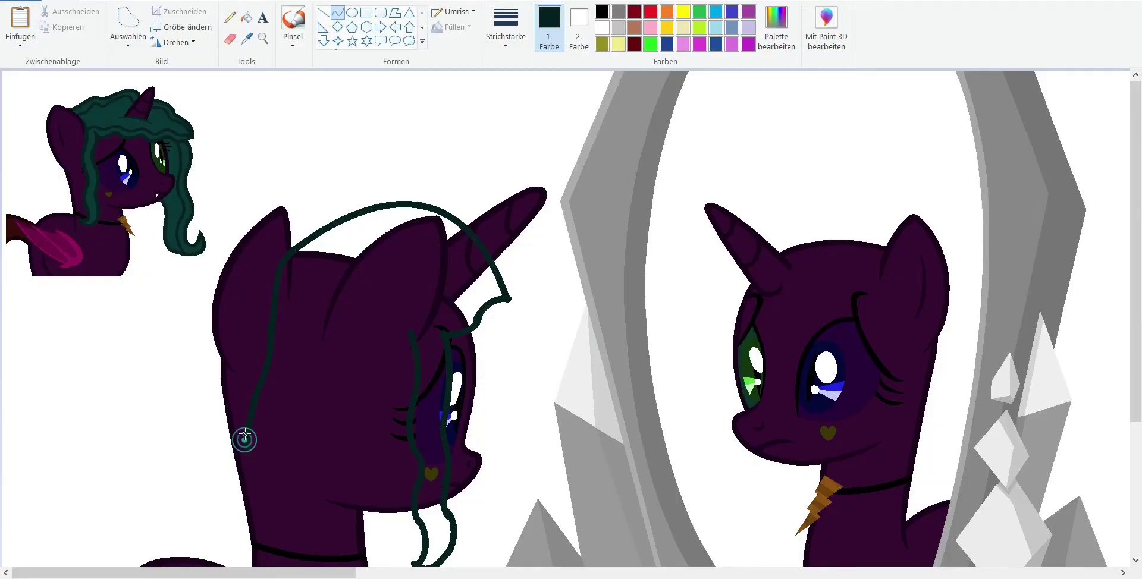
{"action": "scroll", "coordinate": [226, 262], "scroll_direction": "down", "scroll_amount": 2}
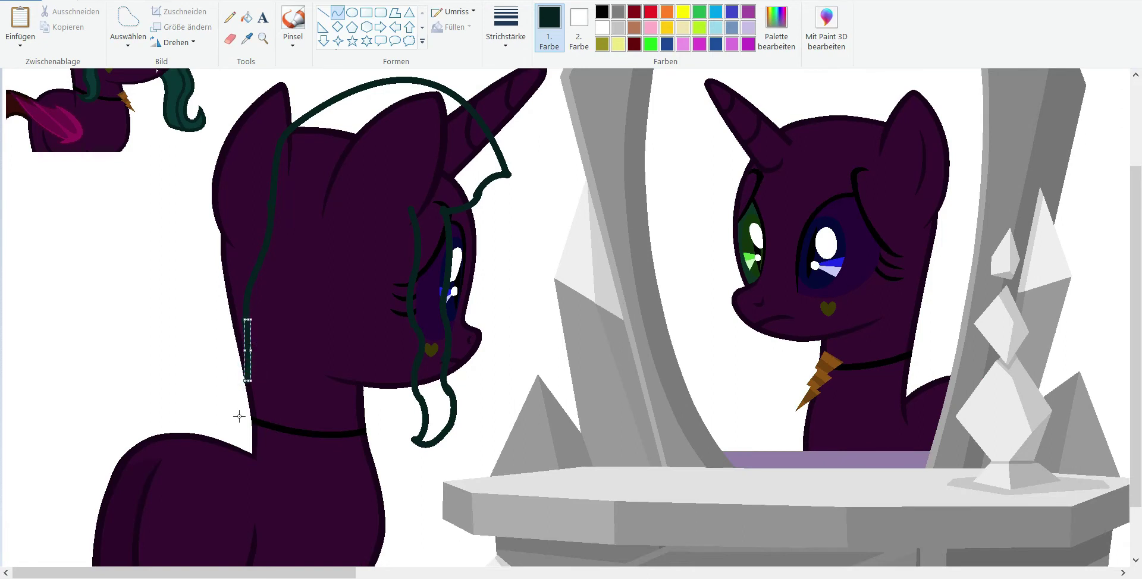
{"action": "left_click_drag", "start_coordinate": [240, 392], "coordinate": [253, 440]}
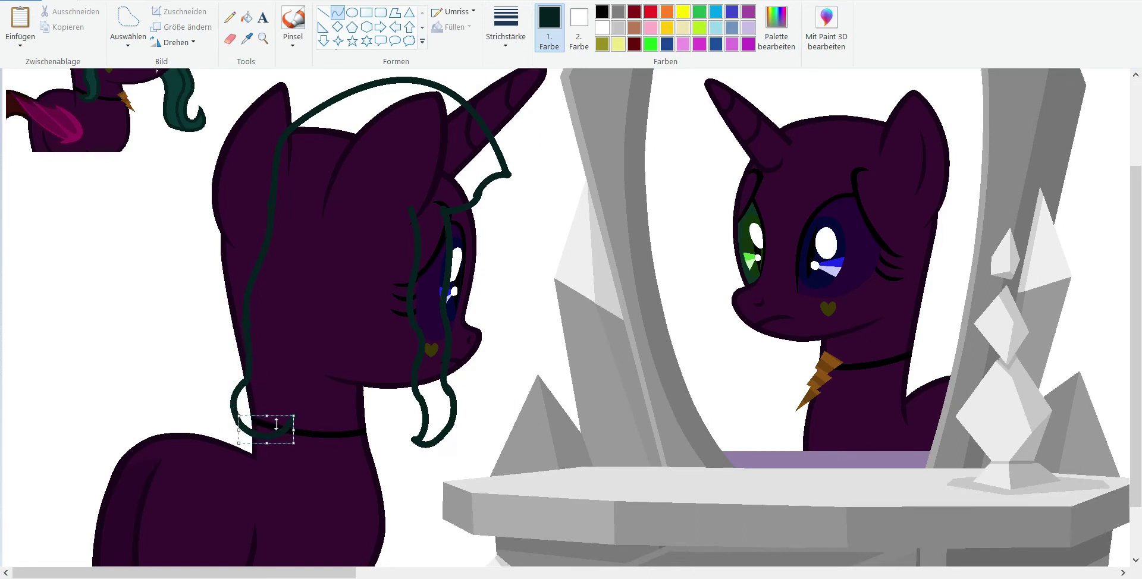
{"action": "left_click_drag", "start_coordinate": [272, 401], "coordinate": [273, 356]}
{"action": "scroll", "coordinate": [274, 356], "scroll_direction": "up", "scroll_amount": 2}
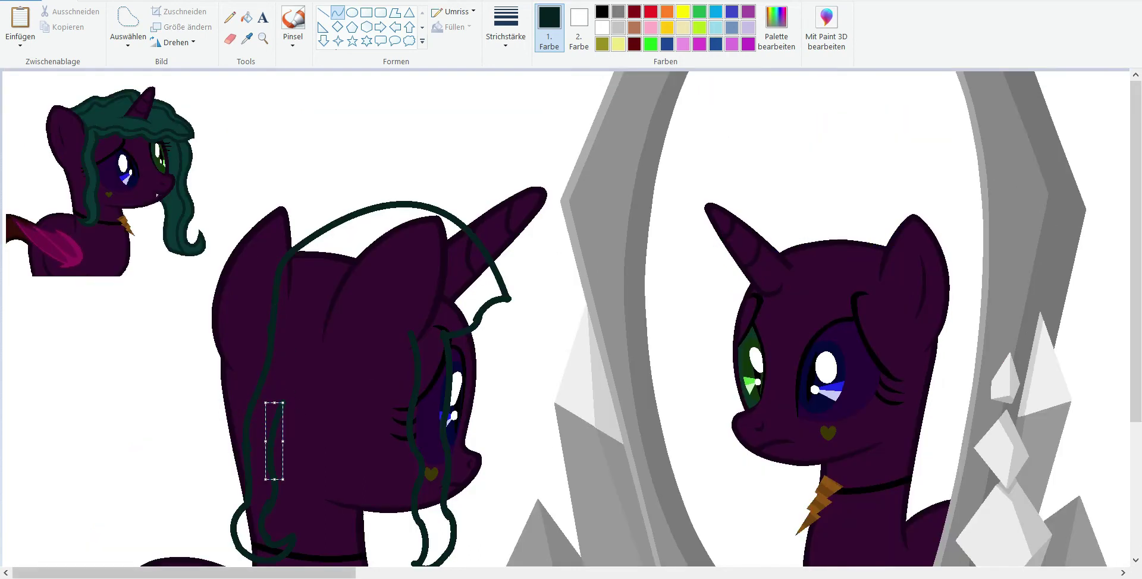
Step: Try closing the neck strand with a line between the profile pony's ears and a wavy front edge, and undo the strand
{"action": "left_click_drag", "start_coordinate": [301, 245], "coordinate": [355, 271]}
{"action": "mouse_move", "coordinate": [315, 321]}
{"action": "left_mouse_down"}
{"action": "mouse_move", "coordinate": [294, 409]}
{"action": "mouse_move", "coordinate": [306, 356]}
{"action": "left_mouse_up"}
{"action": "left_click_drag", "start_coordinate": [350, 266], "coordinate": [310, 332]}
{"action": "scroll", "coordinate": [324, 322], "scroll_direction": "down", "scroll_amount": 2}
{"action": "scroll", "coordinate": [292, 384], "scroll_direction": "up", "scroll_amount": 2}
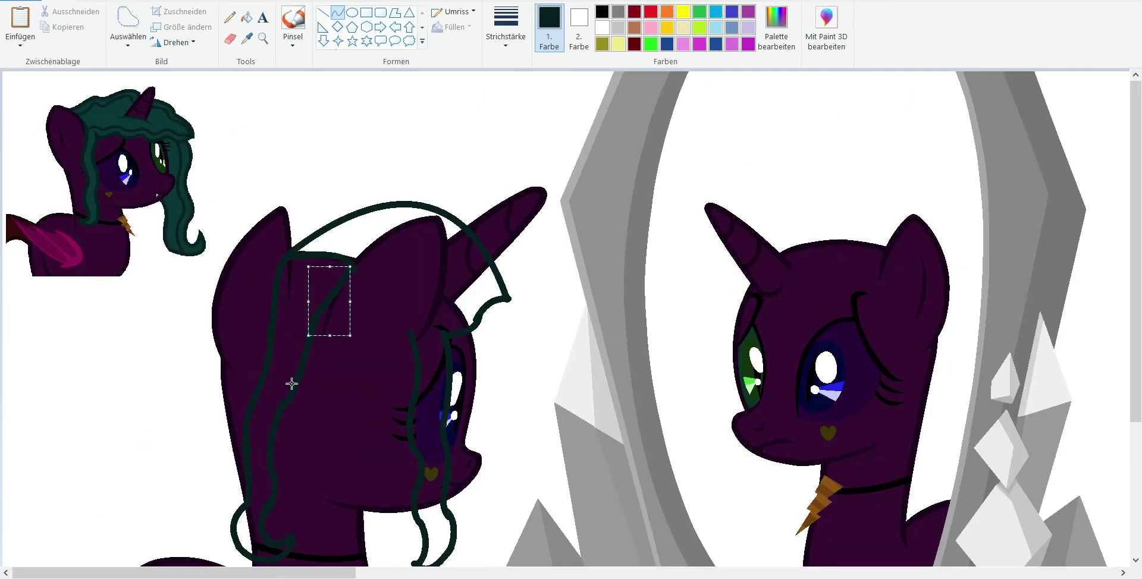
{"action": "key", "text": "ctrl+z"}
{"action": "key", "text": "ctrl+z"}
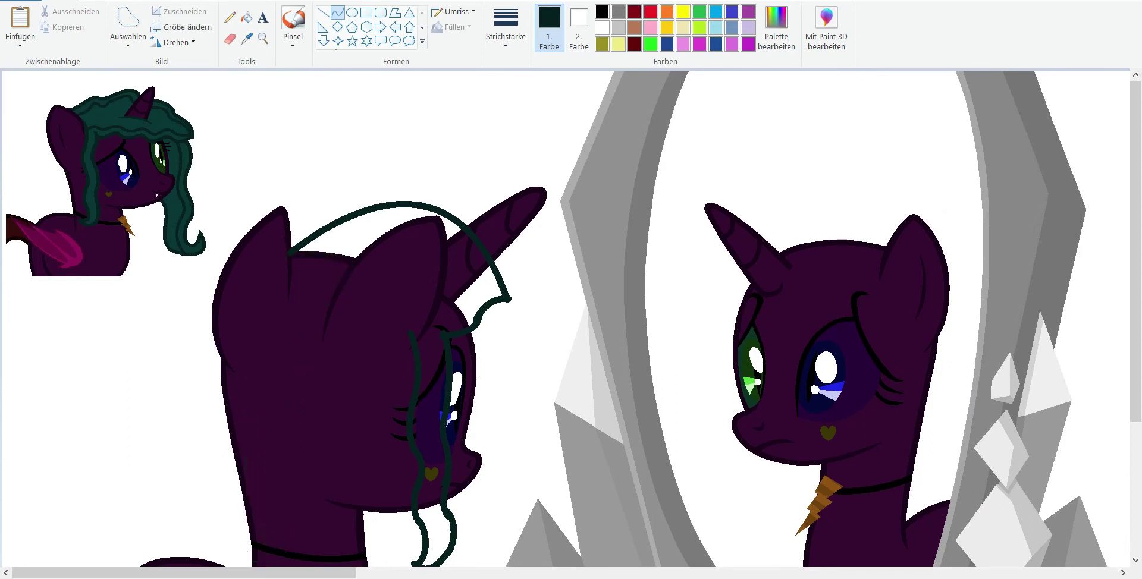
{"action": "key", "text": "ctrl+z"}
Step: Try a shallower arch from behind the profile pony's rear ear to the fringe tip, and undo it
{"action": "left_click_drag", "start_coordinate": [193, 267], "coordinate": [508, 298]}
{"action": "left_click_drag", "start_coordinate": [275, 211], "coordinate": [343, 209]}
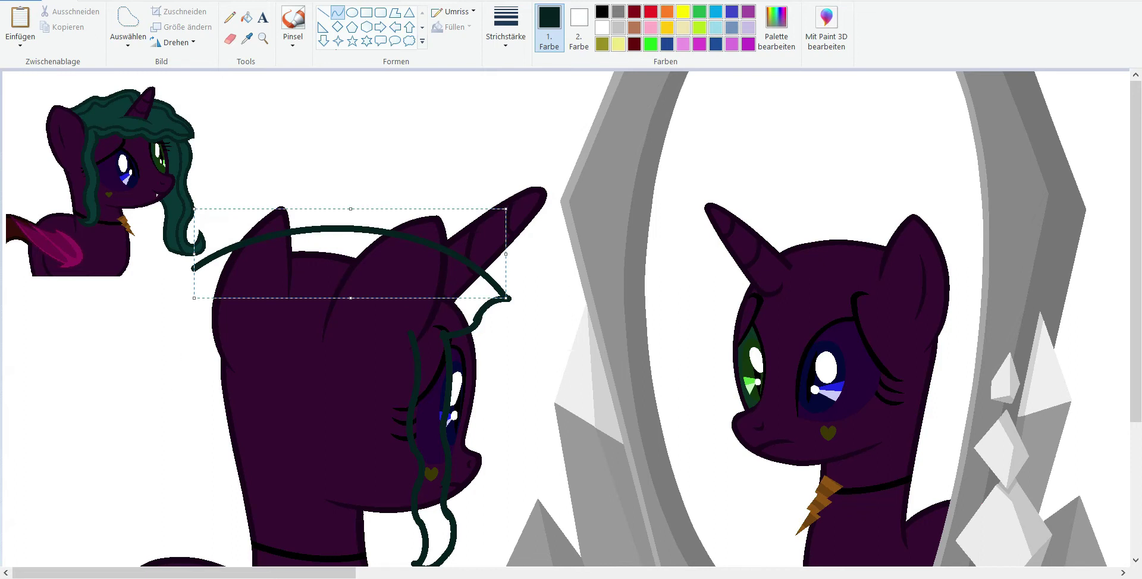
{"action": "key", "text": "ctrl+z"}
{"action": "key", "text": "ctrl+z"}
{"action": "key", "text": "ctrl+z"}
Step: Paste a copy of the small reference pony beside the mirror, flipped horizontally to face the same way as the reflection
{"action": "left_click", "coordinate": [128, 24]}
{"action": "mouse_move", "coordinate": [166, 288]}
{"action": "left_mouse_down"}
{"action": "mouse_move", "coordinate": [3, 255]}
{"action": "mouse_move", "coordinate": [143, 339]}
{"action": "left_mouse_up"}
{"action": "right_click", "coordinate": [14, 229]}
{"action": "left_click", "coordinate": [52, 258]}
{"action": "key", "text": "ctrl+v"}
{"action": "left_click_drag", "start_coordinate": [103, 214], "coordinate": [844, 370]}
{"action": "right_click", "coordinate": [736, 378]}
{"action": "left_click", "coordinate": [678, 564]}
{"action": "left_click_drag", "start_coordinate": [205, 572], "coordinate": [345, 572]}
{"action": "left_click_drag", "start_coordinate": [404, 345], "coordinate": [767, 366]}
Step: Draw the wavy dark teal outline of a mane strand hanging from the reflection's ear base past the cheek to a pointed end
{"action": "left_click", "coordinate": [337, 12]}
{"action": "left_click_drag", "start_coordinate": [418, 349], "coordinate": [424, 346]}
{"action": "mouse_move", "coordinate": [418, 386]}
{"action": "left_mouse_down"}
{"action": "mouse_move", "coordinate": [423, 422]}
{"action": "mouse_move", "coordinate": [401, 442]}
{"action": "left_mouse_up"}
{"action": "scroll", "coordinate": [398, 424], "scroll_direction": "up", "scroll_amount": 1}
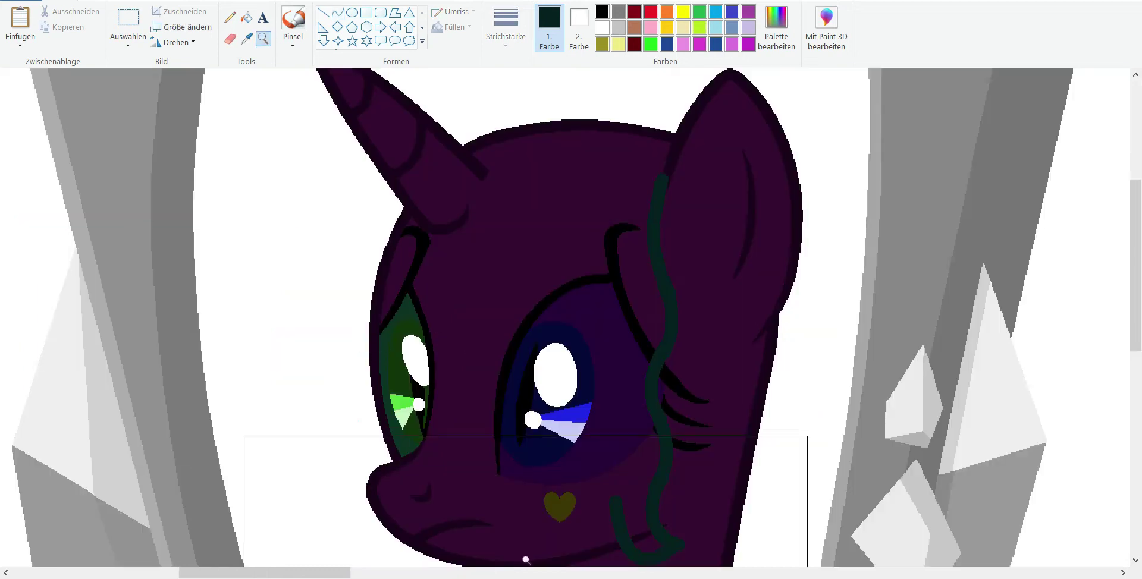
{"action": "left_click", "coordinate": [263, 38]}
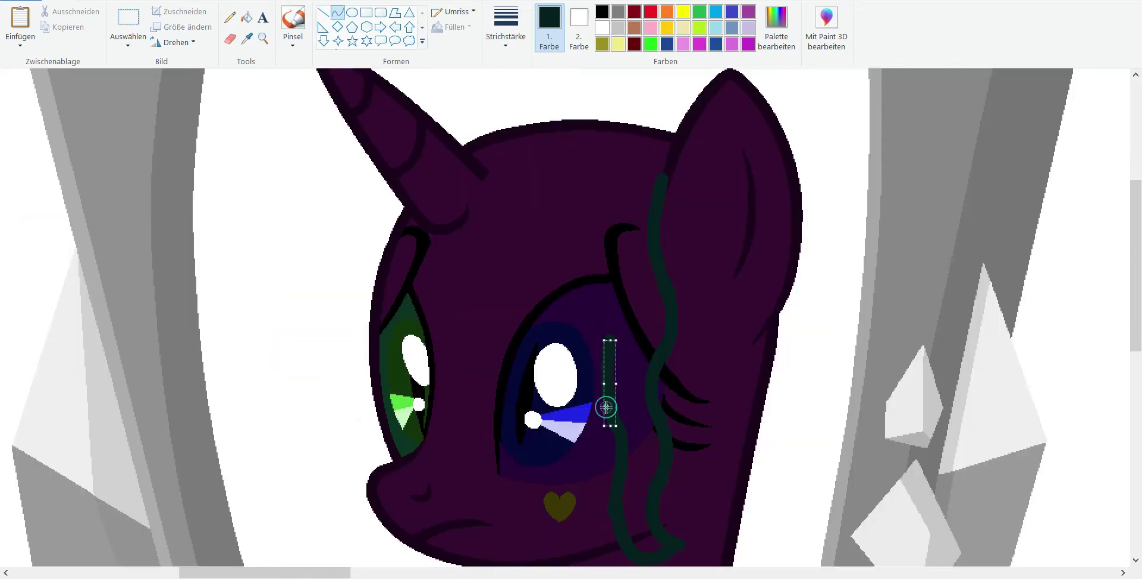
{"action": "right_click", "coordinate": [617, 311]}
Step: Draw the lower edge of the reflection's fringe in waves from the cheek strand across the forehead towards the horn
{"action": "scroll", "coordinate": [338, 179], "scroll_direction": "up", "scroll_amount": 2}
{"action": "left_click", "coordinate": [338, 11]}
{"action": "left_click", "coordinate": [306, 280]}
{"action": "left_click_drag", "start_coordinate": [236, 272], "coordinate": [247, 256]}
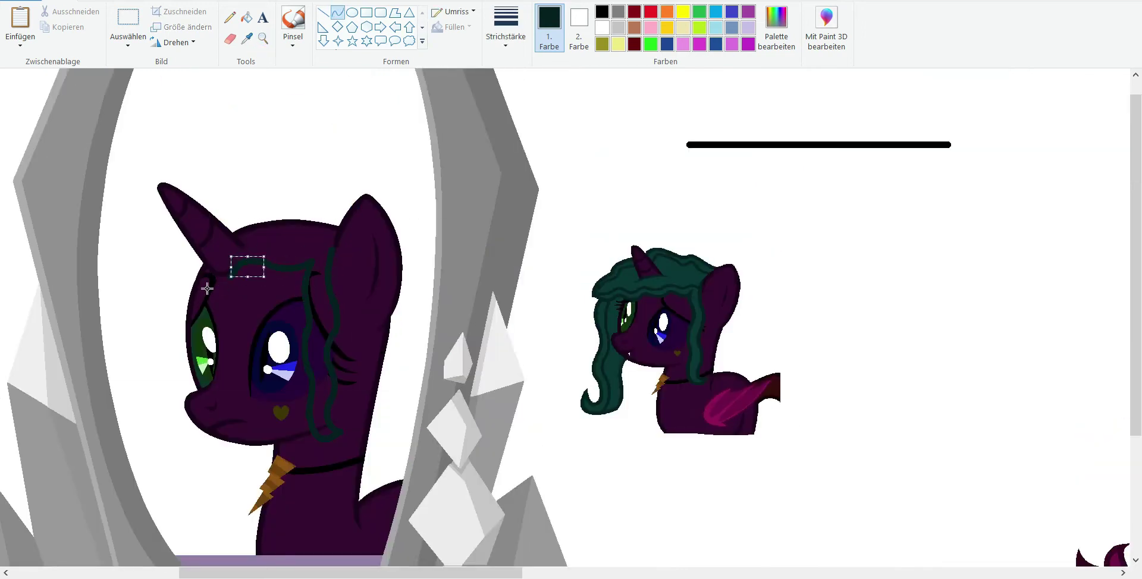
Step: Extend the reflection's fringe outline to a tip at the mirror frame and back in waves over the horn and head to the ear
{"action": "mouse_move", "coordinate": [179, 299]}
{"action": "left_mouse_down"}
{"action": "mouse_move", "coordinate": [159, 310]}
{"action": "mouse_move", "coordinate": [142, 270]}
{"action": "mouse_move", "coordinate": [118, 280]}
{"action": "mouse_move", "coordinate": [138, 276]}
{"action": "mouse_move", "coordinate": [156, 230]}
{"action": "mouse_move", "coordinate": [220, 183]}
{"action": "mouse_move", "coordinate": [336, 190]}
{"action": "mouse_move", "coordinate": [272, 195]}
{"action": "left_mouse_up"}
{"action": "left_click", "coordinate": [174, 309]}
{"action": "left_click_drag", "start_coordinate": [344, 196], "coordinate": [321, 171]}
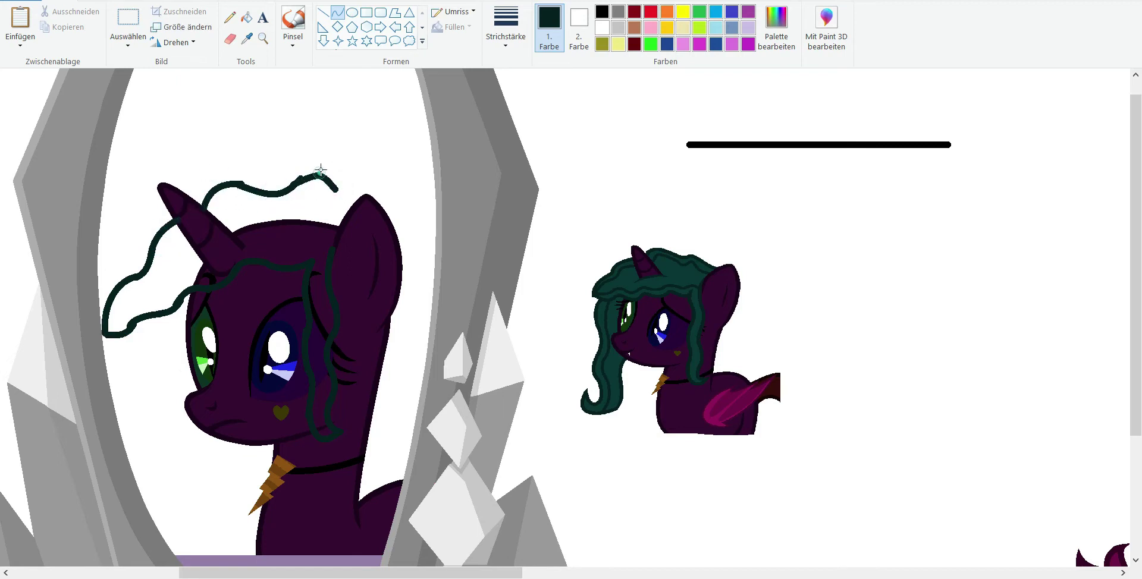
{"action": "left_click_drag", "start_coordinate": [355, 201], "coordinate": [326, 182]}
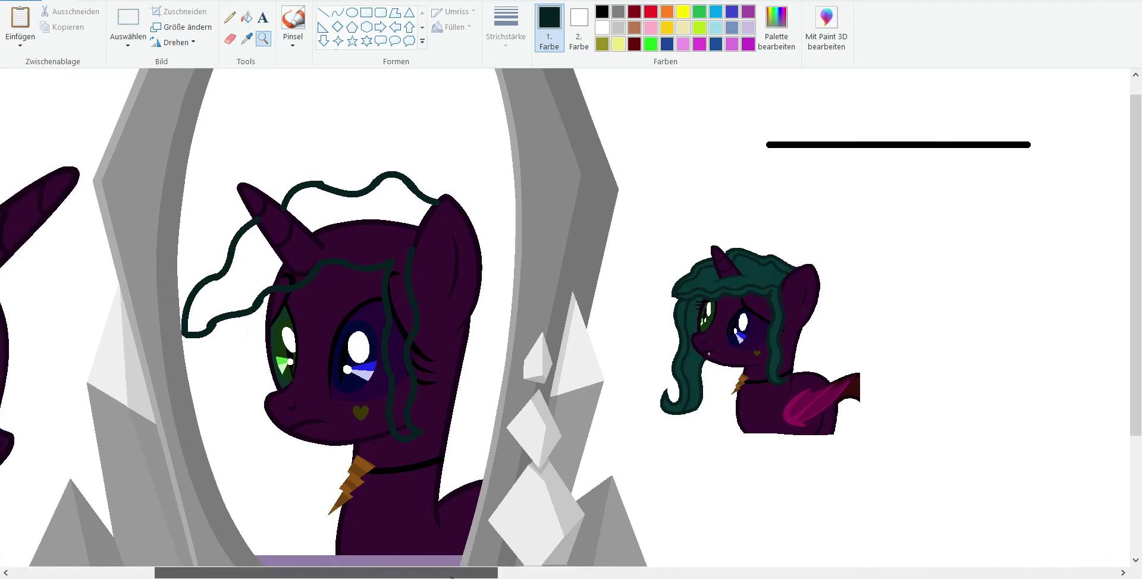
Step: Outline a long wavy mane strand hanging from the reflection's fringe tip in front of the face, curled at its end and closing at the chin
{"action": "scroll", "coordinate": [324, 70], "scroll_direction": "left", "scroll_amount": 3}
{"action": "left_click_drag", "start_coordinate": [210, 393], "coordinate": [222, 435]}
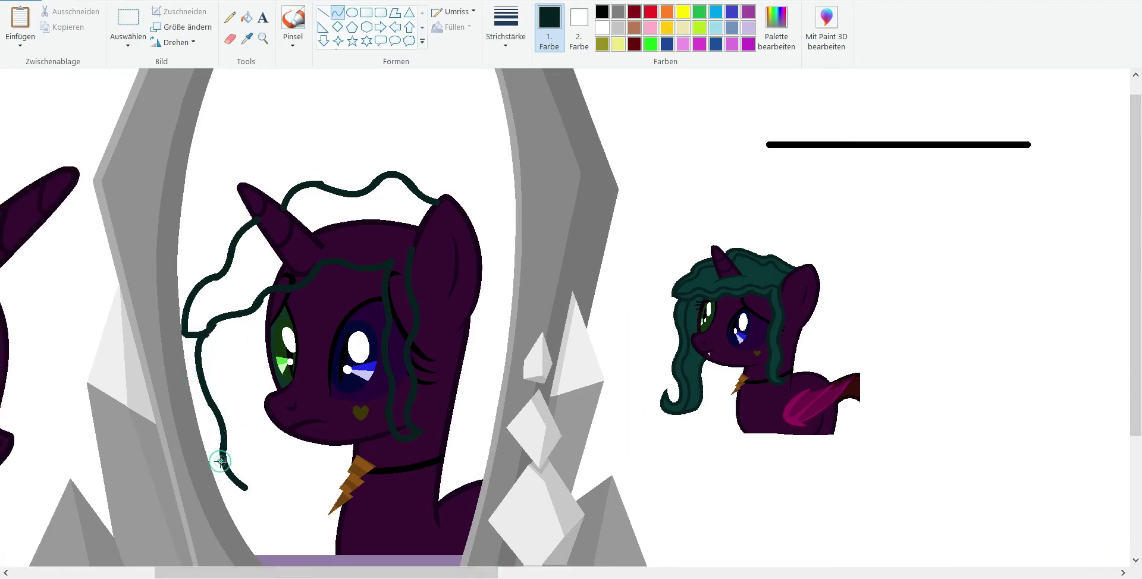
{"action": "left_click_drag", "start_coordinate": [250, 525], "coordinate": [281, 565]}
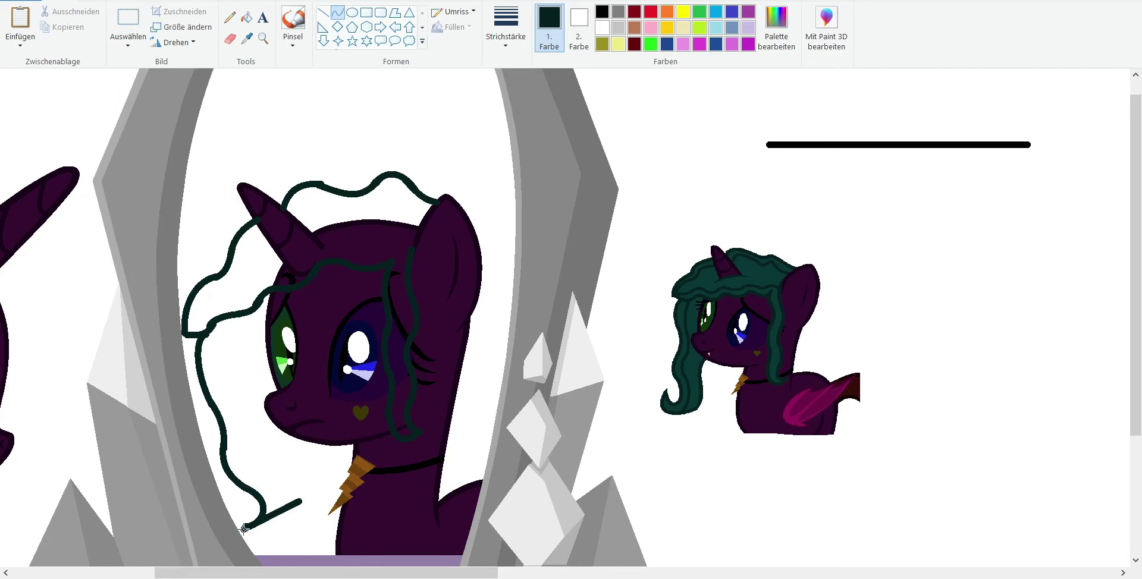
{"action": "left_click_drag", "start_coordinate": [244, 528], "coordinate": [270, 565]}
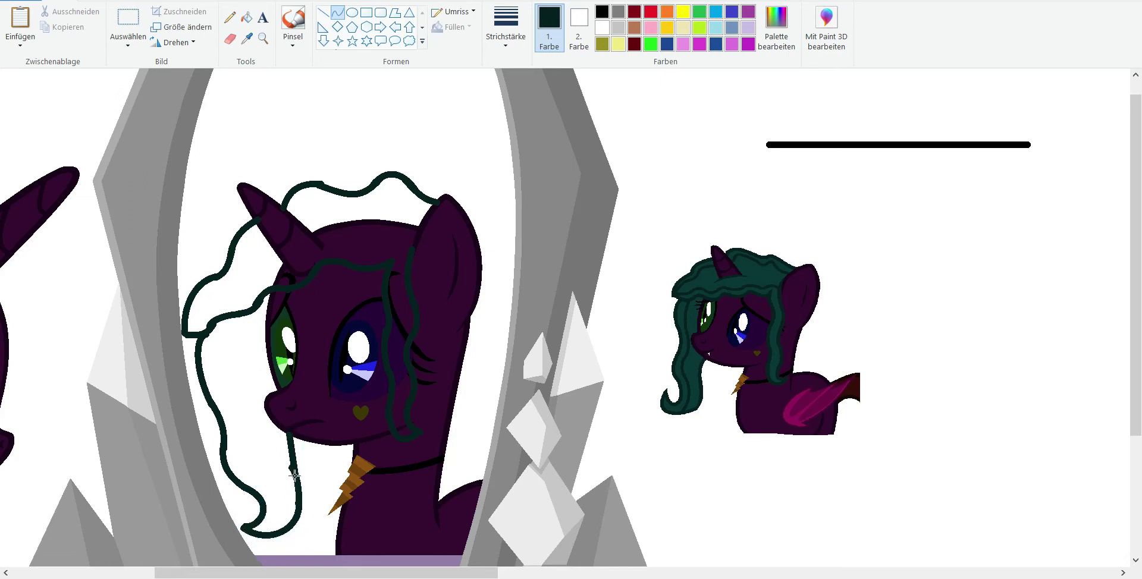
Step: Sample the dark purple body outline colour and redraw the reflection's ear edge across the mane line at the ear tip
{"action": "left_click", "coordinate": [263, 38]}
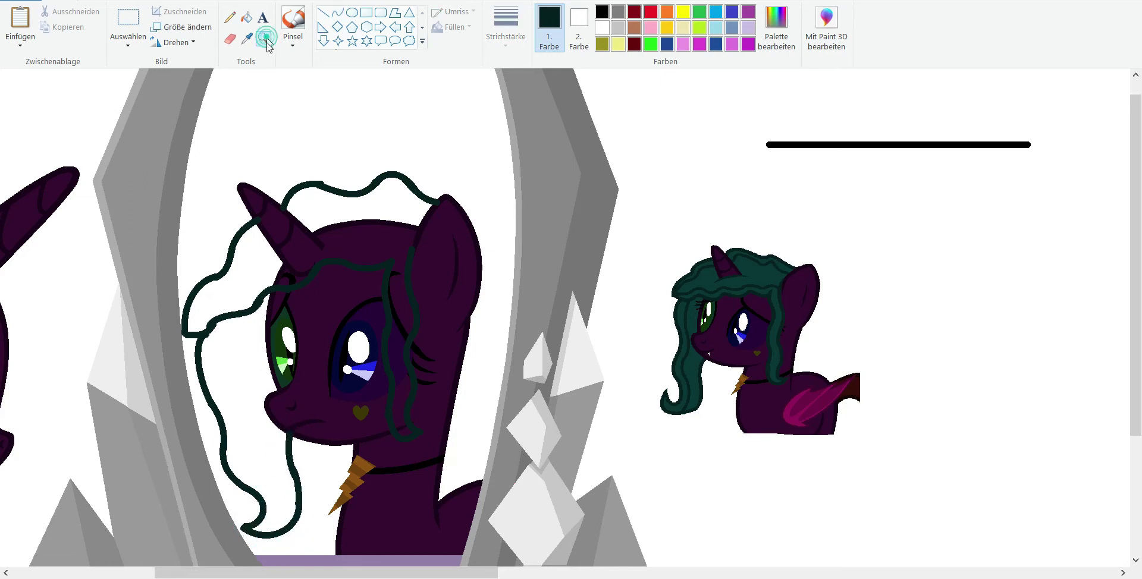
{"action": "left_click", "coordinate": [369, 314]}
{"action": "right_click", "coordinate": [374, 184]}
{"action": "left_click", "coordinate": [541, 166]}
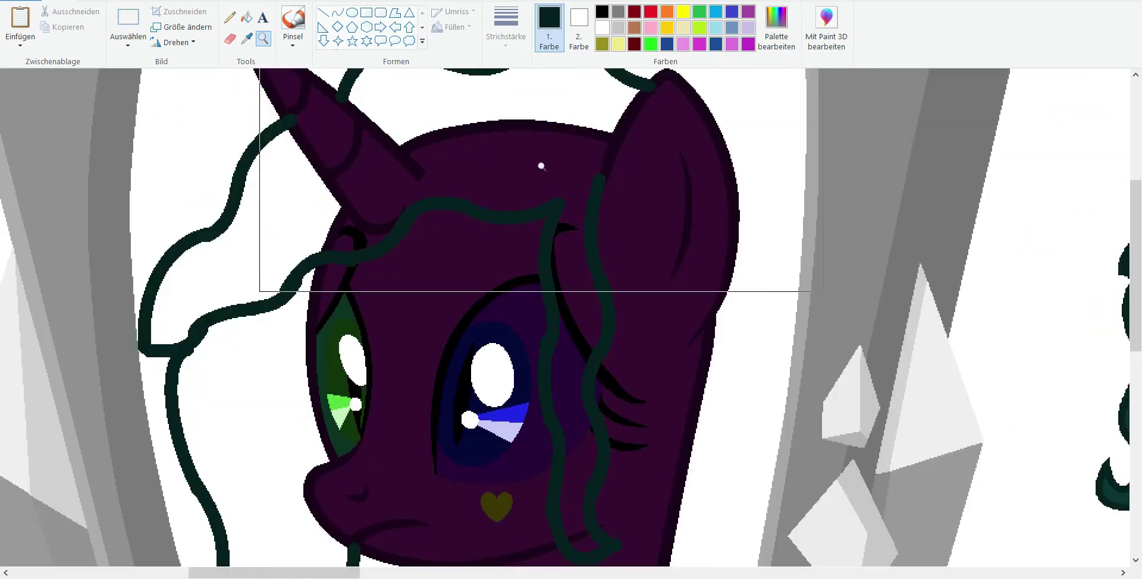
{"action": "right_click", "coordinate": [541, 167]}
{"action": "left_click", "coordinate": [250, 128]}
{"action": "left_click", "coordinate": [246, 38]}
{"action": "left_click", "coordinate": [510, 132]}
{"action": "left_click_drag", "start_coordinate": [474, 161], "coordinate": [496, 138]}
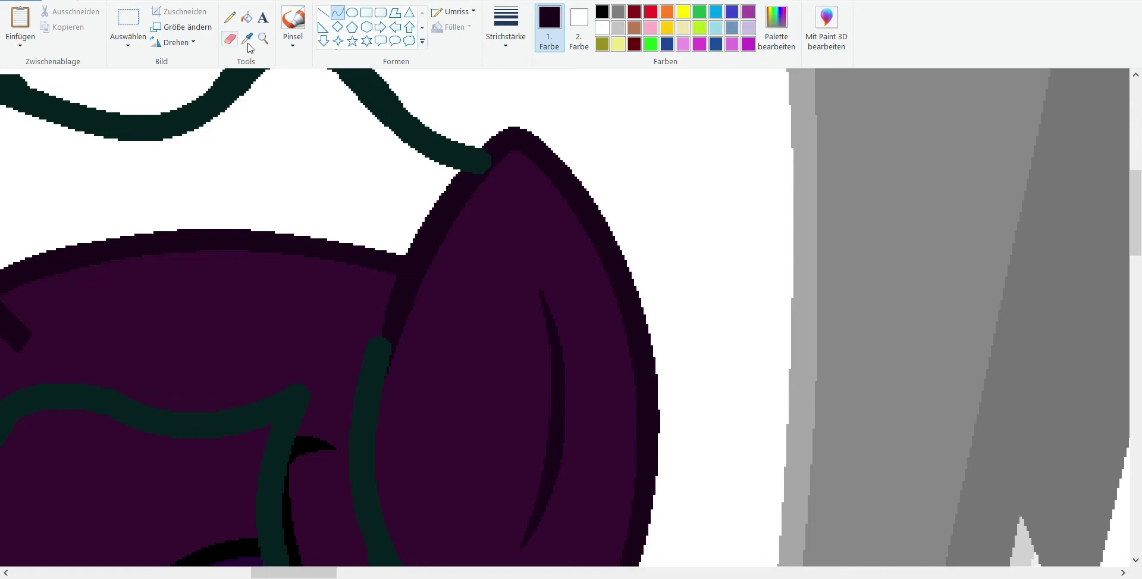
Step: Restore the reflection's front ear edge over the cheek strand's upper end in dark purple
{"action": "scroll", "coordinate": [306, 135], "scroll_direction": "down", "scroll_amount": 1}
{"action": "scroll", "coordinate": [429, 196], "scroll_direction": "up", "scroll_amount": 2}
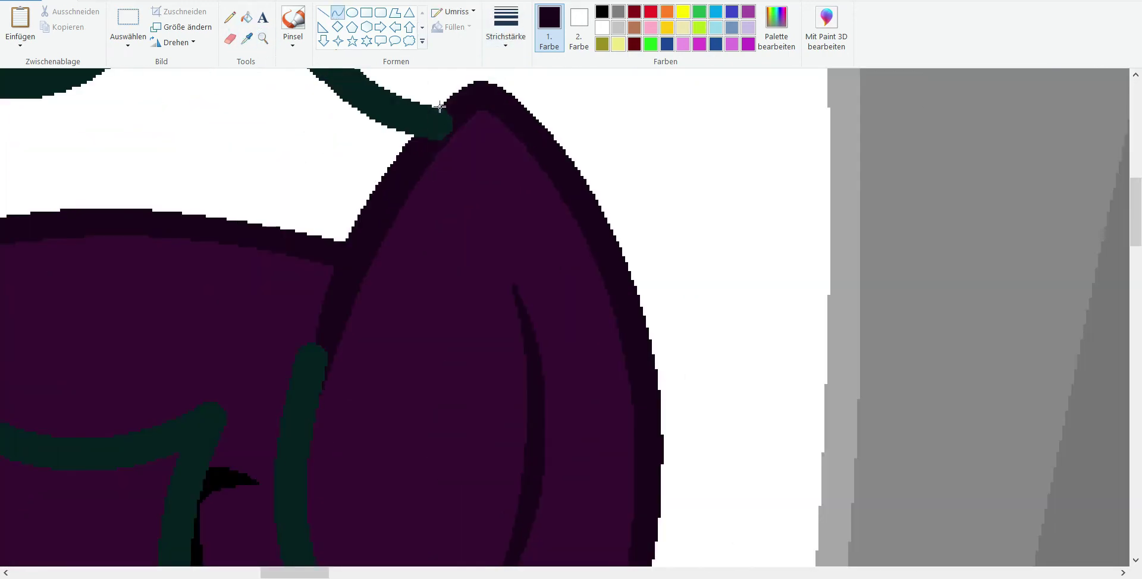
{"action": "left_click", "coordinate": [299, 301]}
{"action": "left_click", "coordinate": [263, 38]}
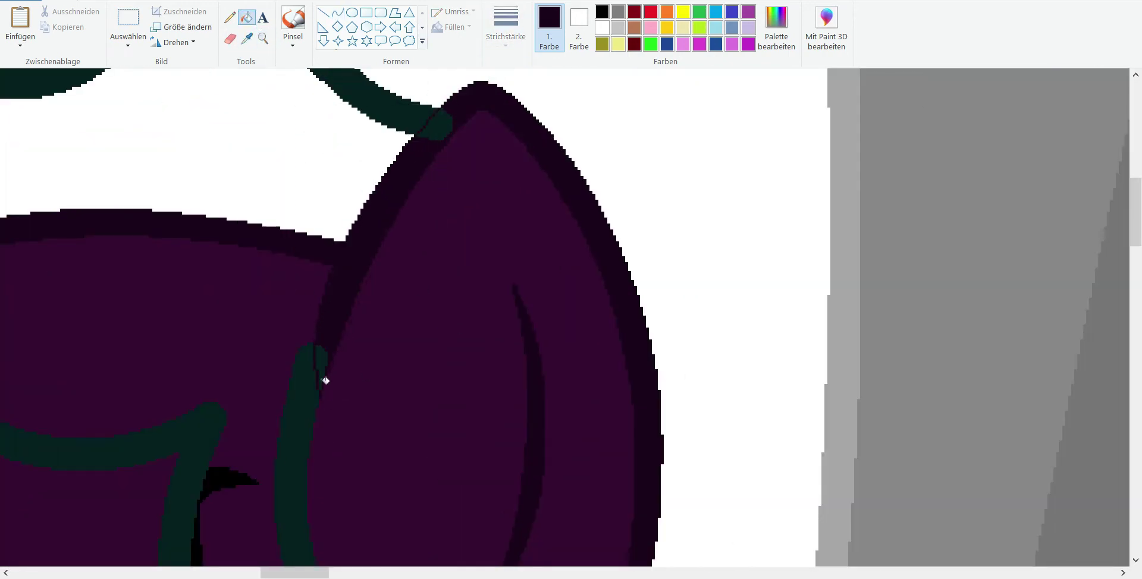
{"action": "right_click", "coordinate": [309, 367]}
{"action": "left_click", "coordinate": [310, 367]}
Step: Redraw the reflection's horn edges across both mane line ends with straight lines and fill the overlapping teal stubs in matching purple
{"action": "scroll", "coordinate": [280, 234], "scroll_direction": "left", "scroll_amount": 3}
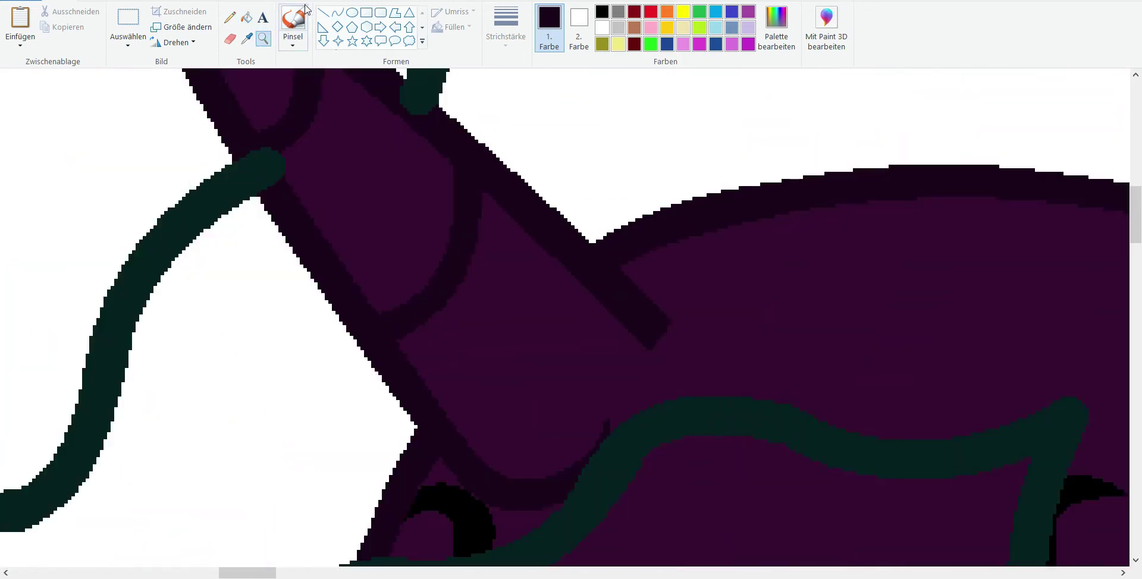
{"action": "left_click", "coordinate": [323, 12]}
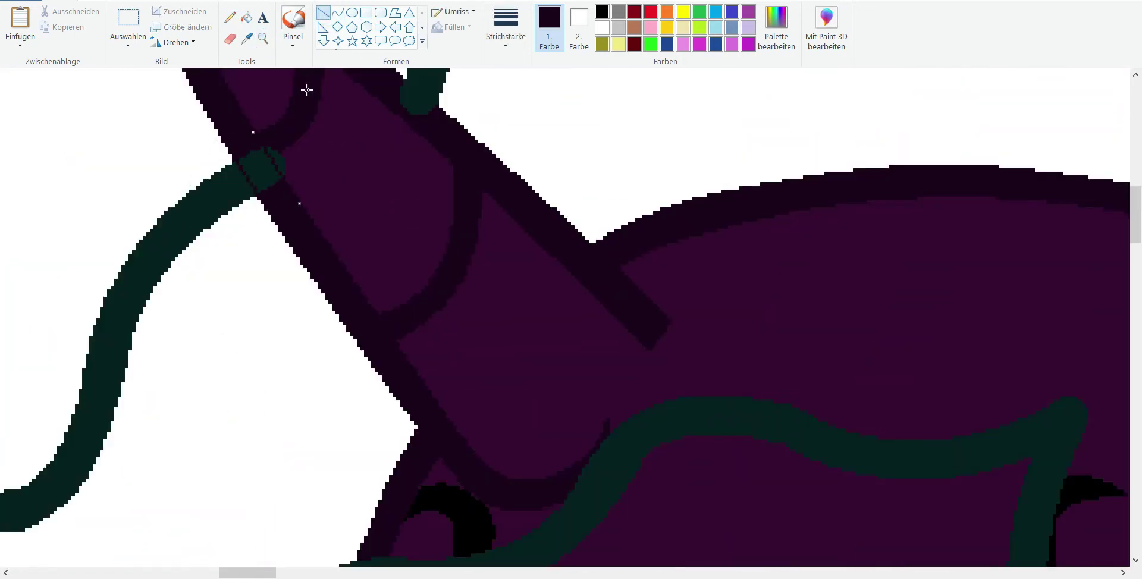
{"action": "scroll", "coordinate": [307, 90], "scroll_direction": "up", "scroll_amount": 2}
{"action": "left_click", "coordinate": [304, 255]}
{"action": "left_click", "coordinate": [246, 17]}
{"action": "left_click", "coordinate": [260, 274]}
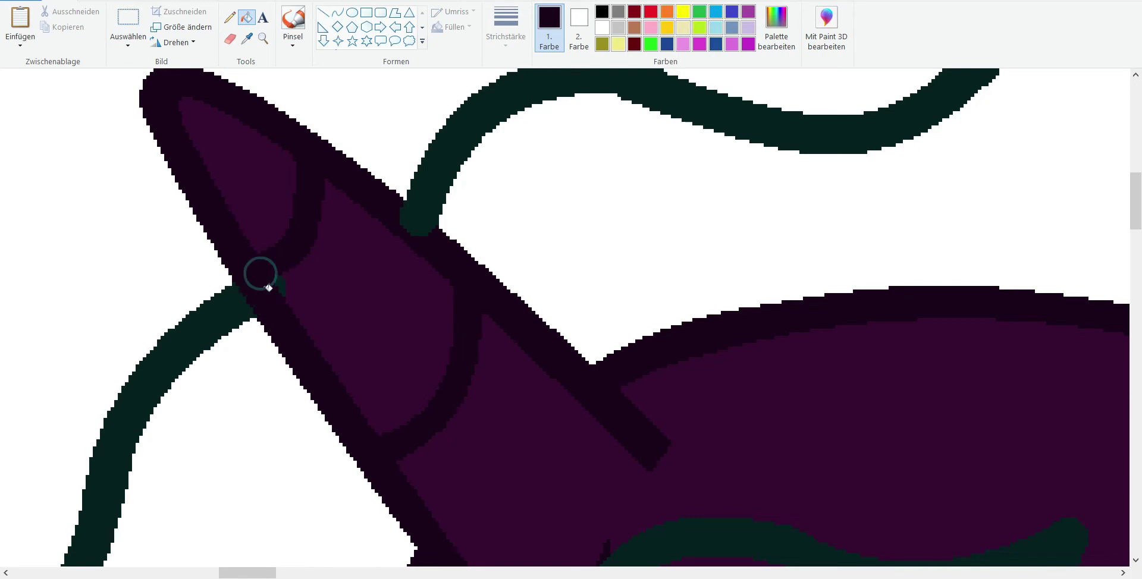
{"action": "left_click", "coordinate": [323, 13]}
{"action": "left_click", "coordinate": [247, 18]}
{"action": "left_click", "coordinate": [415, 221]}
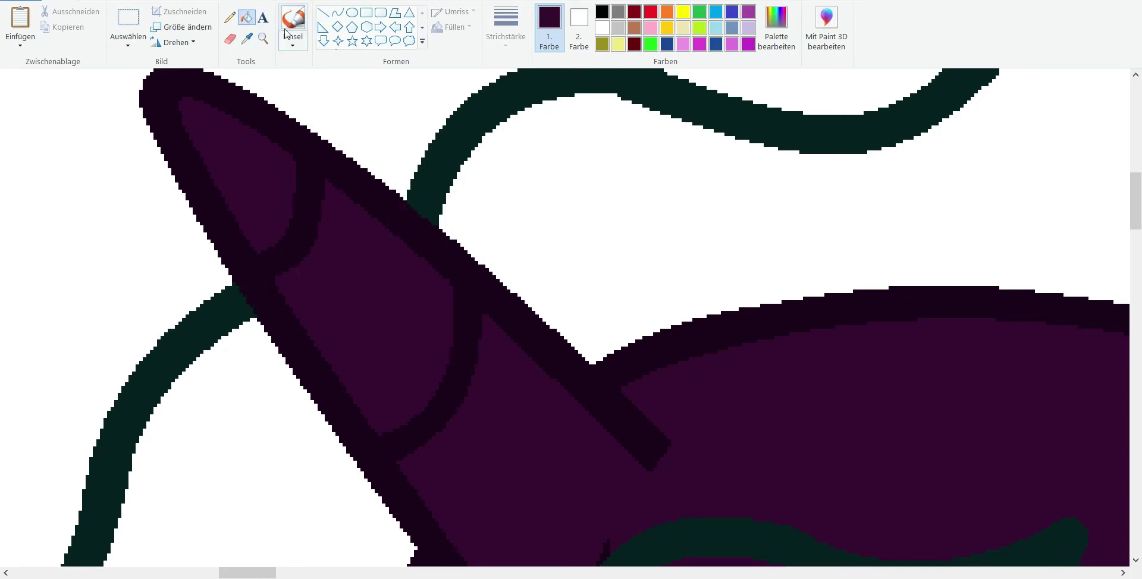
Step: Erase the head outline and forehead patch between the reflection's horn base and fringe with white
{"action": "left_click", "coordinate": [263, 38]}
{"action": "right_click", "coordinate": [373, 309]}
{"action": "scroll", "coordinate": [210, 276], "scroll_direction": "down", "scroll_amount": 3}
{"action": "left_click", "coordinate": [210, 276]}
{"action": "left_click", "coordinate": [395, 232]}
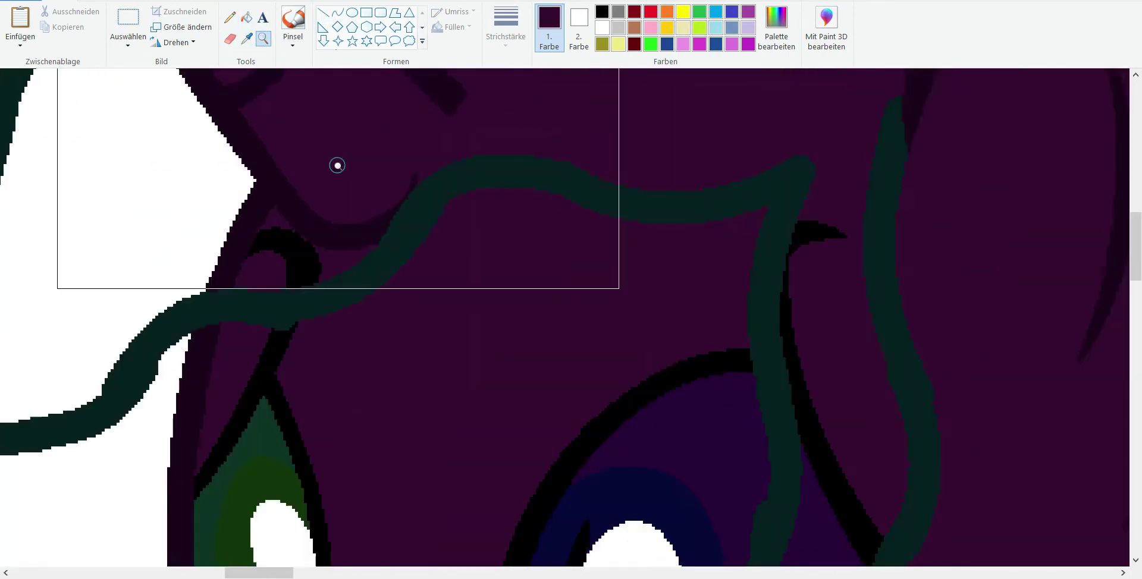
{"action": "left_click", "coordinate": [337, 166]}
{"action": "left_click", "coordinate": [349, 212]}
{"action": "left_click", "coordinate": [365, 222]}
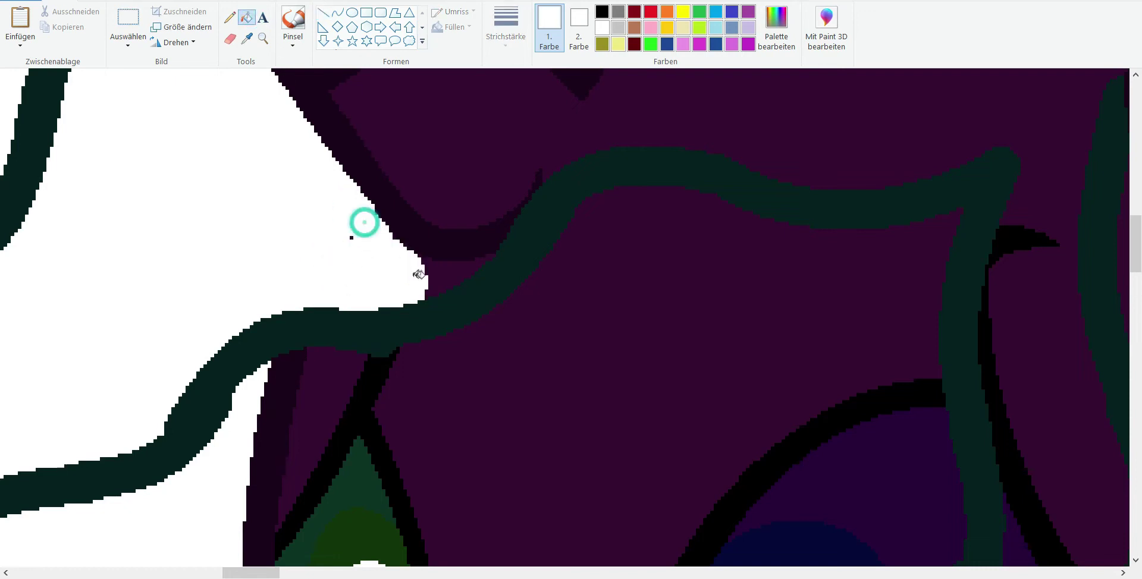
Step: Separate the head outline from the horn with a white line and fill the head area inside the mane and cheek strand white
{"action": "scroll", "coordinate": [375, 248], "scroll_direction": "up", "scroll_amount": 5}
{"action": "left_click", "coordinate": [323, 12]}
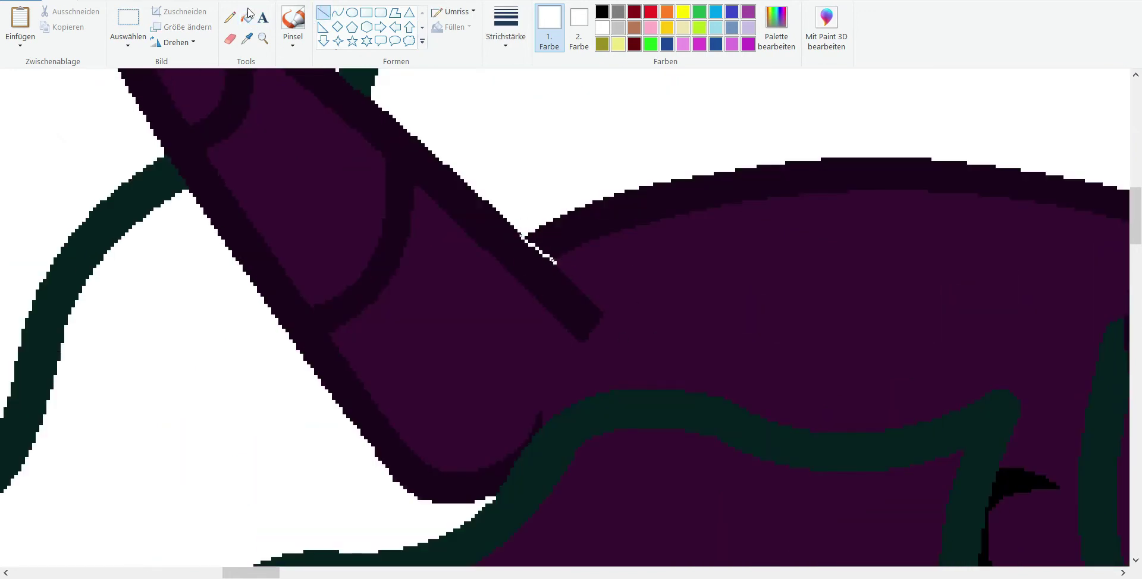
{"action": "left_click", "coordinate": [247, 17]}
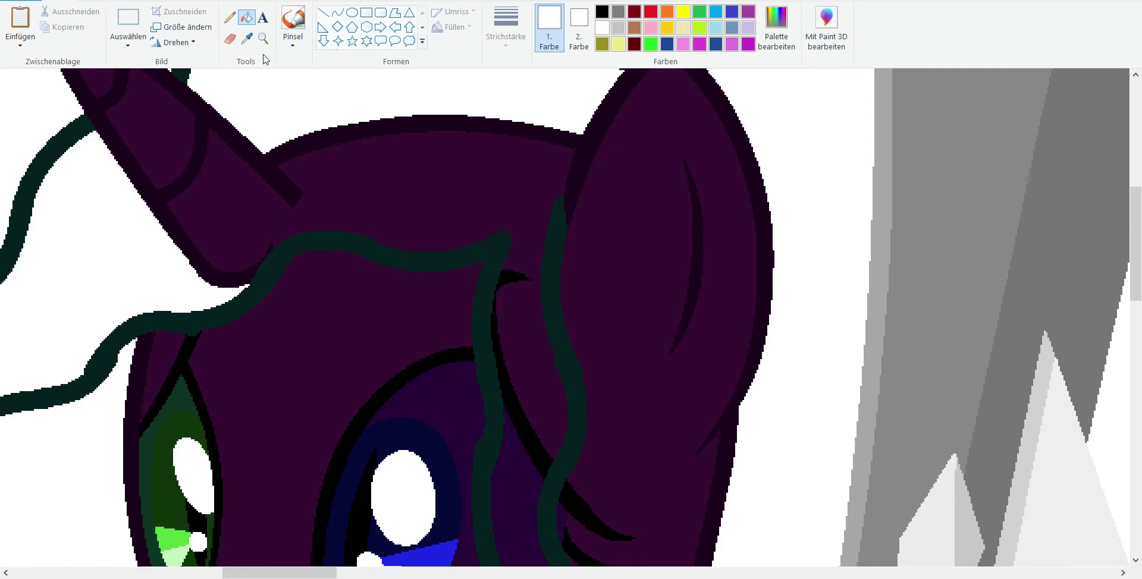
{"action": "left_click", "coordinate": [263, 39]}
{"action": "left_click", "coordinate": [280, 198]}
{"action": "left_click", "coordinate": [338, 14]}
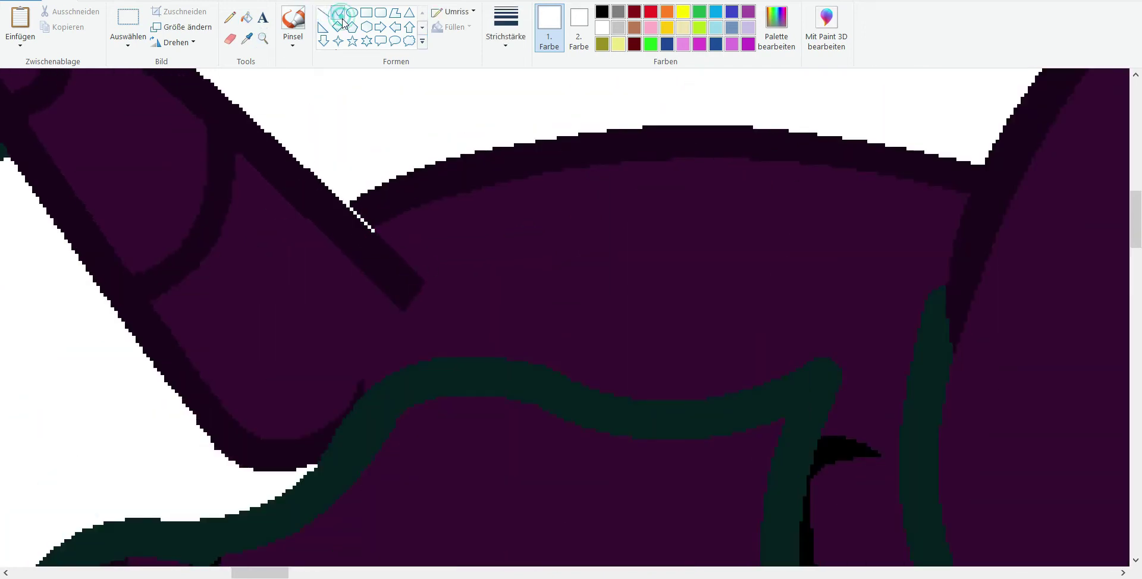
{"action": "left_click", "coordinate": [247, 17]}
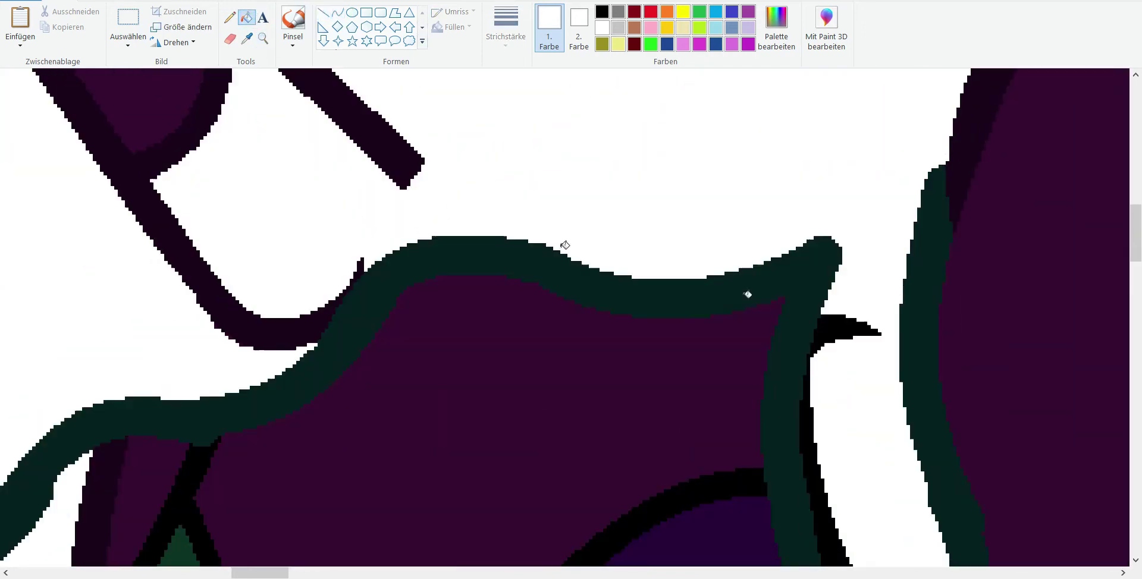
{"action": "left_click", "coordinate": [929, 339]}
Step: Redraw the reflection's dark purple chin outline over the upper end of the long hanging mane strand
{"action": "scroll", "coordinate": [637, 319], "scroll_direction": "down", "scroll_amount": 5}
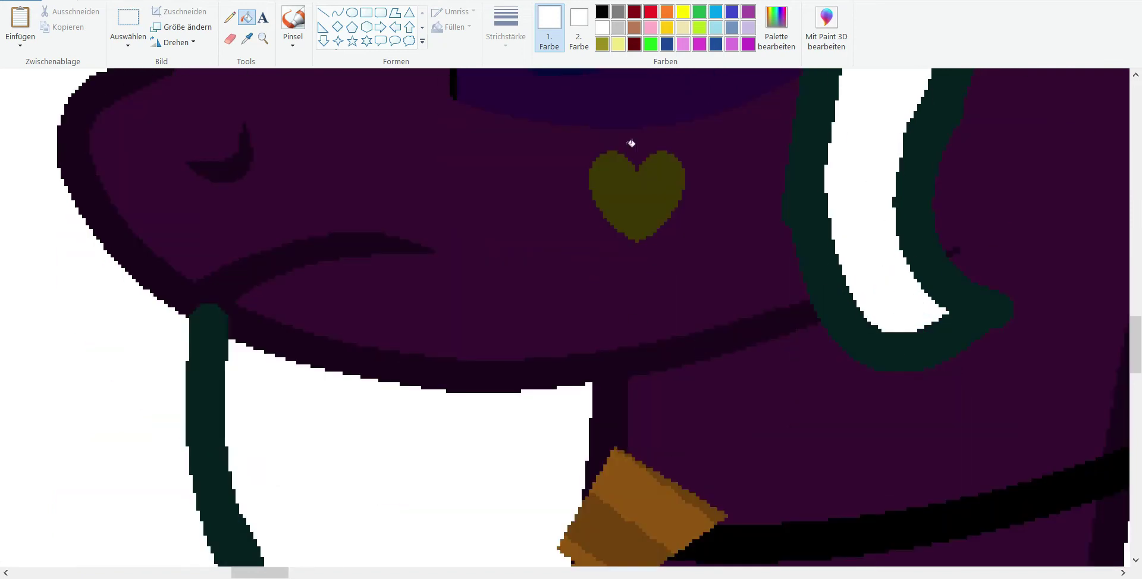
{"action": "left_click", "coordinate": [153, 292]}
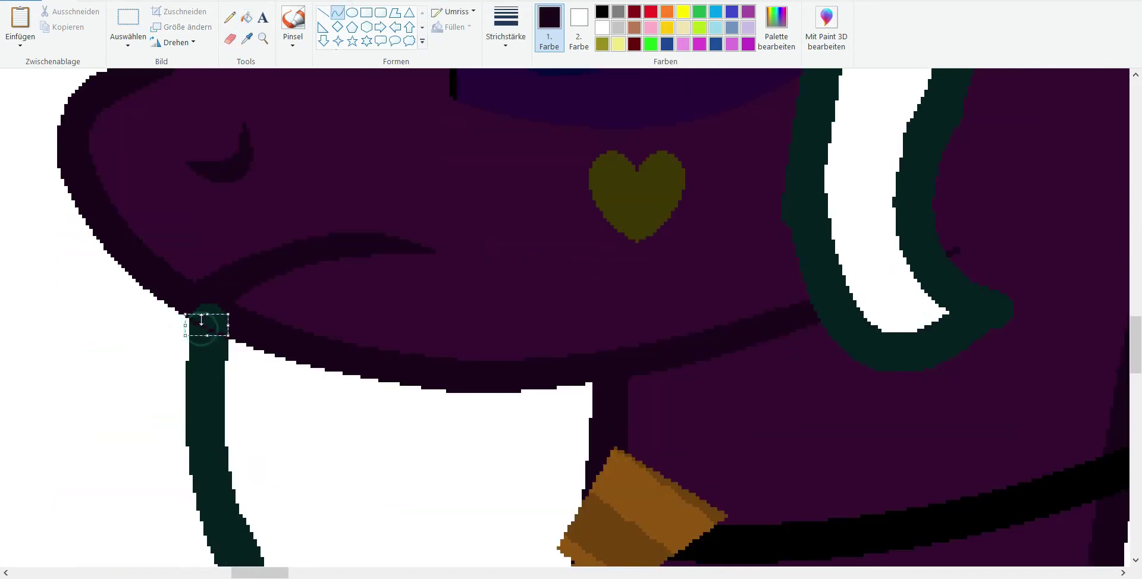
{"action": "left_click", "coordinate": [263, 38]}
{"action": "right_click", "coordinate": [256, 149]}
{"action": "left_click", "coordinate": [293, 178]}
{"action": "right_click", "coordinate": [212, 191]}
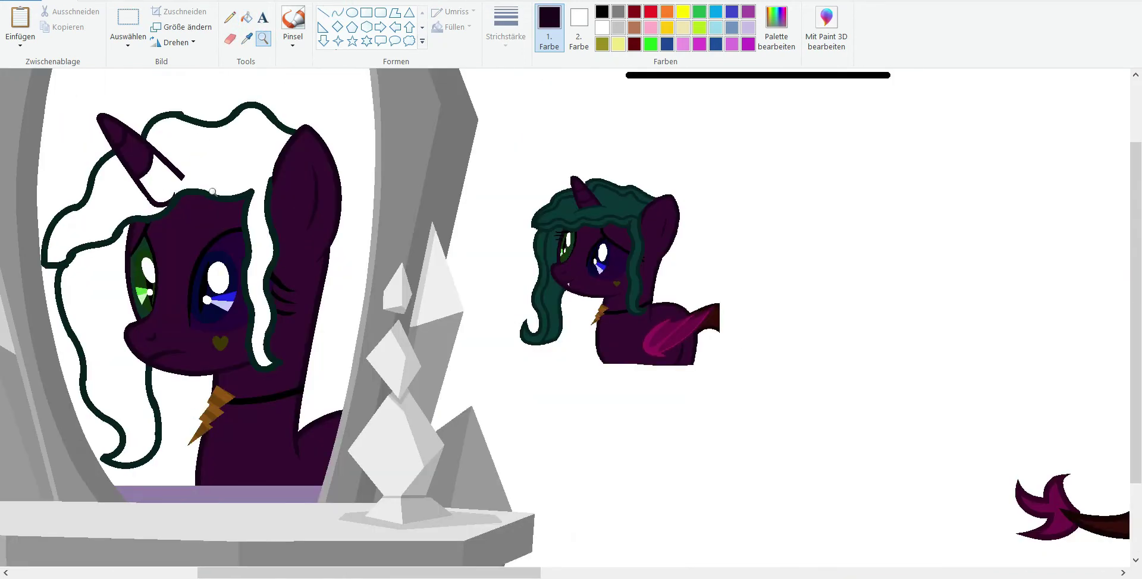
Step: Draw a thin wavy dark teal strand line from the fringe tip along the fringe's lower edge, past the horn to the ear
{"action": "left_click", "coordinate": [128, 19]}
{"action": "right_click", "coordinate": [91, 169]}
{"action": "left_click", "coordinate": [137, 193]}
{"action": "left_click", "coordinate": [337, 12]}
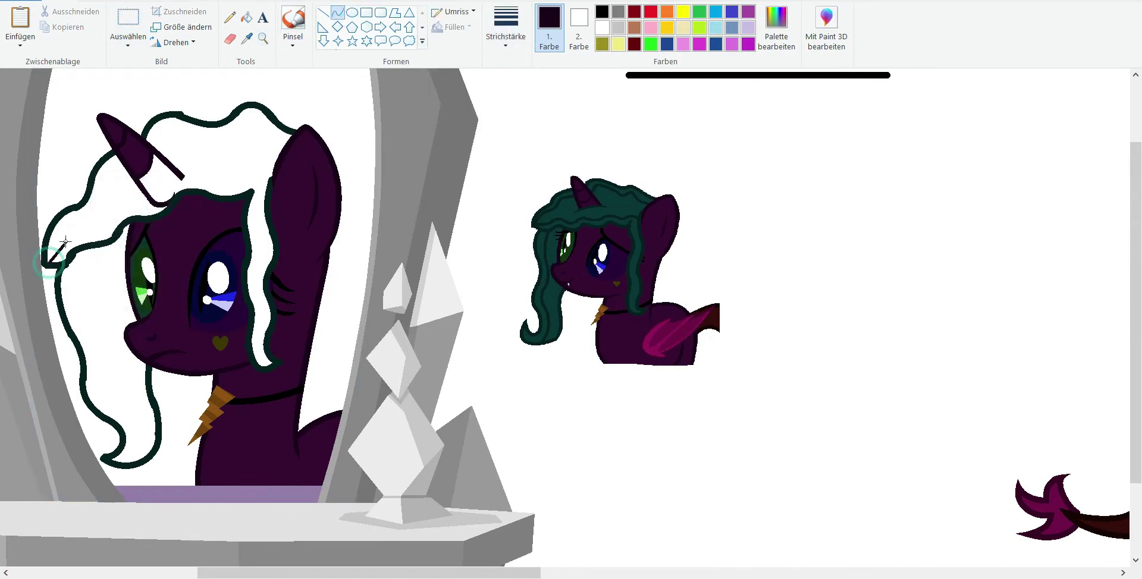
{"action": "left_click", "coordinate": [247, 38]}
{"action": "left_click", "coordinate": [46, 261]}
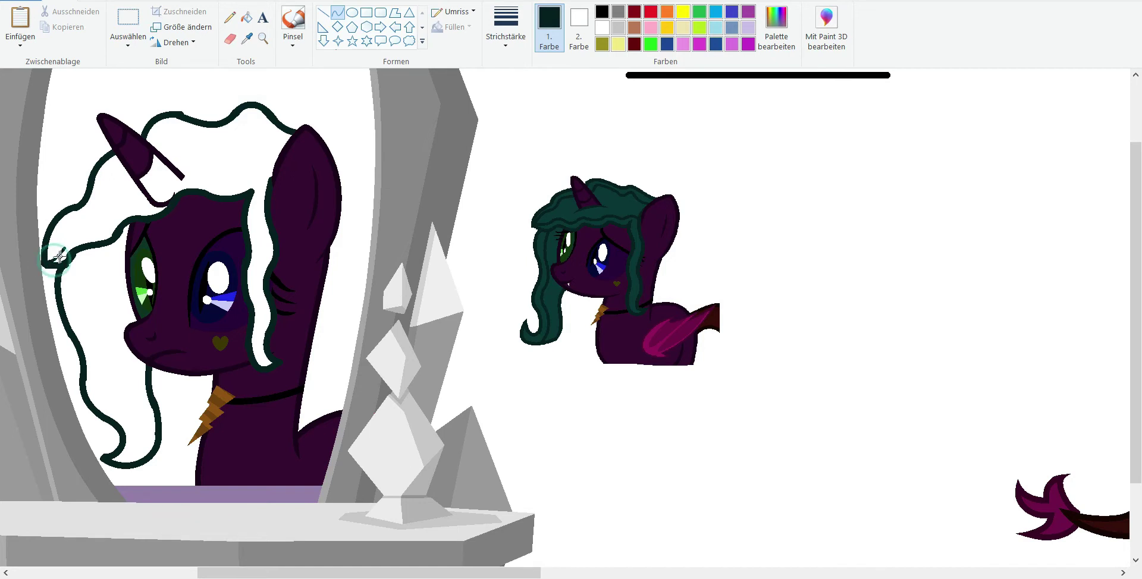
{"action": "left_click", "coordinate": [109, 225]}
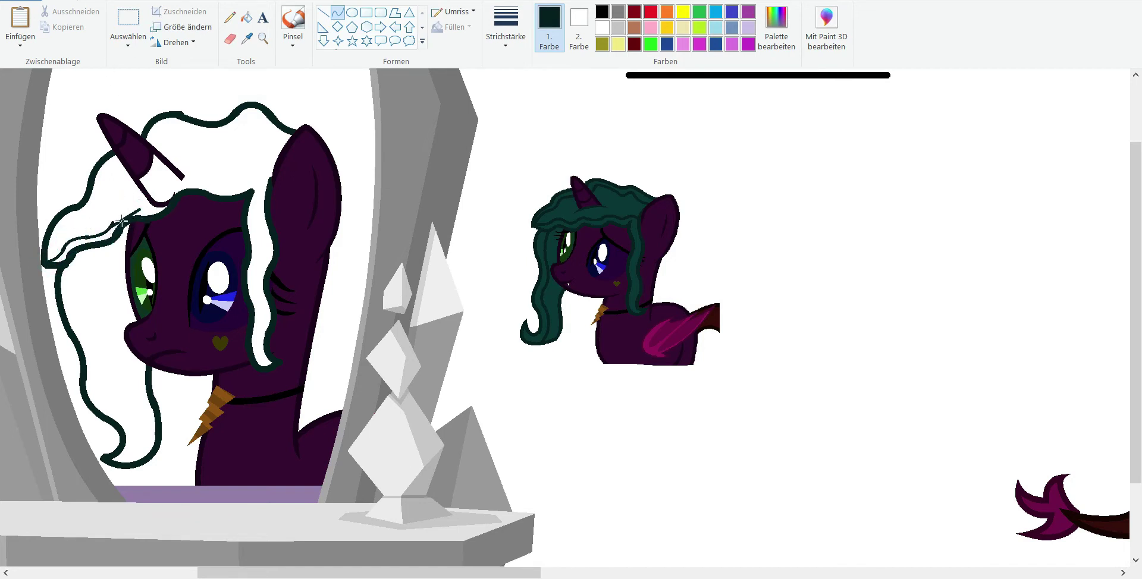
{"action": "left_click_drag", "start_coordinate": [170, 191], "coordinate": [190, 174]}
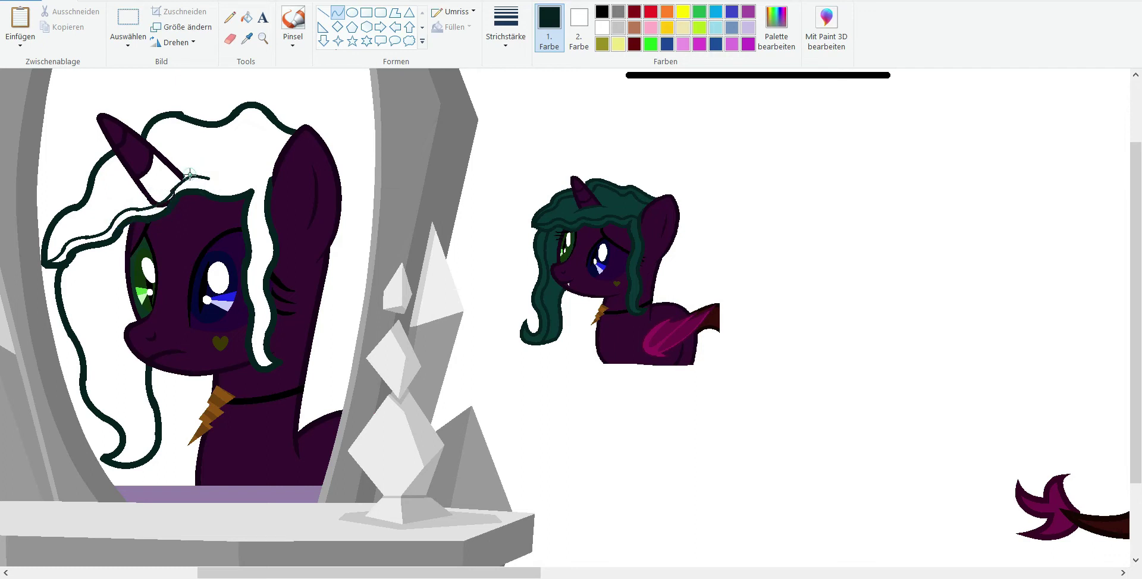
{"action": "left_click_drag", "start_coordinate": [266, 185], "coordinate": [244, 184]}
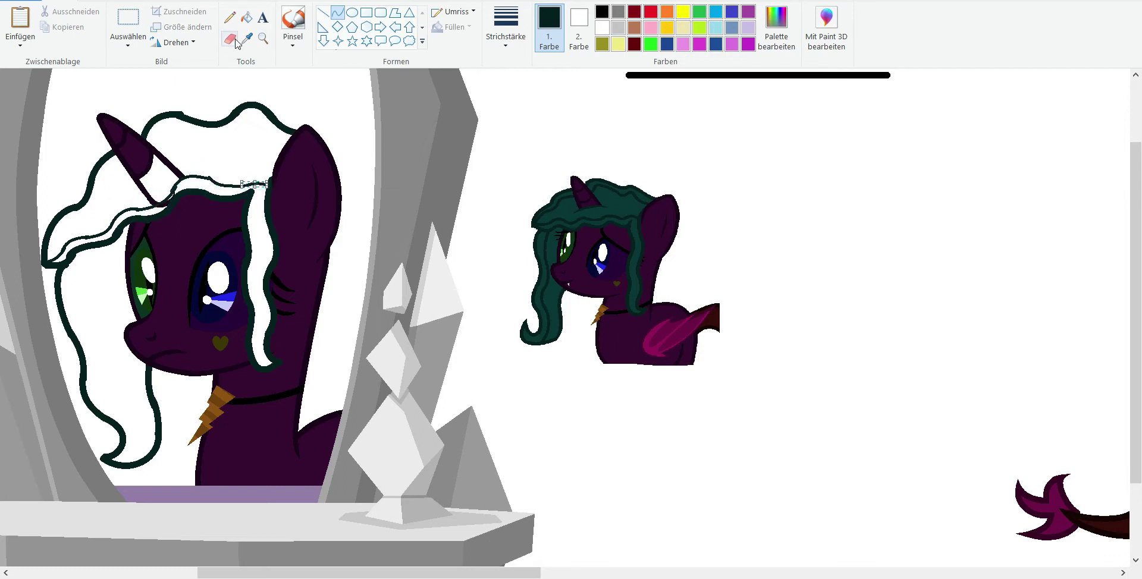
Step: Add a second thin wavy strand line from the fringe tip along the mane's upper outline, behind the horn to the ear
{"action": "scroll", "coordinate": [377, 191], "scroll_direction": "up", "scroll_amount": 1}
{"action": "left_click_drag", "start_coordinate": [159, 244], "coordinate": [97, 326]}
{"action": "left_click", "coordinate": [128, 253]}
{"action": "left_click", "coordinate": [194, 210]}
{"action": "left_click_drag", "start_coordinate": [205, 176], "coordinate": [259, 121]}
{"action": "left_click", "coordinate": [230, 184]}
{"action": "scroll", "coordinate": [238, 178], "scroll_direction": "up", "scroll_amount": 3}
{"action": "mouse_move", "coordinate": [306, 219]}
{"action": "left_mouse_down"}
{"action": "mouse_move", "coordinate": [365, 185]}
{"action": "mouse_move", "coordinate": [532, 182]}
{"action": "left_mouse_up"}
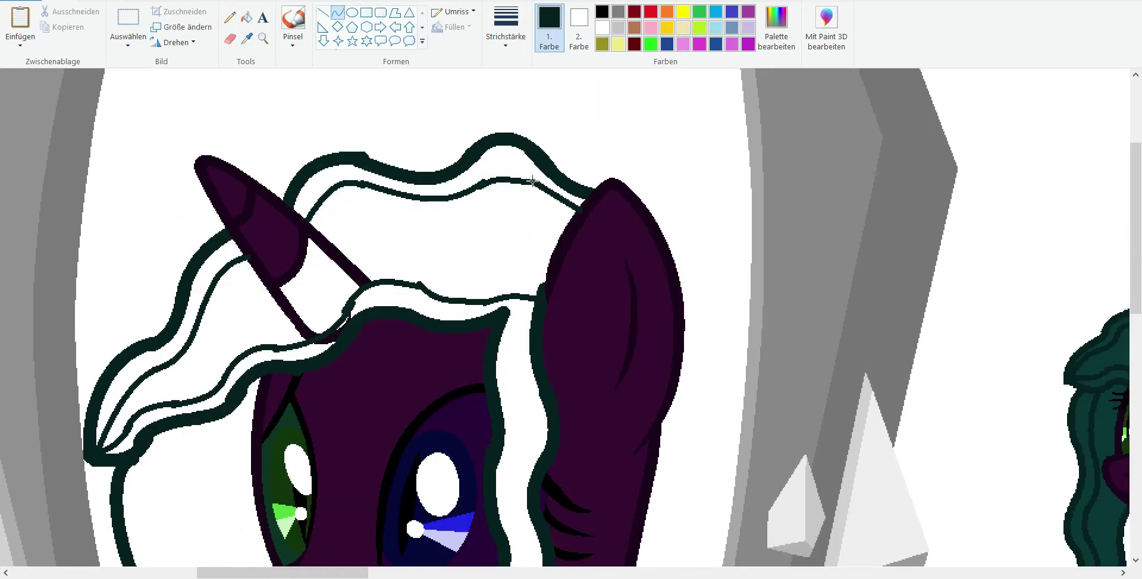
Step: Draw a thin wavy strand line down the inside of the long hanging mane strand to its curled end
{"action": "scroll", "coordinate": [492, 184], "scroll_direction": "left", "scroll_amount": 8}
{"action": "scroll", "coordinate": [492, 184], "scroll_direction": "down", "scroll_amount": 10}
{"action": "left_click", "coordinate": [337, 26]}
{"action": "scroll", "coordinate": [492, 184], "scroll_direction": "up", "scroll_amount": 3}
{"action": "left_click", "coordinate": [337, 12]}
{"action": "left_click_drag", "start_coordinate": [502, 145], "coordinate": [518, 311]}
{"action": "mouse_move", "coordinate": [485, 226]}
{"action": "left_mouse_down"}
{"action": "mouse_move", "coordinate": [528, 364]}
{"action": "mouse_move", "coordinate": [541, 357]}
{"action": "mouse_move", "coordinate": [535, 410]}
{"action": "left_mouse_up"}
{"action": "scroll", "coordinate": [454, 326], "scroll_direction": "down", "scroll_amount": 3}
{"action": "scroll", "coordinate": [454, 327], "scroll_direction": "right", "scroll_amount": 5}
{"action": "left_click_drag", "start_coordinate": [224, 282], "coordinate": [270, 372]}
{"action": "left_click", "coordinate": [288, 305]}
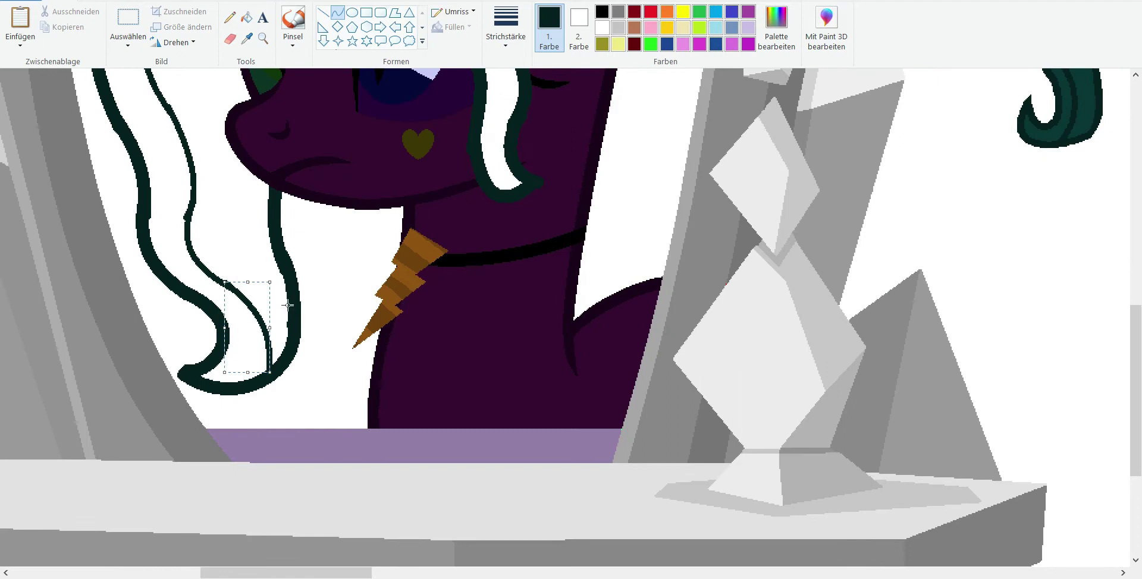
Step: Smooth the bumps in the lower fringe strand line with short white curves
{"action": "scroll", "coordinate": [288, 306], "scroll_direction": "up", "scroll_amount": 5}
{"action": "scroll", "coordinate": [280, 129], "scroll_direction": "up", "scroll_amount": 3}
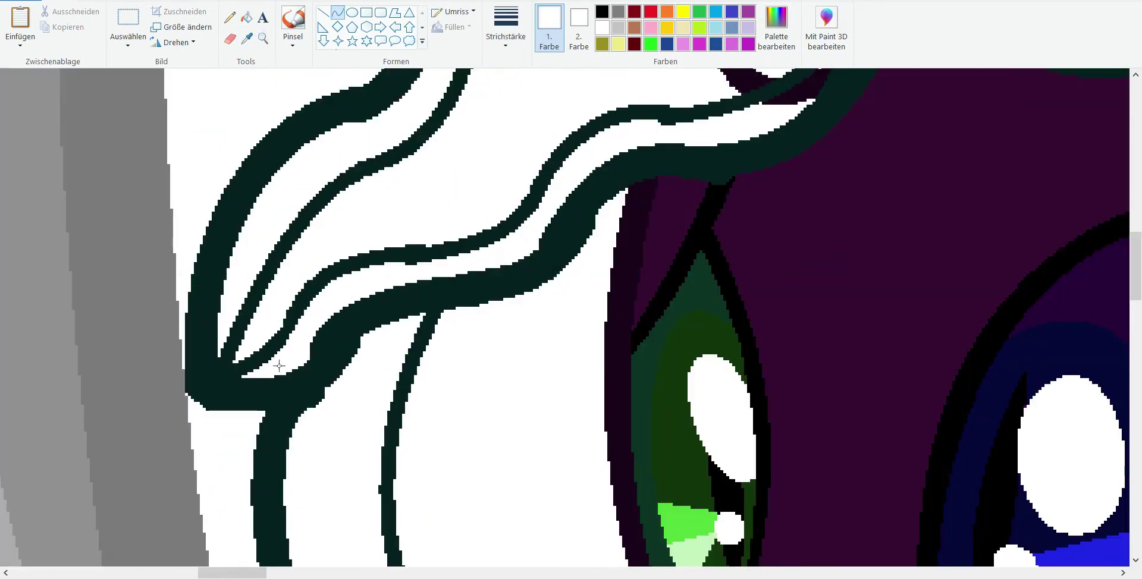
{"action": "mouse_move", "coordinate": [262, 341]}
{"action": "left_mouse_down"}
{"action": "mouse_move", "coordinate": [298, 285]}
{"action": "mouse_move", "coordinate": [292, 297]}
{"action": "left_mouse_up"}
{"action": "left_click_drag", "start_coordinate": [648, 129], "coordinate": [717, 128]}
{"action": "left_click", "coordinate": [698, 131]}
{"action": "left_click_drag", "start_coordinate": [396, 274], "coordinate": [460, 266]}
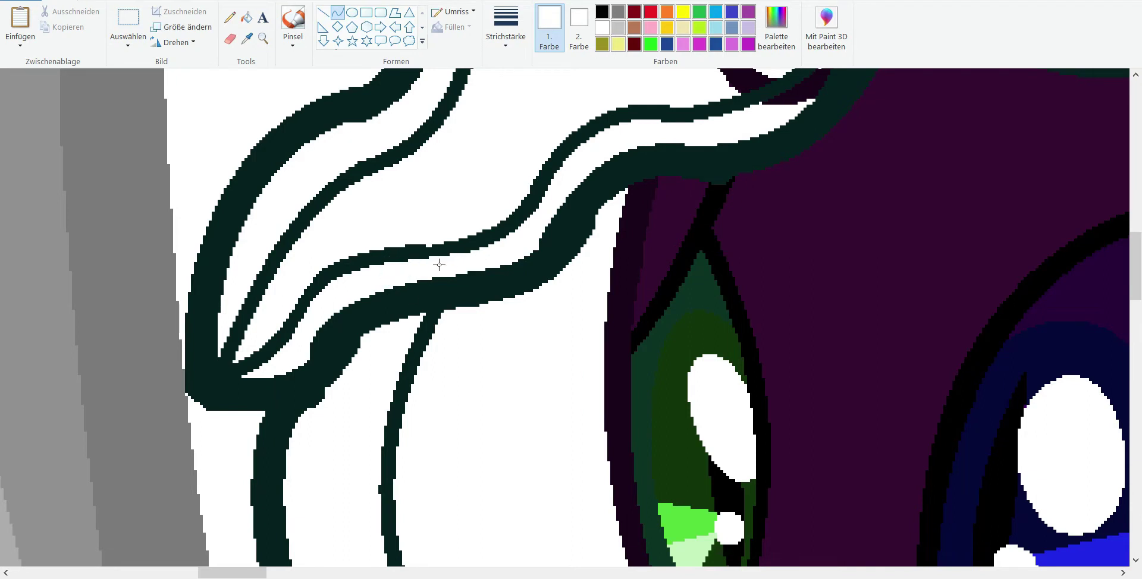
Step: Smooth the thin upper strand lines in the fringe and between the horn and ear with white curves
{"action": "scroll", "coordinate": [438, 265], "scroll_direction": "down", "scroll_amount": 2}
{"action": "scroll", "coordinate": [677, 230], "scroll_direction": "up", "scroll_amount": 4}
{"action": "left_click_drag", "start_coordinate": [322, 173], "coordinate": [281, 228]}
{"action": "scroll", "coordinate": [512, 122], "scroll_direction": "up", "scroll_amount": 5}
{"action": "mouse_move", "coordinate": [800, 316]}
{"action": "left_mouse_down"}
{"action": "mouse_move", "coordinate": [865, 284]}
{"action": "mouse_move", "coordinate": [674, 292]}
{"action": "left_mouse_up"}
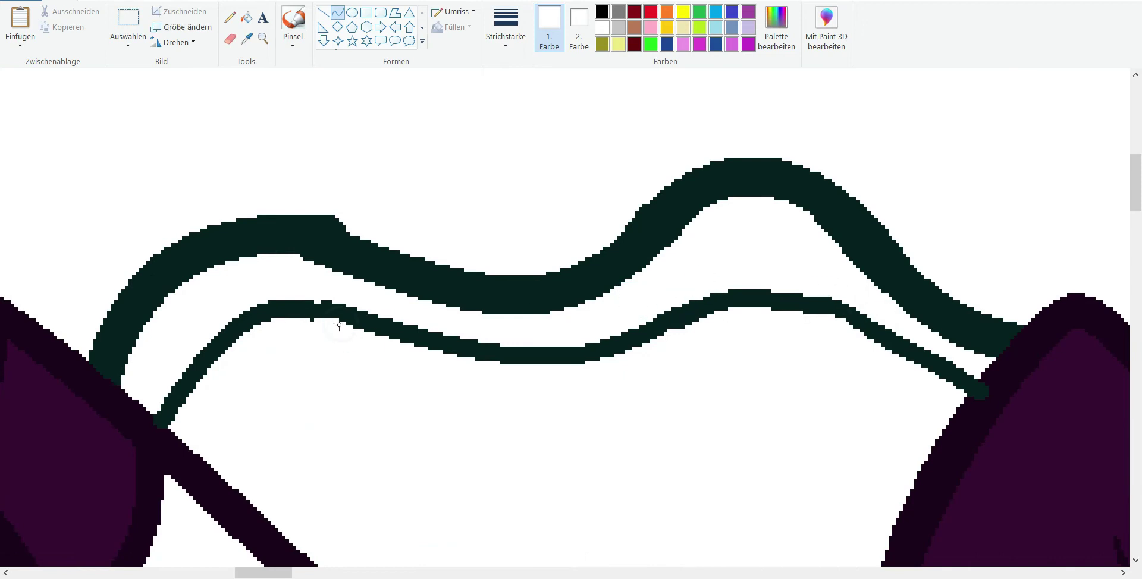
Step: Trim the uneven parts of the thin line inside the long hanging mane strand with a white curve
{"action": "scroll", "coordinate": [339, 325], "scroll_direction": "down", "scroll_amount": 2}
{"action": "scroll", "coordinate": [288, 349], "scroll_direction": "up", "scroll_amount": 2}
{"action": "scroll", "coordinate": [347, 149], "scroll_direction": "down", "scroll_amount": 5}
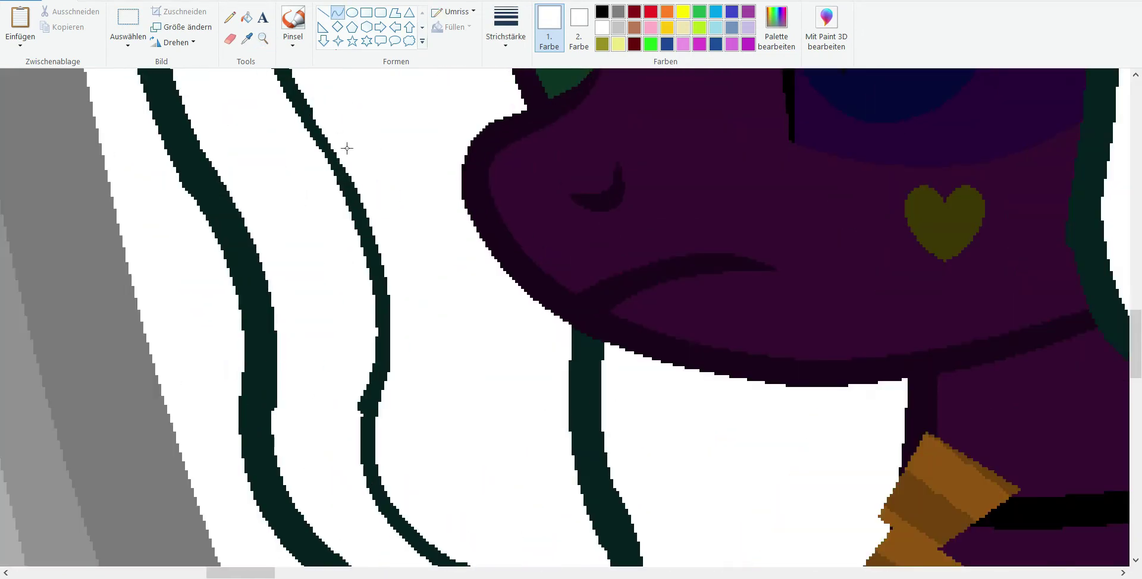
{"action": "left_click_drag", "start_coordinate": [355, 164], "coordinate": [319, 108]}
{"action": "scroll", "coordinate": [486, 299], "scroll_direction": "down", "scroll_amount": 5}
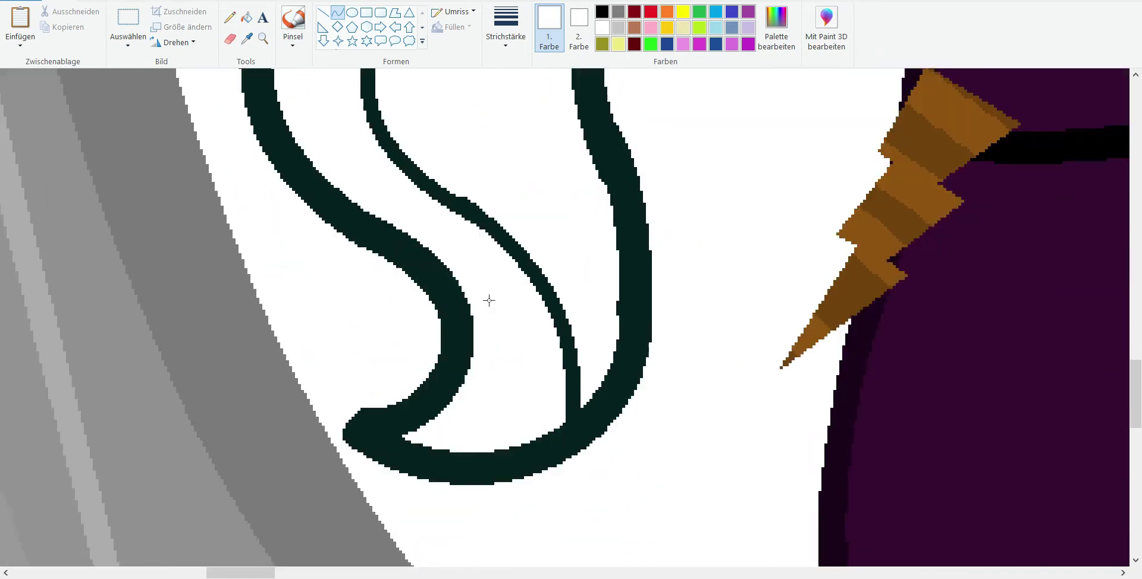
Step: Recolour the mane's outer outline between horn and ear dark red and lay a dark teal copy slightly lower over it
{"action": "left_click", "coordinate": [263, 39]}
{"action": "scroll", "coordinate": [408, 214], "scroll_direction": "up", "scroll_amount": 10}
{"action": "left_click", "coordinate": [635, 15]}
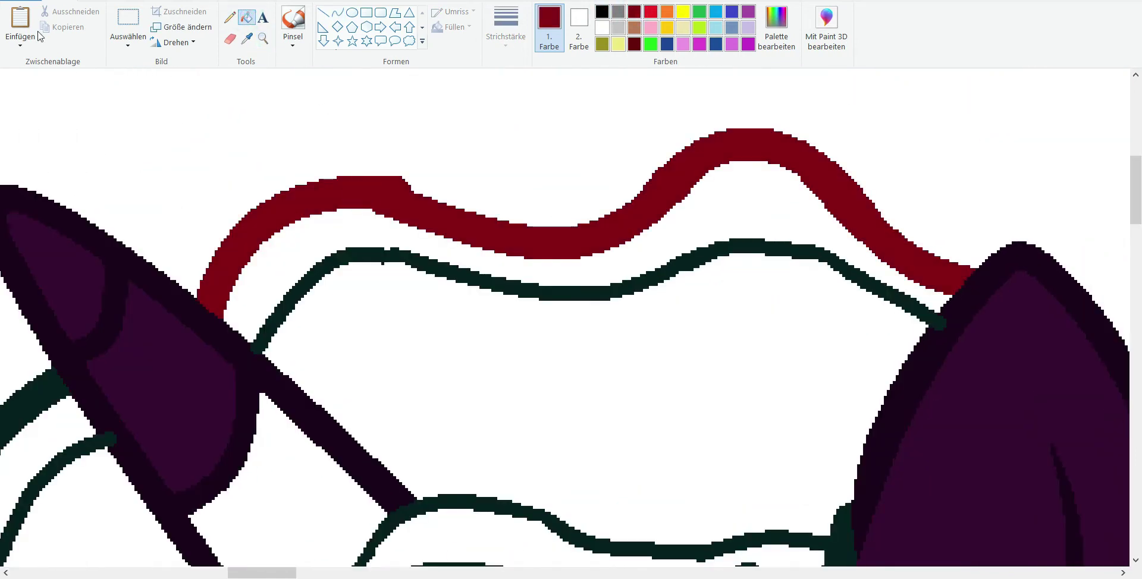
{"action": "left_click", "coordinate": [128, 18]}
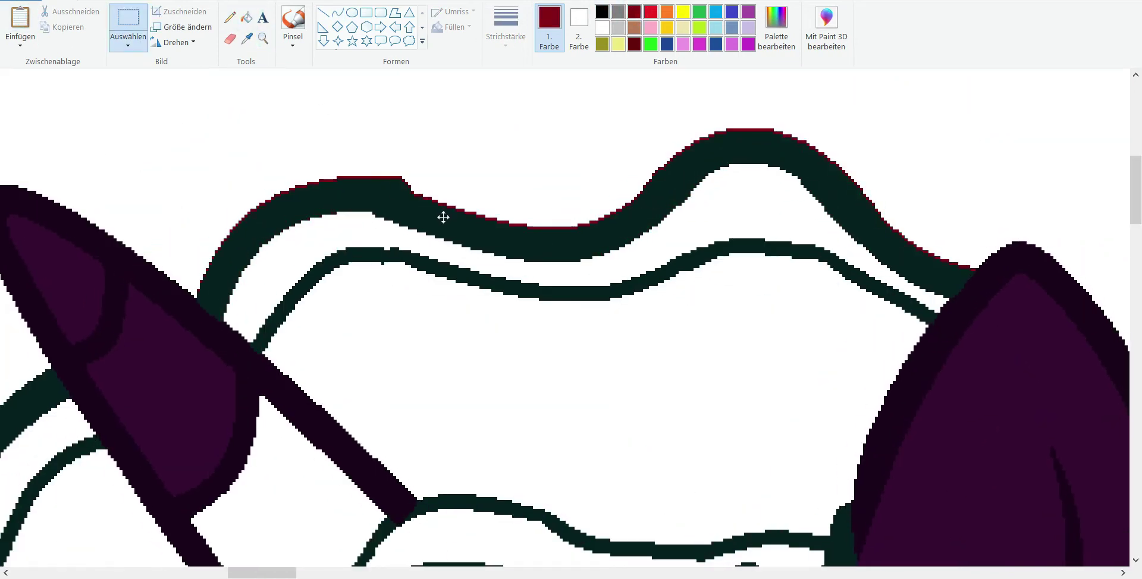
{"action": "left_click", "coordinate": [263, 38]}
{"action": "right_click", "coordinate": [277, 124]}
{"action": "right_click", "coordinate": [277, 125]}
{"action": "left_click", "coordinate": [278, 128]}
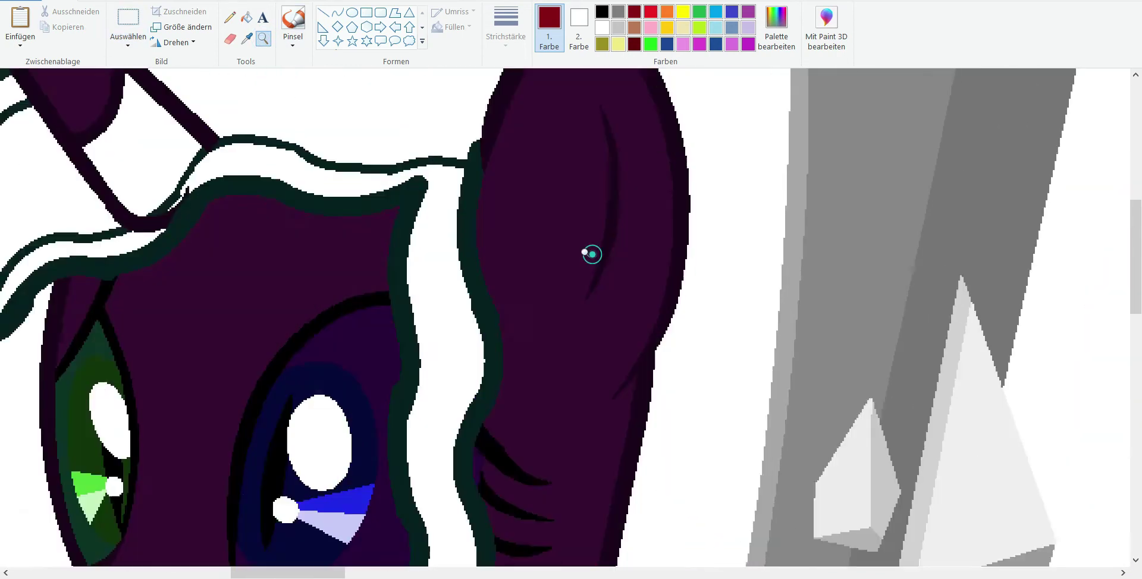
{"action": "left_click", "coordinate": [592, 250]}
{"action": "left_click", "coordinate": [246, 17]}
{"action": "left_click", "coordinate": [232, 231]}
{"action": "key", "text": "ctrl+z"}
Step: Draw a dark teal curve across the reflection's horn base to join the thin fringe line, and fill the horn outline beneath it white
{"action": "left_click", "coordinate": [262, 38]}
{"action": "right_click", "coordinate": [232, 231]}
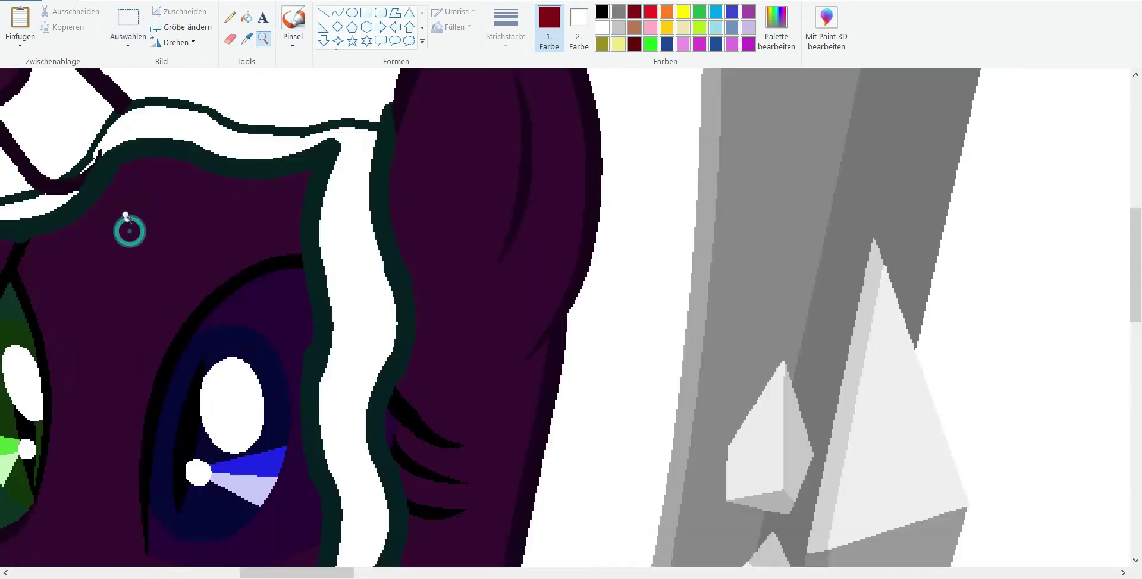
{"action": "left_click", "coordinate": [123, 230]}
{"action": "left_click", "coordinate": [247, 38]}
{"action": "left_click", "coordinate": [417, 196]}
{"action": "left_click", "coordinate": [341, 17]}
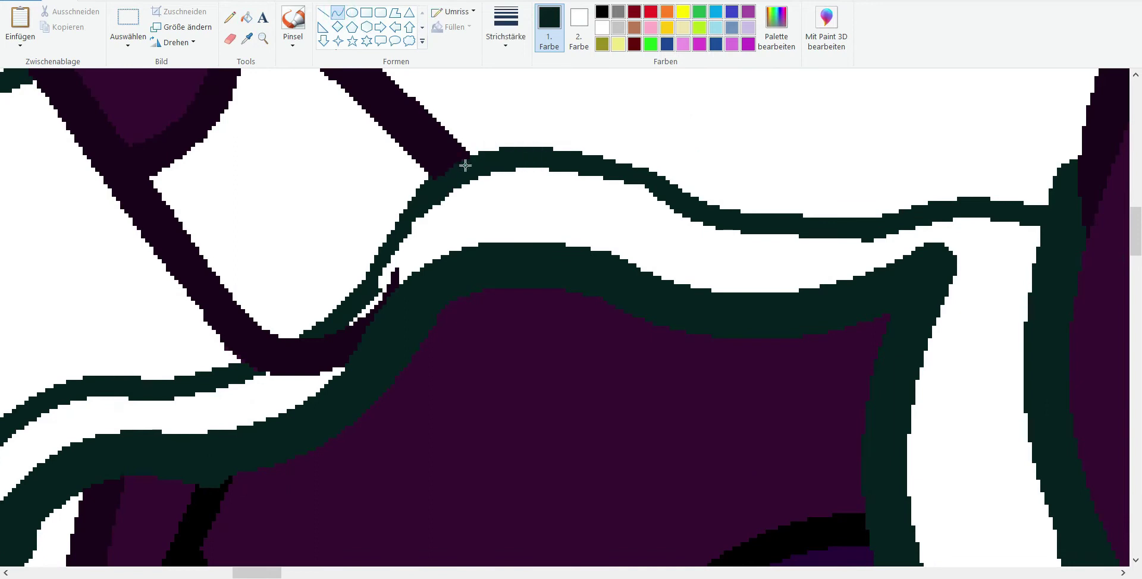
{"action": "left_click_drag", "start_coordinate": [470, 156], "coordinate": [241, 364]}
{"action": "left_click_drag", "start_coordinate": [309, 333], "coordinate": [277, 359]}
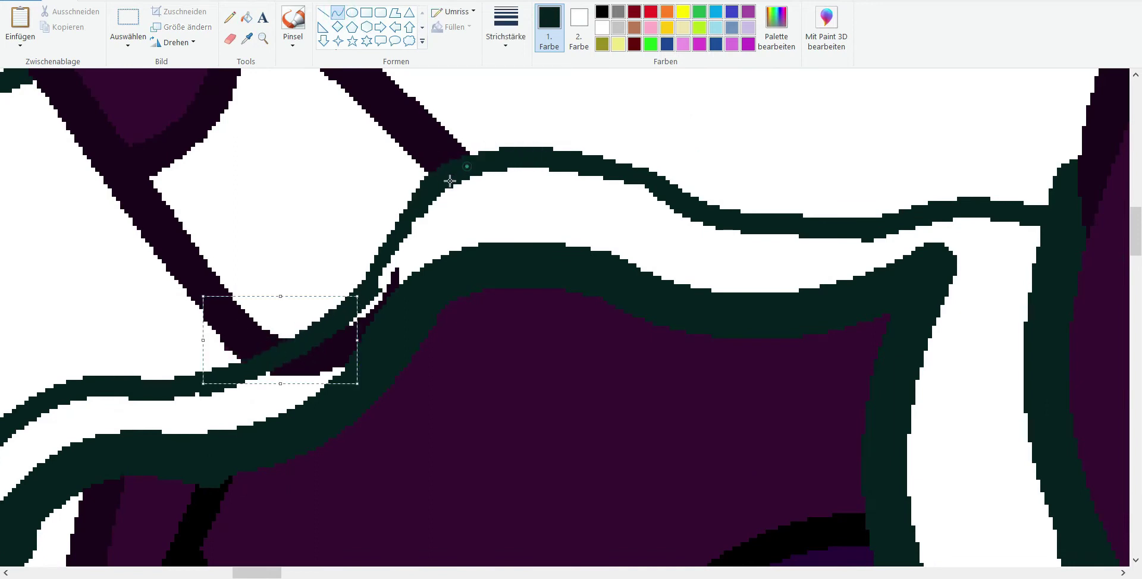
{"action": "left_click", "coordinate": [230, 39]}
{"action": "left_click", "coordinate": [263, 39]}
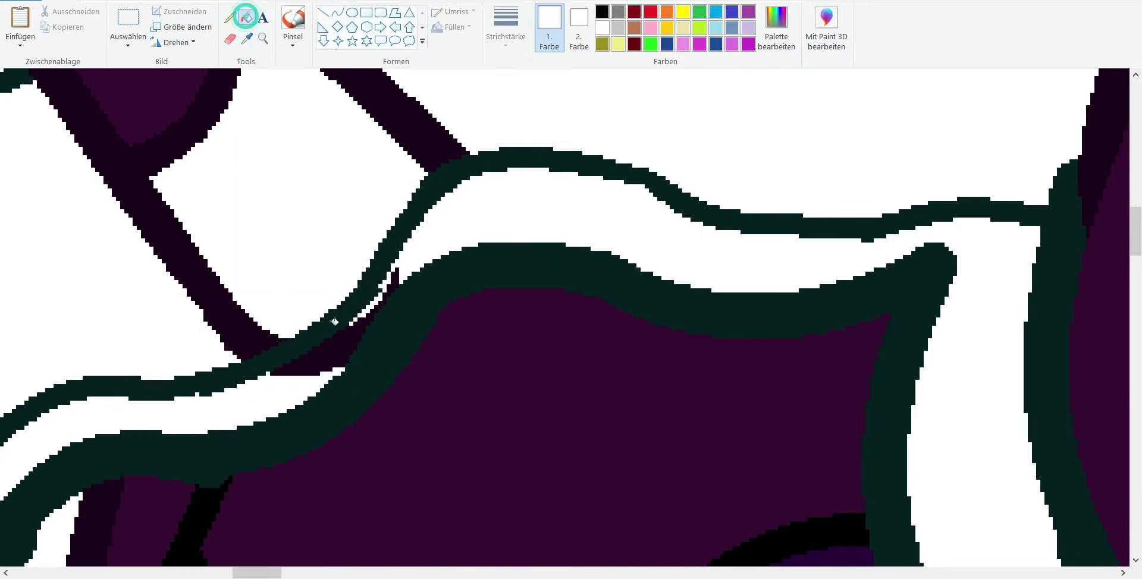
{"action": "right_click", "coordinate": [258, 186]}
{"action": "right_click", "coordinate": [376, 145]}
{"action": "left_click", "coordinate": [618, 11]}
{"action": "left_click", "coordinate": [323, 12]}
{"action": "left_click", "coordinate": [505, 27]}
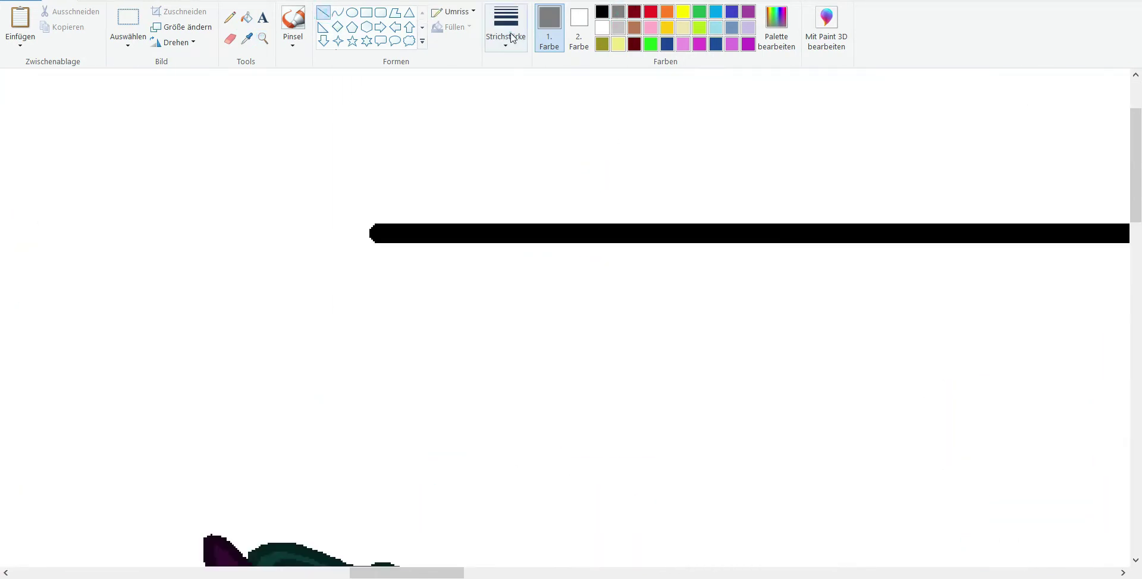
{"action": "left_click", "coordinate": [478, 98]}
{"action": "left_click_drag", "start_coordinate": [369, 233], "coordinate": [1129, 231]}
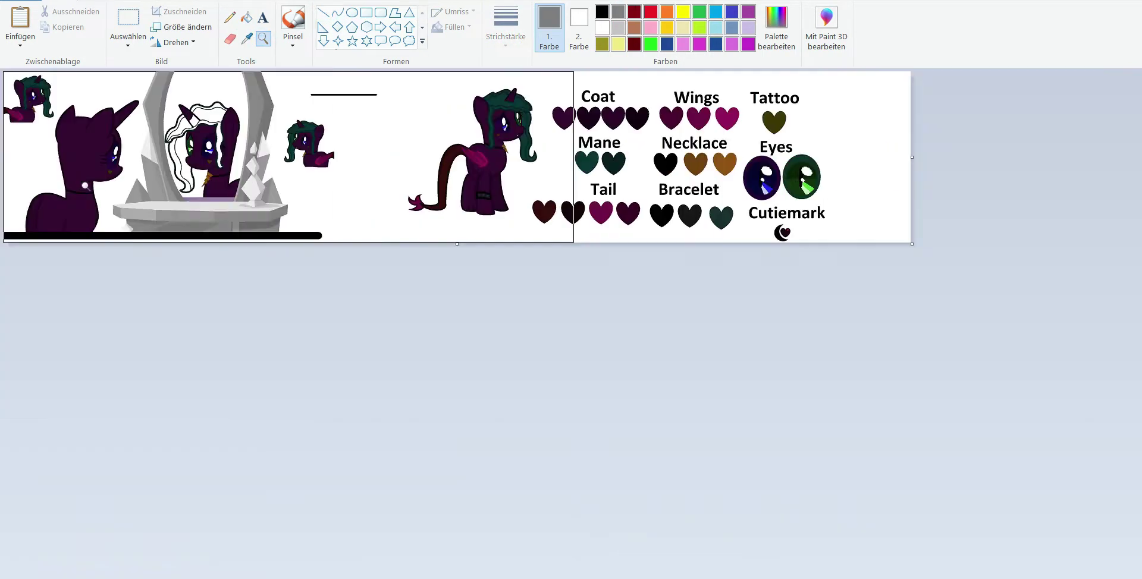
Step: Draw a dark teal curve across the lower horn and fill the horn section above it dark purple
{"action": "scroll", "coordinate": [443, 173], "scroll_direction": "up", "scroll_amount": 4}
{"action": "left_click_drag", "start_coordinate": [443, 174], "coordinate": [244, 338]}
{"action": "left_click_drag", "start_coordinate": [352, 199], "coordinate": [311, 229]}
{"action": "left_click", "coordinate": [246, 39]}
{"action": "left_click", "coordinate": [211, 378]}
Step: Try to trim the underside of the dark teal curve across the horn with a white curve
{"action": "left_click_drag", "start_coordinate": [244, 338], "coordinate": [437, 169]}
{"action": "left_click", "coordinate": [314, 267]}
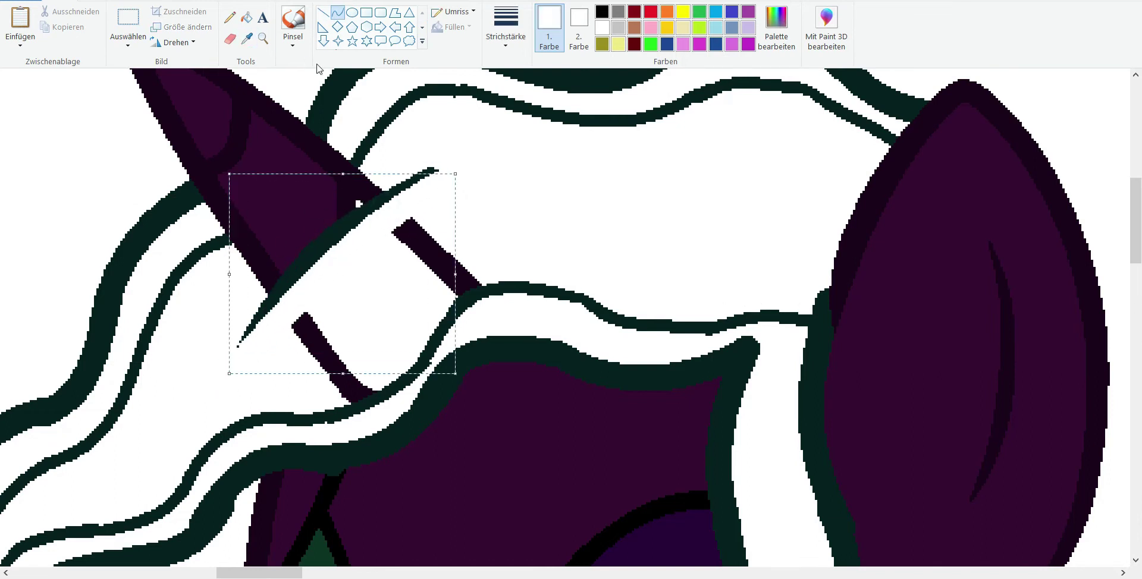
{"action": "scroll", "coordinate": [360, 179], "scroll_direction": "up", "scroll_amount": 1}
{"action": "left_click", "coordinate": [263, 38]}
{"action": "left_click", "coordinate": [217, 383]}
{"action": "left_click", "coordinate": [338, 12]}
{"action": "left_click_drag", "start_coordinate": [219, 378], "coordinate": [373, 225]}
{"action": "key", "text": "ctrl+z"}
{"action": "key", "text": "ctrl+z"}
Step: Taper the dark teal curve across the horn to points at both ends with a white curve along its underside
{"action": "left_click", "coordinate": [306, 291]}
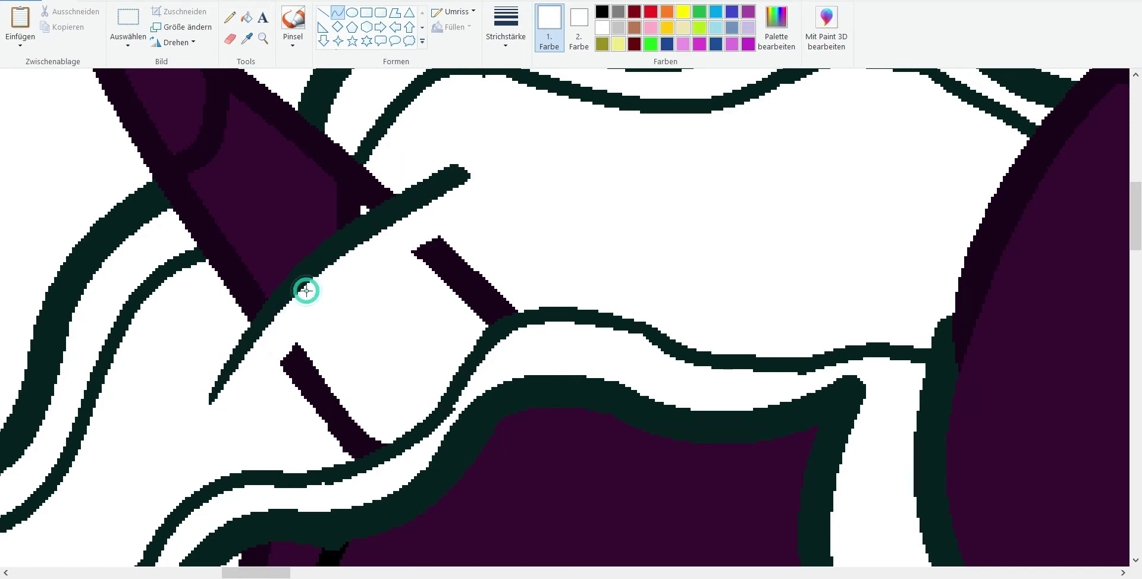
{"action": "left_click_drag", "start_coordinate": [306, 291], "coordinate": [381, 226]}
{"action": "key", "text": "ctrl+z"}
{"action": "left_click", "coordinate": [331, 264]}
{"action": "mouse_move", "coordinate": [331, 265]}
{"action": "left_mouse_down"}
{"action": "mouse_move", "coordinate": [464, 172]}
{"action": "mouse_move", "coordinate": [476, 179]}
{"action": "mouse_move", "coordinate": [364, 204]}
{"action": "mouse_move", "coordinate": [467, 163]}
{"action": "left_mouse_up"}
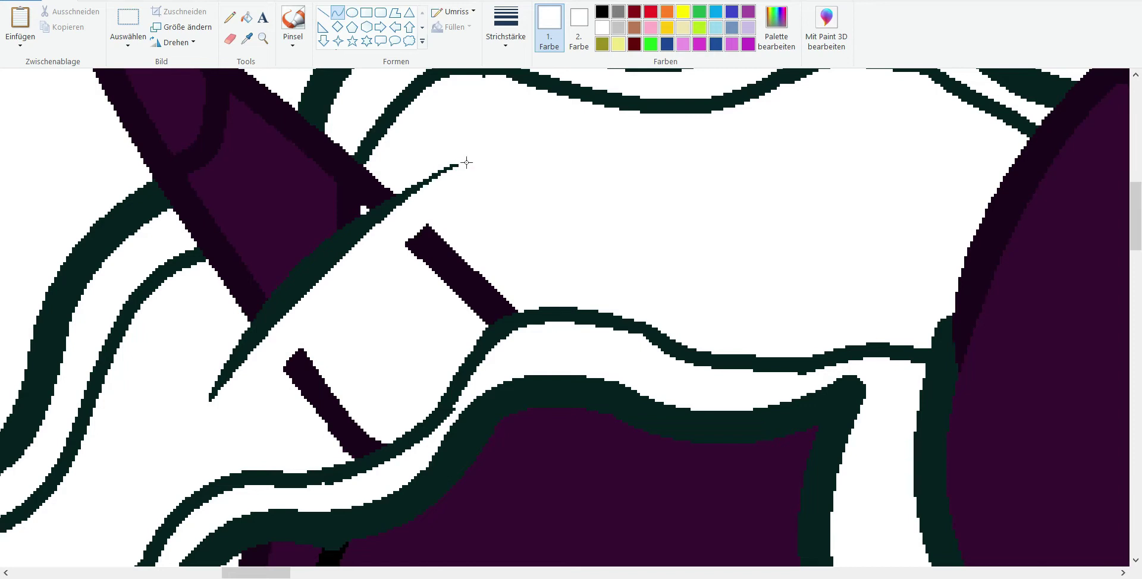
Step: Fill the leftover horn outlines below the teal curve white and the small white gap inside the horn dark purple
{"action": "left_click", "coordinate": [247, 17]}
{"action": "scroll", "coordinate": [329, 260], "scroll_direction": "up", "scroll_amount": 1}
{"action": "left_click", "coordinate": [347, 311]}
{"action": "left_click", "coordinate": [457, 149]}
{"action": "scroll", "coordinate": [250, 51], "scroll_direction": "down", "scroll_amount": 2}
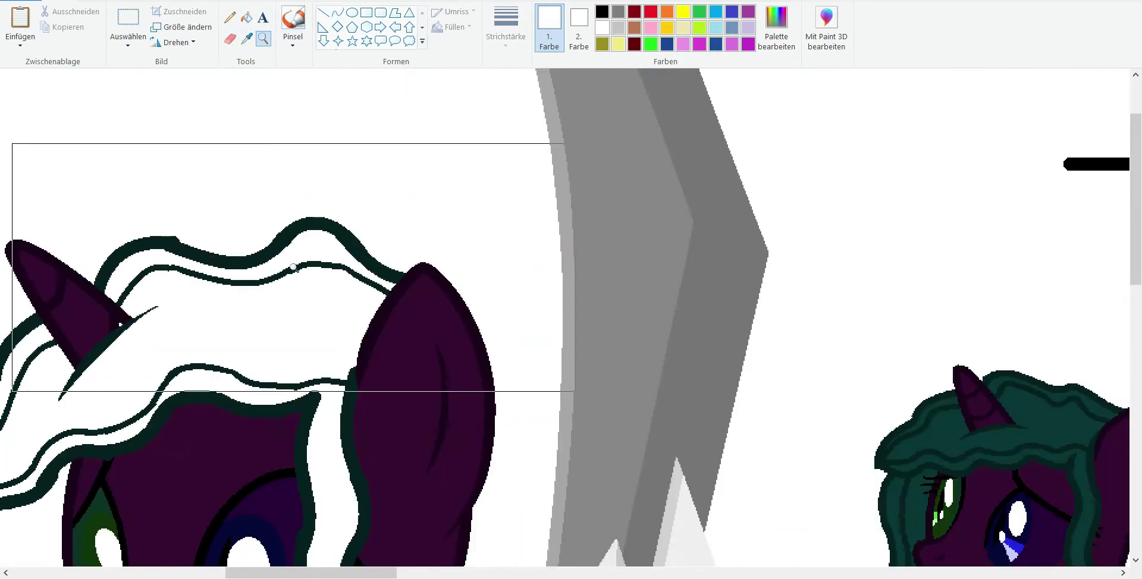
{"action": "scroll", "coordinate": [454, 191], "scroll_direction": "up", "scroll_amount": 2}
{"action": "left_click", "coordinate": [247, 39]}
{"action": "left_click", "coordinate": [339, 178]}
{"action": "scroll", "coordinate": [345, 173], "scroll_direction": "up", "scroll_amount": 2}
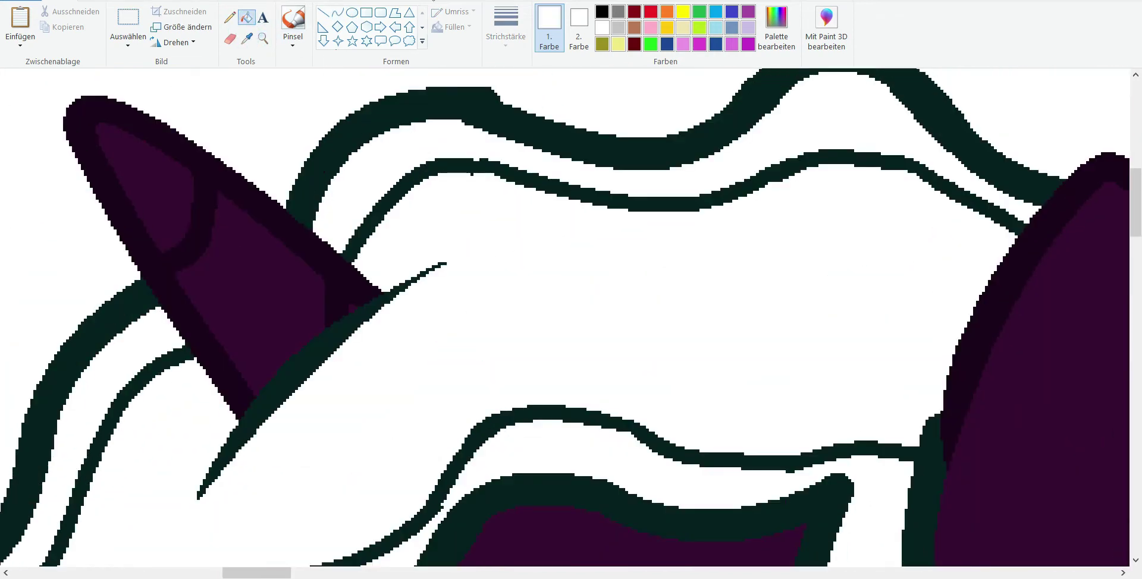
Step: Smooth the bump in the mane's upper outer outline beside the horn with a white curve
{"action": "left_click", "coordinate": [337, 12]}
{"action": "scroll", "coordinate": [416, 238], "scroll_direction": "up", "scroll_amount": 2}
{"action": "left_click_drag", "start_coordinate": [417, 211], "coordinate": [492, 204]}
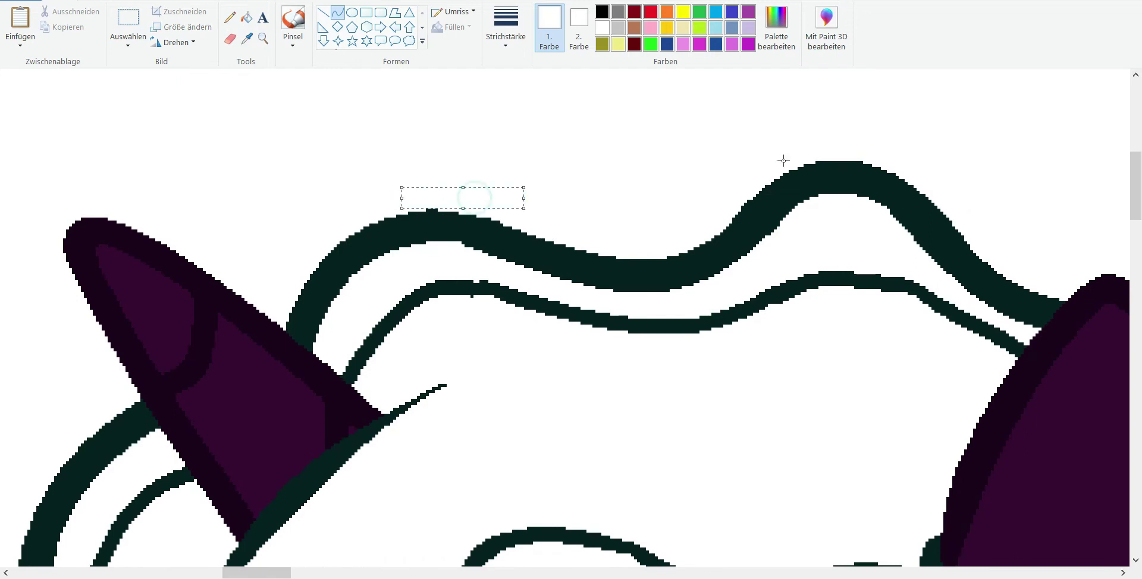
Step: Round off the uneven underside of the fringe outline where the hanging strand begins with a white curve
{"action": "scroll", "coordinate": [280, 186], "scroll_direction": "down", "scroll_amount": 1}
{"action": "scroll", "coordinate": [417, 205], "scroll_direction": "up", "scroll_amount": 3}
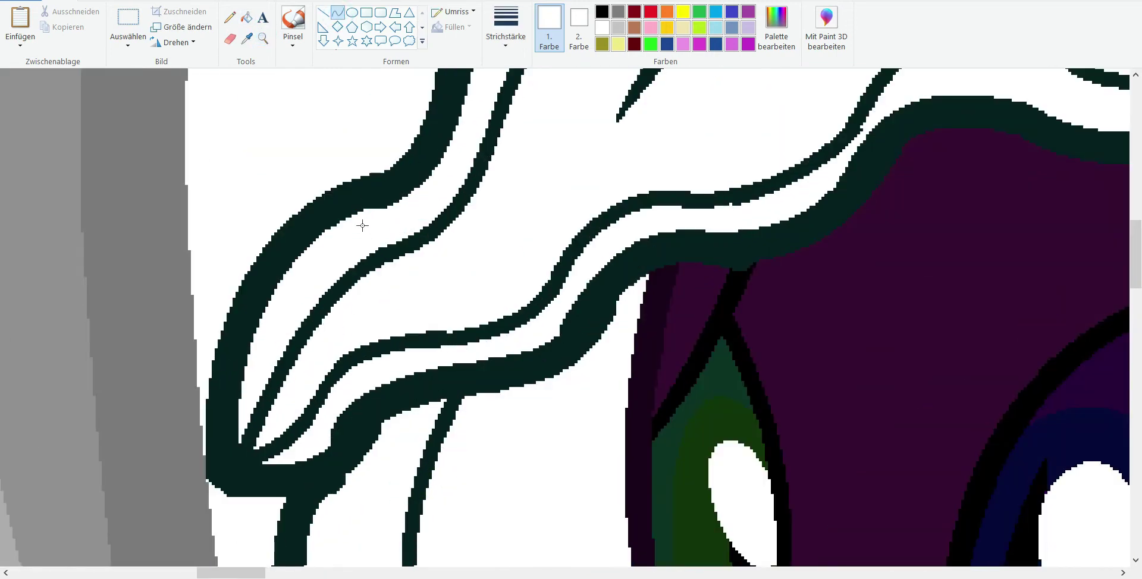
{"action": "scroll", "coordinate": [402, 212], "scroll_direction": "down", "scroll_amount": 1}
{"action": "scroll", "coordinate": [282, 97], "scroll_direction": "up", "scroll_amount": 3}
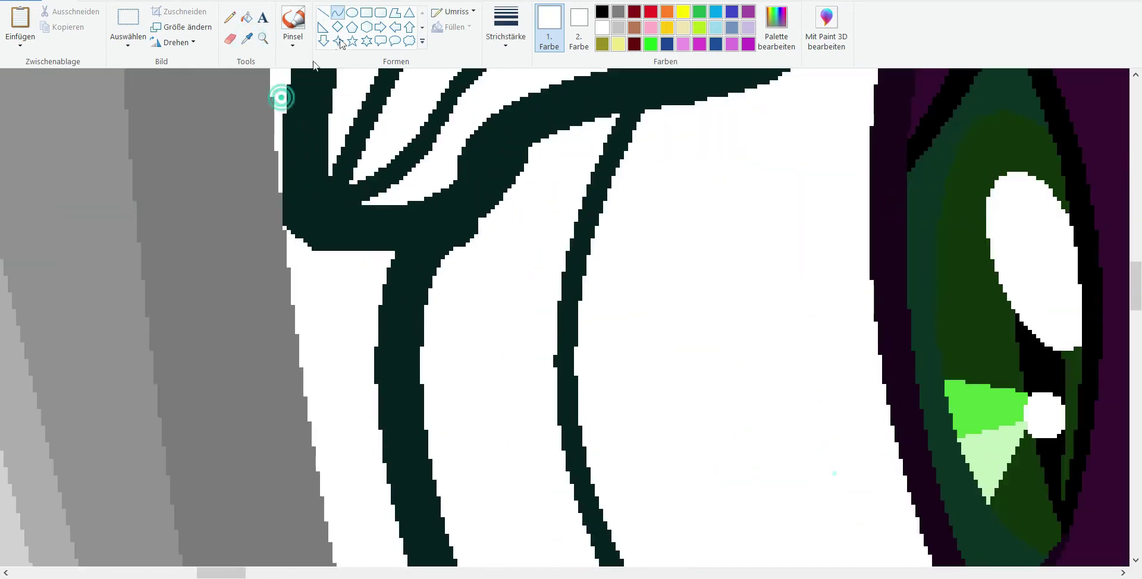
{"action": "mouse_move", "coordinate": [456, 259]}
{"action": "left_mouse_down"}
{"action": "mouse_move", "coordinate": [490, 252]}
{"action": "mouse_move", "coordinate": [551, 158]}
{"action": "left_mouse_up"}
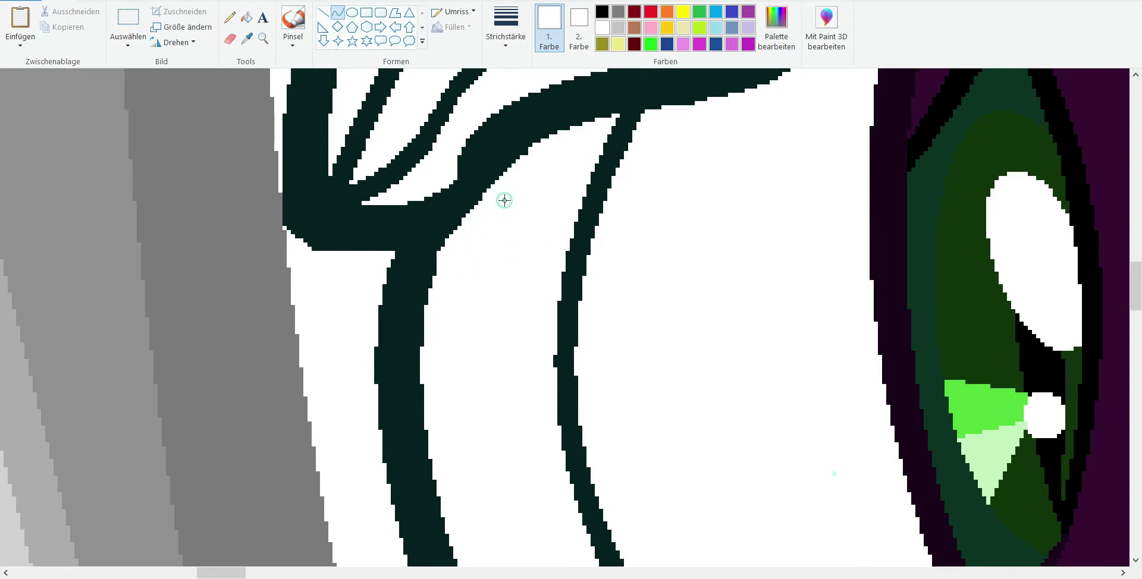
Step: Taper the mane's outer outline toward the fringe tip with a thinner white curve and fill the cut-off remnants white
{"action": "scroll", "coordinate": [504, 201], "scroll_direction": "up", "scroll_amount": 4}
{"action": "left_click", "coordinate": [506, 27]}
{"action": "left_click", "coordinate": [481, 65]}
{"action": "left_click_drag", "start_coordinate": [345, 156], "coordinate": [310, 486]}
{"action": "left_click_drag", "start_coordinate": [330, 321], "coordinate": [356, 238]}
{"action": "left_click_drag", "start_coordinate": [315, 386], "coordinate": [305, 417]}
{"action": "left_click", "coordinate": [247, 18]}
{"action": "left_click", "coordinate": [297, 386]}
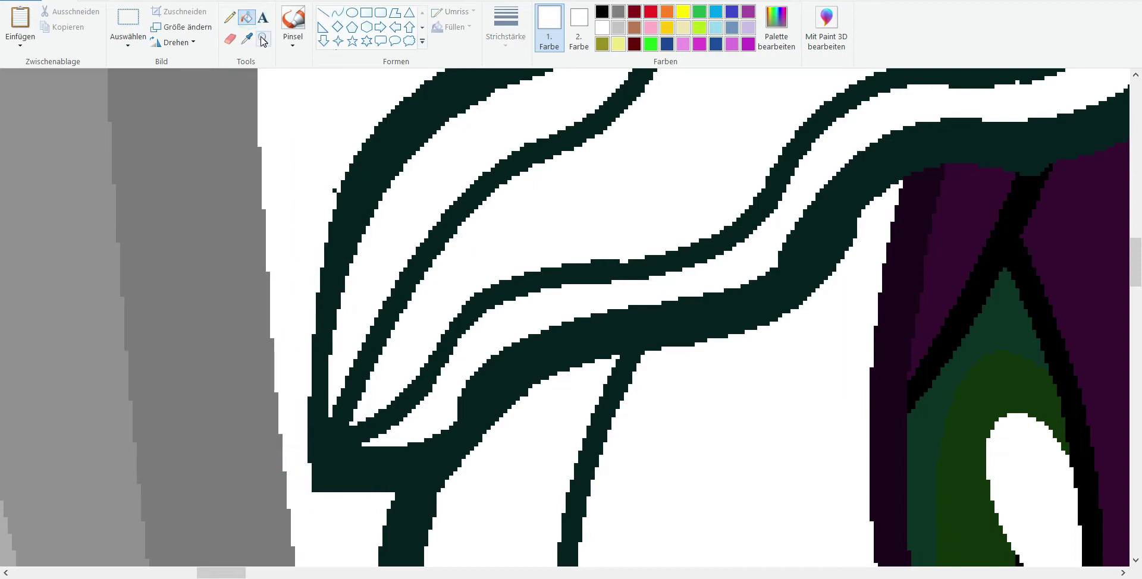
Step: Fill the notch in the fringe outline near its tip with a dark teal curve
{"action": "left_click", "coordinate": [267, 38]}
{"action": "right_click", "coordinate": [230, 177]}
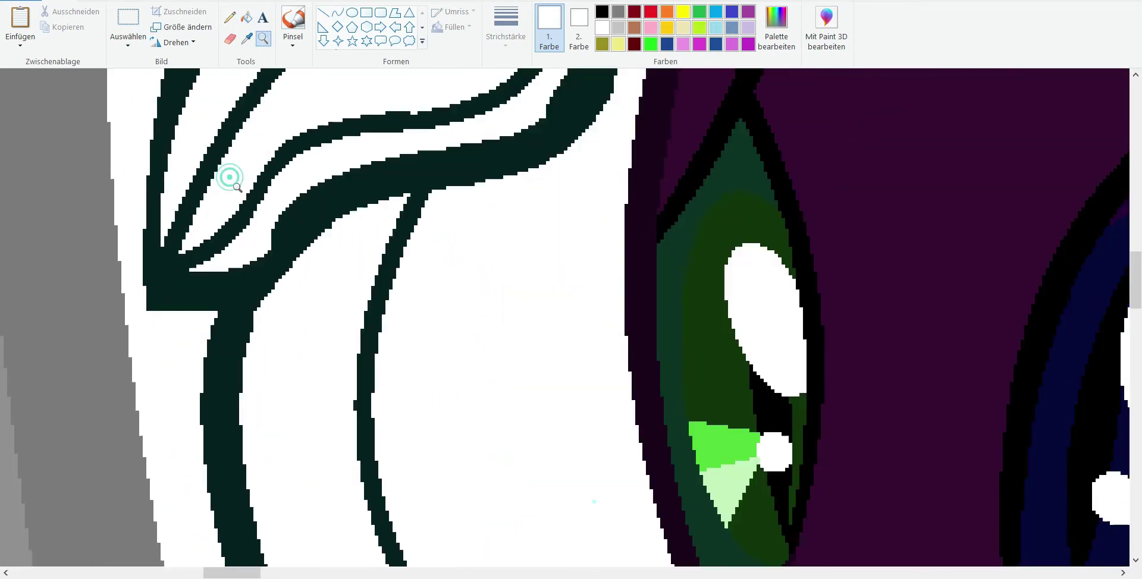
{"action": "left_click", "coordinate": [247, 37]}
{"action": "left_click", "coordinate": [272, 226]}
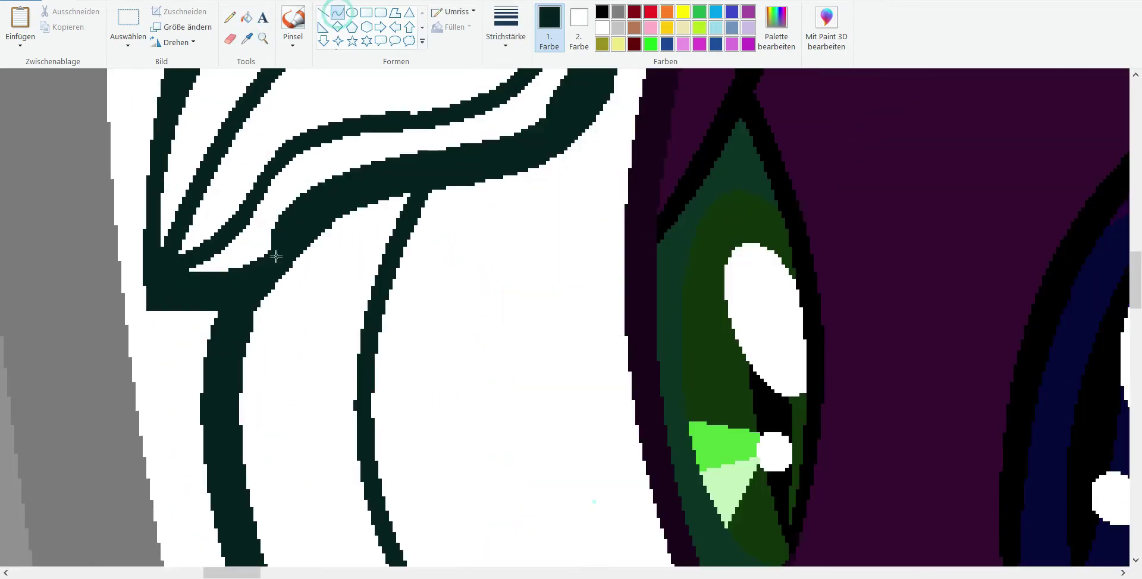
{"action": "left_click", "coordinate": [330, 10]}
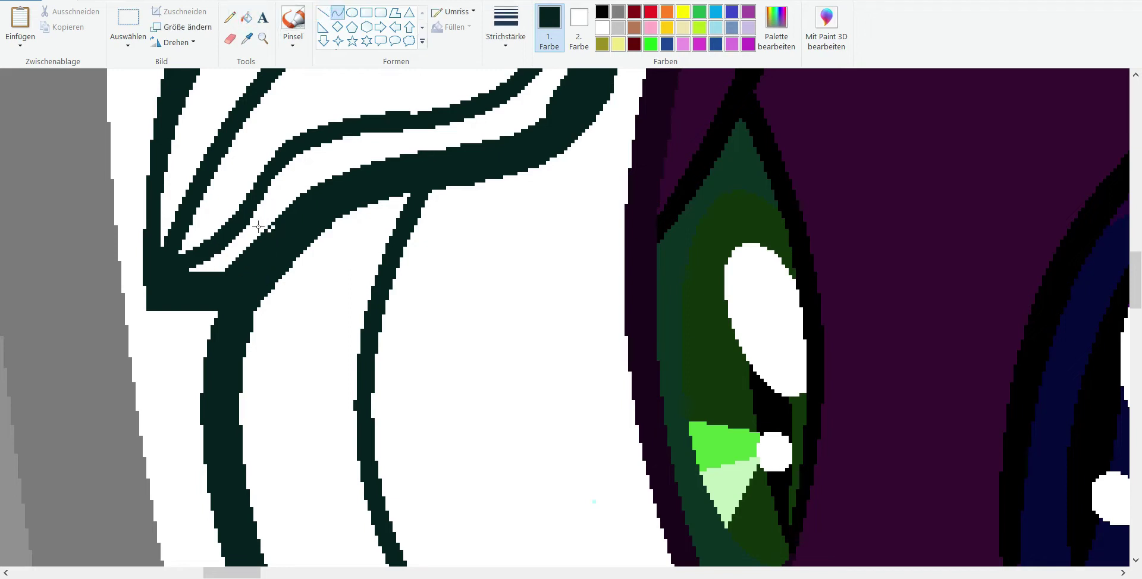
Step: Smooth the next notch in the fringe outline with dark teal and touch up the black brow line where it meets the outline
{"action": "left_click", "coordinate": [241, 23]}
{"action": "scroll", "coordinate": [535, 298], "scroll_direction": "up", "scroll_amount": 4}
{"action": "left_click", "coordinate": [247, 38]}
{"action": "left_click", "coordinate": [543, 361]}
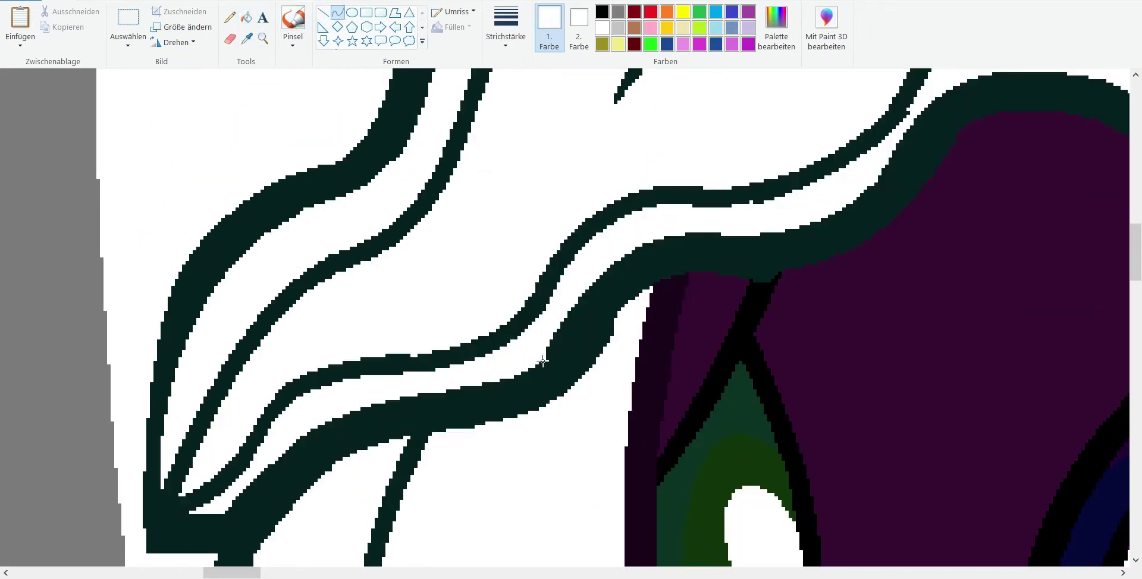
{"action": "left_click", "coordinate": [264, 38]}
{"action": "left_click", "coordinate": [645, 267]}
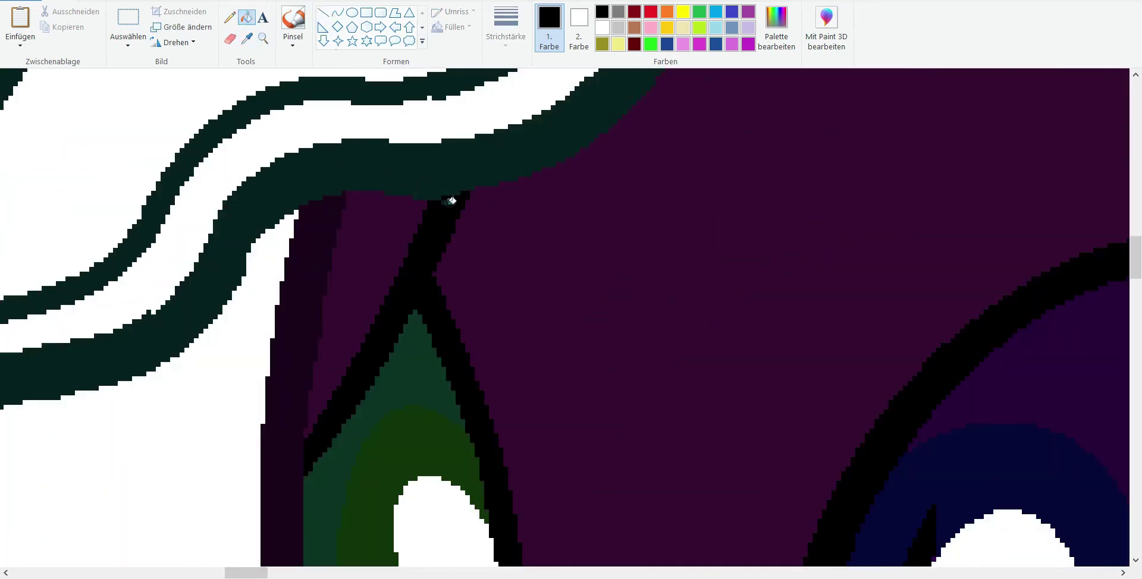
Step: Trim the rounded upper end of the hanging strand's outline beside the ear with a white curve and clear the remnants with white
{"action": "right_click", "coordinate": [406, 210]}
{"action": "left_click", "coordinate": [406, 209]}
{"action": "left_click", "coordinate": [246, 38]}
{"action": "left_click", "coordinate": [395, 76]}
{"action": "left_click_drag", "start_coordinate": [497, 89], "coordinate": [456, 228]}
{"action": "left_click", "coordinate": [486, 118]}
{"action": "left_click", "coordinate": [247, 17]}
{"action": "left_click", "coordinate": [476, 144]}
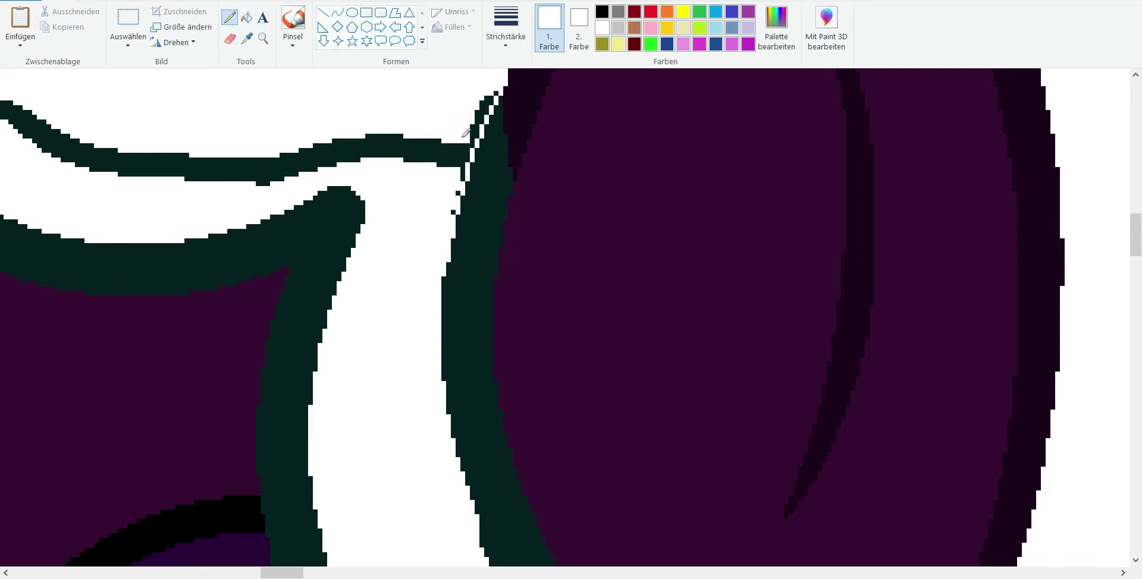
Step: Fill the slivers beside the ear with white, then trim the mane tip to a sharp point with white curves and fills
{"action": "left_click", "coordinate": [247, 17]}
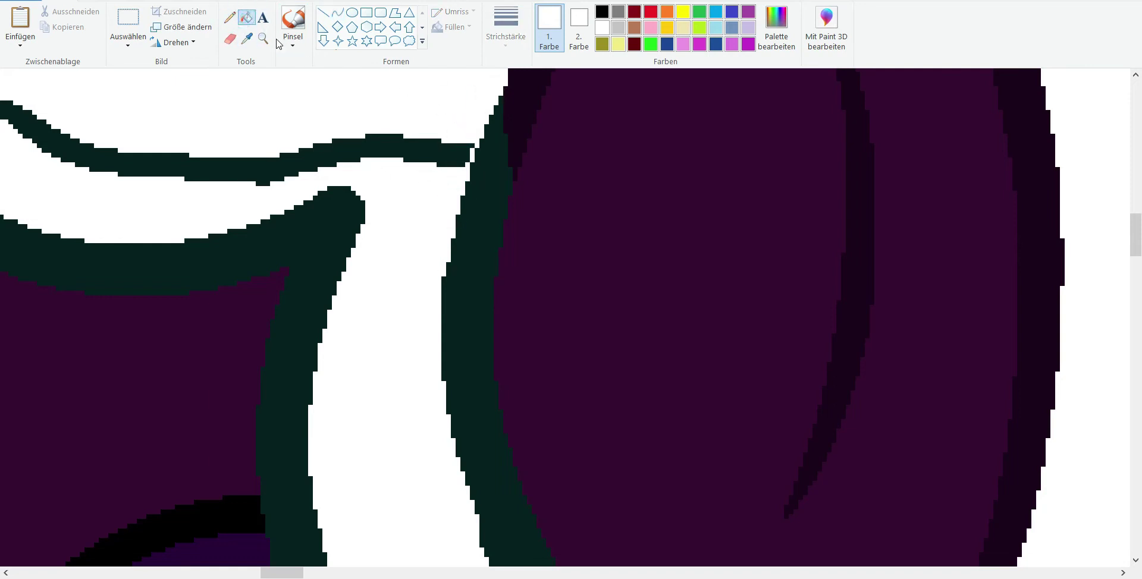
{"action": "left_click", "coordinate": [356, 178]}
{"action": "left_click_drag", "start_coordinate": [318, 207], "coordinate": [351, 189]}
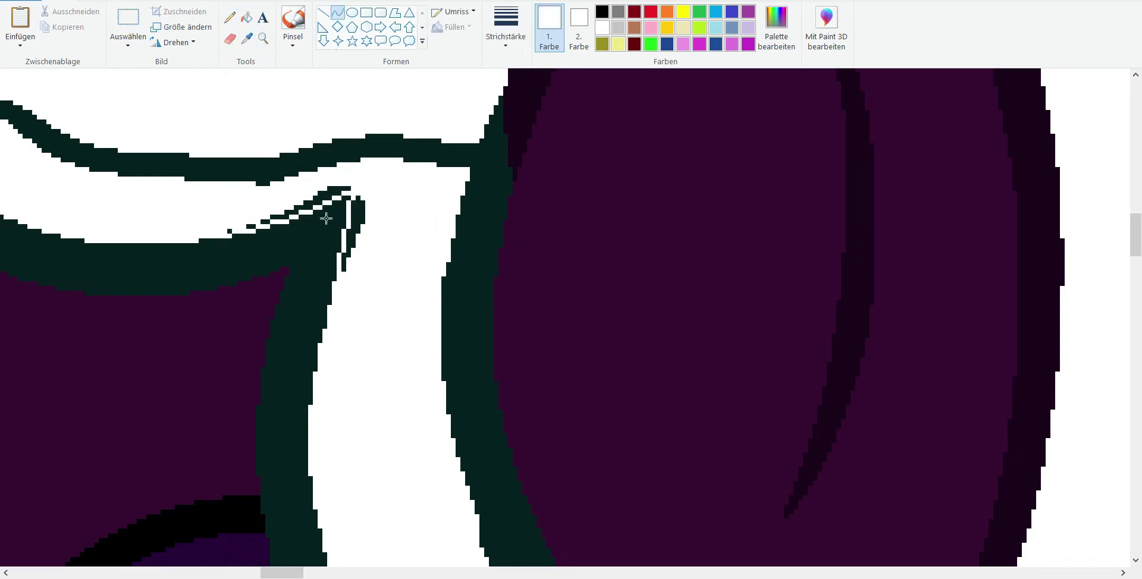
{"action": "left_click", "coordinate": [246, 17]}
{"action": "left_click", "coordinate": [345, 186]}
{"action": "left_click", "coordinate": [246, 223]}
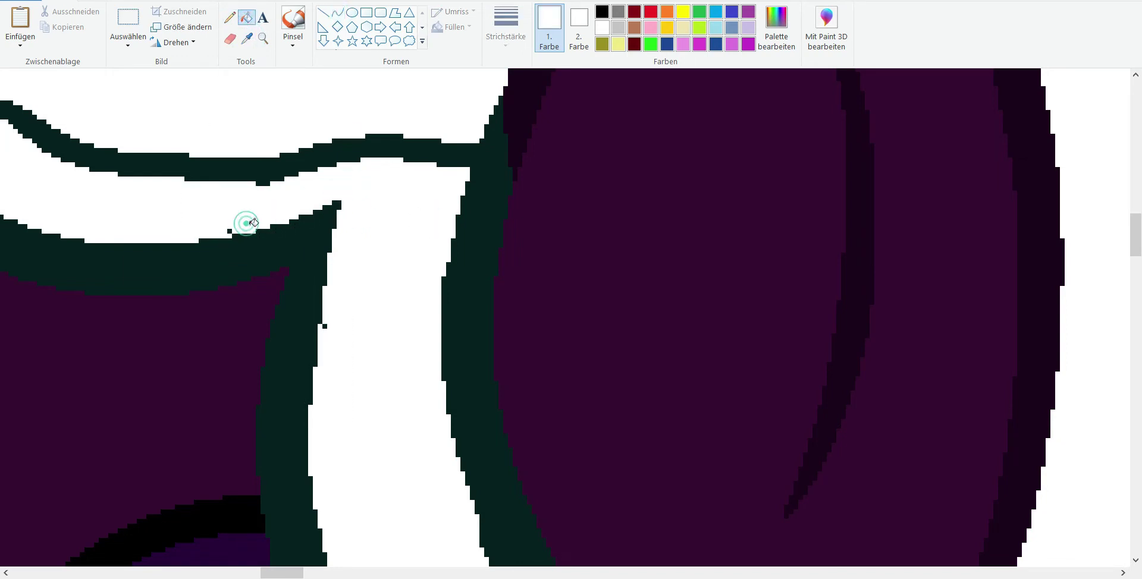
{"action": "left_click", "coordinate": [325, 325]}
{"action": "left_click", "coordinate": [229, 17]}
Step: Smooth the outer edge of the front mane strand beside the eye and cheek with curves and fills in the adjoining dark purples
{"action": "left_click", "coordinate": [262, 38]}
{"action": "right_click", "coordinate": [313, 281]}
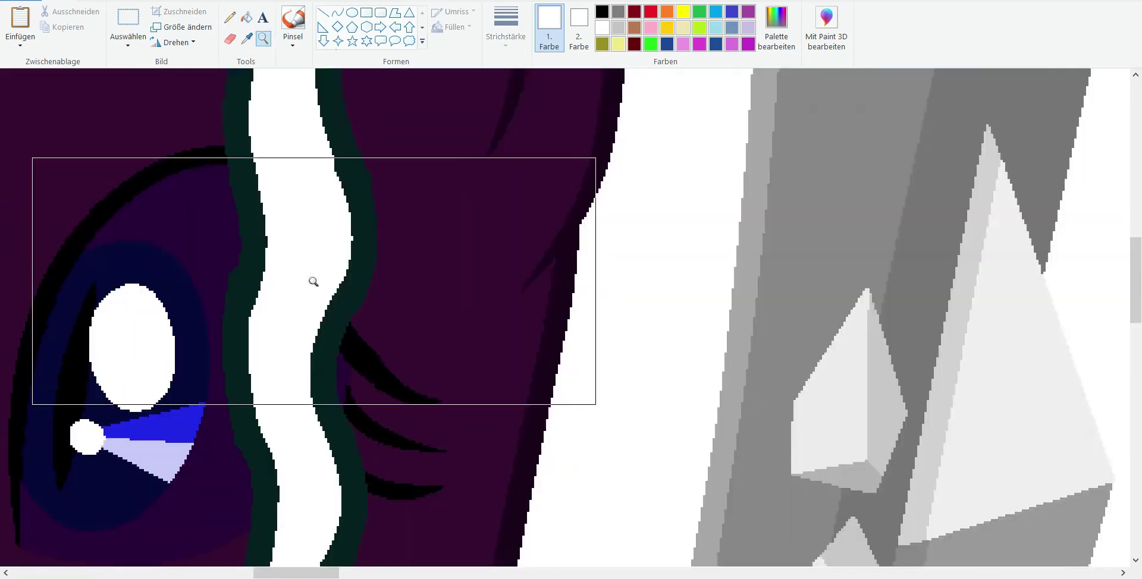
{"action": "left_click", "coordinate": [314, 281]}
{"action": "left_click_drag", "start_coordinate": [293, 234], "coordinate": [278, 398]}
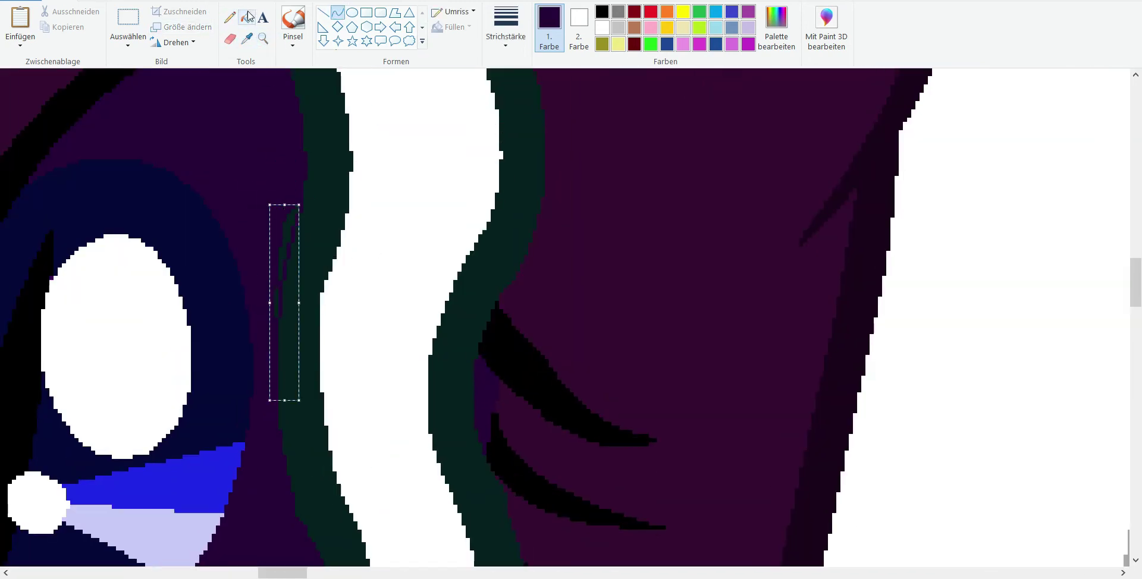
{"action": "scroll", "coordinate": [286, 237], "scroll_direction": "down", "scroll_amount": 4}
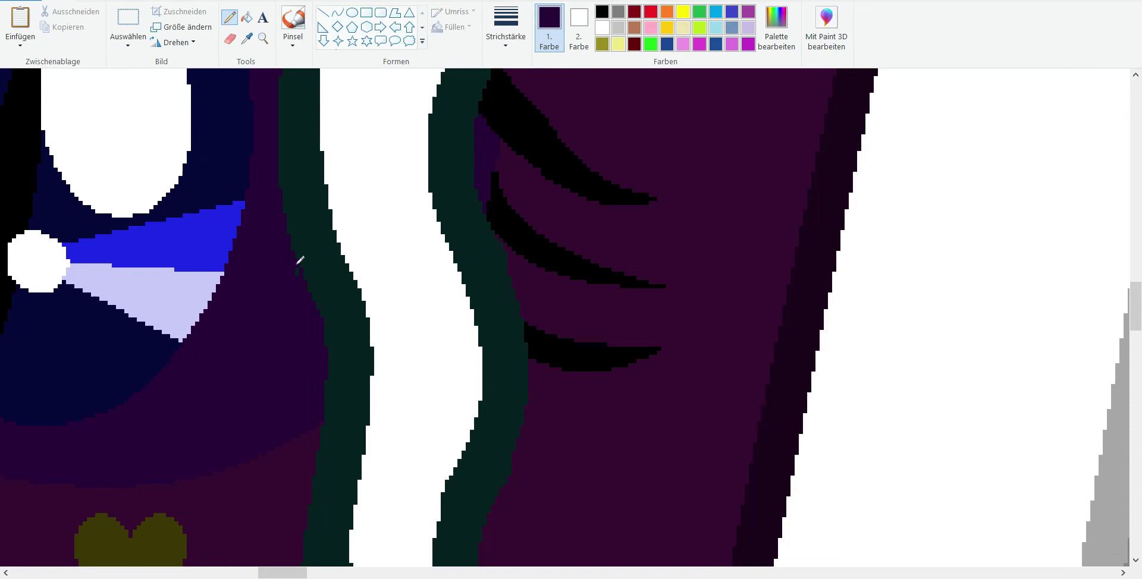
{"action": "scroll", "coordinate": [298, 255], "scroll_direction": "down", "scroll_amount": 5}
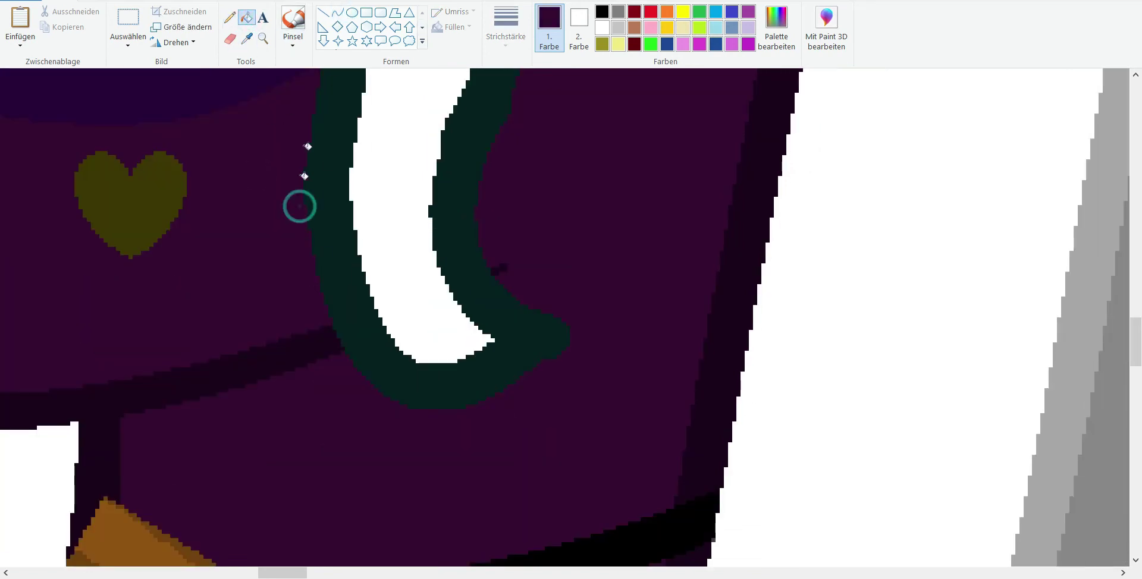
Step: Extend the front strand's lower end into a pointed tip with dark teal curves and fill it
{"action": "scroll", "coordinate": [512, 191], "scroll_direction": "down", "scroll_amount": 2}
{"action": "mouse_move", "coordinate": [522, 260]}
{"action": "left_mouse_down"}
{"action": "mouse_move", "coordinate": [585, 224]}
{"action": "mouse_move", "coordinate": [612, 186]}
{"action": "left_mouse_up"}
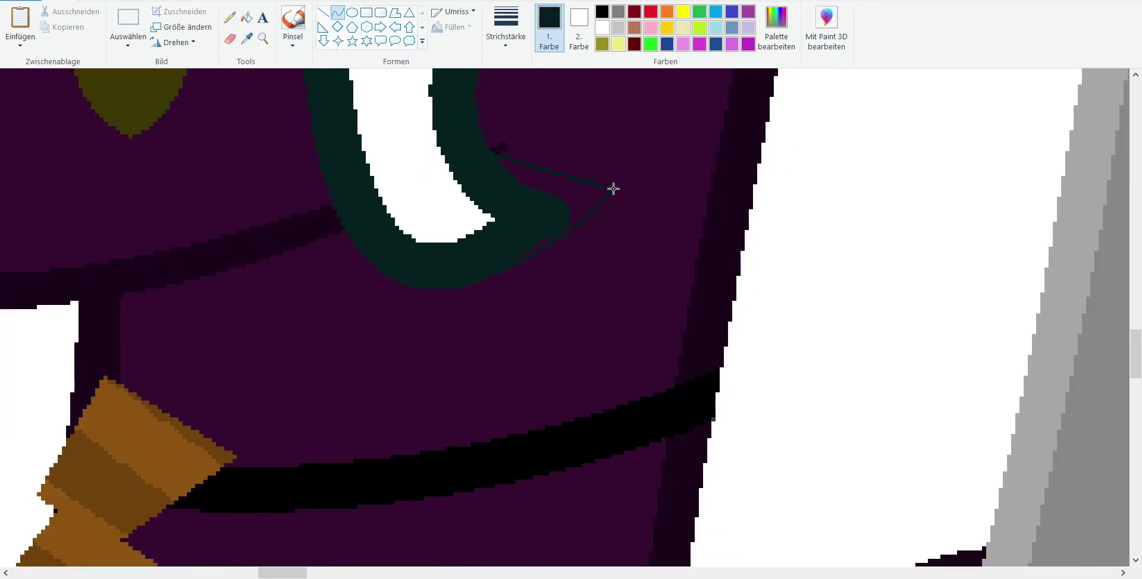
{"action": "left_click", "coordinate": [518, 173]}
{"action": "left_click", "coordinate": [251, 18]}
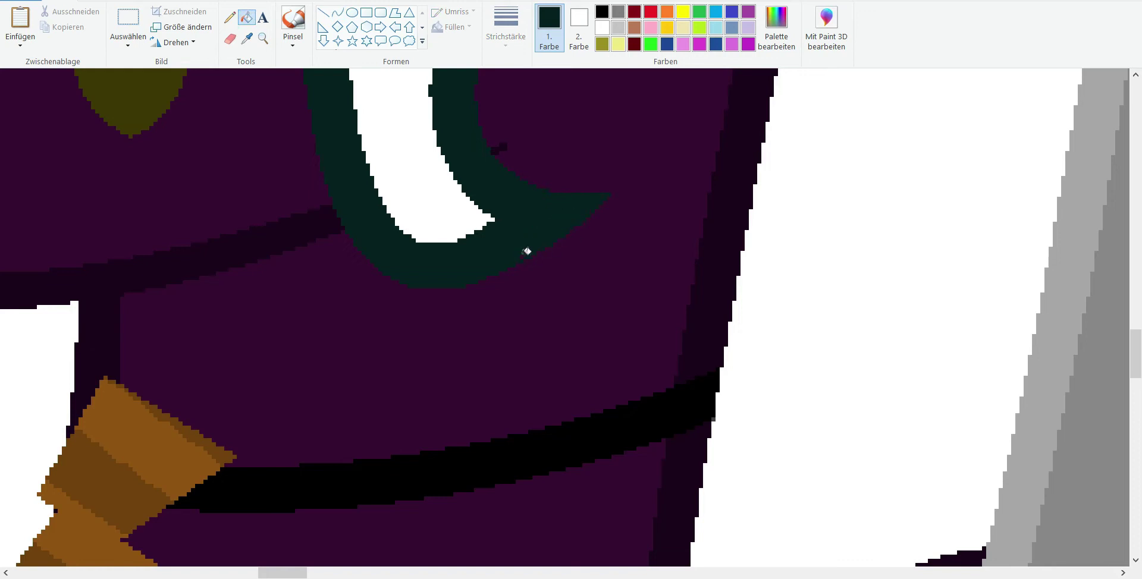
Step: Fill the mirror reflection's mane, including the long strand beside the face, with the lighter mane teal
{"action": "scroll", "coordinate": [527, 251], "scroll_direction": "down", "scroll_amount": 4}
{"action": "left_click", "coordinate": [263, 38]}
{"action": "right_click", "coordinate": [177, 268]}
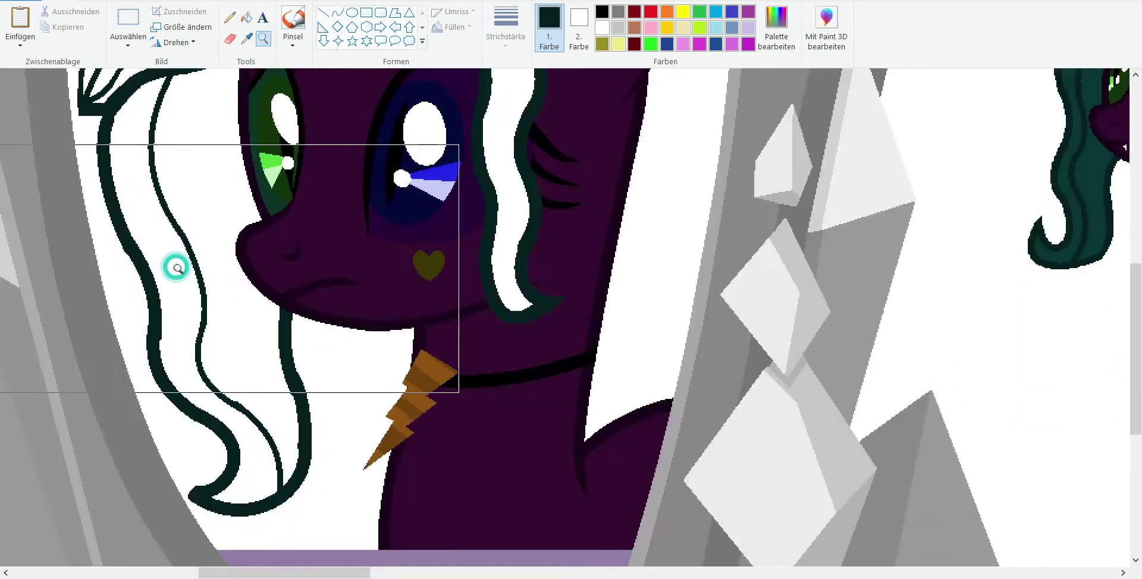
{"action": "left_click", "coordinate": [260, 182]}
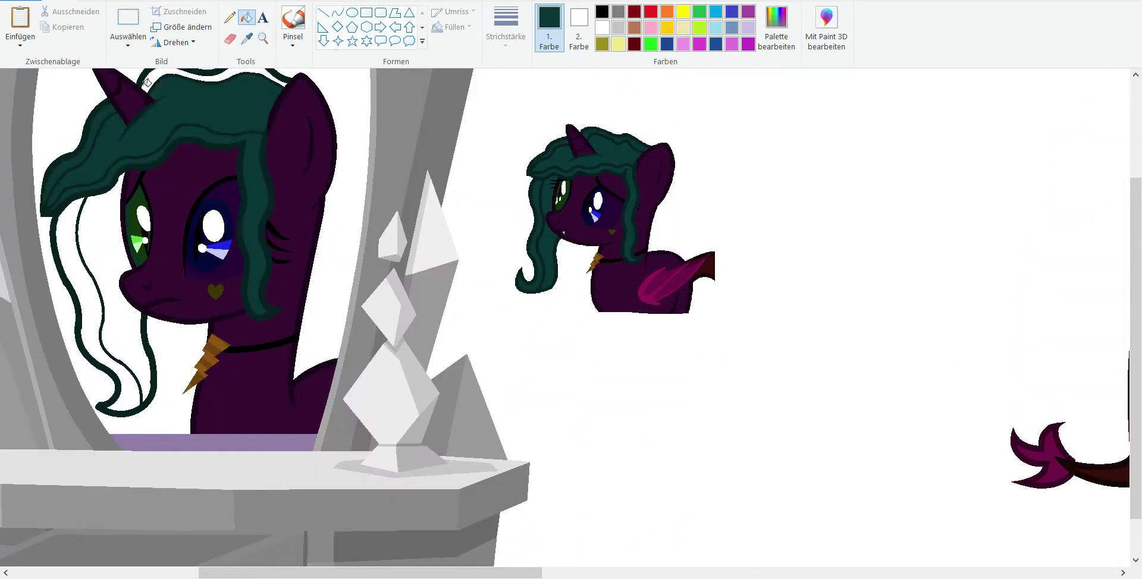
{"action": "left_click", "coordinate": [98, 242]}
{"action": "left_click", "coordinate": [263, 38]}
{"action": "left_click", "coordinate": [288, 305]}
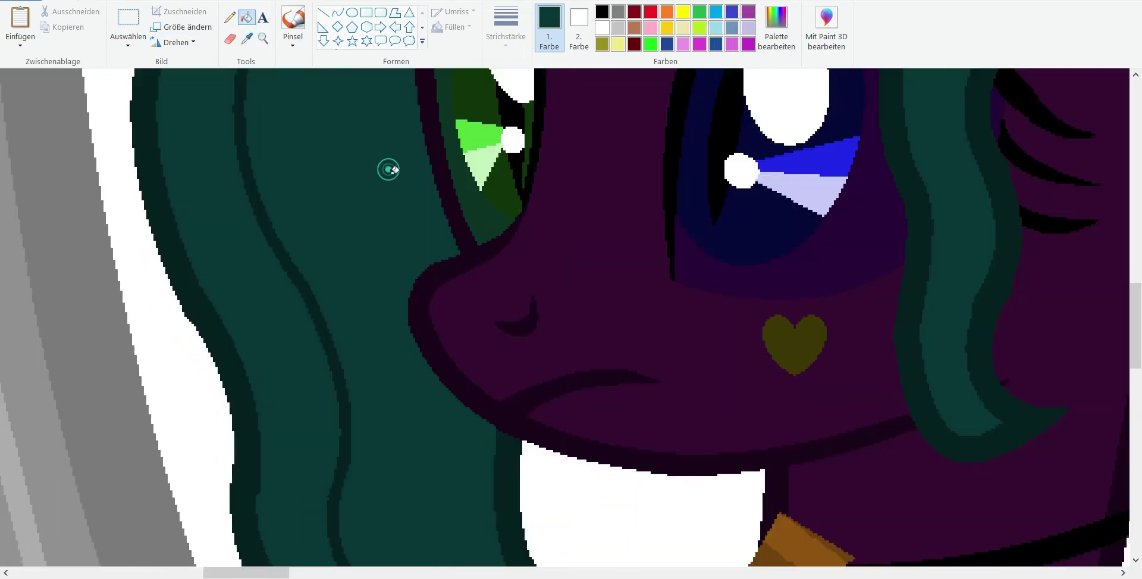
Step: Choose a line thickness and draw a short teal test line over the thick black line on the canvas
{"action": "left_click", "coordinate": [263, 38]}
{"action": "right_click", "coordinate": [79, 257]}
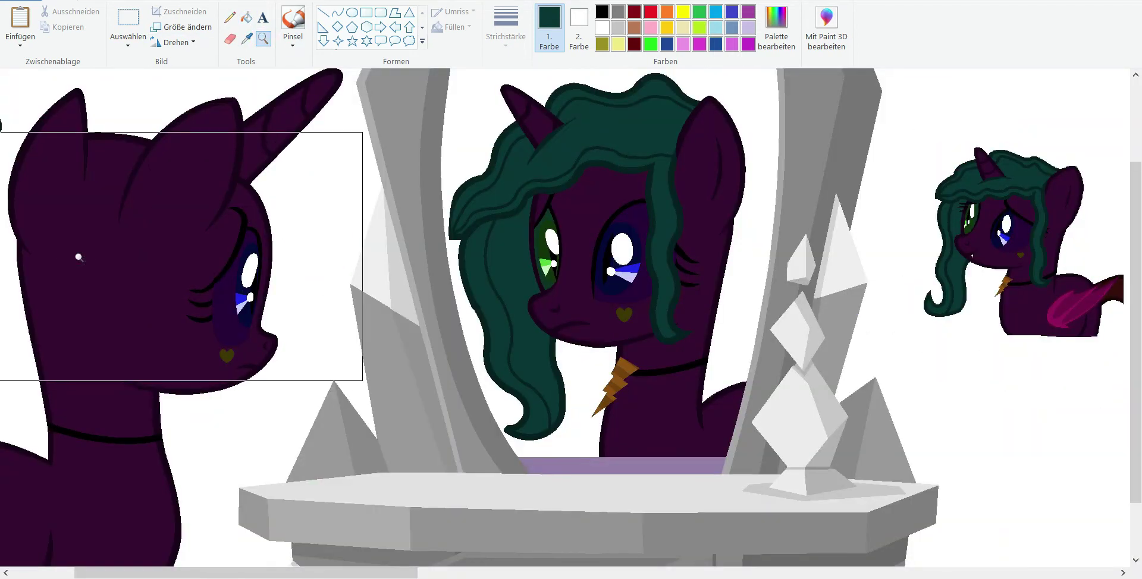
{"action": "scroll", "coordinate": [186, 186], "scroll_direction": "up", "scroll_amount": 3}
{"action": "scroll", "coordinate": [186, 186], "scroll_direction": "left", "scroll_amount": 3}
{"action": "left_click", "coordinate": [506, 27]}
{"action": "left_click", "coordinate": [478, 128]}
{"action": "left_click", "coordinate": [989, 232]}
{"action": "left_click", "coordinate": [323, 12]}
{"action": "left_click_drag", "start_coordinate": [329, 259], "coordinate": [472, 257]}
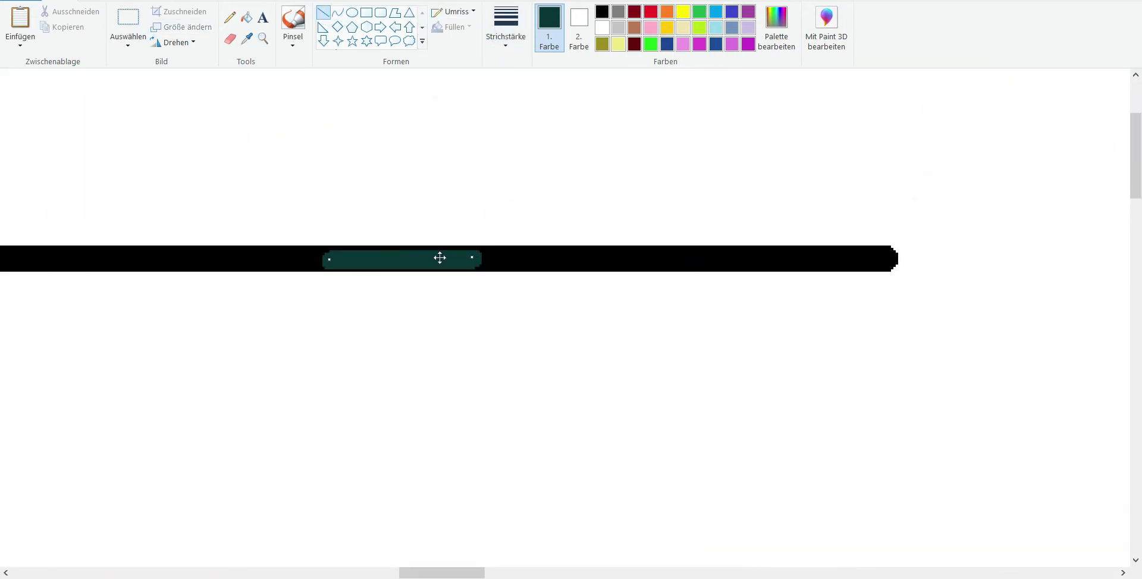
Step: Outline the wavy front mane strand over the foreground pony's eye and cheek with teal curves, ending in a small curl
{"action": "left_click", "coordinate": [263, 38]}
{"action": "right_click", "coordinate": [242, 226]}
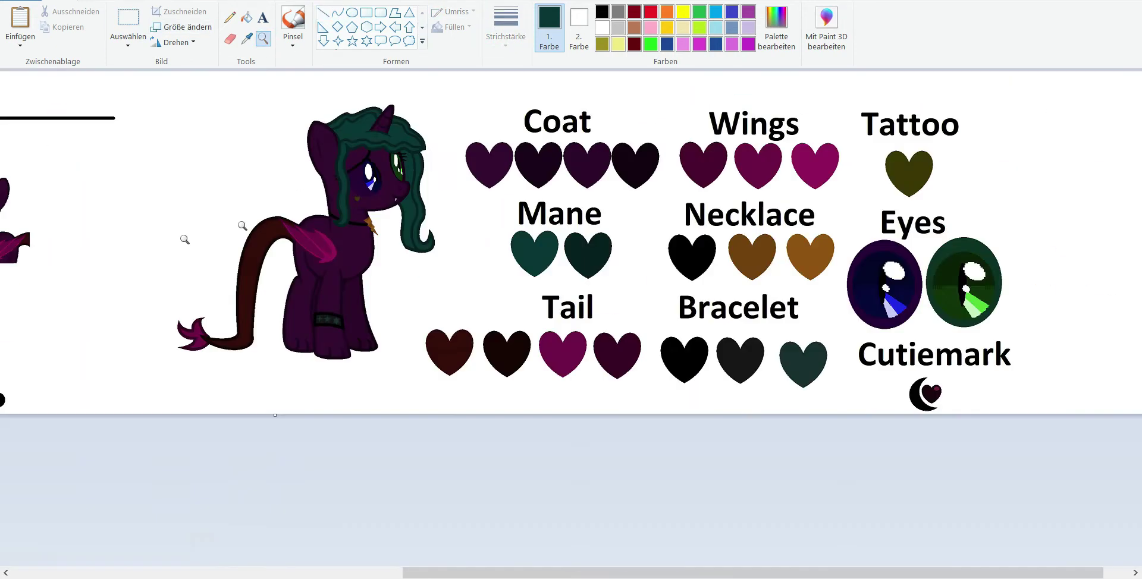
{"action": "right_click", "coordinate": [184, 239]}
{"action": "left_click", "coordinate": [74, 253]}
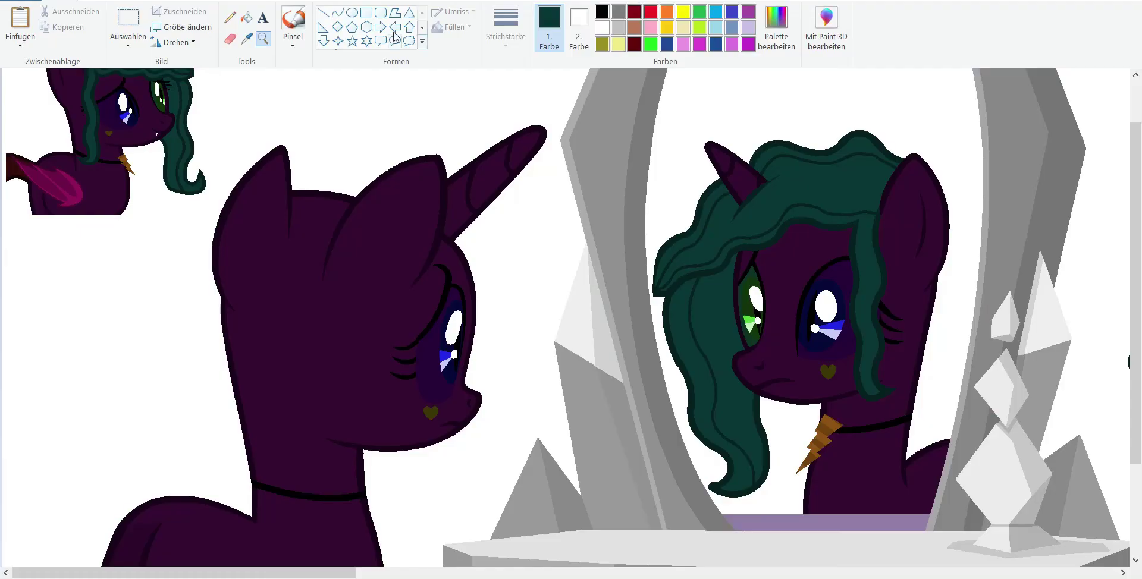
{"action": "left_click", "coordinate": [338, 12]}
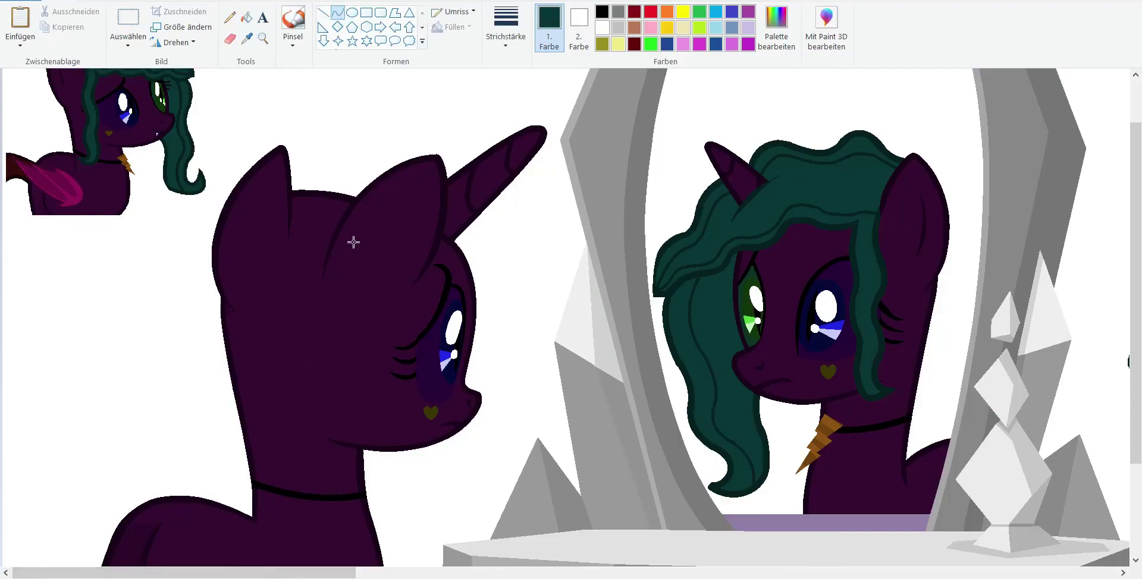
{"action": "scroll", "coordinate": [353, 242], "scroll_direction": "up", "scroll_amount": 2}
{"action": "scroll", "coordinate": [321, 277], "scroll_direction": "down", "scroll_amount": 1}
{"action": "left_click", "coordinate": [323, 12]}
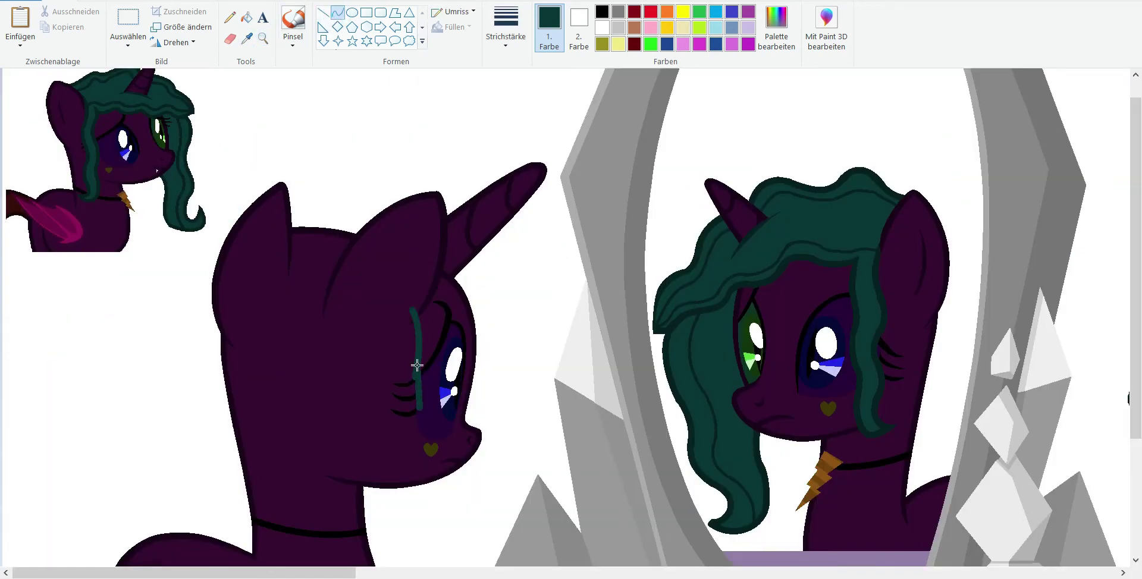
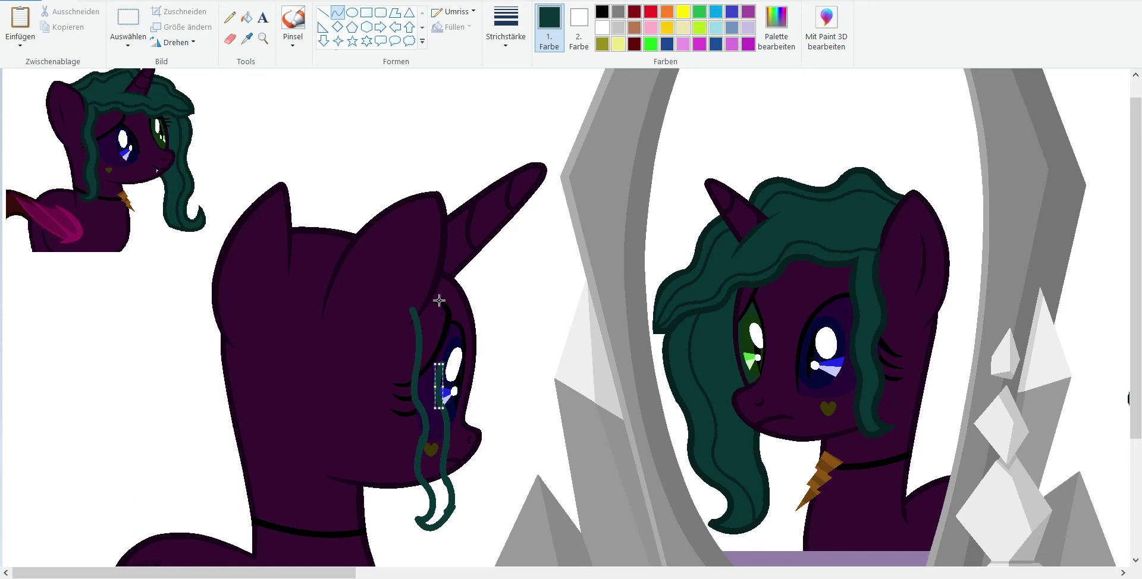
{"action": "left_click", "coordinate": [445, 321]}
Step: Draw the fringe's lower edge from the front strand to a tip below the horn and compare it with the browser reference image
{"action": "left_click_drag", "start_coordinate": [501, 297], "coordinate": [438, 298]}
{"action": "left_click", "coordinate": [476, 314]}
{"action": "key", "text": "alt+Tab"}
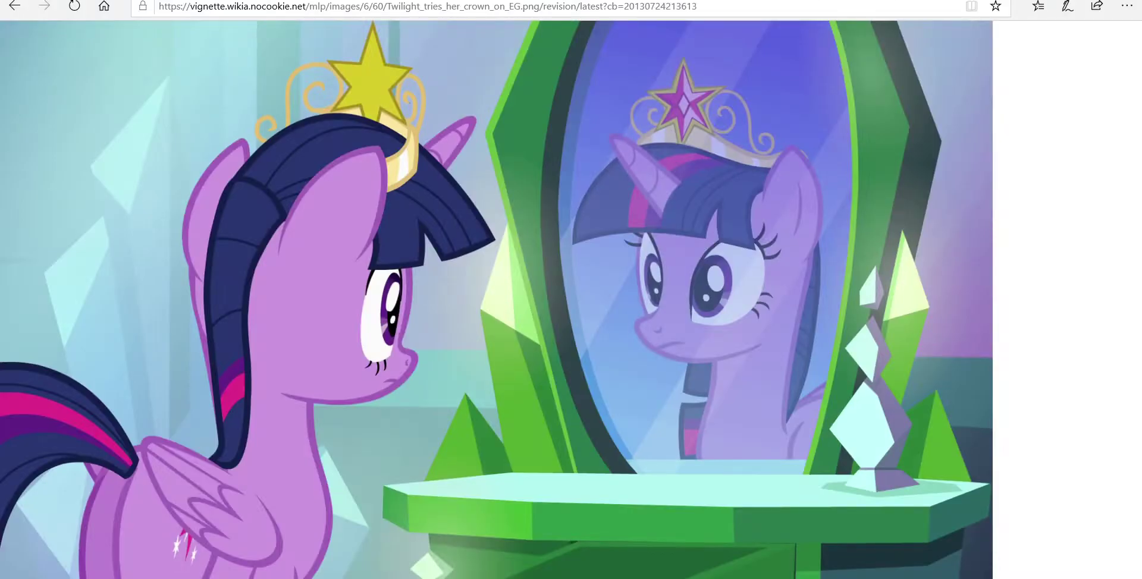
{"action": "key", "text": "alt+Tab"}
{"action": "key", "text": "alt+Tab"}
{"action": "key", "text": "alt+Tab"}
{"action": "key", "text": "alt+Tab"}
{"action": "key", "text": "alt+Tab"}
Step: Try a teal mane curve from behind the far ear over the head to the fringe tip, then undo it
{"action": "left_click_drag", "start_coordinate": [200, 312], "coordinate": [538, 278]}
{"action": "left_click", "coordinate": [462, 132]}
{"action": "left_click", "coordinate": [455, 306]}
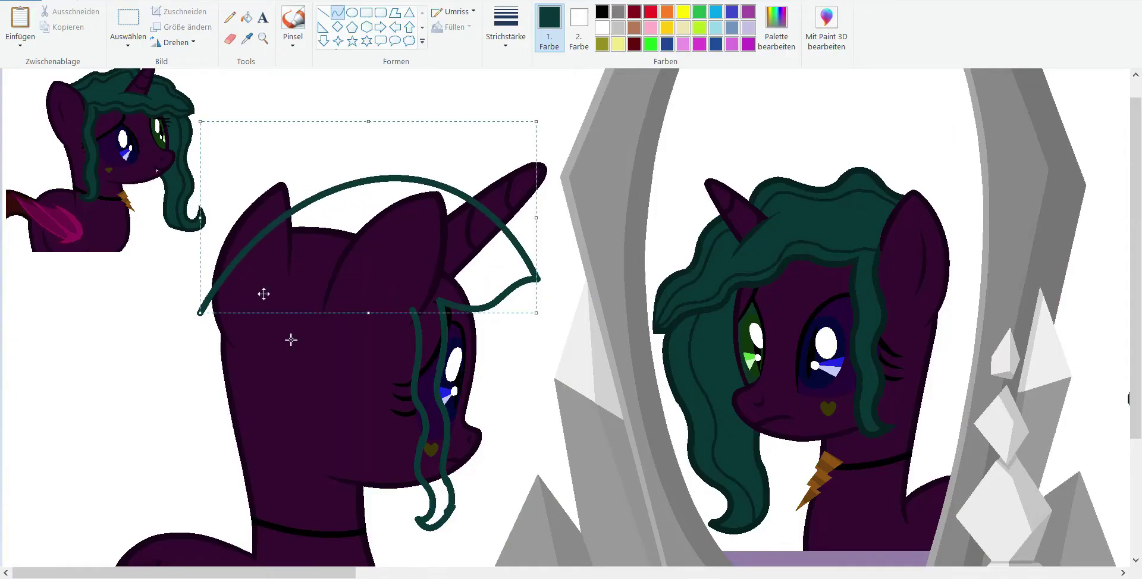
{"action": "key", "text": "alt+Tab"}
{"action": "key", "text": "alt+Tab"}
{"action": "key", "text": "ctrl+z"}
Step: Try a teal mane curve from the back of the neck over the head to the fringe tip, checking it against the reference image
{"action": "key", "text": "alt+Tab"}
{"action": "key", "text": "alt+Tab"}
{"action": "left_click_drag", "start_coordinate": [230, 355], "coordinate": [538, 278]}
{"action": "left_click", "coordinate": [362, 151]}
{"action": "left_click", "coordinate": [227, 403]}
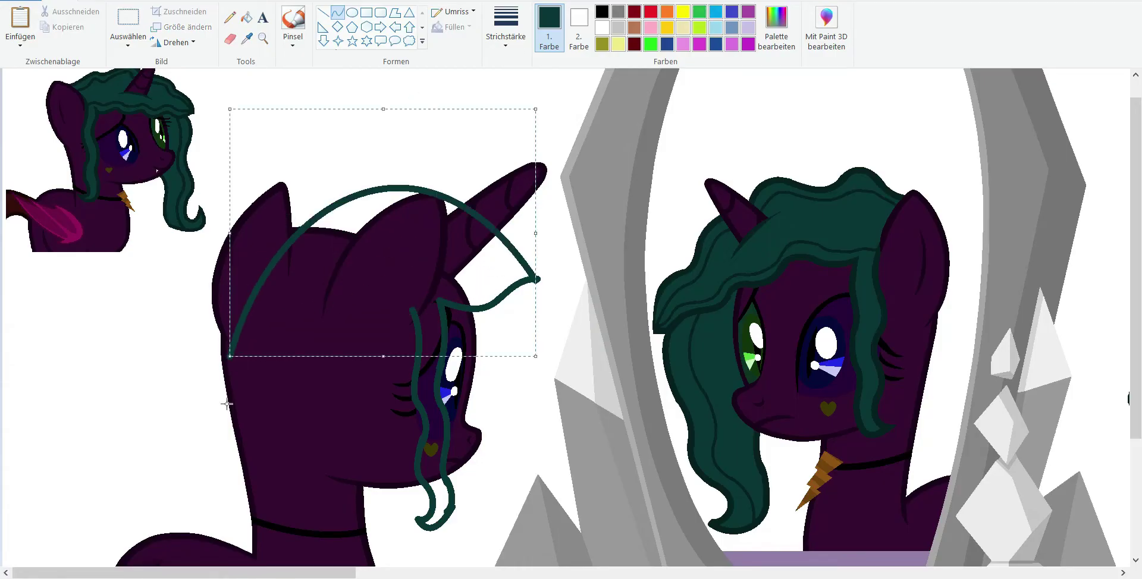
{"action": "key", "text": "alt+Tab"}
{"action": "key", "text": "alt+Tab"}
{"action": "key", "text": "alt+Tab"}
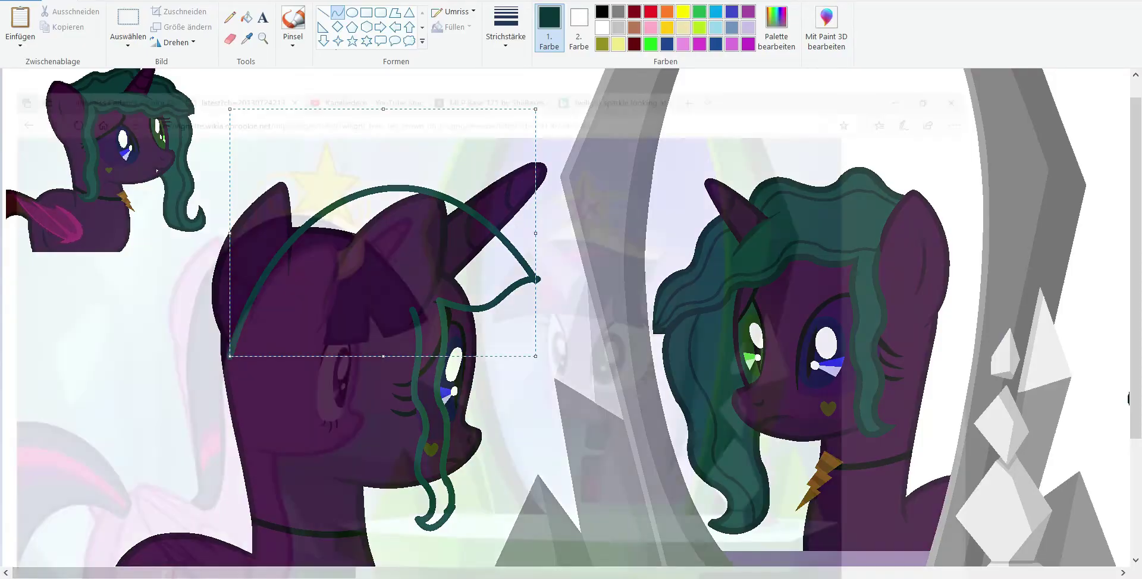
{"action": "key", "text": "alt+Tab"}
{"action": "key", "text": "alt+Tab"}
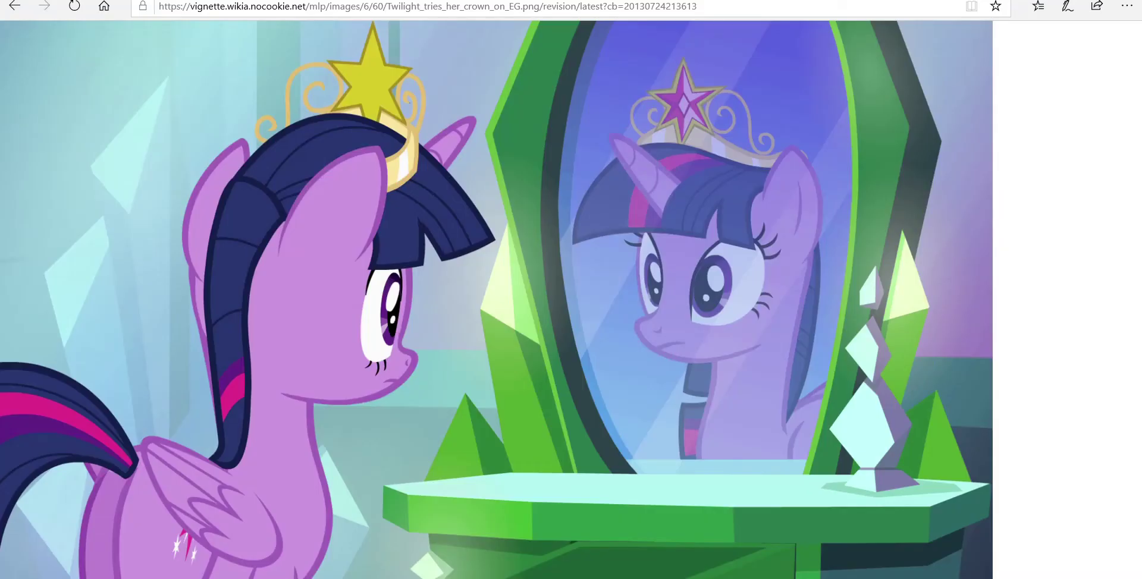
{"action": "key", "text": "alt+Tab"}
Step: Try a hairline curve from the near ear to the nape and a wavy mane edge down the back of the neck
{"action": "left_click_drag", "start_coordinate": [324, 313], "coordinate": [228, 356]}
{"action": "key", "text": "alt+Tab"}
{"action": "key", "text": "alt+Tab"}
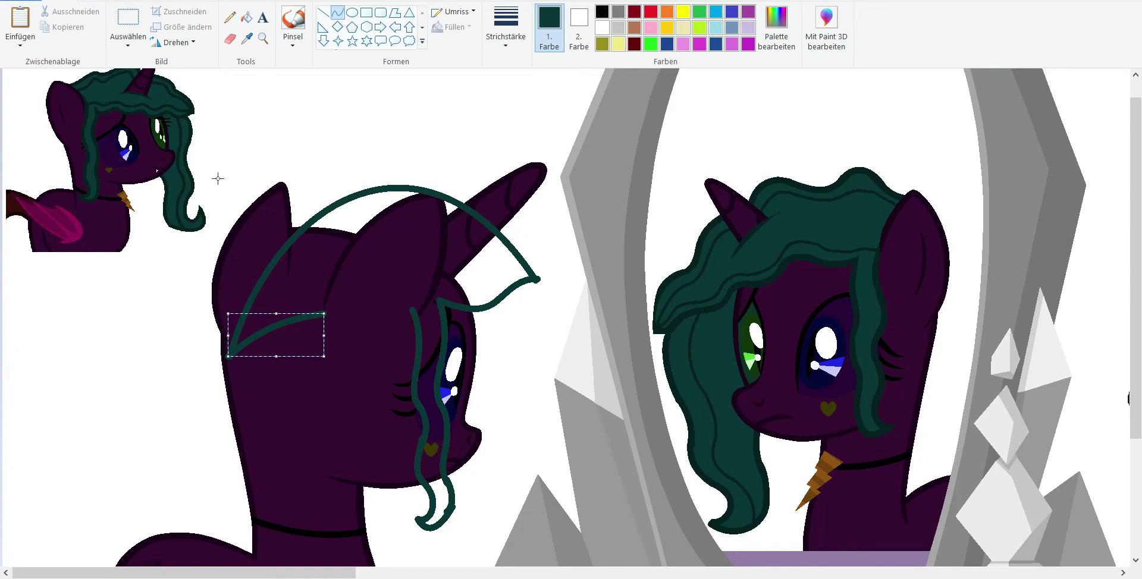
{"action": "left_click_drag", "start_coordinate": [228, 357], "coordinate": [228, 443]}
{"action": "left_click_drag", "start_coordinate": [228, 399], "coordinate": [213, 393]}
{"action": "left_click_drag", "start_coordinate": [228, 443], "coordinate": [226, 508]}
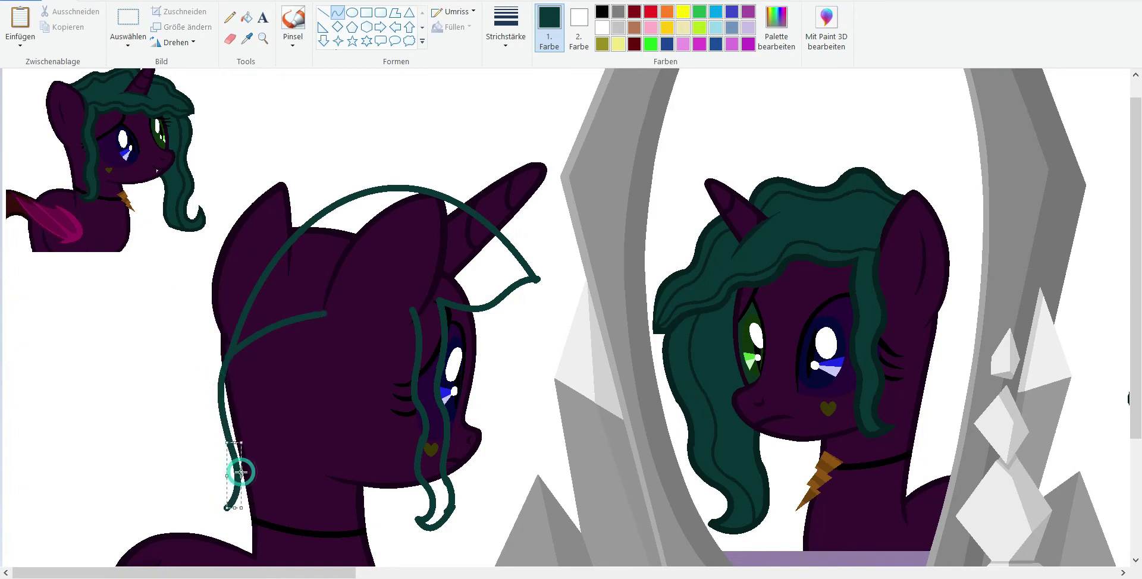
{"action": "key", "text": "alt+Tab"}
{"action": "key", "text": "alt+Tab"}
Step: Try to complete the back mane strand with a curled end on the back and an inner edge up to the near ear
{"action": "scroll", "coordinate": [235, 440], "scroll_direction": "down", "scroll_amount": 3}
{"action": "mouse_move", "coordinate": [228, 396]}
{"action": "left_mouse_down"}
{"action": "mouse_move", "coordinate": [224, 494]}
{"action": "mouse_move", "coordinate": [257, 473]}
{"action": "left_mouse_up"}
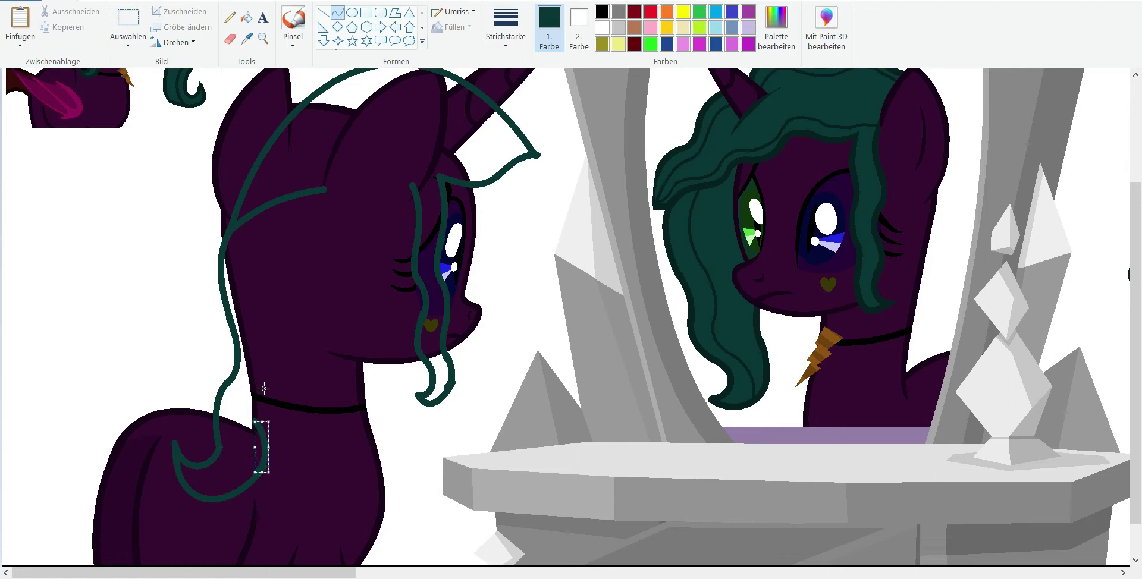
{"action": "left_click_drag", "start_coordinate": [260, 390], "coordinate": [270, 332]}
{"action": "left_click_drag", "start_coordinate": [326, 192], "coordinate": [269, 337]}
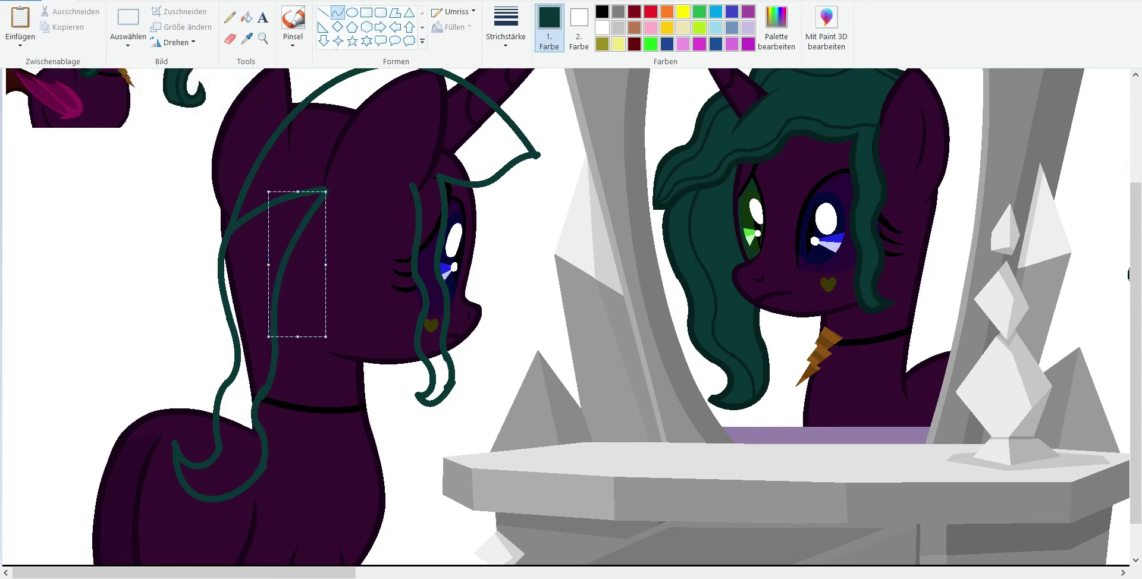
Step: Undo the curves drawn for the top of the mane and the back strand
{"action": "key", "text": "ctrl+z"}
{"action": "key", "text": "ctrl+z"}
{"action": "key", "text": "ctrl+z"}
{"action": "key", "text": "ctrl+z"}
{"action": "key", "text": "ctrl+z"}
{"action": "scroll", "coordinate": [365, 301], "scroll_direction": "up", "scroll_amount": 3}
Step: Try a mane curve from the far ear to the fringe tip and an inner edge from the near ear down to the neck
{"action": "key", "text": "alt+Tab"}
{"action": "key", "text": "alt+Tab"}
{"action": "left_click_drag", "start_coordinate": [255, 256], "coordinate": [538, 279]}
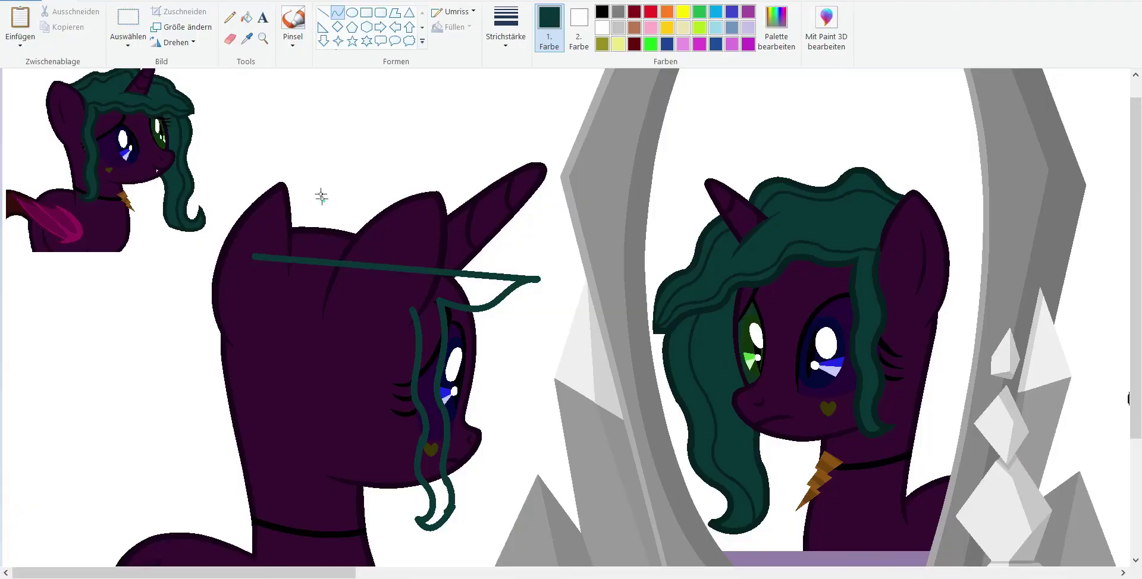
{"action": "left_click_drag", "start_coordinate": [319, 191], "coordinate": [452, 148]}
{"action": "mouse_move", "coordinate": [336, 278]}
{"action": "left_mouse_down"}
{"action": "mouse_move", "coordinate": [285, 233]}
{"action": "mouse_move", "coordinate": [257, 493]}
{"action": "left_mouse_up"}
{"action": "key", "text": "alt+Tab"}
{"action": "key", "text": "alt+Tab"}
{"action": "mouse_move", "coordinate": [270, 365]}
{"action": "left_mouse_down"}
{"action": "mouse_move", "coordinate": [252, 440]}
{"action": "mouse_move", "coordinate": [256, 491]}
{"action": "left_mouse_up"}
{"action": "key", "text": "alt+Tab"}
{"action": "key", "text": "alt+Tab"}
Step: Undo the latest top mane curve and the inner edge along the neck
{"action": "key", "text": "ctrl+z"}
{"action": "key", "text": "ctrl+z"}
{"action": "key", "text": "ctrl+z"}
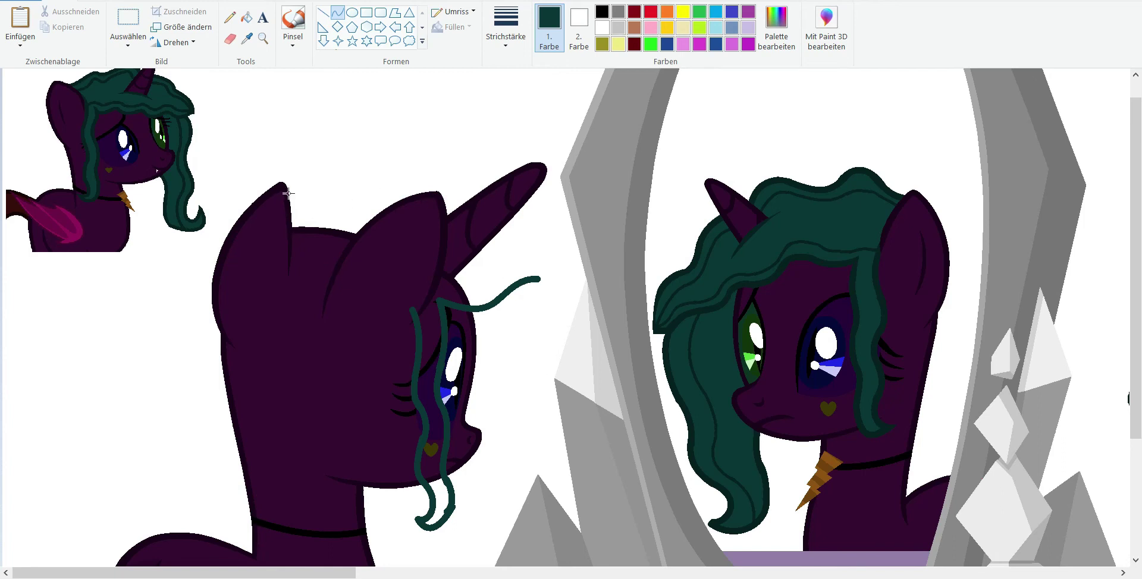
Step: Draw the mane's outer outline in teal from the fringe tip over the head and down behind the neck in wide wavy curves
{"action": "left_click_drag", "start_coordinate": [190, 265], "coordinate": [537, 278]}
{"action": "left_click", "coordinate": [262, 182]}
{"action": "left_click_drag", "start_coordinate": [436, 118], "coordinate": [449, 96]}
{"action": "left_click_drag", "start_coordinate": [181, 376], "coordinate": [189, 266]}
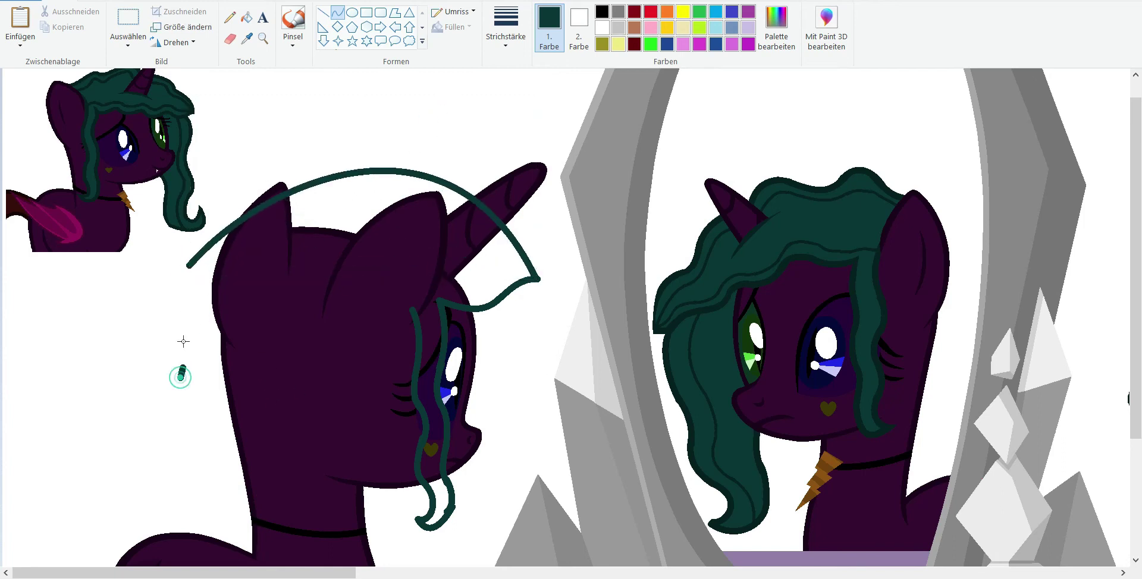
{"action": "left_click_drag", "start_coordinate": [173, 321], "coordinate": [155, 324]}
{"action": "left_click_drag", "start_coordinate": [184, 479], "coordinate": [162, 387]}
Step: Try to close the lower end of the back mane with a rounded curve up to the necklace
{"action": "scroll", "coordinate": [209, 409], "scroll_direction": "down", "scroll_amount": 2}
{"action": "left_click_drag", "start_coordinate": [251, 388], "coordinate": [205, 406]}
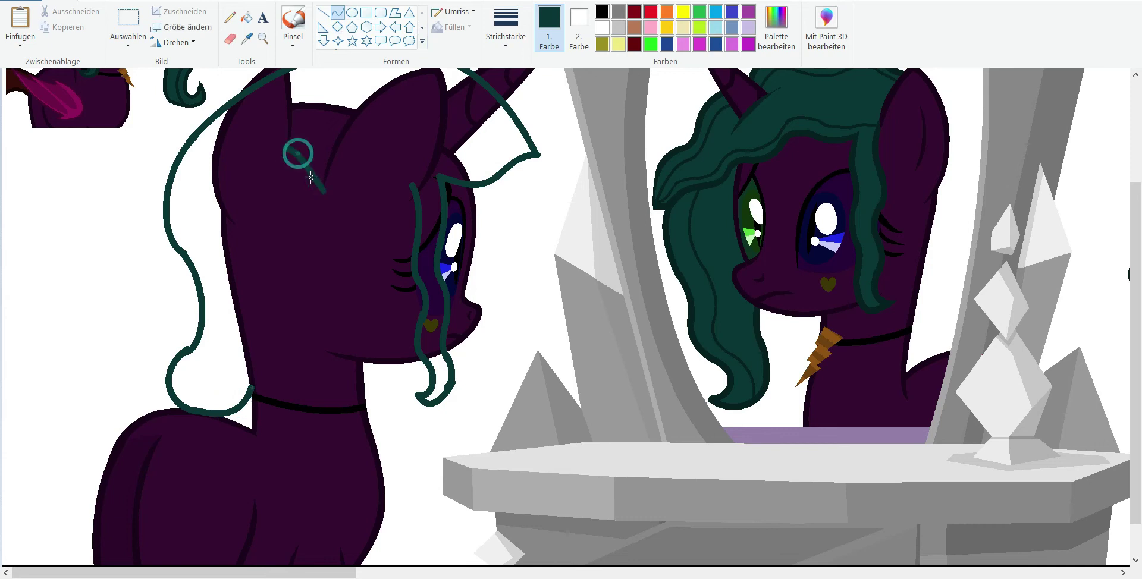
{"action": "left_click", "coordinate": [246, 38]}
{"action": "scroll", "coordinate": [215, 0], "scroll_direction": "up", "scroll_amount": 2}
Step: Draw a deeper rounded curve for the lower end of the back mane, overlapping the pony's back and ending at the necklace
{"action": "left_click", "coordinate": [280, 448]}
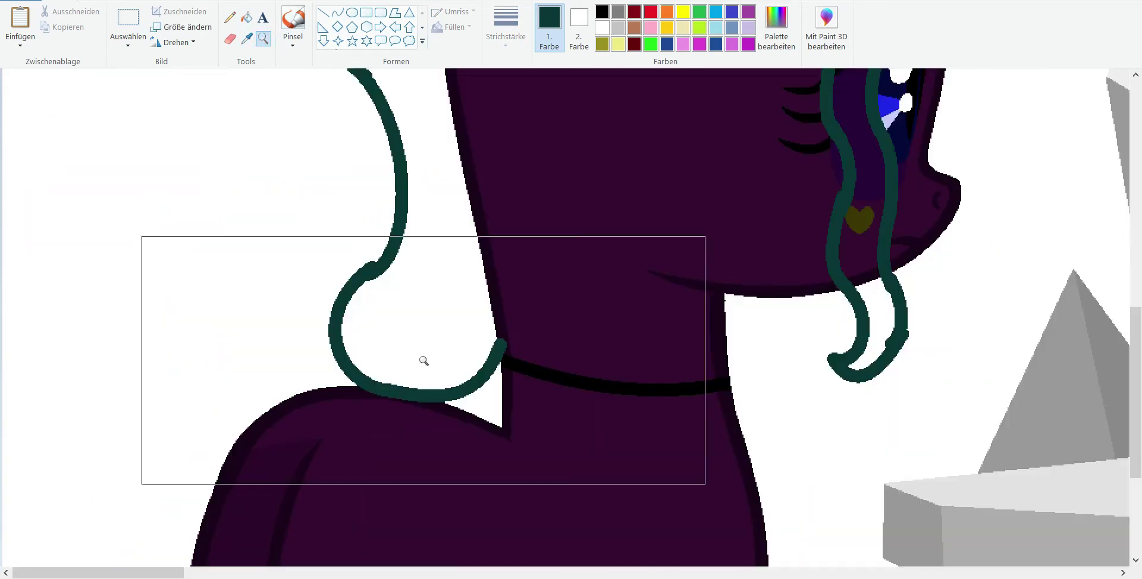
{"action": "left_click", "coordinate": [338, 12]}
{"action": "left_click_drag", "start_coordinate": [367, 275], "coordinate": [511, 351]}
{"action": "left_click_drag", "start_coordinate": [439, 313], "coordinate": [333, 458]}
{"action": "left_click", "coordinate": [263, 38]}
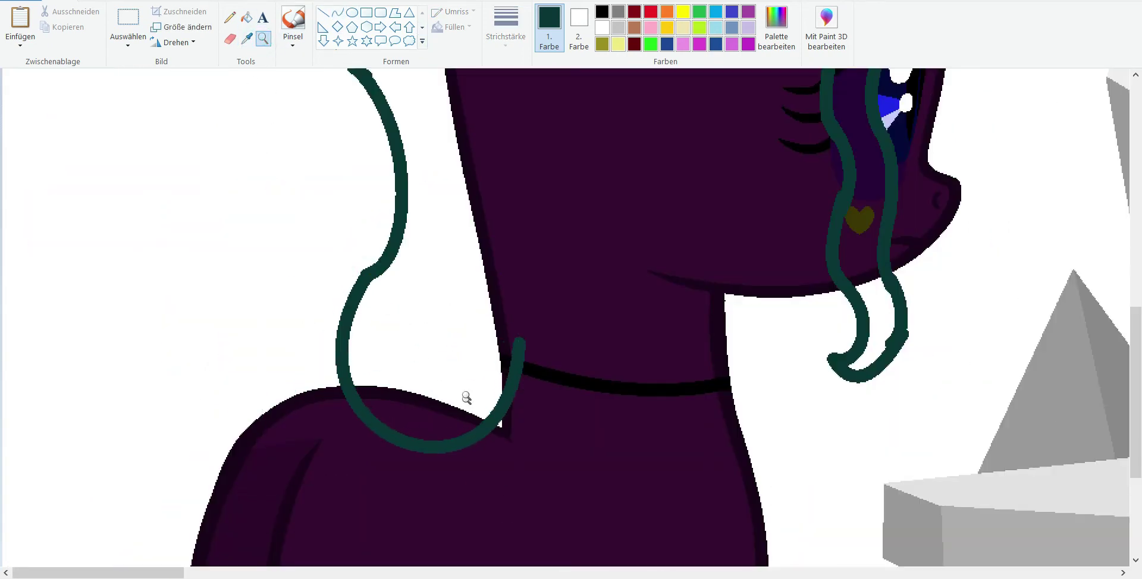
{"action": "right_click", "coordinate": [466, 395]}
{"action": "scroll", "coordinate": [180, 337], "scroll_direction": "up", "scroll_amount": 1}
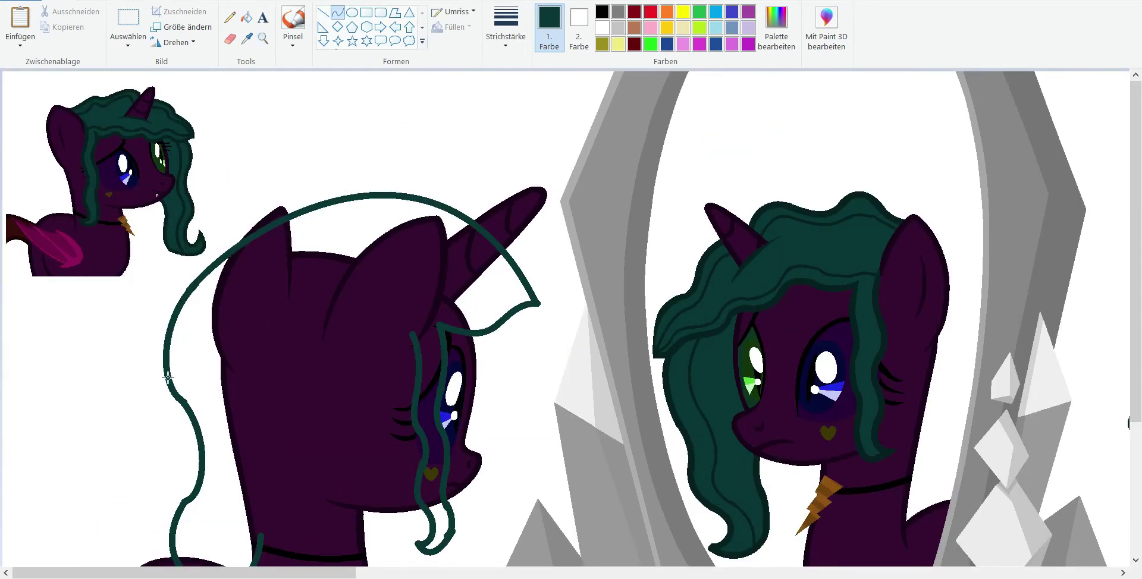
Step: Try to draw the top mane's lower edge in teal from the outer outline to the base of the front ear
{"action": "left_click_drag", "start_coordinate": [323, 336], "coordinate": [268, 334]}
{"action": "key", "text": "ctrl+z"}
{"action": "left_click_drag", "start_coordinate": [194, 287], "coordinate": [301, 316]}
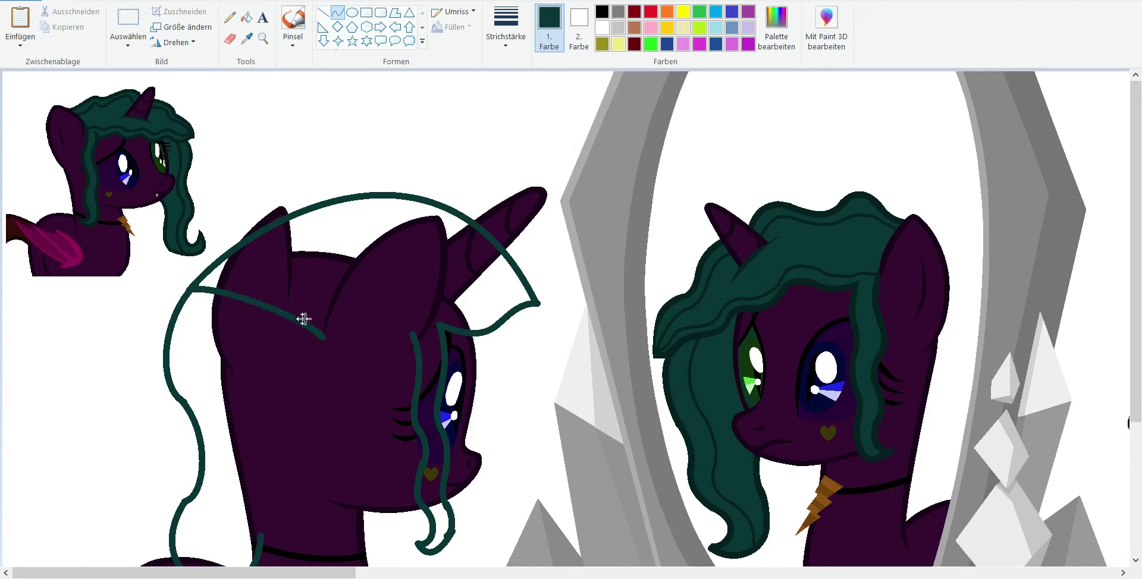
{"action": "key", "text": "ctrl+z"}
{"action": "left_click", "coordinate": [263, 38]}
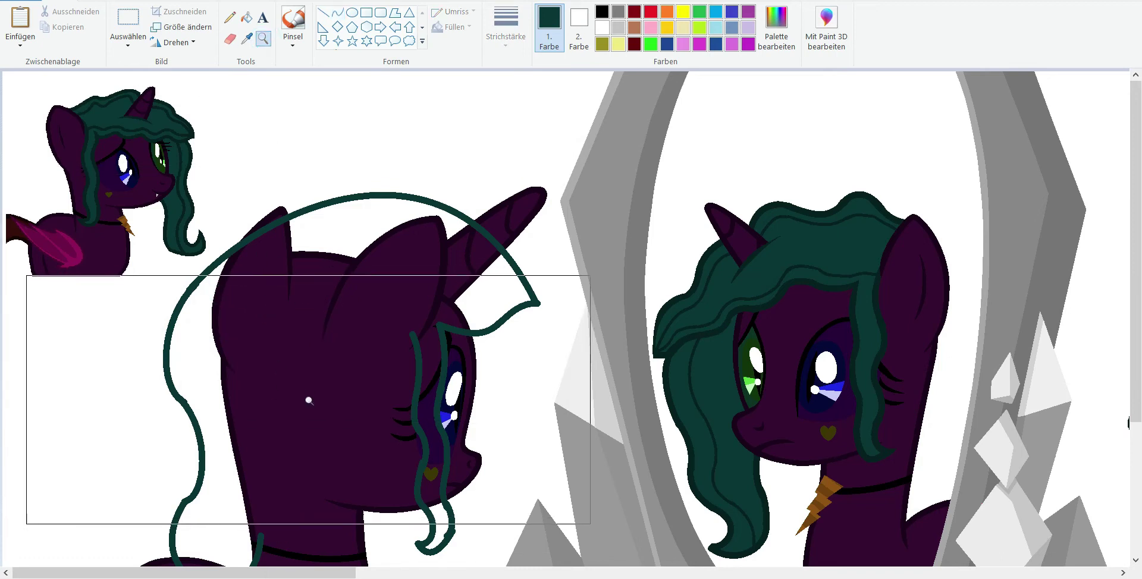
{"action": "left_click", "coordinate": [279, 348]}
{"action": "right_click", "coordinate": [288, 339]}
{"action": "left_click", "coordinate": [289, 336]}
{"action": "left_click", "coordinate": [288, 334]}
{"action": "left_click", "coordinate": [247, 38]}
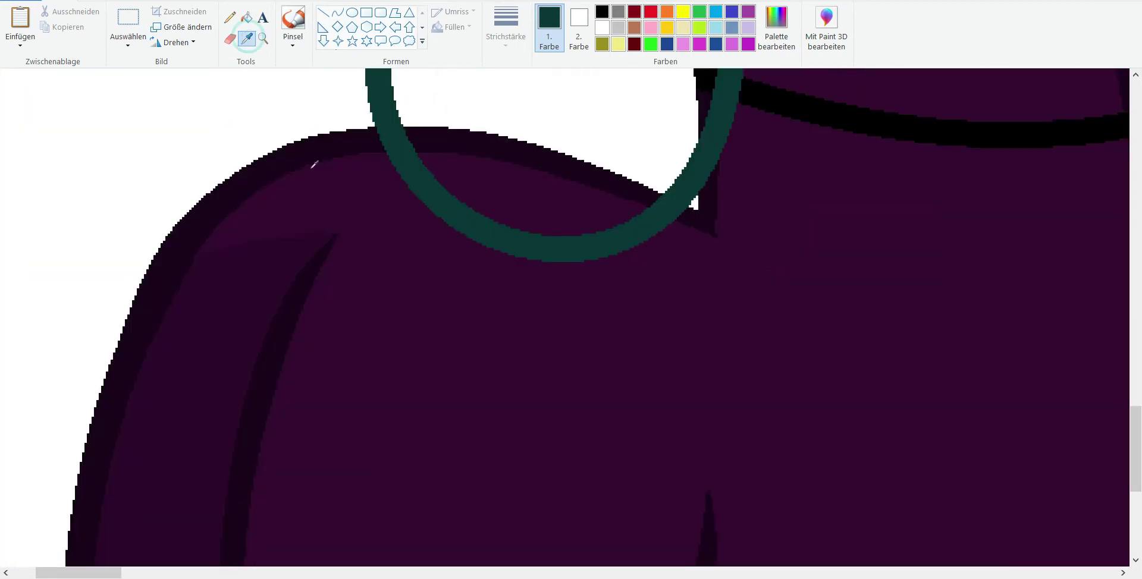
{"action": "left_click", "coordinate": [270, 167]}
Step: Draw the top mane's lower edge as a downward-bowed curve in the outline's teal, from the back of the outline to the front ear's base
{"action": "left_click", "coordinate": [263, 38]}
{"action": "right_click", "coordinate": [303, 127]}
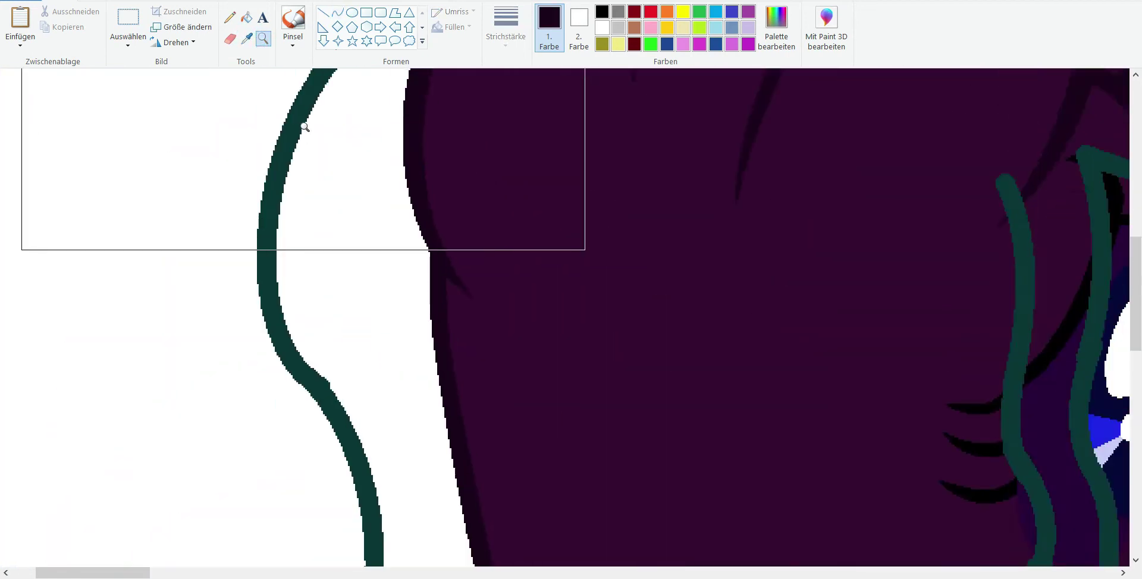
{"action": "right_click", "coordinate": [304, 122]}
{"action": "left_click", "coordinate": [304, 122]}
{"action": "left_click", "coordinate": [337, 12]}
{"action": "left_click", "coordinate": [247, 39]}
{"action": "left_click", "coordinate": [318, 342]}
{"action": "left_click_drag", "start_coordinate": [319, 343], "coordinate": [588, 439]}
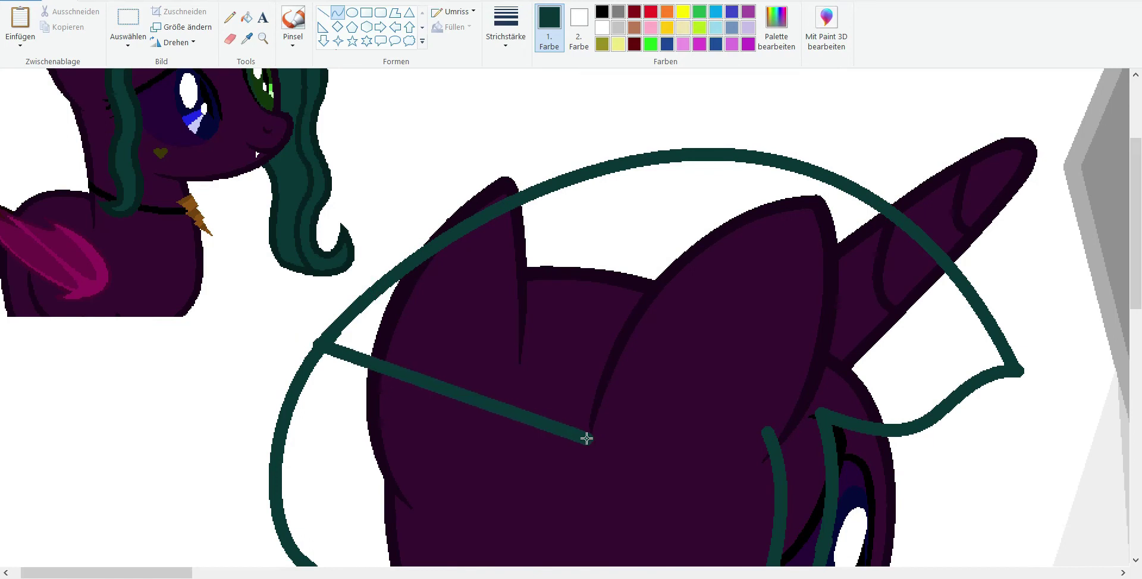
{"action": "left_click_drag", "start_coordinate": [428, 397], "coordinate": [429, 425]}
{"action": "right_click", "coordinate": [305, 167]}
Step: Separate the front ear from the head and horn with white curves along both sides of the ear
{"action": "scroll", "coordinate": [327, 222], "scroll_direction": "up", "scroll_amount": 2}
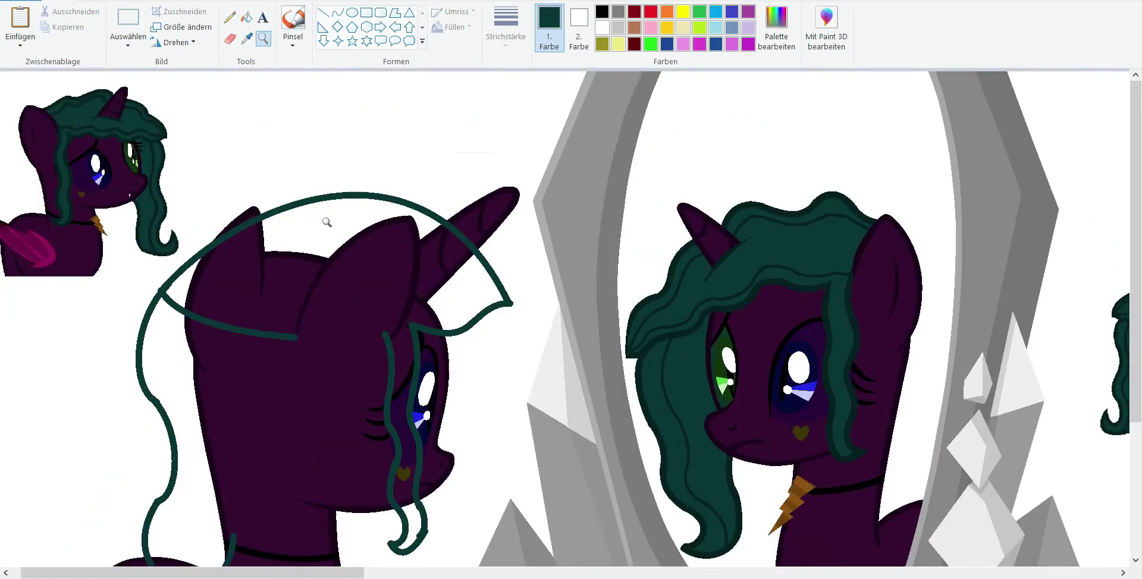
{"action": "scroll", "coordinate": [326, 222], "scroll_direction": "right", "scroll_amount": 1}
{"action": "key", "text": "alt+Tab"}
{"action": "key", "text": "alt+Tab"}
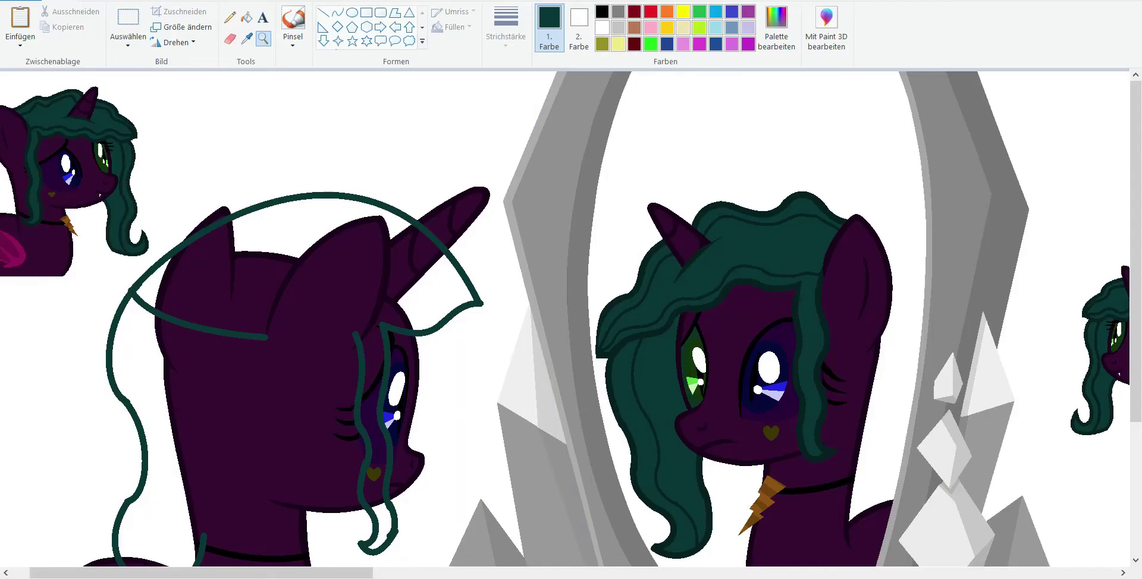
{"action": "left_click", "coordinate": [233, 218]}
{"action": "scroll", "coordinate": [250, 167], "scroll_direction": "up", "scroll_amount": 5}
{"action": "scroll", "coordinate": [377, 263], "scroll_direction": "left", "scroll_amount": 3}
{"action": "left_click_drag", "start_coordinate": [384, 226], "coordinate": [333, 292]}
{"action": "left_click_drag", "start_coordinate": [654, 179], "coordinate": [661, 252]}
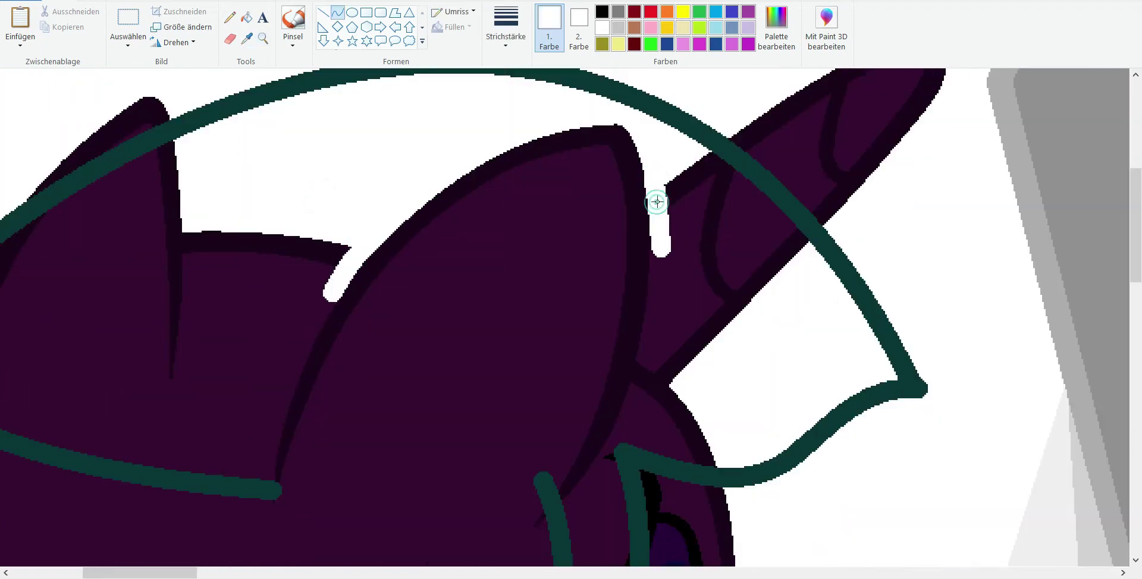
{"action": "left_click_drag", "start_coordinate": [629, 424], "coordinate": [643, 359]}
Step: Fill the front strand and the inside of the top mane with white, covering the head, far ear and horn parts there
{"action": "left_click", "coordinate": [246, 18]}
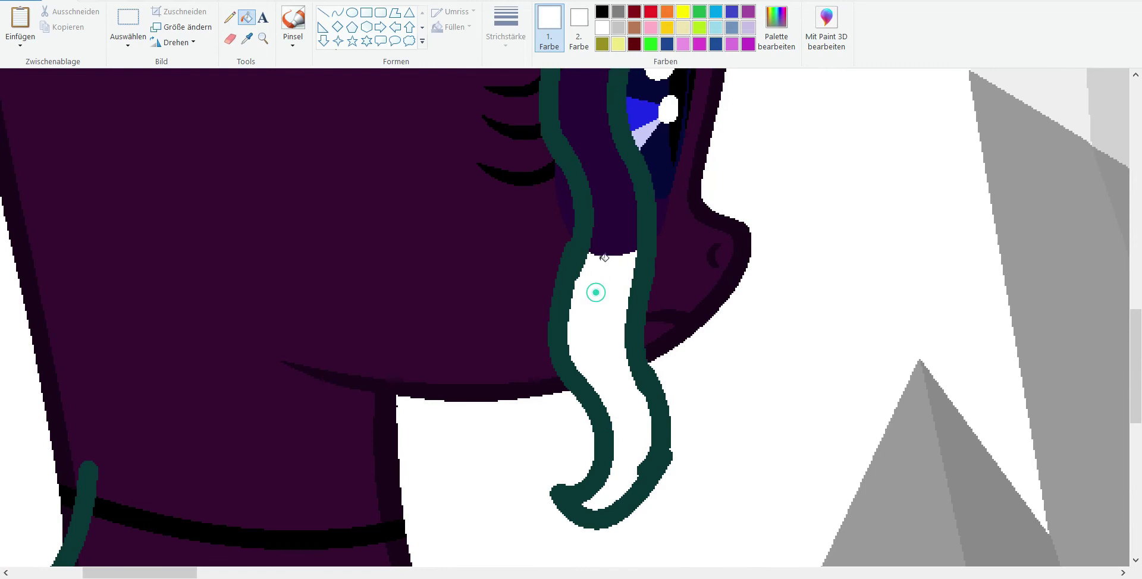
{"action": "left_click", "coordinate": [689, 281]}
{"action": "scroll", "coordinate": [688, 281], "scroll_direction": "down", "scroll_amount": 1}
{"action": "left_click", "coordinate": [263, 38]}
{"action": "left_click", "coordinate": [173, 260]}
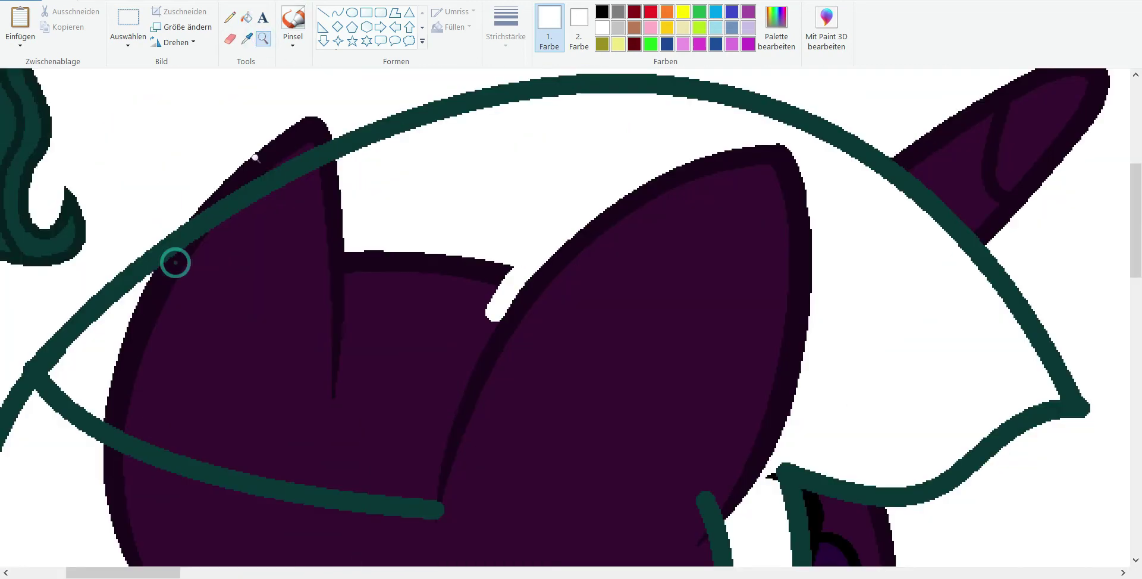
{"action": "left_click", "coordinate": [370, 258]}
Step: Redraw the necklace in its own black over the end of the teal back mane outline
{"action": "left_click", "coordinate": [263, 38]}
{"action": "right_click", "coordinate": [293, 306]}
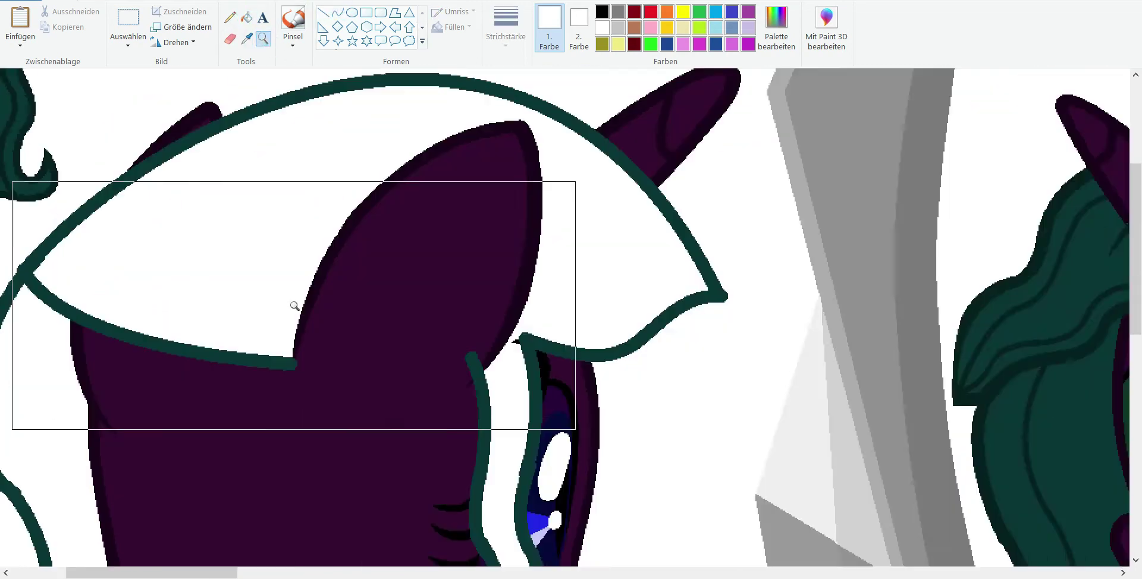
{"action": "left_click", "coordinate": [294, 307]}
{"action": "scroll", "coordinate": [449, 236], "scroll_direction": "up", "scroll_amount": 2}
{"action": "right_click", "coordinate": [449, 236]}
{"action": "left_click", "coordinate": [306, 305]}
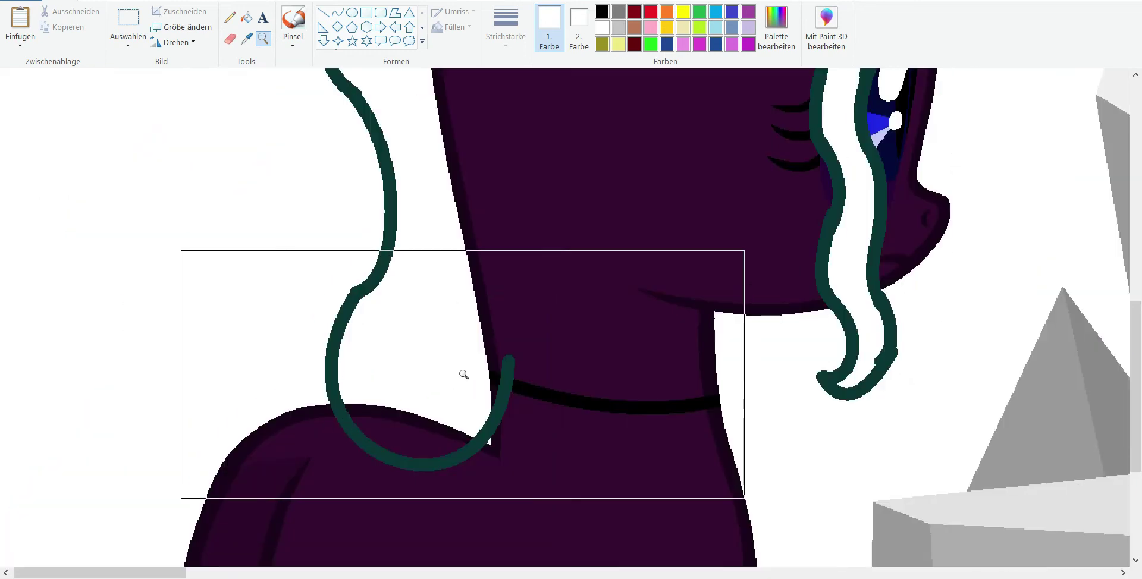
{"action": "left_click", "coordinate": [464, 375]}
{"action": "left_click", "coordinate": [247, 39]}
{"action": "left_click", "coordinate": [554, 223]}
{"action": "left_click", "coordinate": [386, 180]}
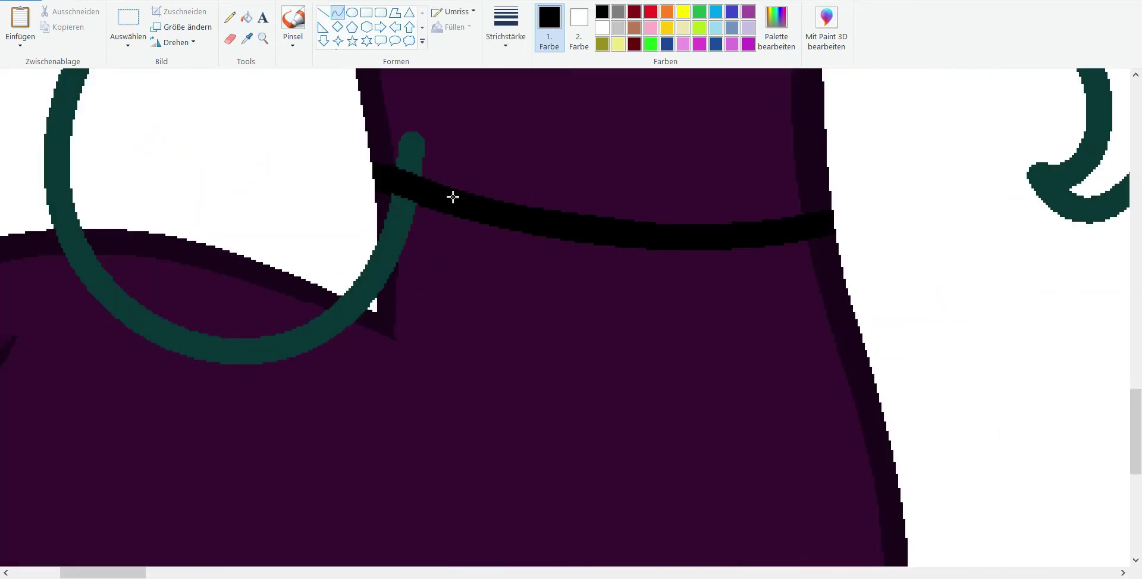
Step: Fill the teal stub above the necklace with the body's purple
{"action": "left_click", "coordinate": [247, 38]}
{"action": "left_click", "coordinate": [449, 119]}
{"action": "left_click", "coordinate": [410, 141]}
{"action": "left_click", "coordinate": [263, 39]}
{"action": "right_click", "coordinate": [262, 145]}
{"action": "right_click", "coordinate": [268, 152]}
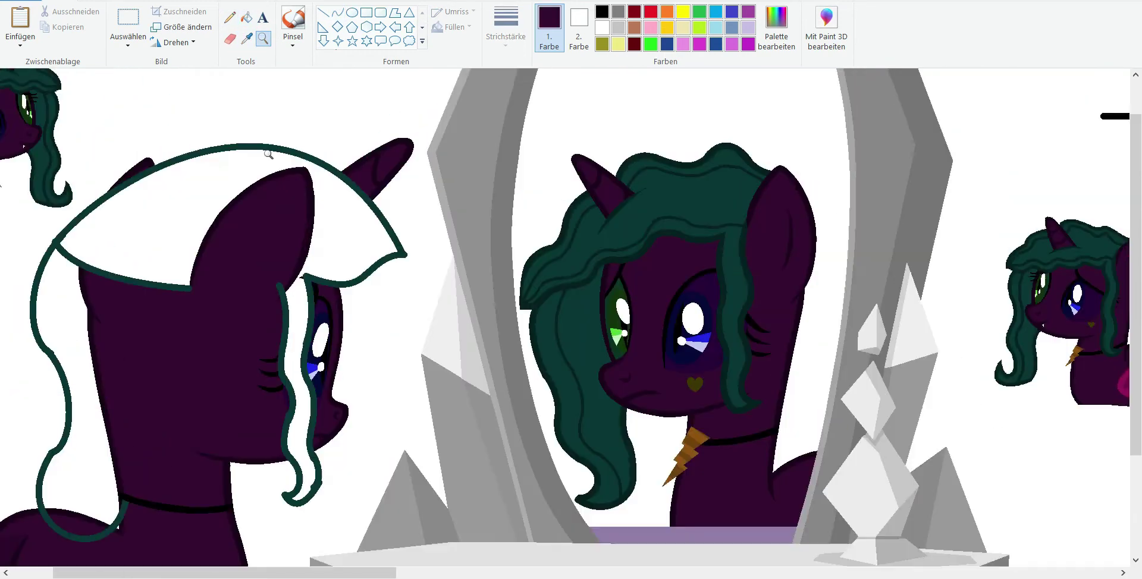
Step: Redraw the inner edge of the neck's dark purple outline below the necklace, across the teal mane curve
{"action": "scroll", "coordinate": [160, 288], "scroll_direction": "down", "scroll_amount": 3}
{"action": "scroll", "coordinate": [253, 244], "scroll_direction": "up", "scroll_amount": 4}
{"action": "scroll", "coordinate": [261, 268], "scroll_direction": "down", "scroll_amount": 3}
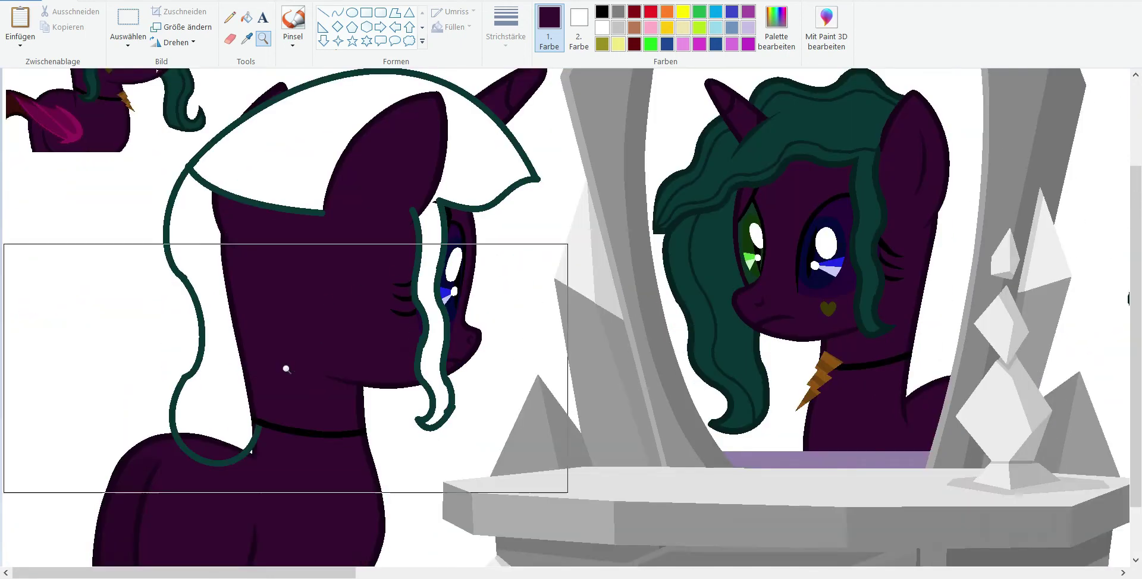
{"action": "left_click", "coordinate": [285, 370]}
{"action": "left_click", "coordinate": [337, 12]}
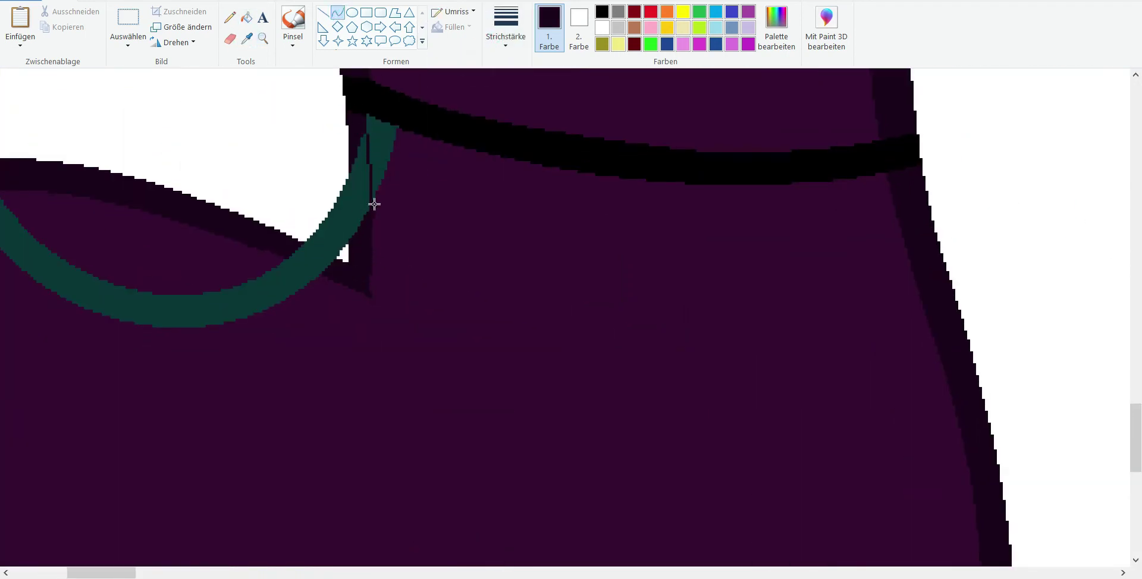
{"action": "scroll", "coordinate": [394, 233], "scroll_direction": "up", "scroll_amount": 2}
{"action": "left_click_drag", "start_coordinate": [375, 243], "coordinate": [375, 408]}
{"action": "left_click", "coordinate": [372, 299]}
Step: Redraw the neck outline's outer edge and fill the teal on the neck with the matching dark outline and body purples
{"action": "left_click", "coordinate": [262, 38]}
{"action": "key", "text": "ctrl+Page_Up"}
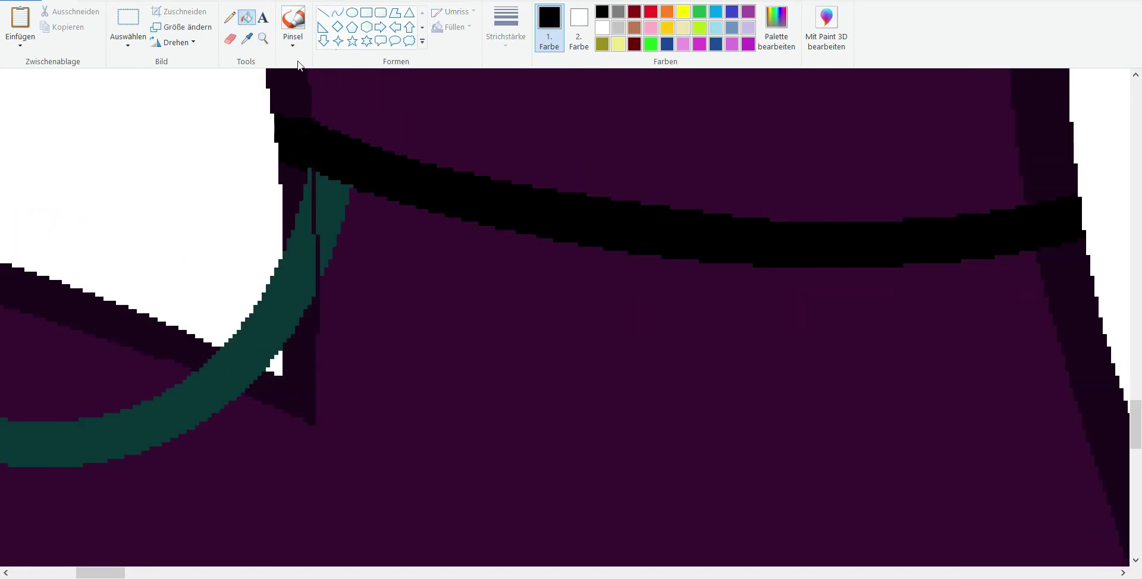
{"action": "left_click", "coordinate": [289, 197]}
{"action": "left_click_drag", "start_coordinate": [282, 183], "coordinate": [289, 356]}
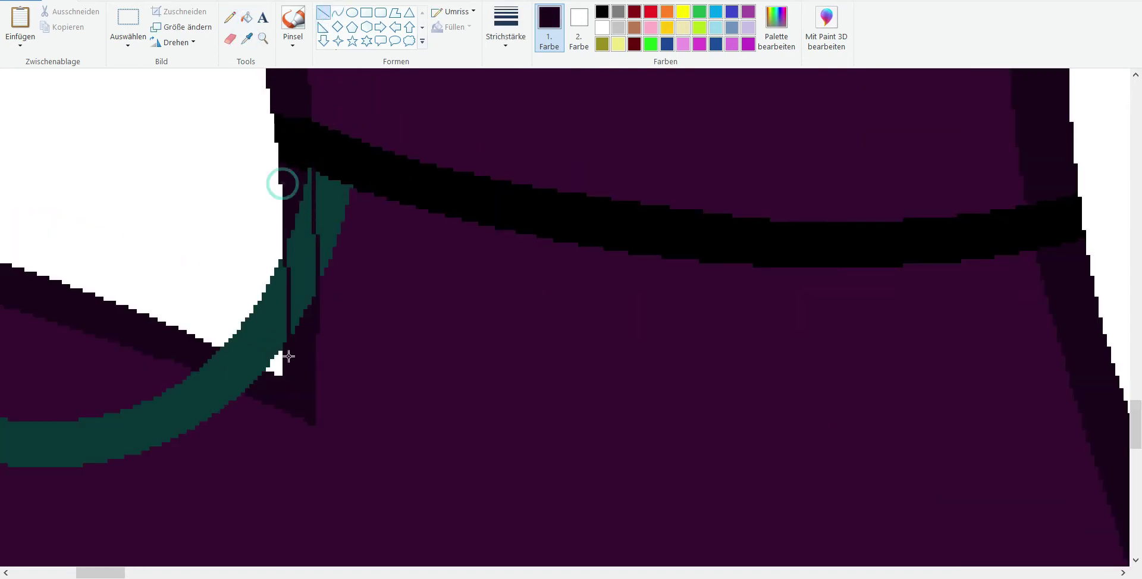
{"action": "left_click", "coordinate": [306, 253]}
{"action": "left_click", "coordinate": [329, 230]}
Step: Redraw both edges of the back's dark outline across the mane curve and fill the teal overlapping the back with matching purples
{"action": "scroll", "coordinate": [237, 288], "scroll_direction": "down", "scroll_amount": 2}
{"action": "scroll", "coordinate": [377, 374], "scroll_direction": "up", "scroll_amount": 2}
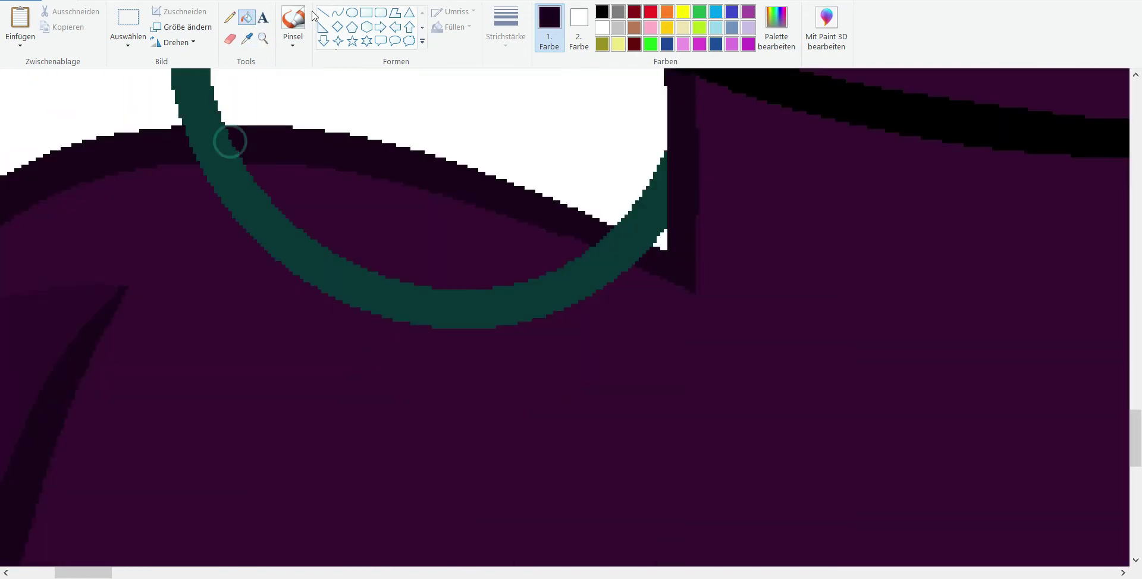
{"action": "left_click_drag", "start_coordinate": [355, 124], "coordinate": [671, 275]}
{"action": "left_click", "coordinate": [198, 162]}
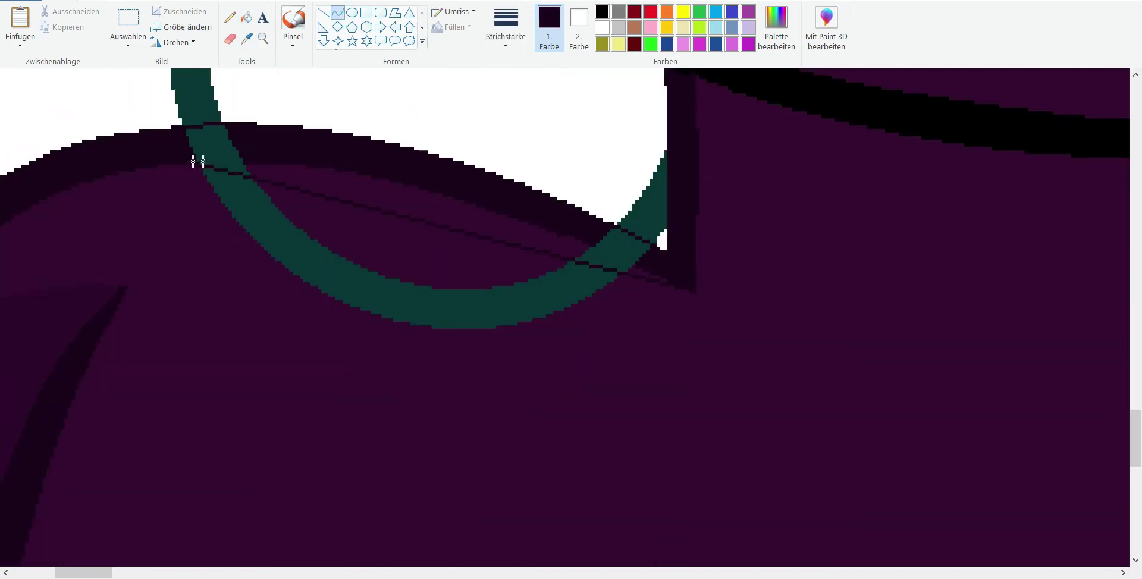
{"action": "left_click", "coordinate": [246, 18]}
{"action": "left_click", "coordinate": [214, 148]}
{"action": "scroll", "coordinate": [298, 209], "scroll_direction": "down", "scroll_amount": 3}
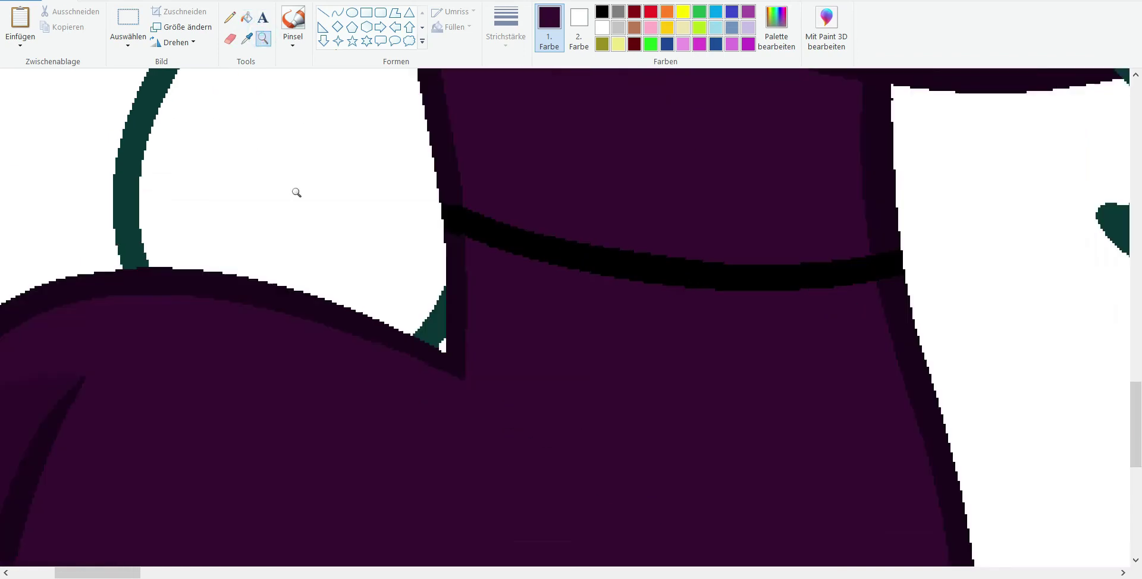
{"action": "left_click", "coordinate": [263, 38]}
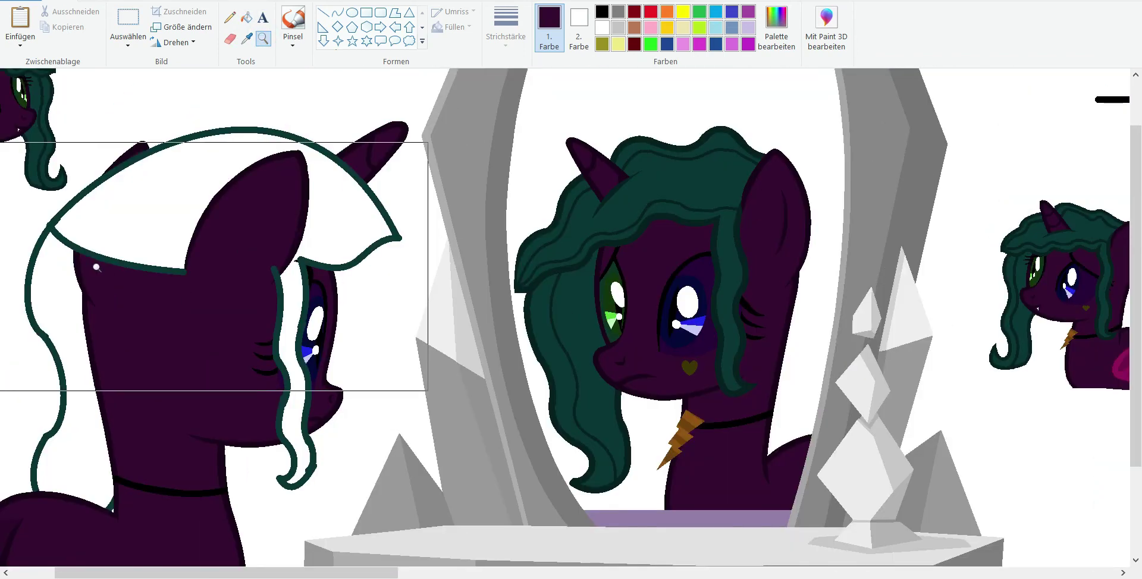
{"action": "right_click", "coordinate": [95, 266]}
{"action": "left_click", "coordinate": [169, 323]}
{"action": "right_click", "coordinate": [195, 411]}
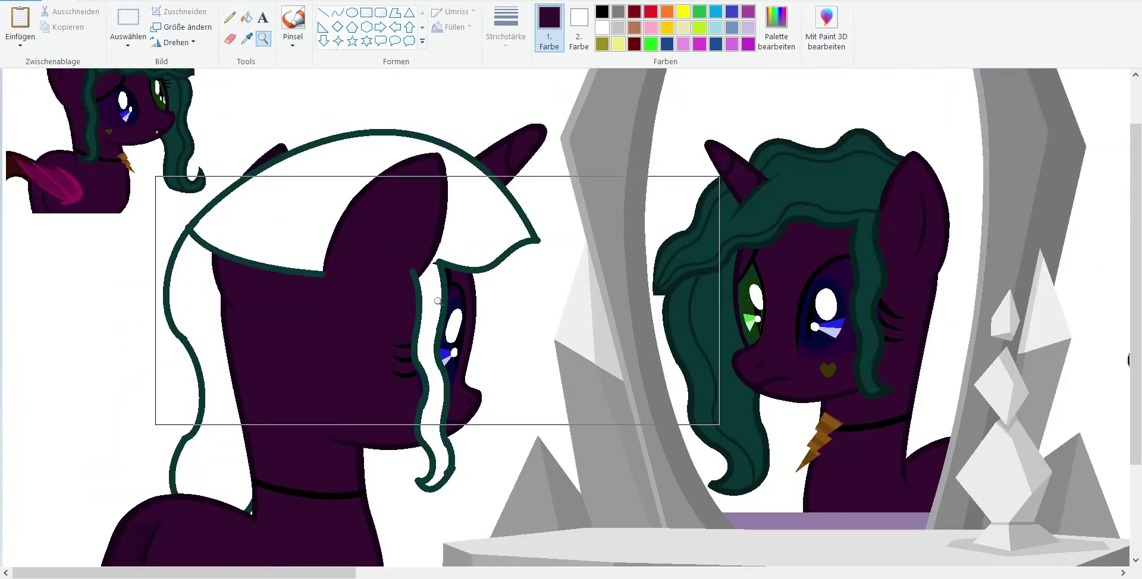
{"action": "left_click", "coordinate": [128, 27]}
{"action": "left_click_drag", "start_coordinate": [46, 153], "coordinate": [559, 568]}
{"action": "scroll", "coordinate": [296, 359], "scroll_direction": "up", "scroll_amount": 2}
{"action": "right_click", "coordinate": [249, 330]}
{"action": "left_click", "coordinate": [295, 355]}
Step: Draw a thin teal inner line along the fringe's lower edge, from the front ear towards the fringe tip
{"action": "left_click", "coordinate": [247, 38]}
{"action": "left_click", "coordinate": [244, 119]}
{"action": "left_click", "coordinate": [247, 18]}
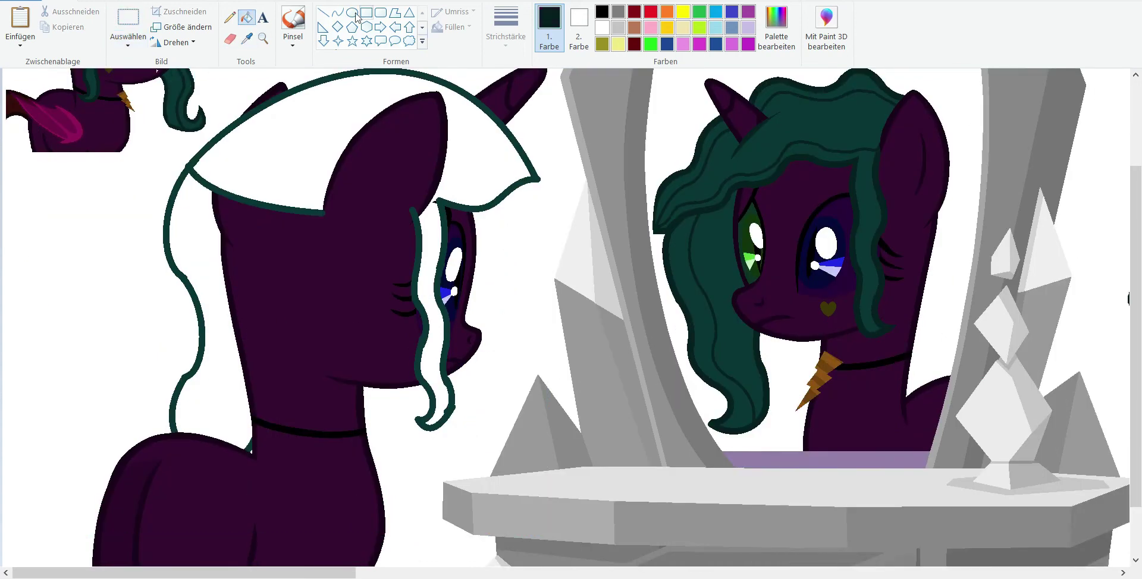
{"action": "left_click", "coordinate": [337, 12]}
{"action": "left_click", "coordinate": [506, 27]}
{"action": "left_click", "coordinate": [492, 148]}
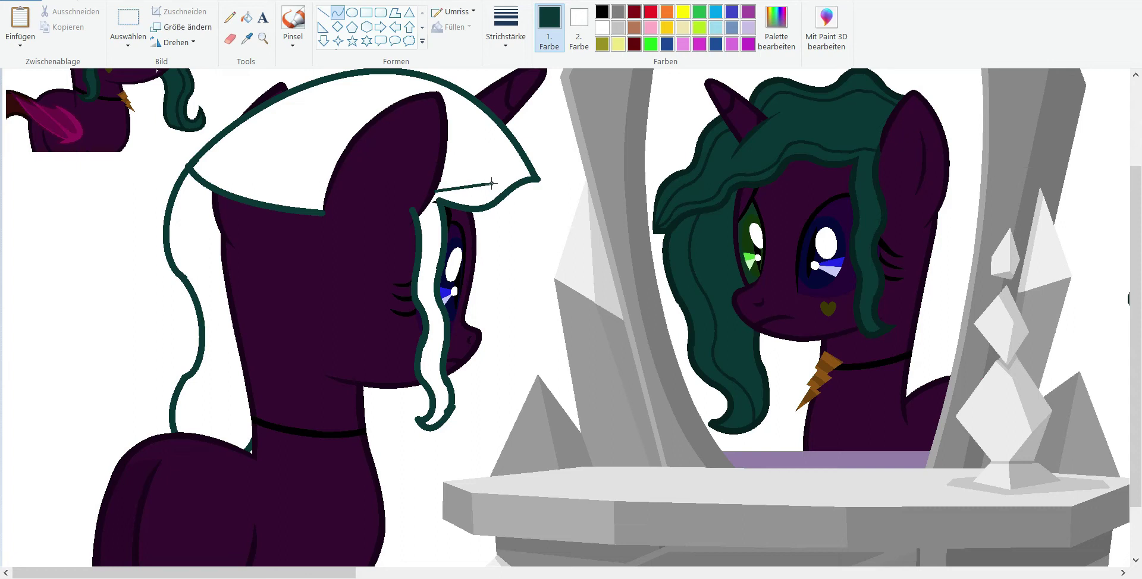
{"action": "left_click", "coordinate": [500, 173]}
{"action": "scroll", "coordinate": [522, 288], "scroll_direction": "up", "scroll_amount": 2}
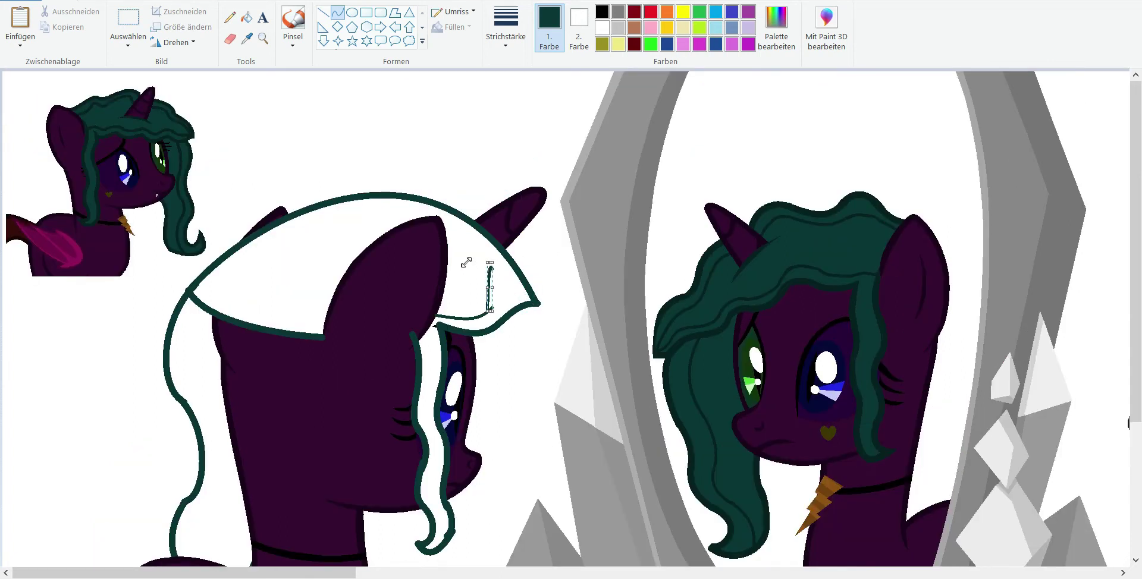
Step: Draw thin teal lines inside the top mane's upper and lower edges and a wavy one down the back mane
{"action": "mouse_move", "coordinate": [528, 293]}
{"action": "left_mouse_down"}
{"action": "mouse_move", "coordinate": [331, 267]}
{"action": "mouse_move", "coordinate": [192, 294]}
{"action": "left_mouse_up"}
{"action": "left_click_drag", "start_coordinate": [345, 289], "coordinate": [321, 121]}
{"action": "left_click_drag", "start_coordinate": [381, 309], "coordinate": [369, 331]}
{"action": "scroll", "coordinate": [381, 315], "scroll_direction": "down", "scroll_amount": 2}
{"action": "scroll", "coordinate": [381, 316], "scroll_direction": "up", "scroll_amount": 2}
{"action": "scroll", "coordinate": [218, 438], "scroll_direction": "down", "scroll_amount": 2}
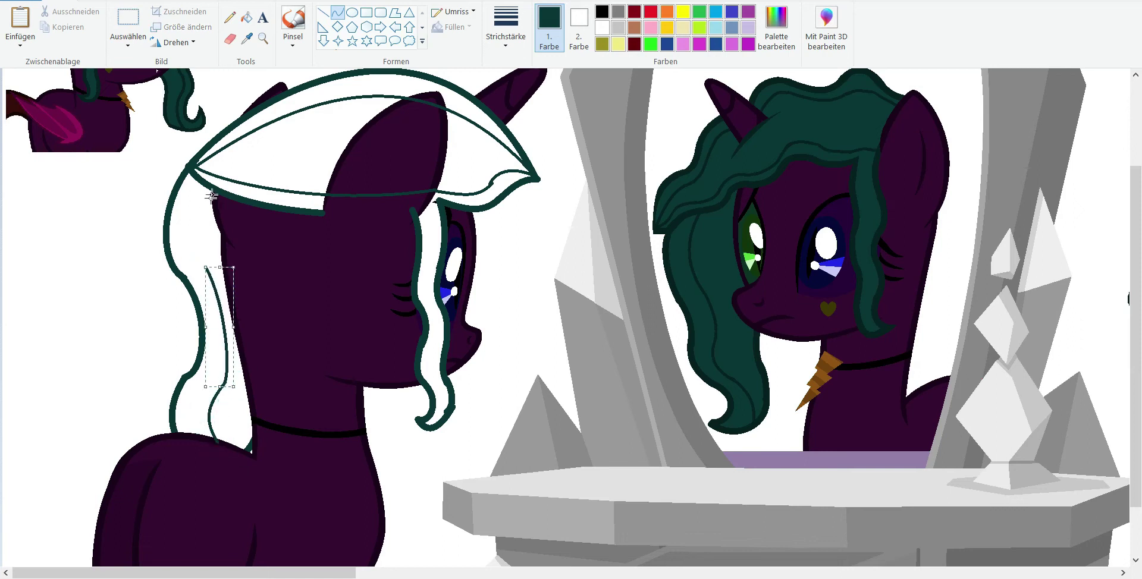
{"action": "scroll", "coordinate": [592, 271], "scroll_direction": "up", "scroll_amount": 3}
{"action": "key", "text": "ctrl+a"}
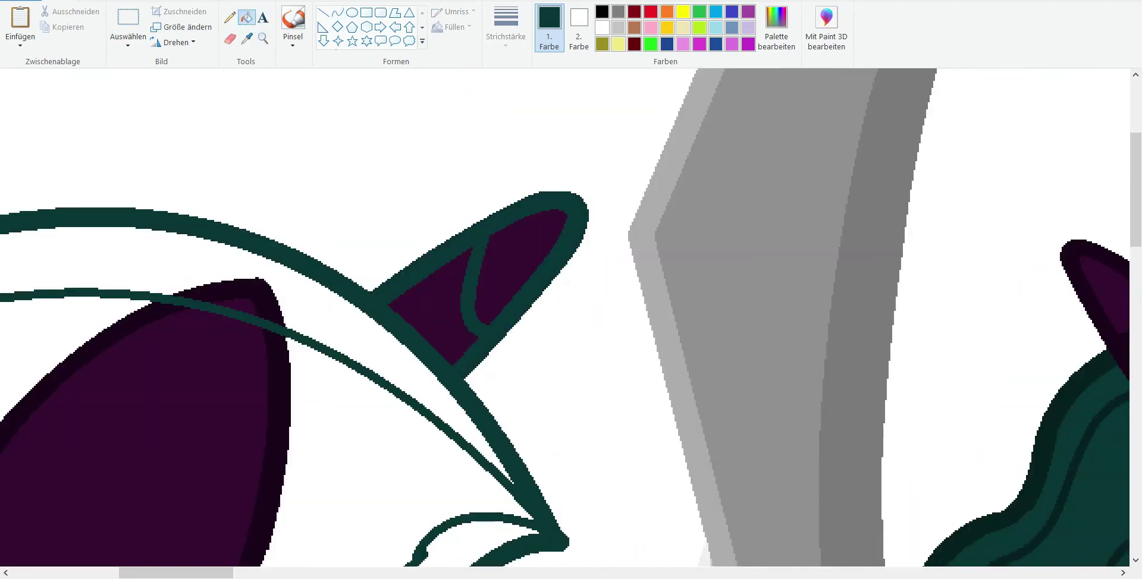
{"action": "scroll", "coordinate": [217, 225], "scroll_direction": "up", "scroll_amount": 1}
{"action": "scroll", "coordinate": [506, 278], "scroll_direction": "down", "scroll_amount": 1}
{"action": "left_click", "coordinate": [263, 38]}
{"action": "right_click", "coordinate": [107, 224]}
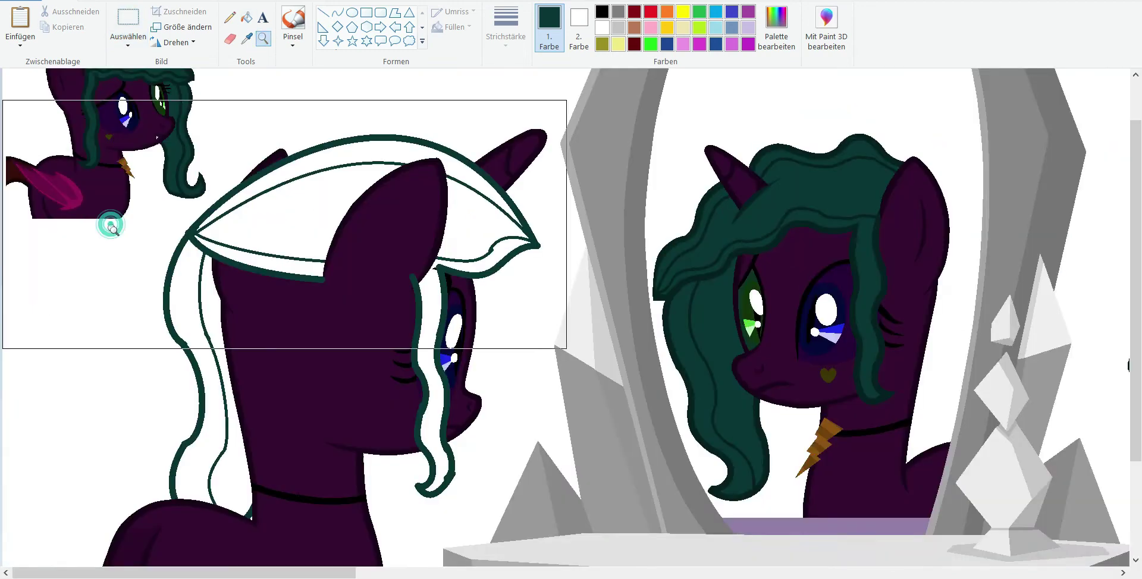
Step: Extend the front ear's lower outline in thin dark purple across the front strand and fill the teal stub behind it with purple
{"action": "left_click", "coordinate": [304, 144]}
{"action": "left_click", "coordinate": [247, 39]}
{"action": "left_click", "coordinate": [452, 143]}
{"action": "left_click", "coordinate": [337, 12]}
{"action": "left_click", "coordinate": [506, 27]}
{"action": "left_click", "coordinate": [480, 108]}
{"action": "left_click_drag", "start_coordinate": [384, 237], "coordinate": [417, 189]}
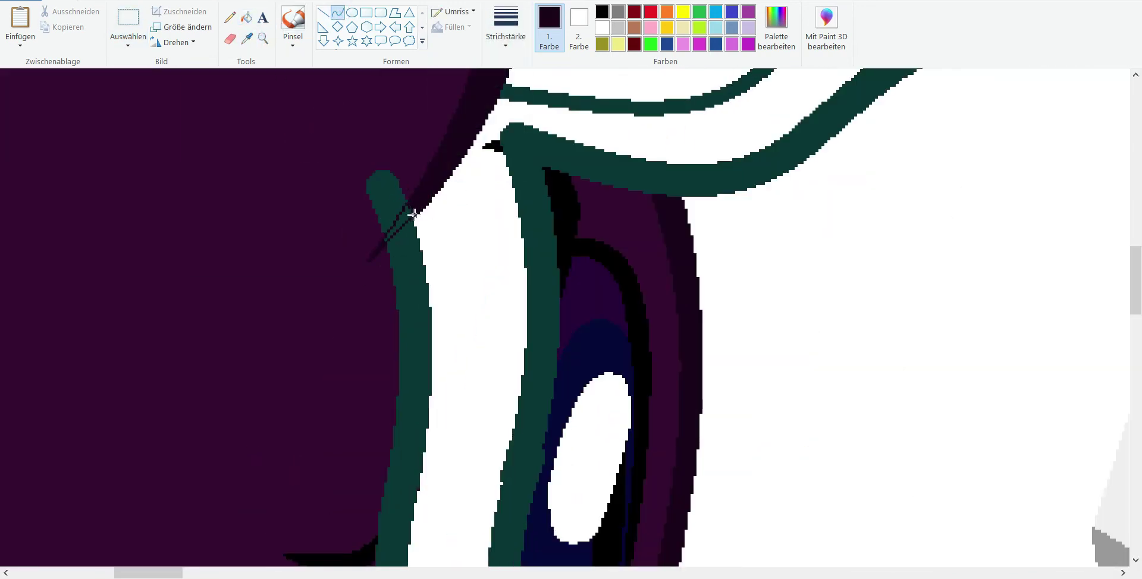
{"action": "left_click", "coordinate": [246, 17]}
{"action": "left_click", "coordinate": [386, 186]}
{"action": "scroll", "coordinate": [386, 186], "scroll_direction": "up", "scroll_amount": 2}
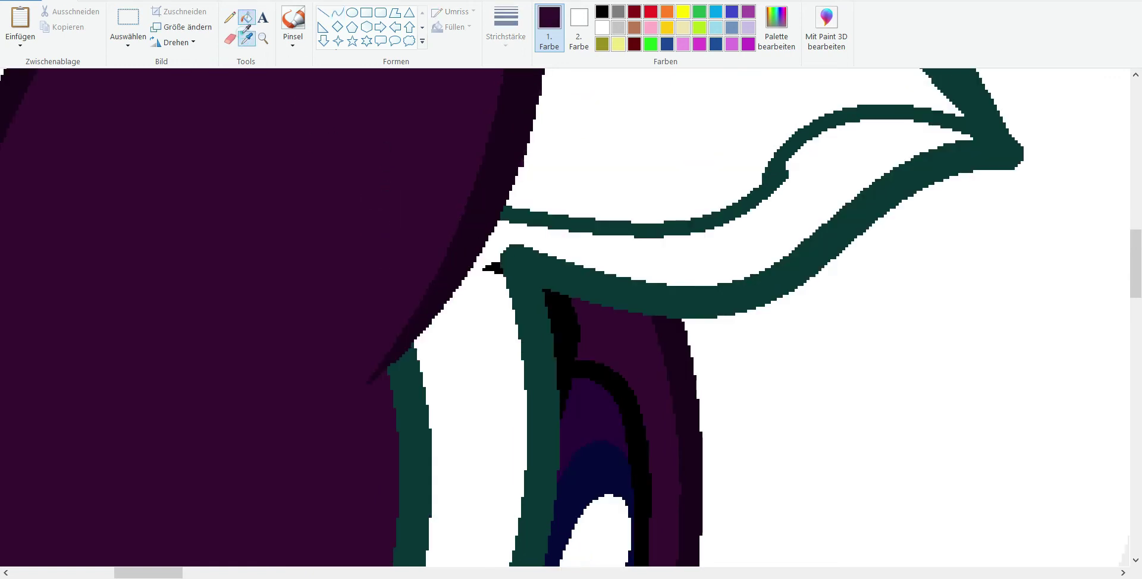
Step: Smooth the kinks in the outer outline of the back mane with short white curves
{"action": "left_click", "coordinate": [454, 271]}
{"action": "scroll", "coordinate": [454, 271], "scroll_direction": "down", "scroll_amount": 3}
{"action": "left_click", "coordinate": [263, 39]}
{"action": "left_click", "coordinate": [242, 316]}
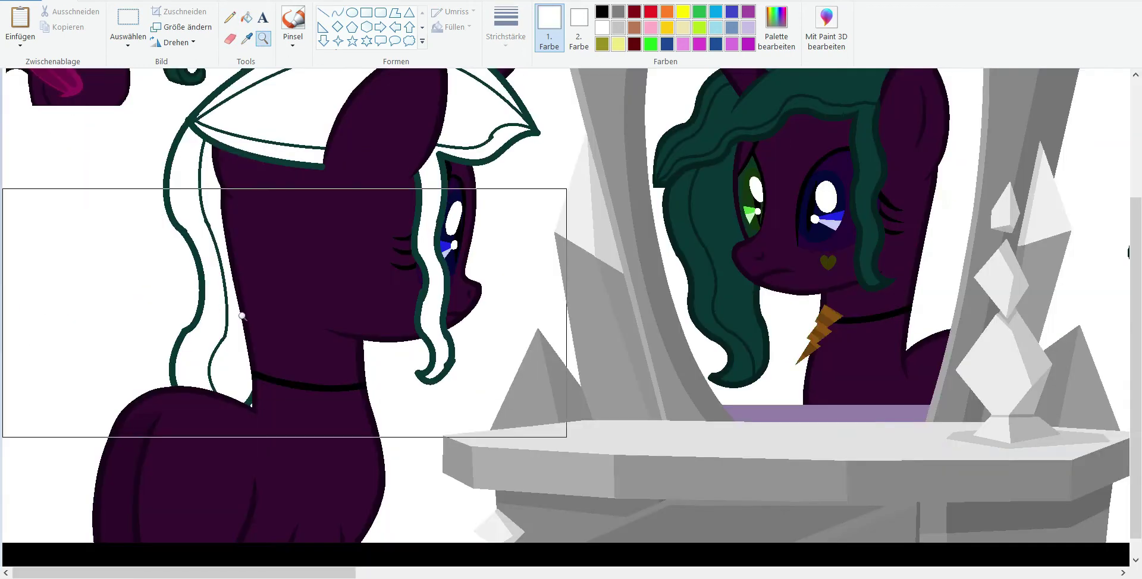
{"action": "left_click", "coordinate": [283, 209]}
{"action": "left_click", "coordinate": [422, 386]}
{"action": "left_click", "coordinate": [337, 12]}
{"action": "left_click", "coordinate": [506, 27]}
{"action": "left_click", "coordinate": [498, 145]}
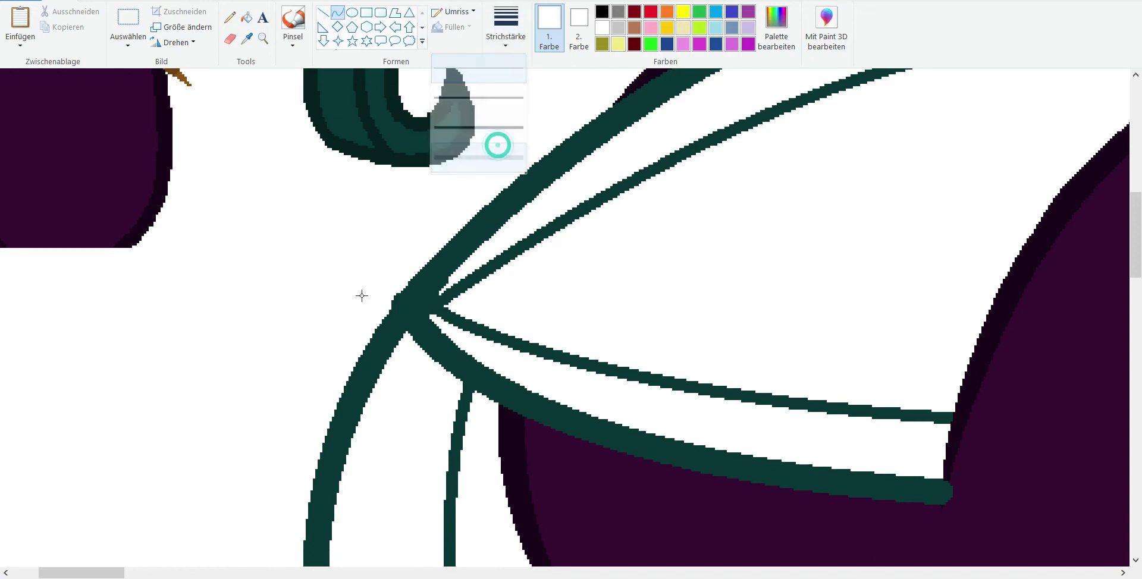
{"action": "scroll", "coordinate": [322, 293], "scroll_direction": "down", "scroll_amount": 5}
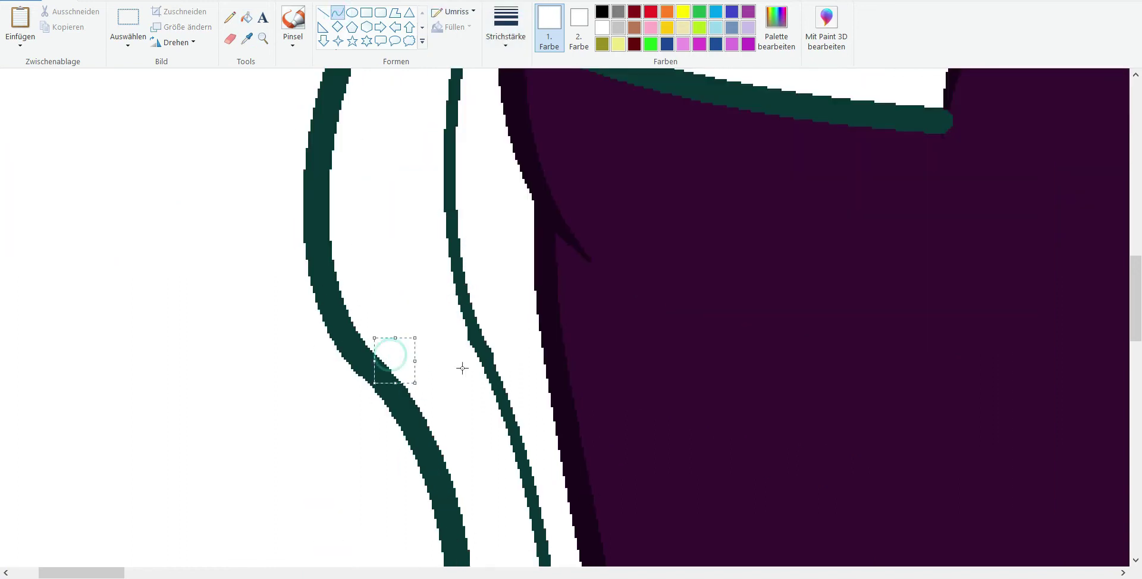
{"action": "scroll", "coordinate": [463, 368], "scroll_direction": "down", "scroll_amount": 7}
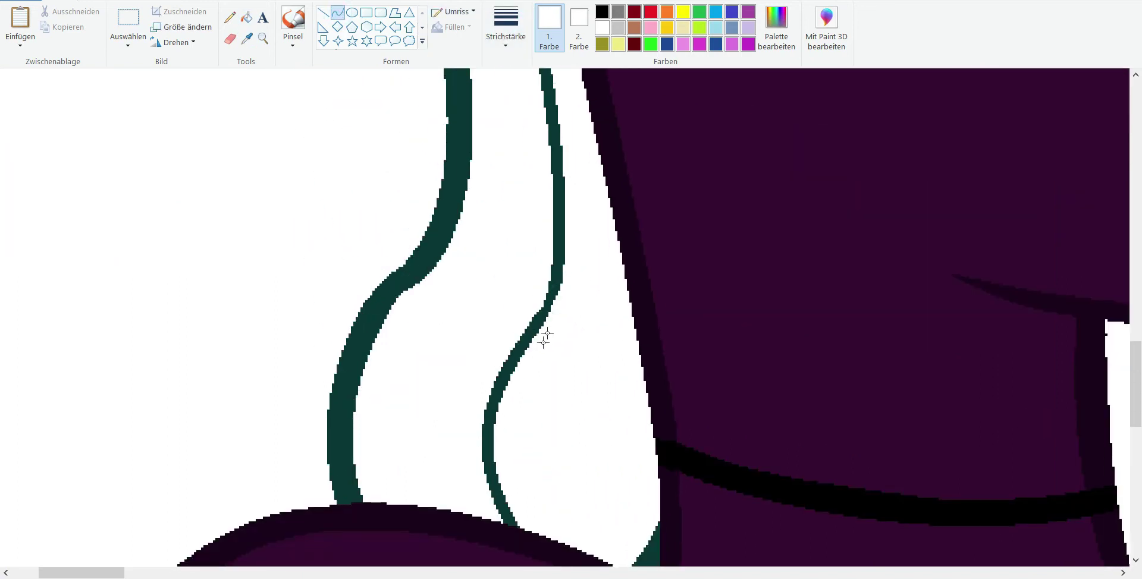
Step: Smooth the kinks in the thin inner line of the back mane with short white curves
{"action": "scroll", "coordinate": [497, 219], "scroll_direction": "up", "scroll_amount": 5}
{"action": "scroll", "coordinate": [481, 260], "scroll_direction": "up", "scroll_amount": 2}
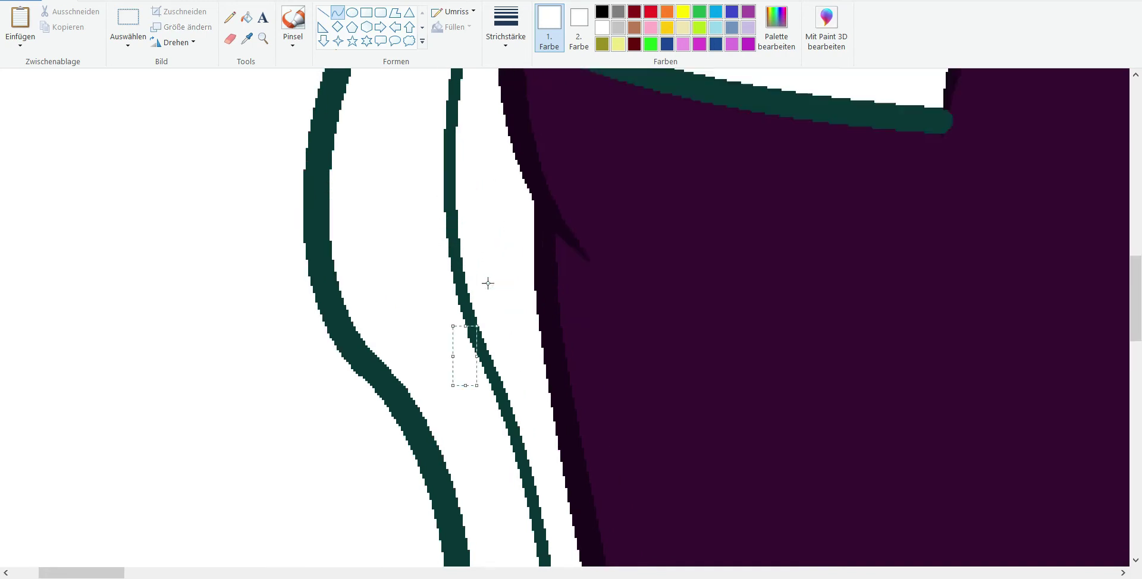
{"action": "scroll", "coordinate": [485, 283], "scroll_direction": "up", "scroll_amount": 5}
Step: Smooth the kink in the front strand's rear outline, level with the nostril, using white curves along its inner edge
{"action": "left_click", "coordinate": [263, 38]}
{"action": "right_click", "coordinate": [375, 286]}
{"action": "left_click", "coordinate": [638, 196]}
{"action": "left_click", "coordinate": [247, 38]}
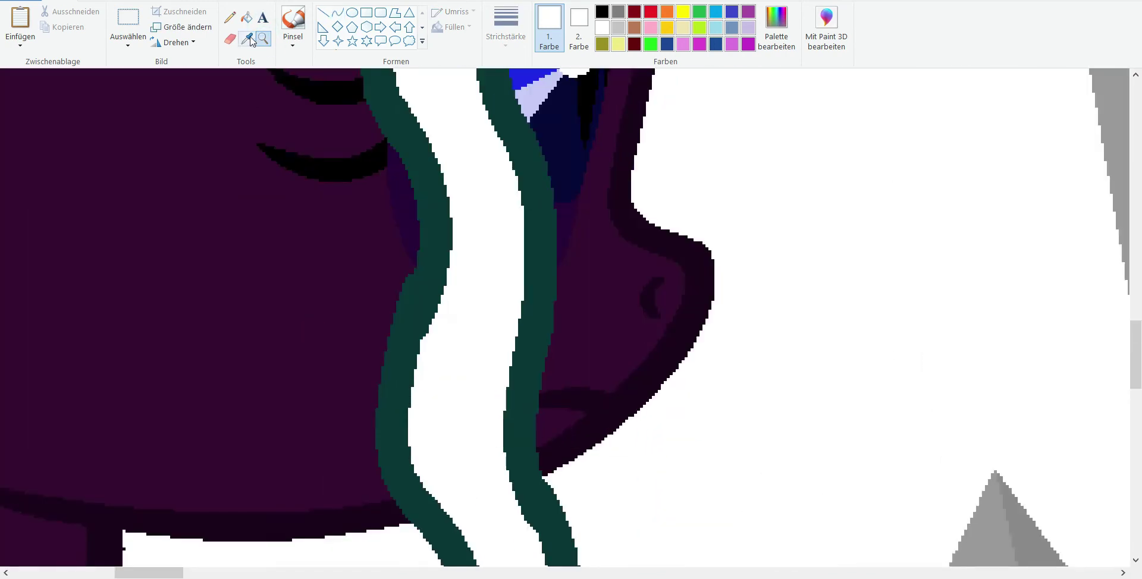
{"action": "left_click", "coordinate": [424, 298]}
{"action": "left_click", "coordinate": [247, 38]}
{"action": "left_click", "coordinate": [428, 342]}
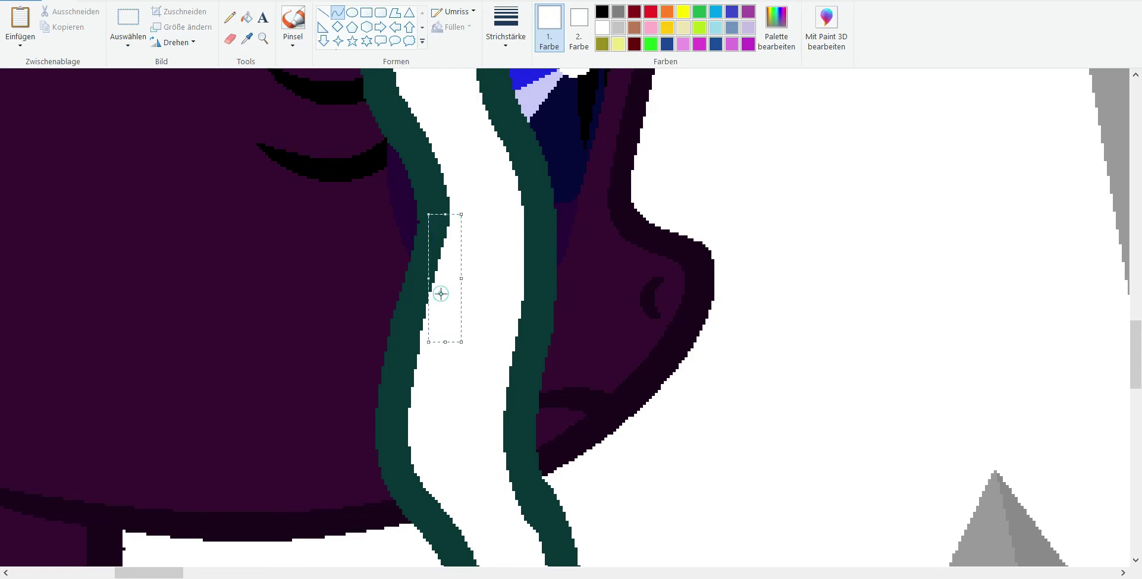
Step: Smooth the uneven edges around the front strand's lower bend below the muzzle with white and teal curves
{"action": "scroll", "coordinate": [440, 294], "scroll_direction": "down", "scroll_amount": 5}
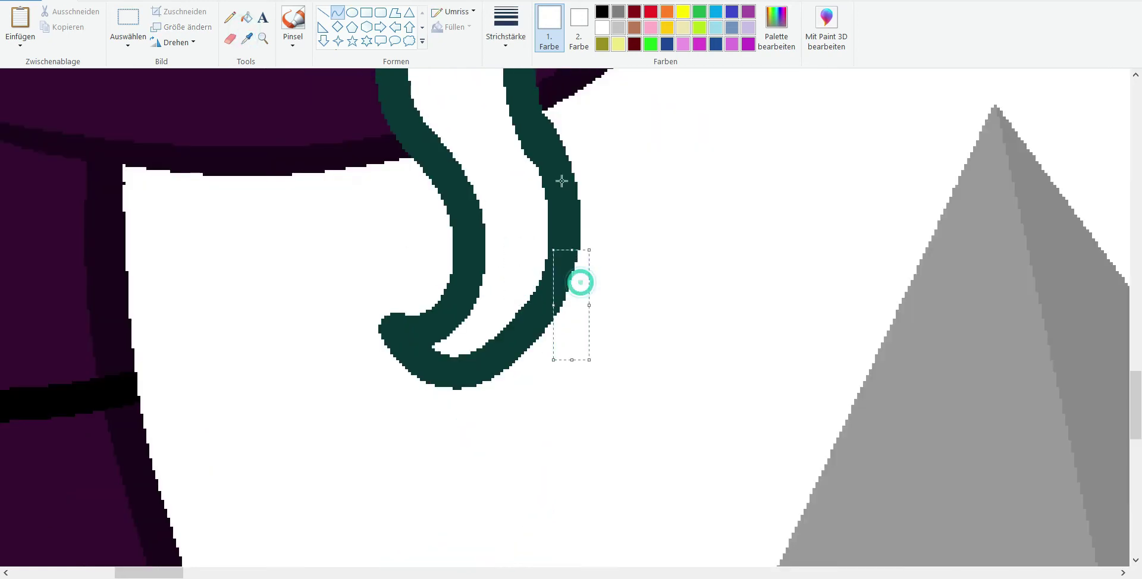
{"action": "left_click_drag", "start_coordinate": [509, 105], "coordinate": [532, 177]}
{"action": "scroll", "coordinate": [532, 177], "scroll_direction": "up", "scroll_amount": 2}
{"action": "scroll", "coordinate": [552, 278], "scroll_direction": "up", "scroll_amount": 4}
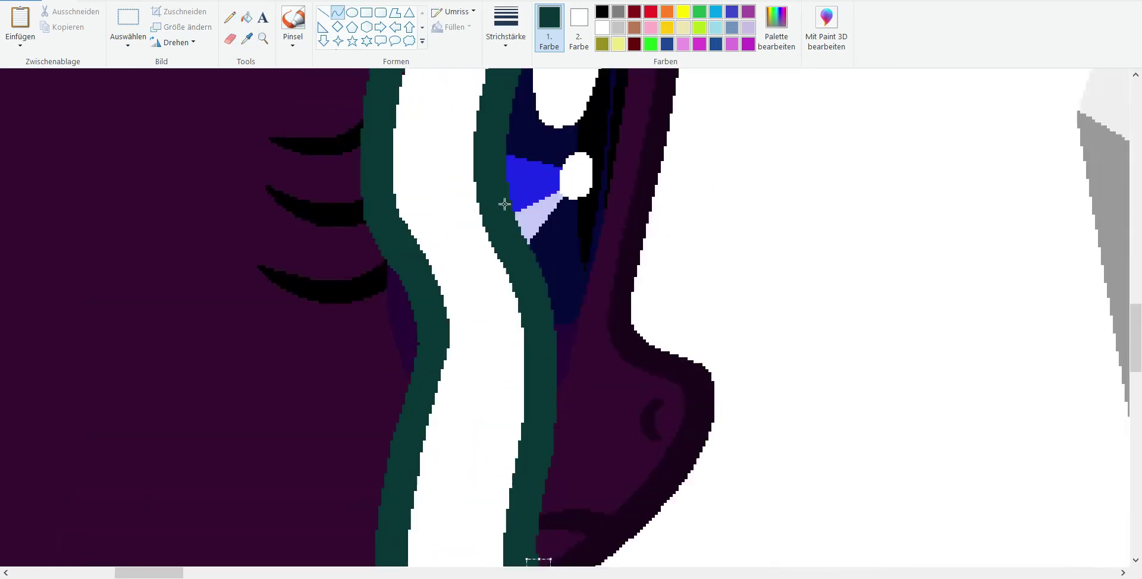
Step: Trim the rounded corner between fringe and front strand to a sharp point in white and smooth the kink in the fringe's inner line
{"action": "left_click", "coordinate": [247, 38]}
{"action": "scroll", "coordinate": [483, 198], "scroll_direction": "up", "scroll_amount": 3}
{"action": "left_click", "coordinate": [483, 198]}
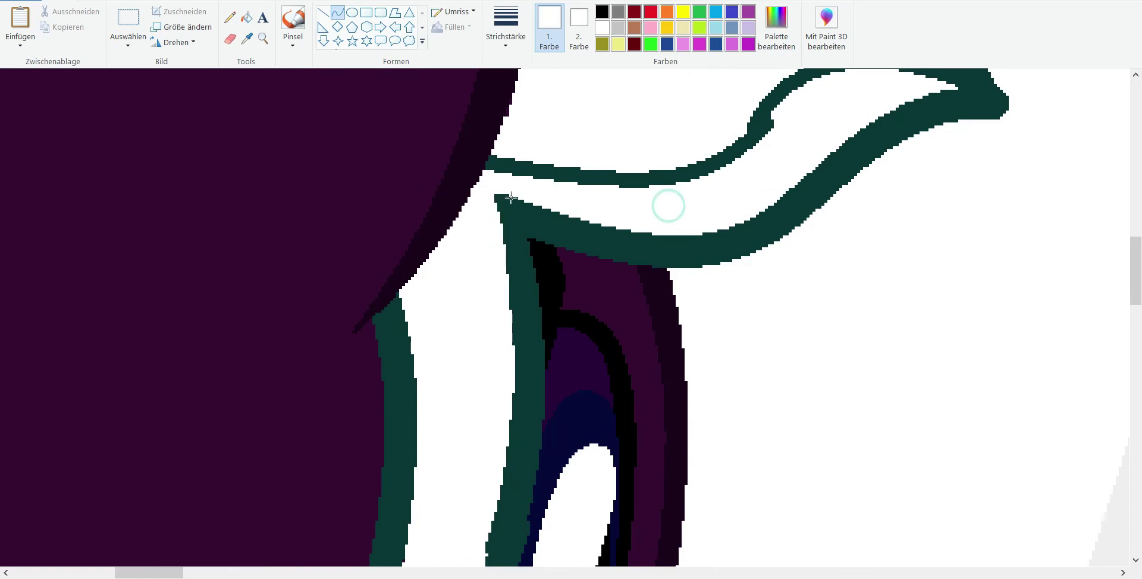
{"action": "scroll", "coordinate": [831, 211], "scroll_direction": "up", "scroll_amount": 4}
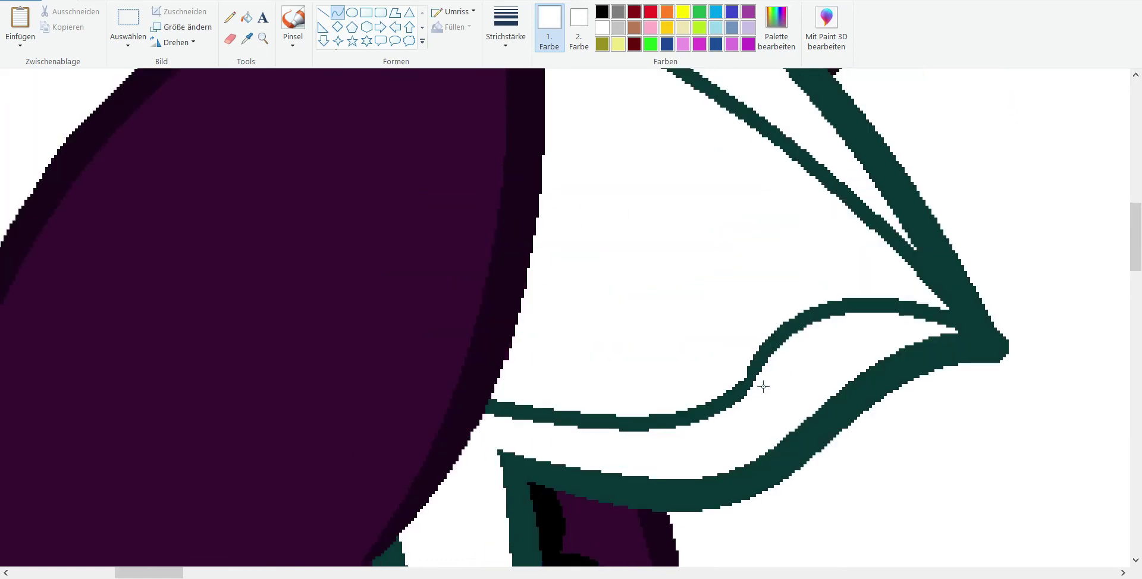
{"action": "left_click", "coordinate": [772, 342]}
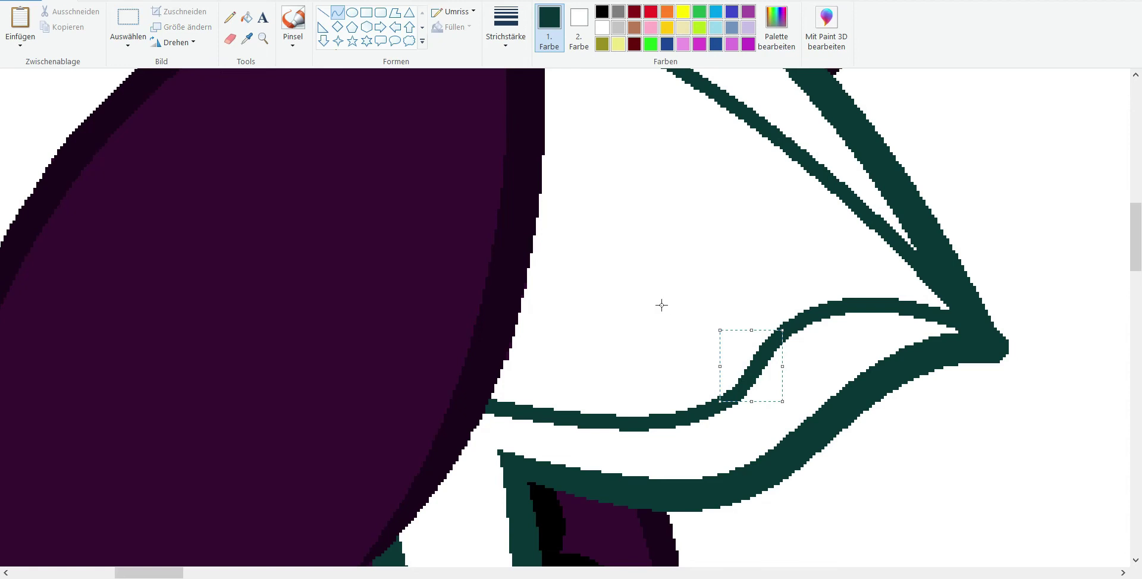
Step: Extend the fringe tip into a sharp point with teal curves and fill it with teal
{"action": "scroll", "coordinate": [661, 305], "scroll_direction": "right", "scroll_amount": 8}
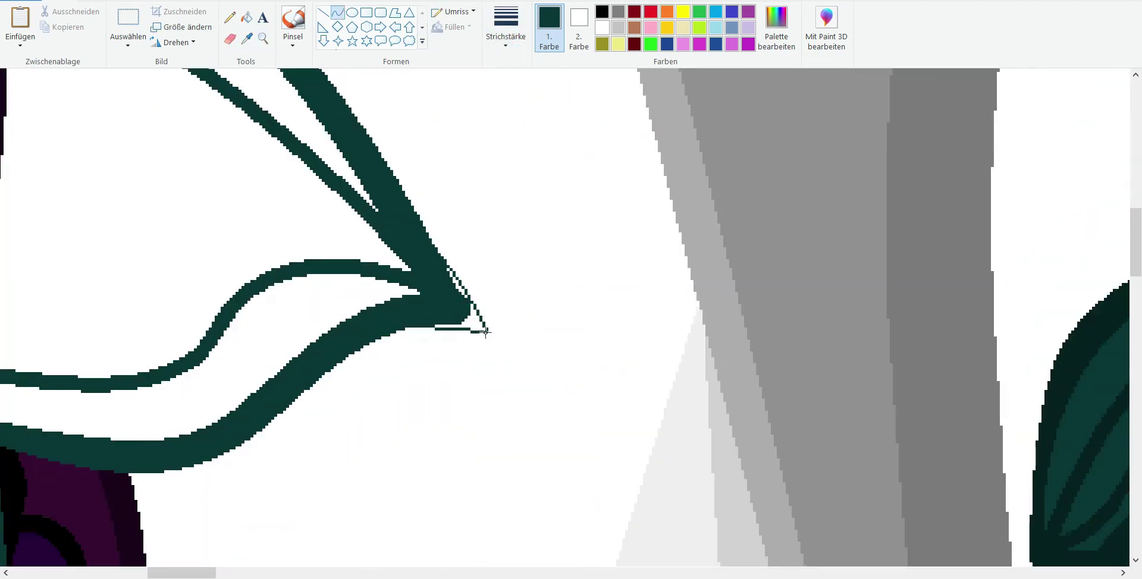
{"action": "left_click", "coordinate": [245, 17]}
{"action": "left_click", "coordinate": [483, 327]}
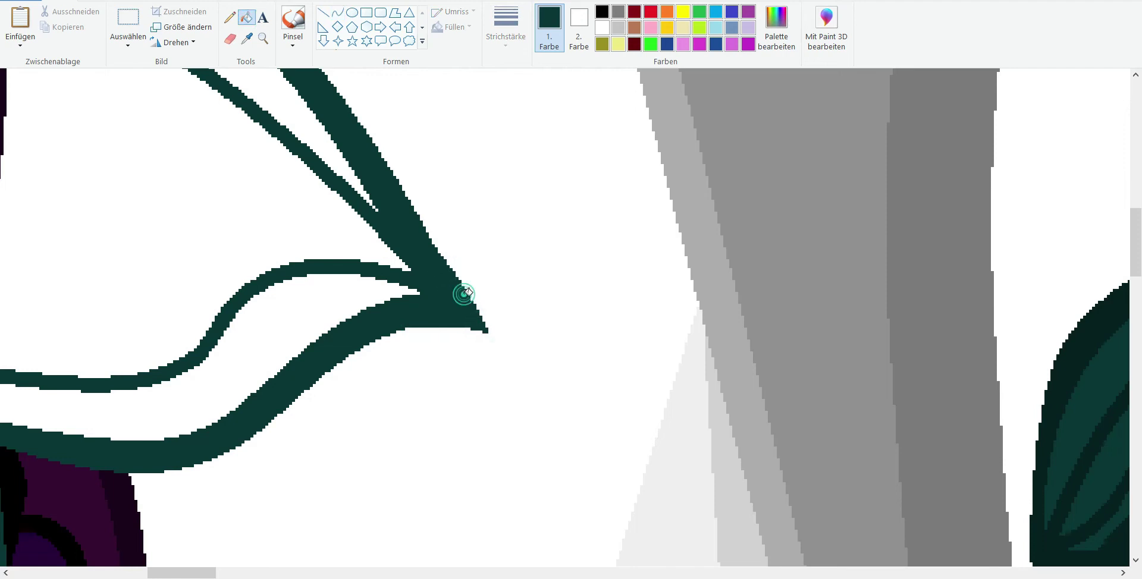
Step: Extend the curled end of the front strand into a sharp point with teal curves and fill it with teal
{"action": "scroll", "coordinate": [464, 294], "scroll_direction": "down", "scroll_amount": 10}
{"action": "left_click", "coordinate": [337, 12]}
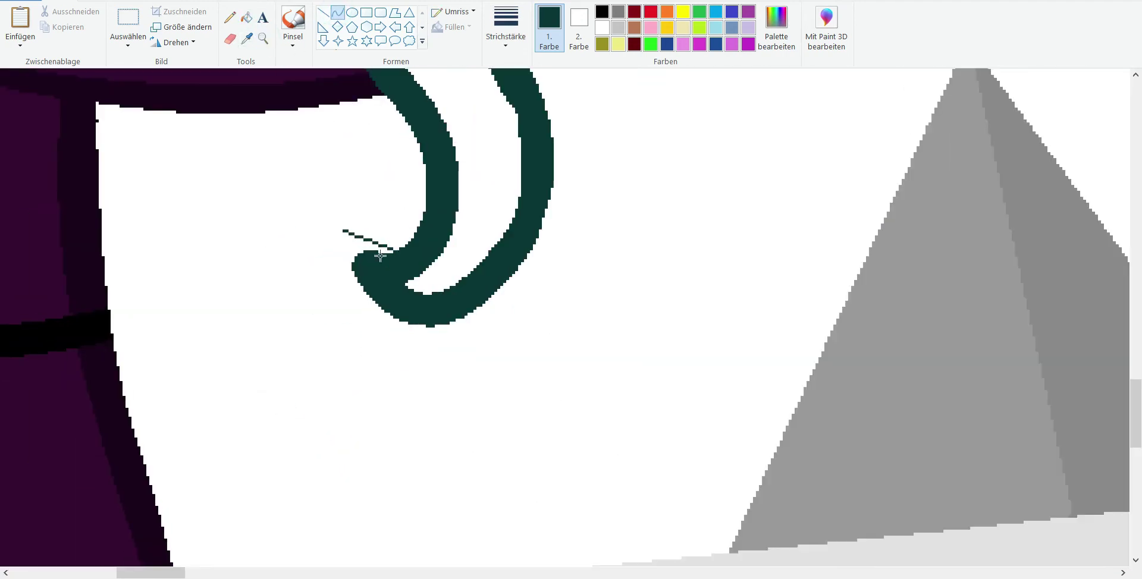
{"action": "left_click", "coordinate": [263, 39]}
{"action": "scroll", "coordinate": [355, 204], "scroll_direction": "up", "scroll_amount": 5}
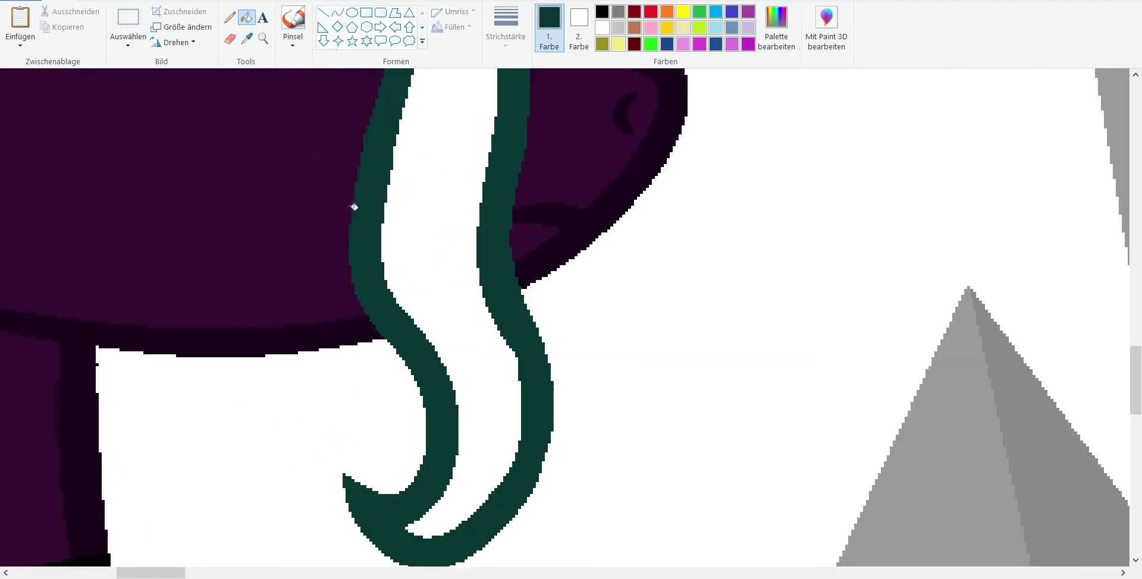
Step: Recolour the foreground pony's mane outlines with the darker teal sampled from the reference pony's mane outline
{"action": "right_click", "coordinate": [267, 140]}
{"action": "left_click", "coordinate": [267, 140]}
{"action": "left_click", "coordinate": [471, 199]}
{"action": "right_click", "coordinate": [106, 304]}
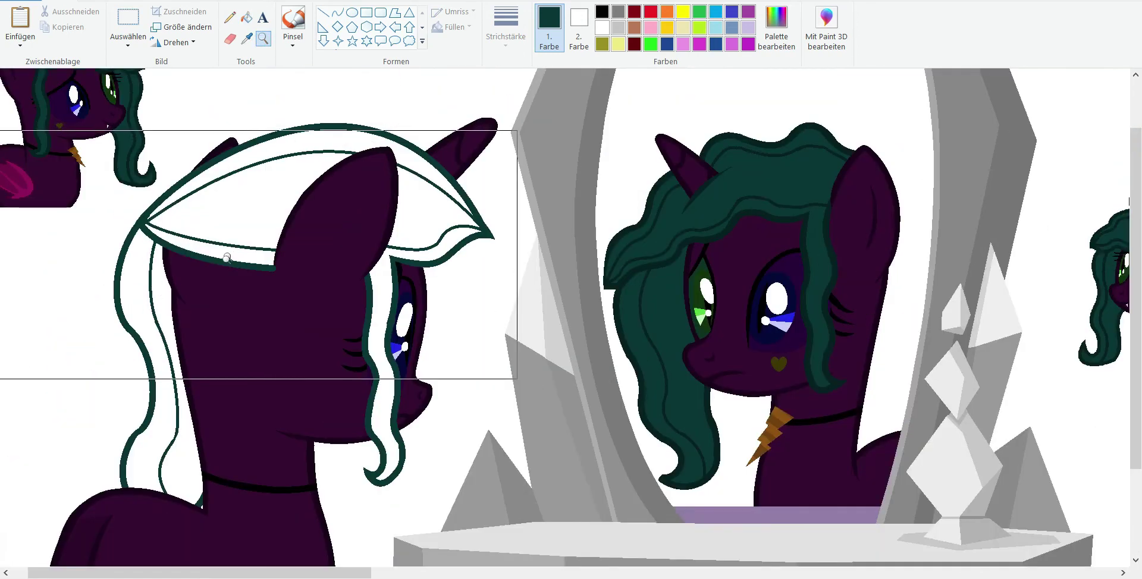
{"action": "left_click", "coordinate": [246, 18]}
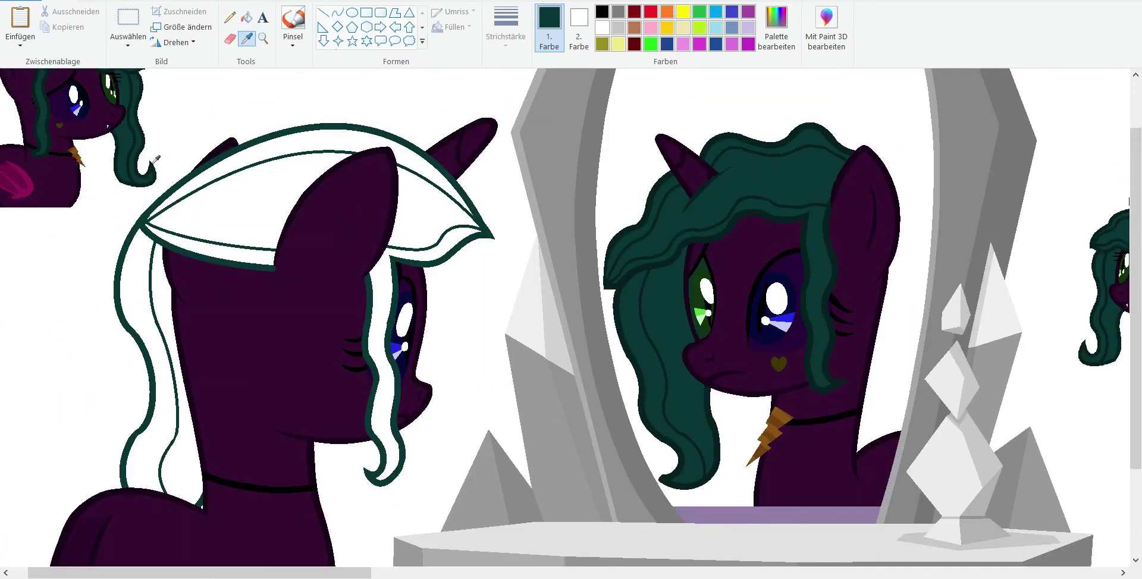
{"action": "left_click", "coordinate": [394, 285]}
Step: Fill the back mane's sections with the mane teal sampled from the reference pony
{"action": "left_click", "coordinate": [43, 117]}
{"action": "left_click", "coordinate": [143, 417]}
{"action": "left_click", "coordinate": [223, 460]}
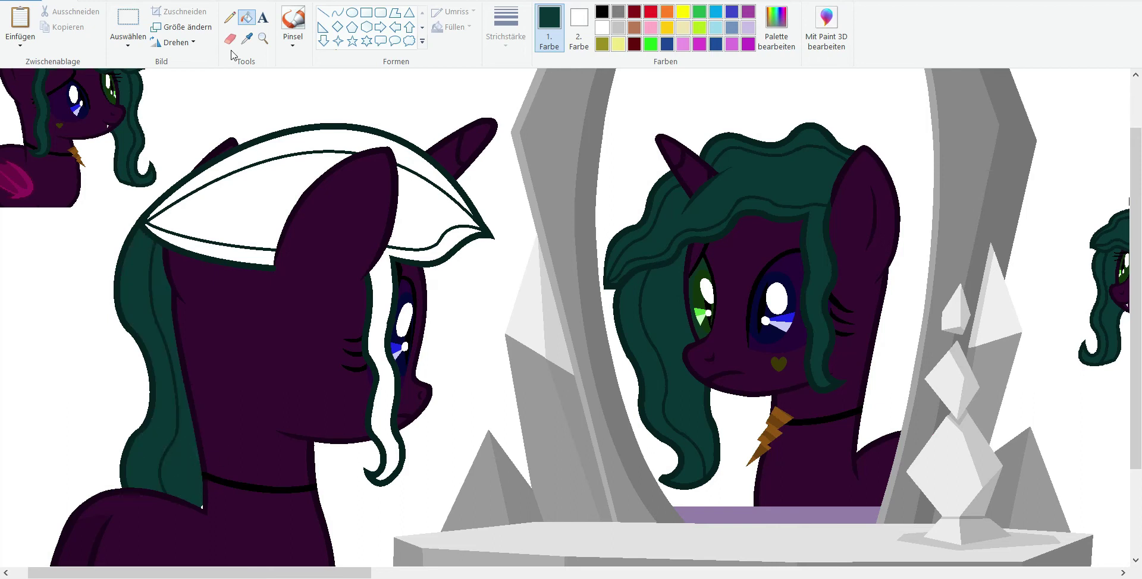
Step: Fill the top mane, fringe and front strand with the same mane teal
{"action": "left_click", "coordinate": [263, 38]}
{"action": "left_click", "coordinate": [482, 327]}
{"action": "left_click", "coordinate": [504, 136]}
{"action": "scroll", "coordinate": [504, 136], "scroll_direction": "down", "scroll_amount": 5}
{"action": "scroll", "coordinate": [1038, 391], "scroll_direction": "up", "scroll_amount": 2}
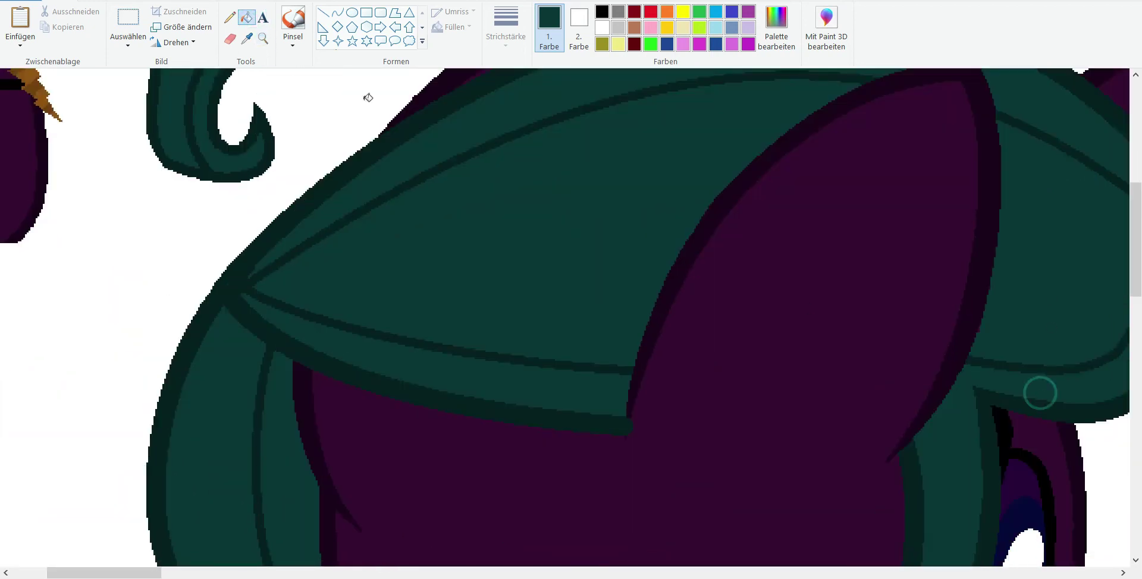
Step: Extend the ear's rear outline in dark purple across the end of the mane's lower edge and cover the protruding stub with purple
{"action": "left_click", "coordinate": [263, 39]}
{"action": "left_click", "coordinate": [77, 316]}
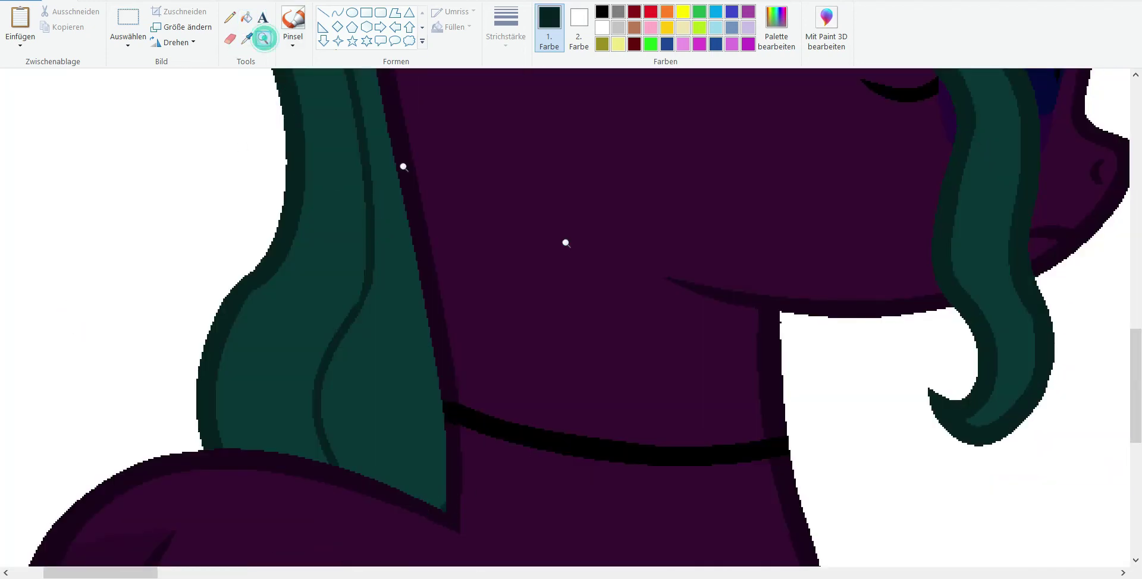
{"action": "scroll", "coordinate": [566, 243], "scroll_direction": "up", "scroll_amount": 5}
{"action": "left_click", "coordinate": [275, 171]}
{"action": "left_click", "coordinate": [247, 39]}
{"action": "left_click", "coordinate": [369, 178]}
{"action": "left_click", "coordinate": [337, 12]}
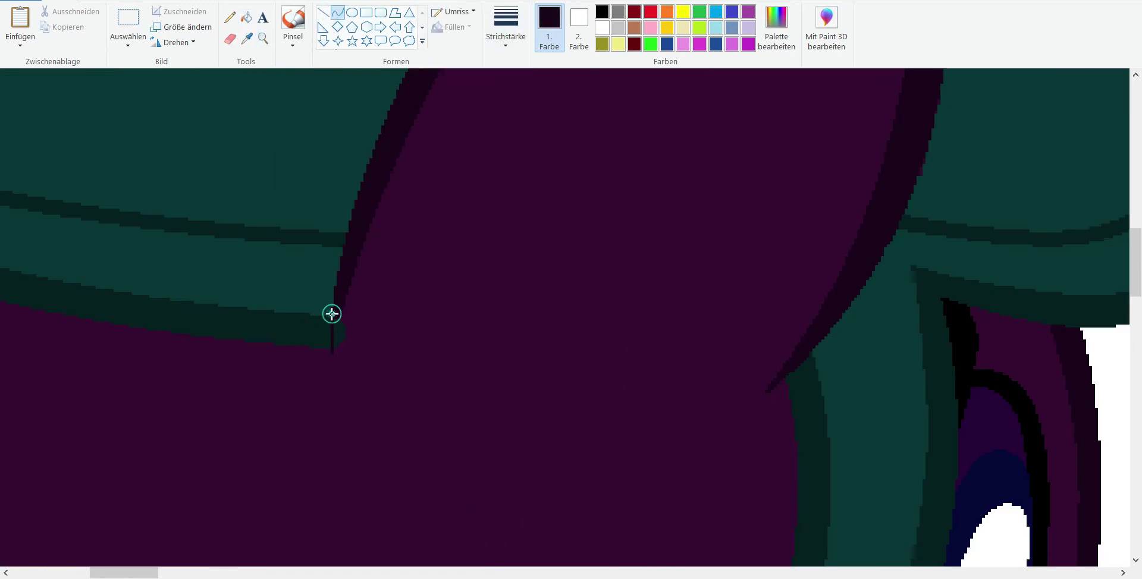
{"action": "left_click", "coordinate": [246, 17]}
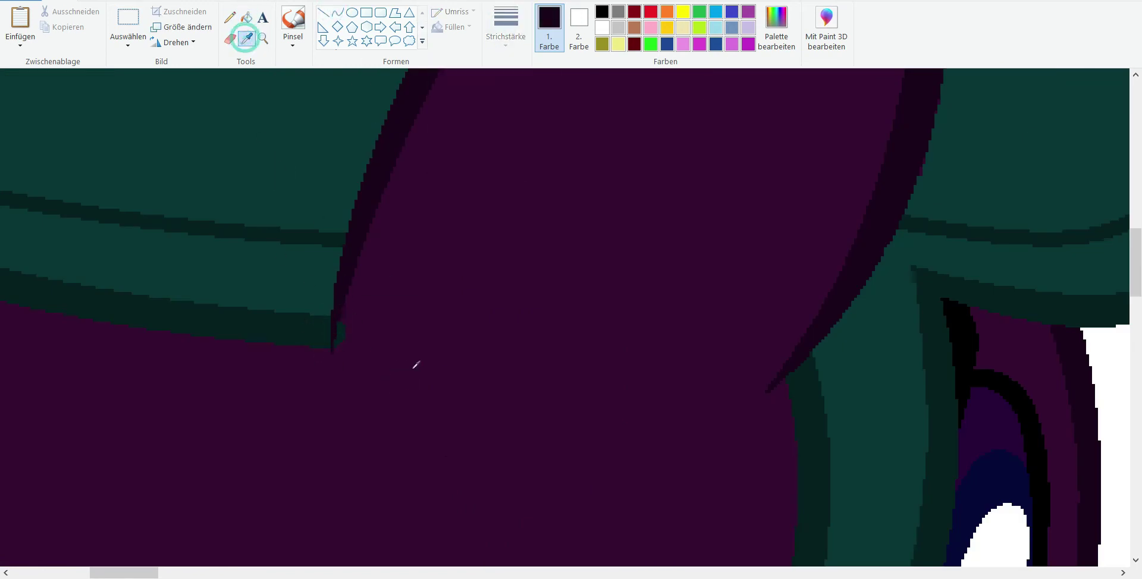
Step: Fill the stray white pixels near the fringe tip with the dark teal outline colour
{"action": "scroll", "coordinate": [300, 229], "scroll_direction": "down", "scroll_amount": 6}
{"action": "left_click", "coordinate": [263, 39]}
{"action": "left_click", "coordinate": [165, 247]}
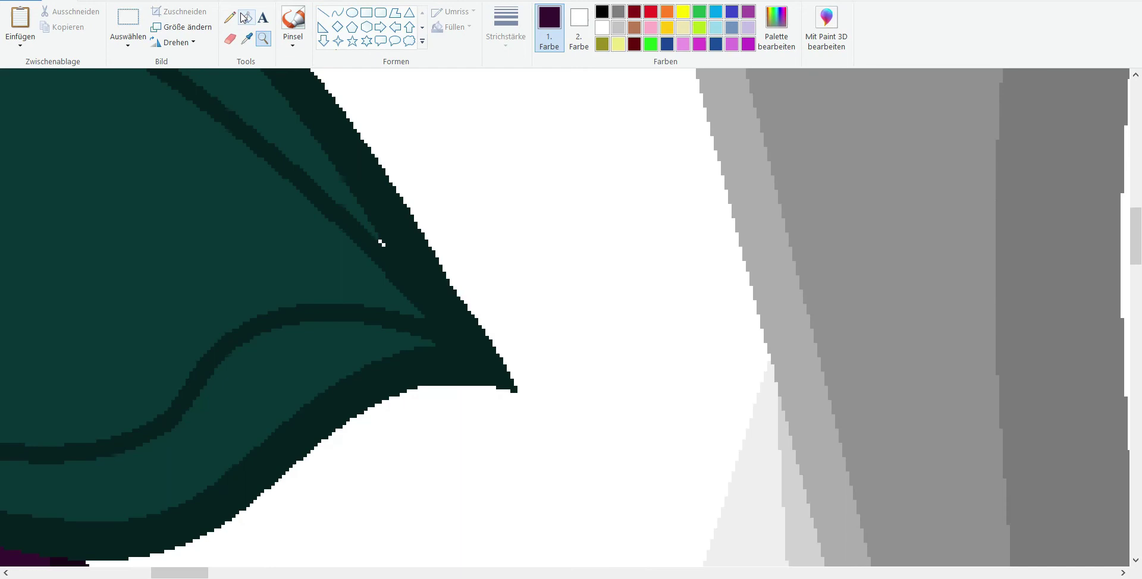
{"action": "left_click", "coordinate": [263, 39]}
{"action": "scroll", "coordinate": [554, 222], "scroll_direction": "down", "scroll_amount": 5}
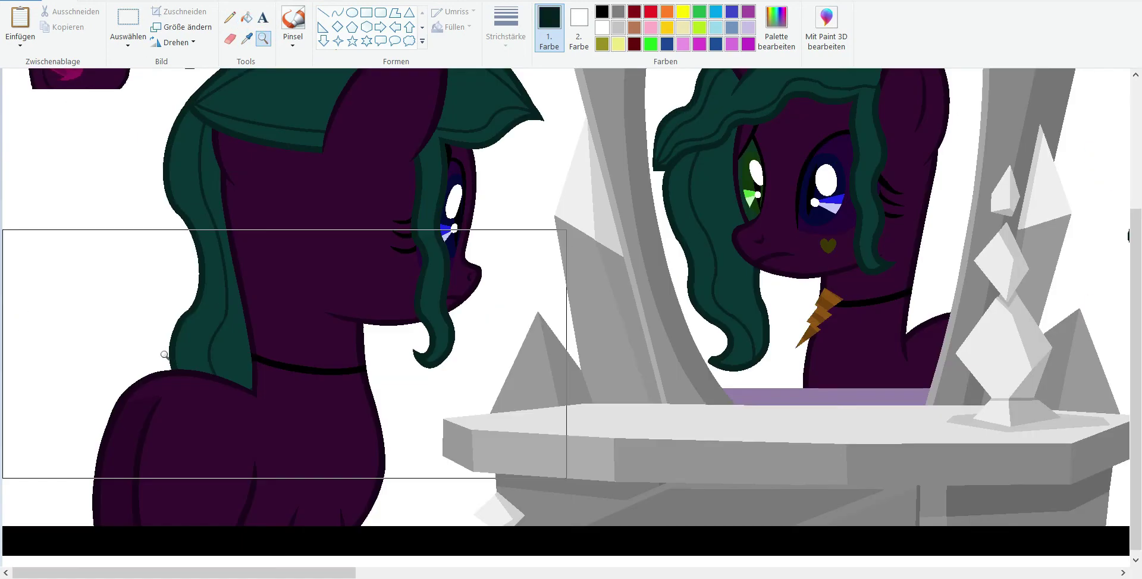
Step: Copy the tail from the full-body reference pony and paste it beside the foreground pony's back mane
{"action": "key", "text": "Escape"}
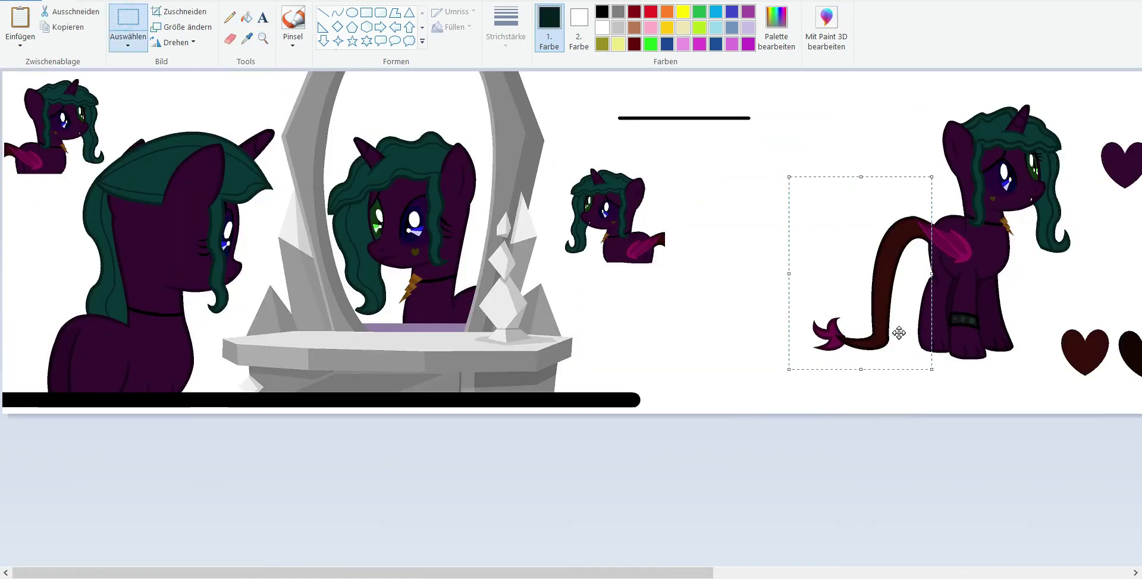
{"action": "scroll", "coordinate": [119, 253], "scroll_direction": "up", "scroll_amount": 1}
{"action": "key", "text": "ctrl+v"}
{"action": "left_click_drag", "start_coordinate": [285, 78], "coordinate": [109, 113]}
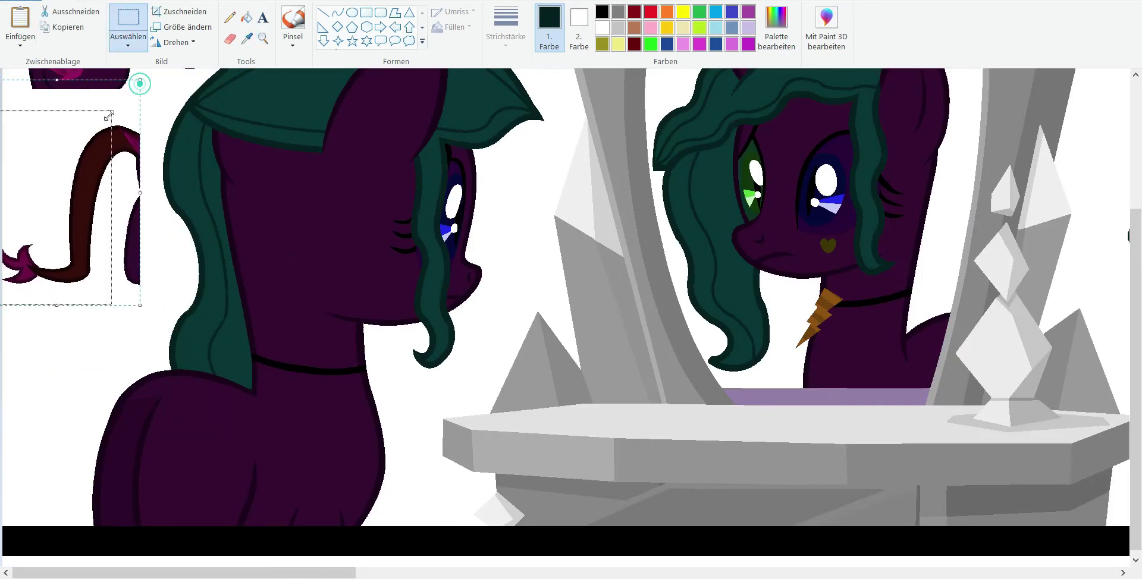
Step: Match the line thickness to the black sample line using a dark red test stroke, and undo the stroke
{"action": "left_click", "coordinate": [263, 39]}
{"action": "scroll", "coordinate": [283, 215], "scroll_direction": "down", "scroll_amount": 2}
{"action": "left_click", "coordinate": [284, 215]}
{"action": "left_click_drag", "start_coordinate": [351, 348], "coordinate": [476, 346]}
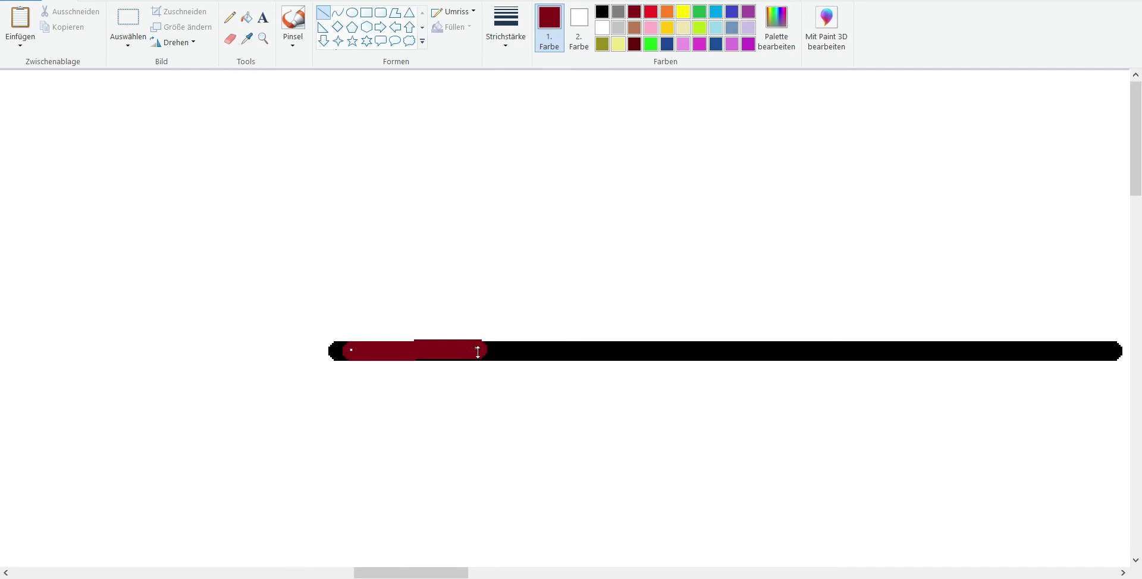
{"action": "key", "text": "ctrl+z"}
{"action": "scroll", "coordinate": [481, 347], "scroll_direction": "down", "scroll_amount": 3}
{"action": "scroll", "coordinate": [155, 154], "scroll_direction": "up", "scroll_amount": 3}
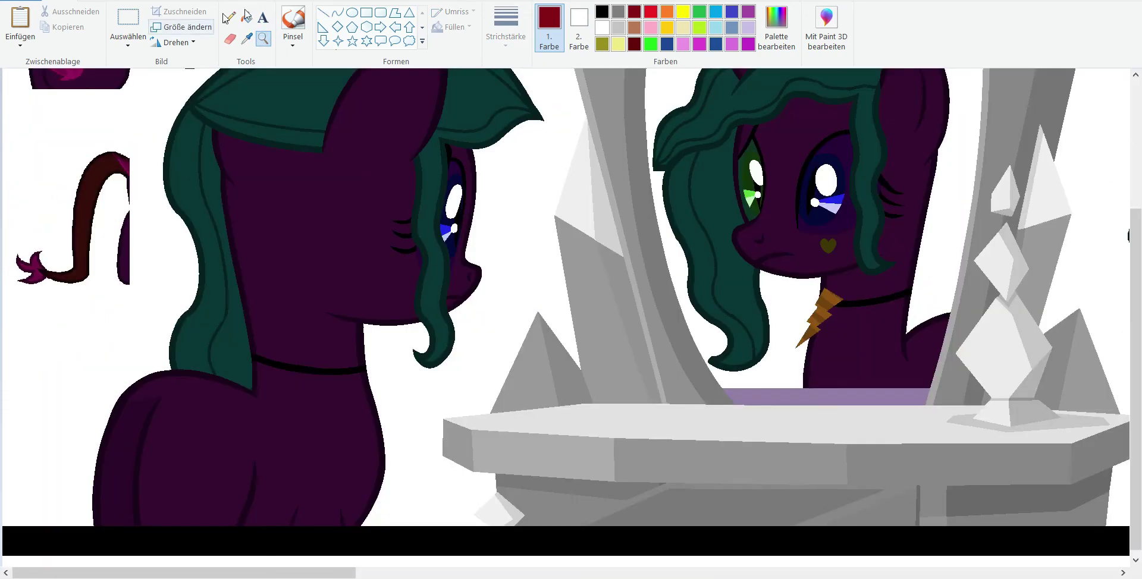
Step: Draw the tail's two curved edges from the rump down to the black ground bar, using the outline brown sampled from the tail reference
{"action": "left_click", "coordinate": [247, 39]}
{"action": "left_click", "coordinate": [104, 148]}
{"action": "left_click_drag", "start_coordinate": [29, 528], "coordinate": [12, 388]}
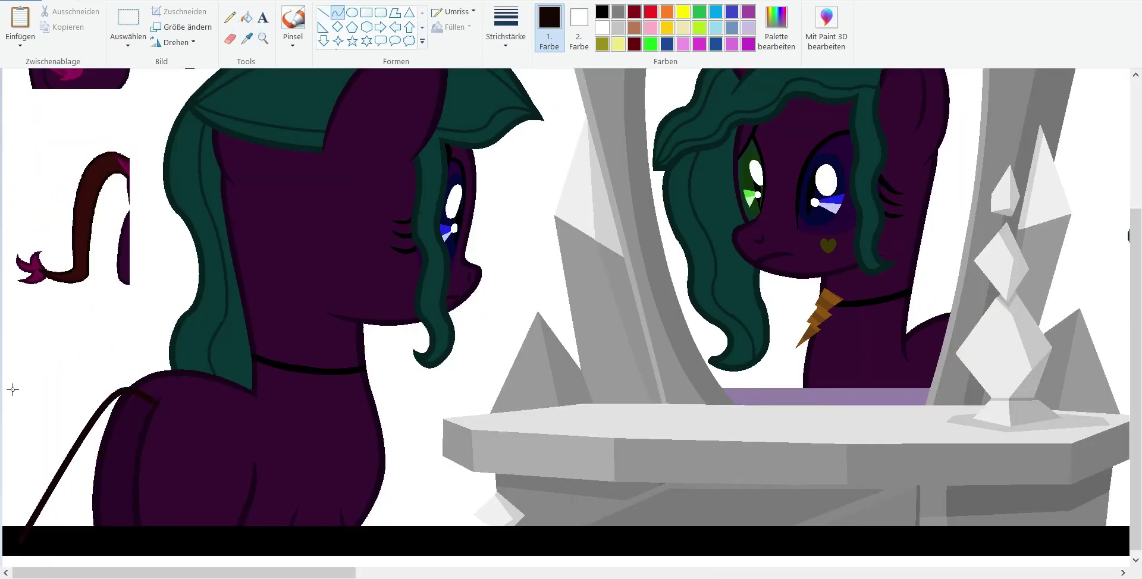
Step: Fill the parts of the rump lying inside the tail outline with white
{"action": "left_click", "coordinate": [263, 39]}
{"action": "left_click", "coordinate": [171, 413]}
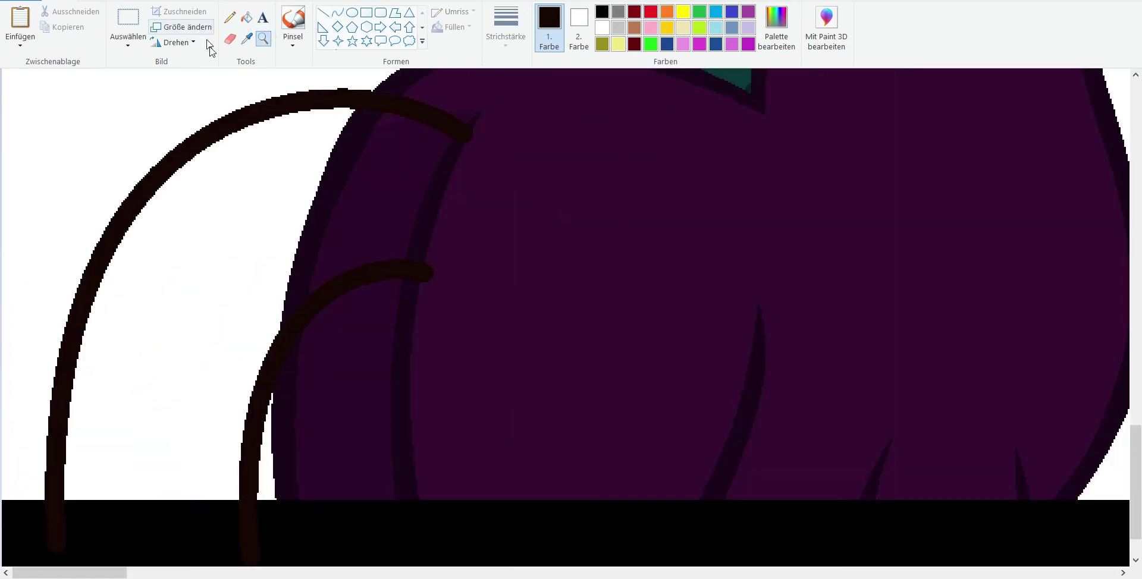
{"action": "left_click", "coordinate": [602, 27]}
{"action": "left_click", "coordinate": [247, 18]}
{"action": "scroll", "coordinate": [266, 191], "scroll_direction": "down", "scroll_amount": 2}
Step: Draw a black line along the ground bar's upper edge across the tail base and fill the overlapping brown line ends with black
{"action": "left_click", "coordinate": [249, 40]}
{"action": "left_click", "coordinate": [83, 461]}
{"action": "left_click", "coordinate": [323, 12]}
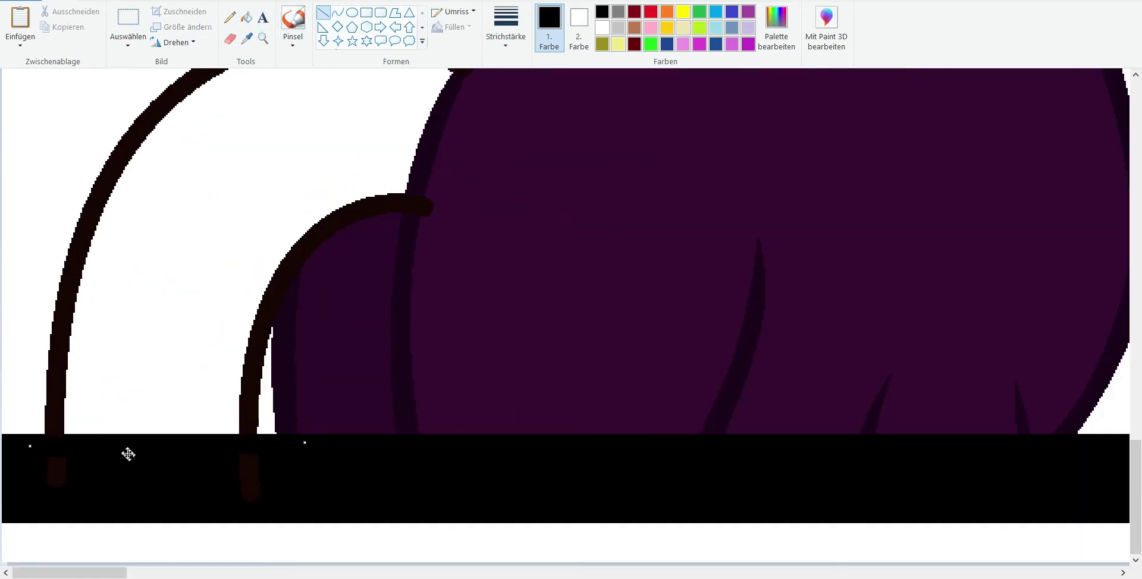
{"action": "left_click_drag", "start_coordinate": [124, 442], "coordinate": [244, 441]}
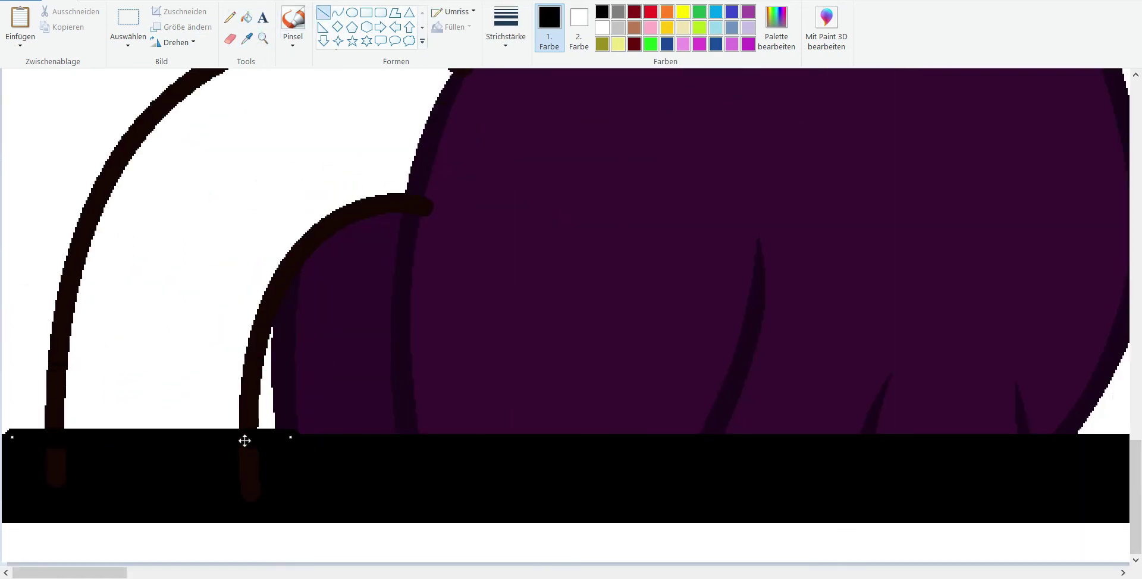
{"action": "left_click", "coordinate": [247, 18]}
{"action": "left_click", "coordinate": [250, 476]}
{"action": "left_click", "coordinate": [57, 469]}
Step: Redraw the rump outline over the tail's inner ends with the curve tool and fill the stray purple remnant with white
{"action": "scroll", "coordinate": [459, 214], "scroll_direction": "down", "scroll_amount": 3}
{"action": "left_click", "coordinate": [459, 214]}
{"action": "scroll", "coordinate": [476, 196], "scroll_direction": "up", "scroll_amount": 4}
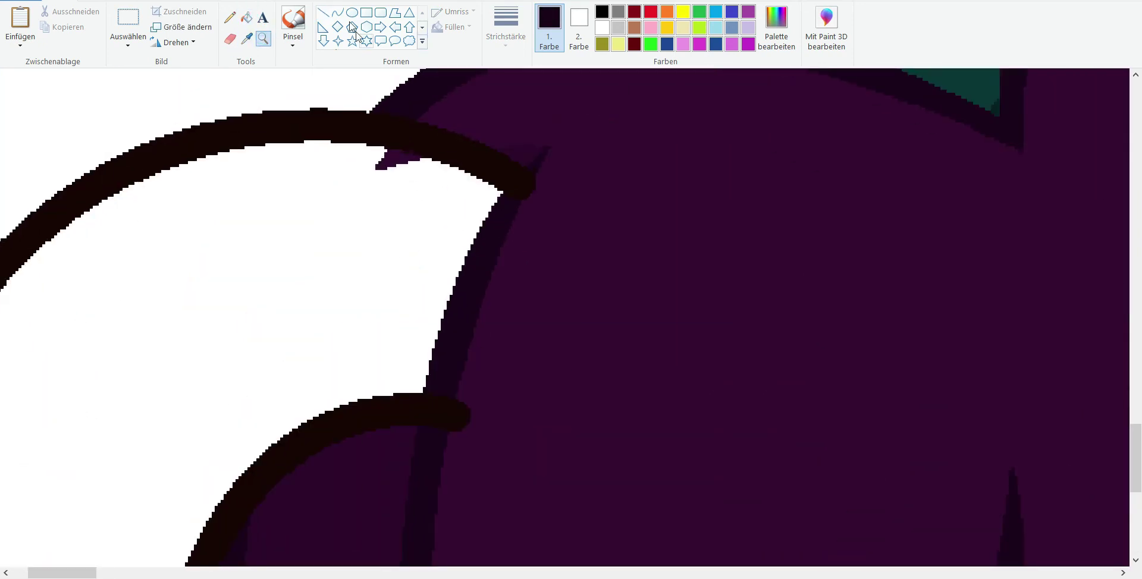
{"action": "left_click", "coordinate": [338, 12]}
{"action": "left_click", "coordinate": [521, 486]}
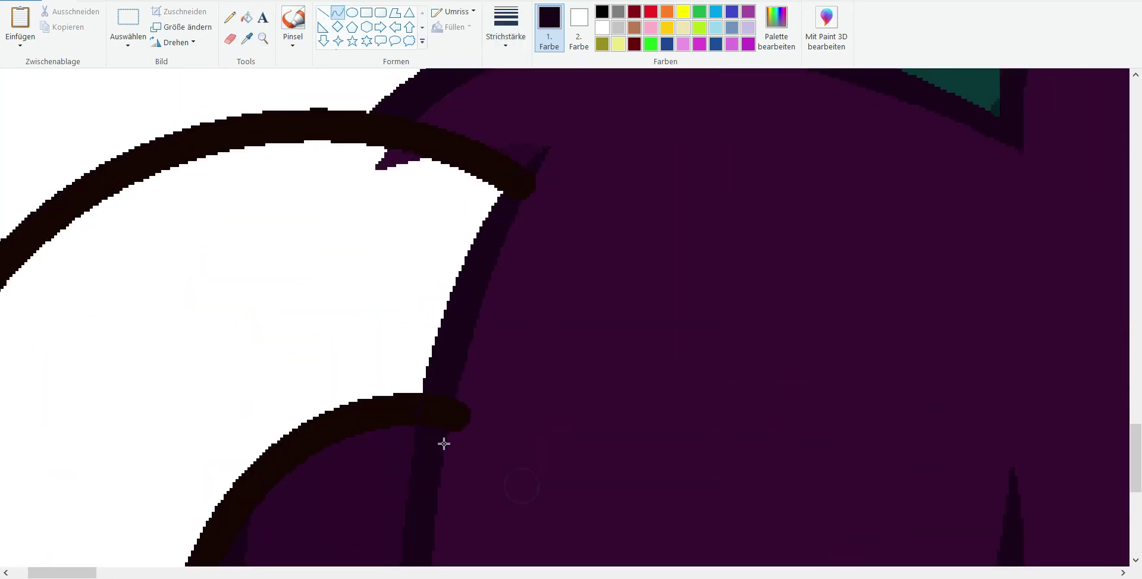
{"action": "left_click", "coordinate": [247, 18]}
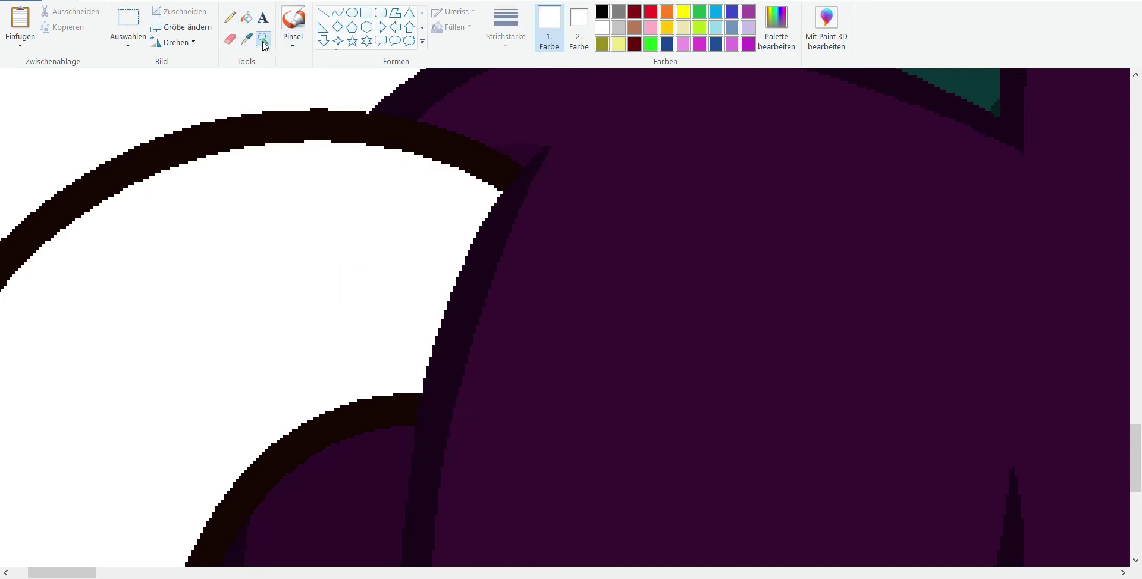
Step: Fill the foreground pony's tail with the dark red sampled from the tail reference
{"action": "scroll", "coordinate": [224, 145], "scroll_direction": "down", "scroll_amount": 3}
{"action": "scroll", "coordinate": [212, 452], "scroll_direction": "down", "scroll_amount": 5}
{"action": "scroll", "coordinate": [238, 297], "scroll_direction": "up", "scroll_amount": 2}
{"action": "scroll", "coordinate": [268, 241], "scroll_direction": "down", "scroll_amount": 2}
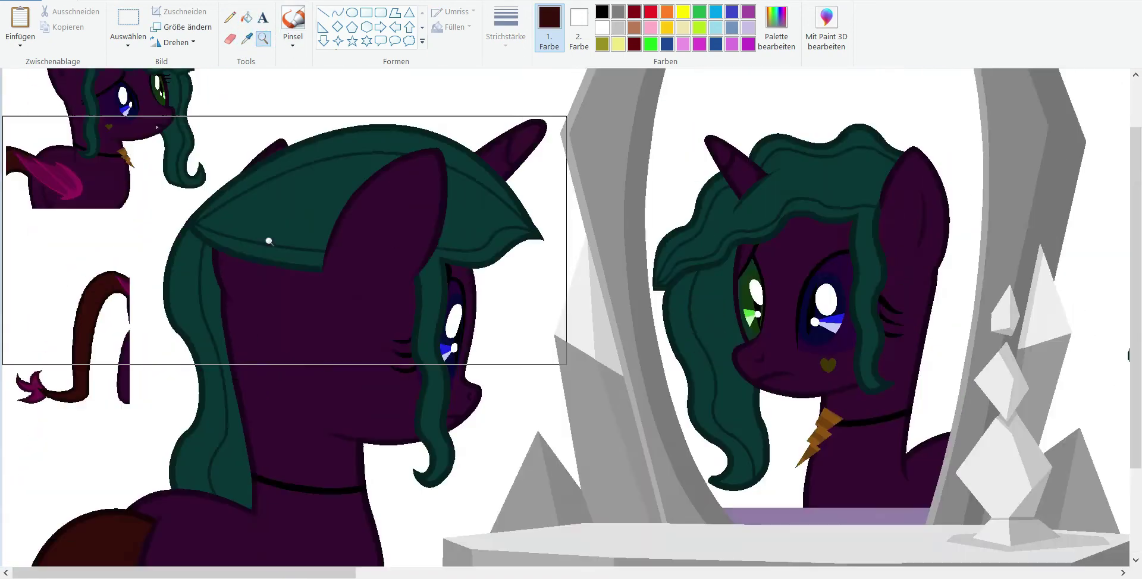
{"action": "scroll", "coordinate": [268, 241], "scroll_direction": "down", "scroll_amount": 5}
{"action": "left_click", "coordinate": [69, 362]}
Step: Erase the reference's mane strand nearest the drawn pony and delete the pasted pony reference above it
{"action": "left_click", "coordinate": [230, 39]}
{"action": "scroll", "coordinate": [102, 155], "scroll_direction": "up", "scroll_amount": 3}
{"action": "mouse_move", "coordinate": [356, 333]}
{"action": "left_mouse_down"}
{"action": "mouse_move", "coordinate": [363, 410]}
{"action": "mouse_move", "coordinate": [331, 420]}
{"action": "left_mouse_up"}
{"action": "left_click", "coordinate": [128, 23]}
{"action": "left_click_drag", "start_coordinate": [503, 159], "coordinate": [50, 55]}
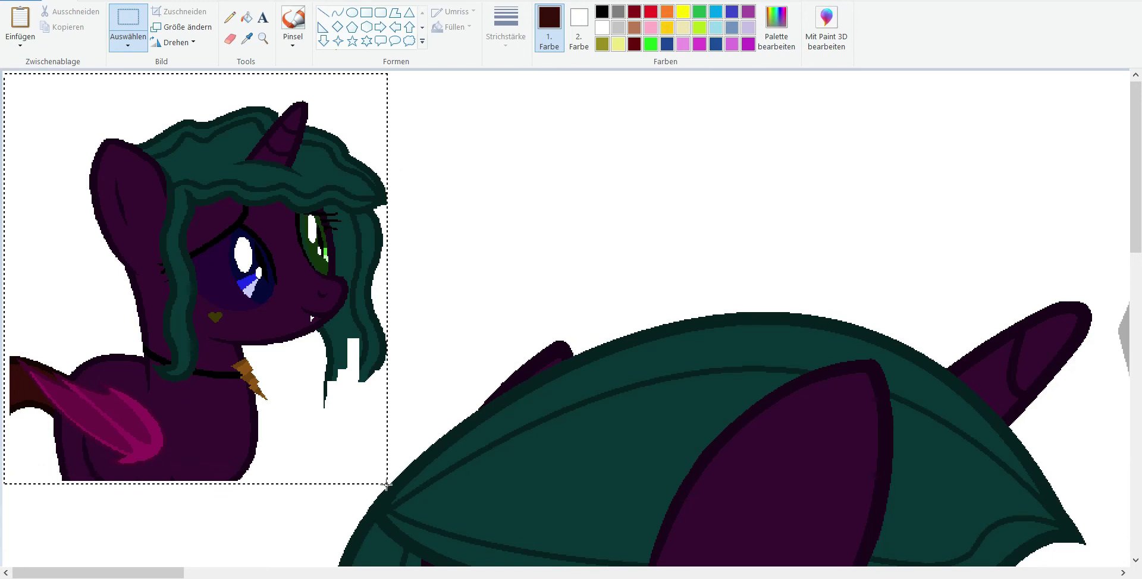
{"action": "right_click", "coordinate": [266, 376]}
{"action": "left_click", "coordinate": [197, 481]}
Step: Delete the small pasted pony beside the mirror and the black sample line
{"action": "left_click", "coordinate": [263, 39]}
{"action": "right_click", "coordinate": [559, 236]}
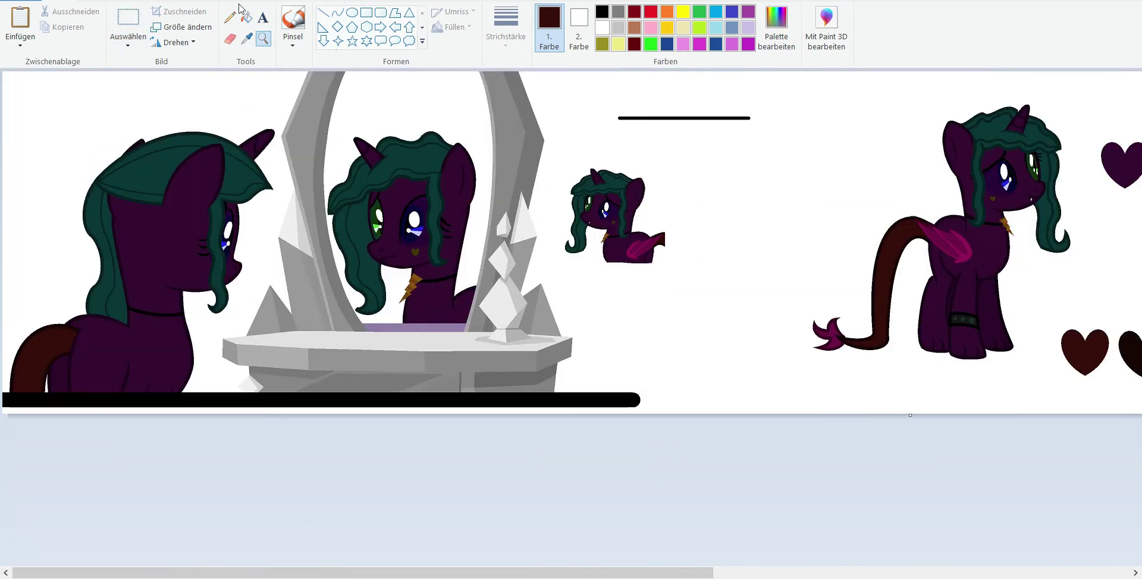
{"action": "left_click", "coordinate": [128, 23]}
{"action": "left_click_drag", "start_coordinate": [566, 153], "coordinate": [693, 295]}
{"action": "right_click", "coordinate": [636, 220]}
{"action": "left_click", "coordinate": [576, 330]}
{"action": "left_click_drag", "start_coordinate": [607, 102], "coordinate": [861, 153]}
{"action": "right_click", "coordinate": [730, 135]}
{"action": "left_click", "coordinate": [672, 247]}
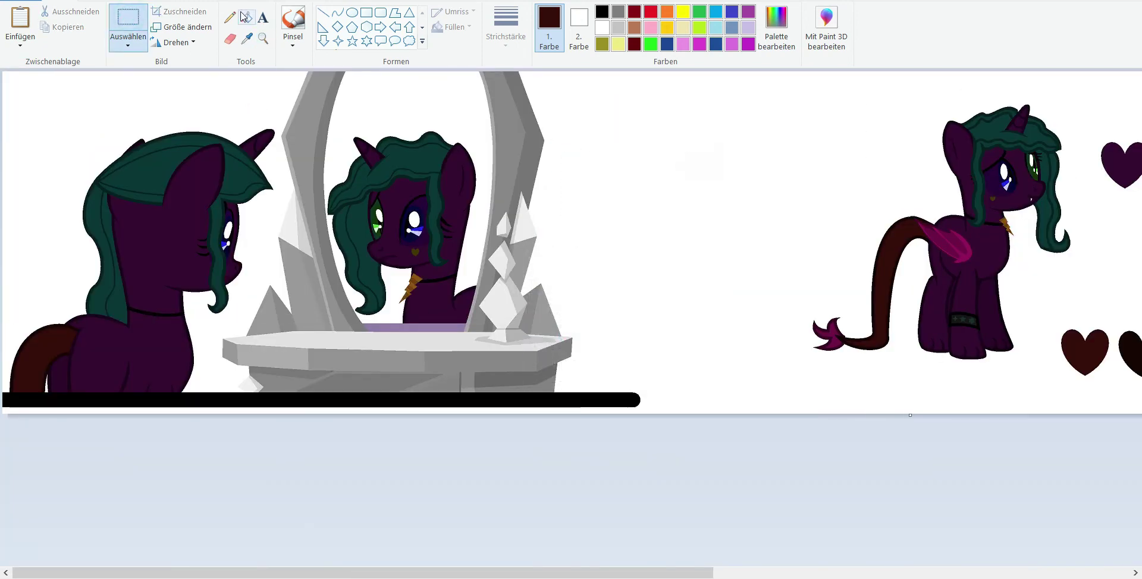
Step: Delete the character colour sheet and shrink the canvas to the mirror scene, cutting off the black ground bar
{"action": "left_click", "coordinate": [263, 39]}
{"action": "right_click", "coordinate": [571, 237]}
{"action": "left_click", "coordinate": [128, 24]}
{"action": "left_click_drag", "start_coordinate": [367, 72], "coordinate": [911, 242]}
{"action": "right_click", "coordinate": [599, 144]}
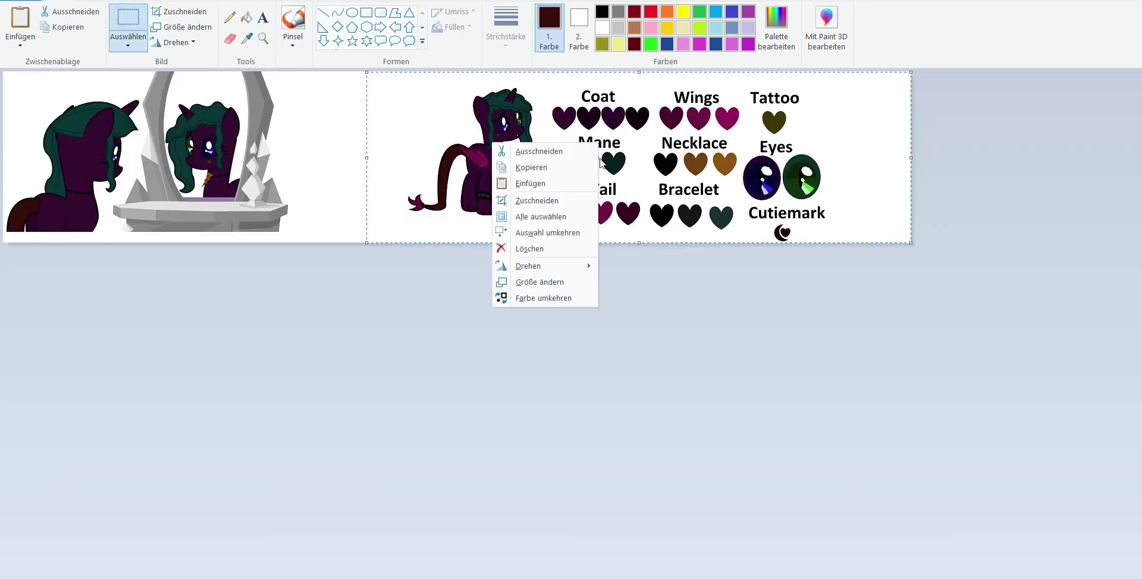
{"action": "left_click", "coordinate": [529, 249]}
{"action": "left_click_drag", "start_coordinate": [456, 243], "coordinate": [459, 233]}
{"action": "left_click_drag", "start_coordinate": [911, 152], "coordinate": [292, 238]}
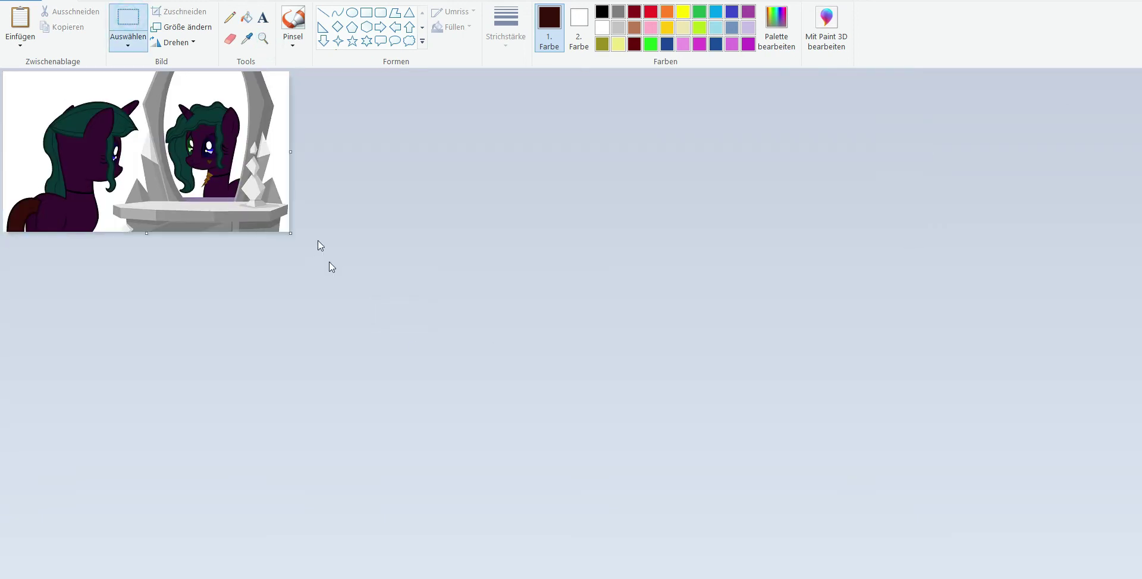
Step: Switch to PaintTool SAI with Just die already.png and clear the white background around the pony and mirror
{"action": "left_click", "coordinate": [981, 546]}
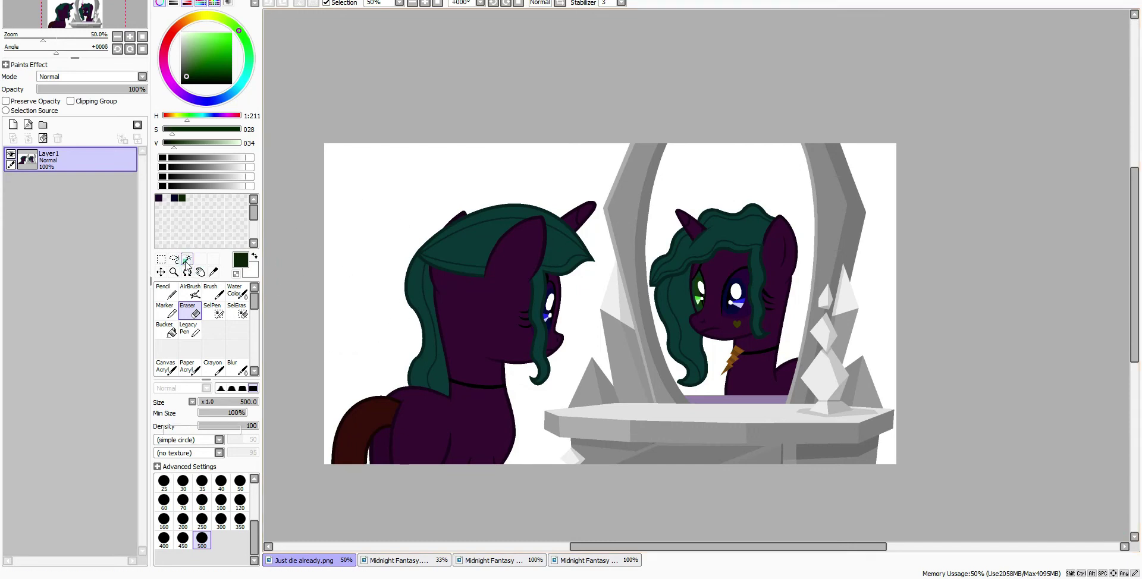
{"action": "left_click", "coordinate": [186, 259]}
{"action": "left_click", "coordinate": [357, 178]}
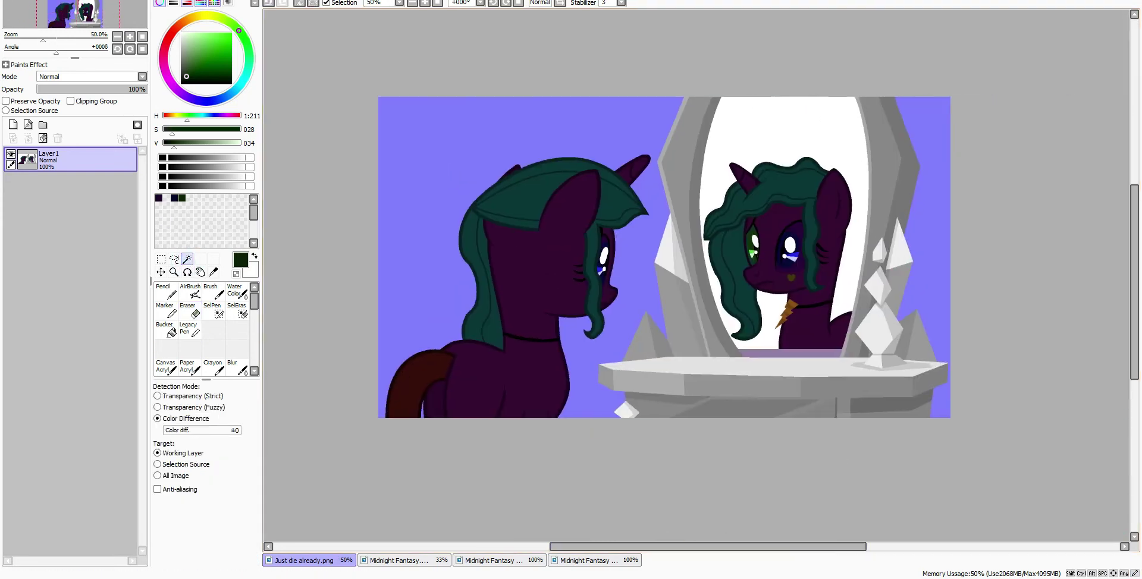
{"action": "key", "text": "Delete"}
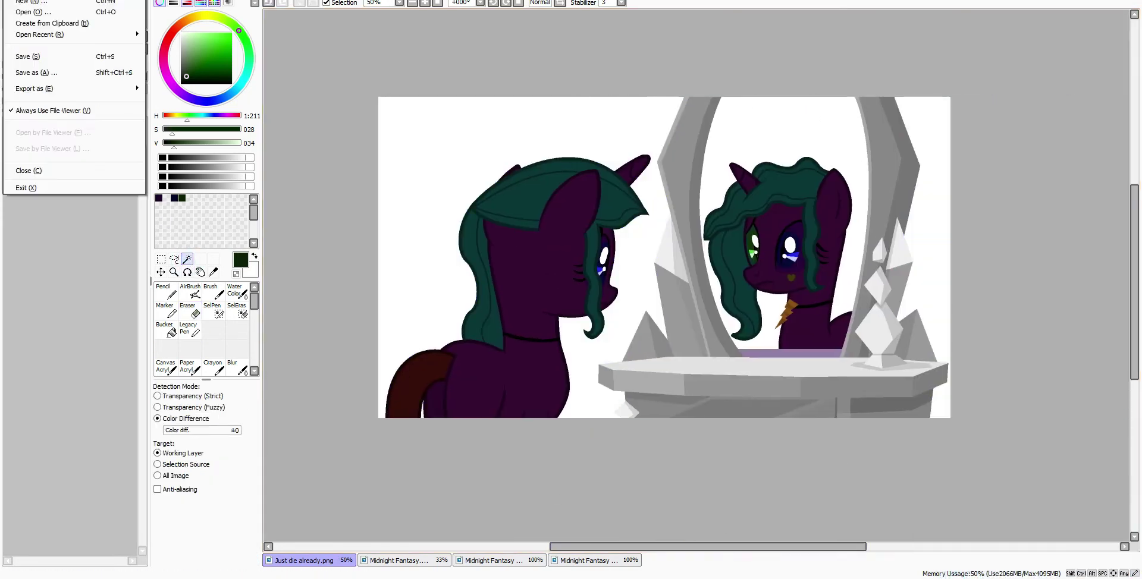
Step: Open the mlp_canterlot room background image from the Bilder folder
{"action": "left_click", "coordinate": [51, 28]}
{"action": "left_click", "coordinate": [433, 243]}
{"action": "scroll", "coordinate": [632, 296], "scroll_direction": "down", "scroll_amount": 10}
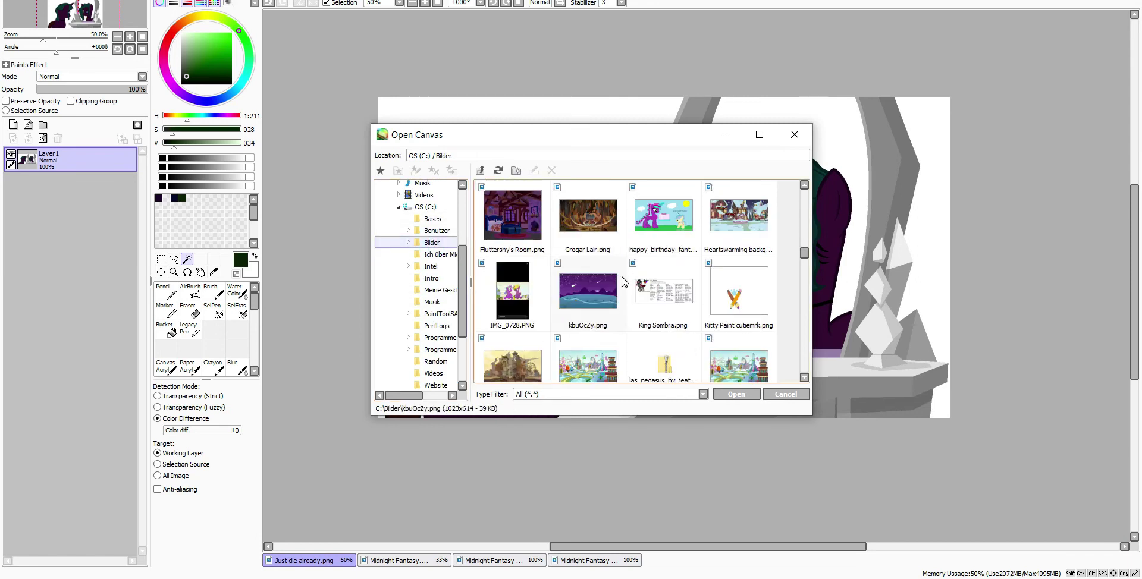
{"action": "double_click", "coordinate": [632, 296]}
{"action": "key", "text": "Return"}
Step: Copy the room image into Just die already.png below the pony layer and enlarge it to cover the whole canvas
{"action": "key", "text": "ctrl+a"}
{"action": "left_click", "coordinate": [306, 560]}
{"action": "key", "text": "ctrl+v"}
{"action": "left_click_drag", "start_coordinate": [72, 160], "coordinate": [71, 184]}
{"action": "key", "text": "ctrl+t"}
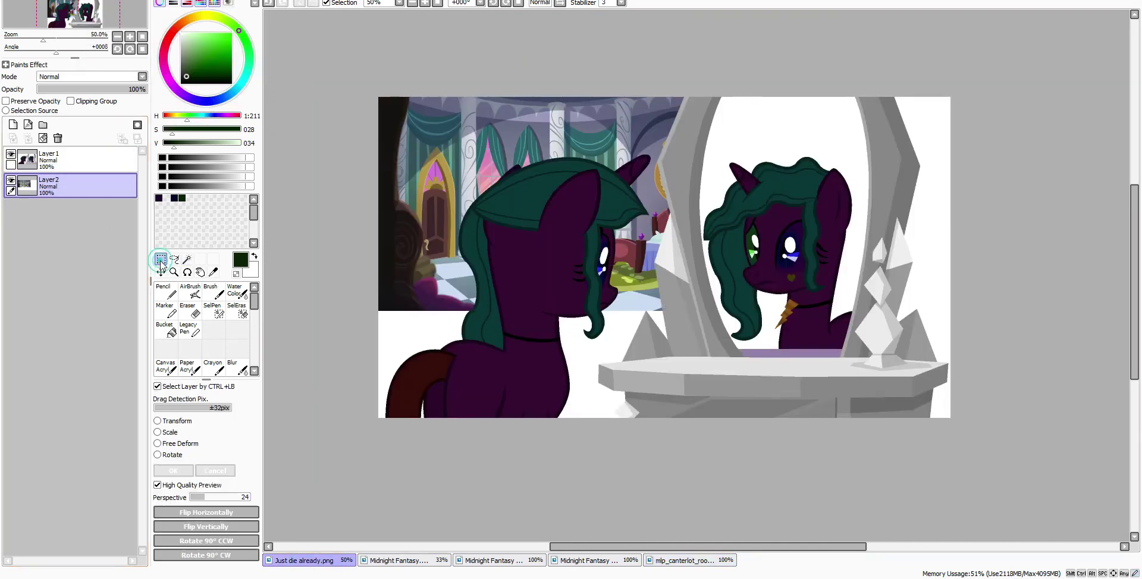
{"action": "left_click_drag", "start_coordinate": [761, 312], "coordinate": [1125, 464]}
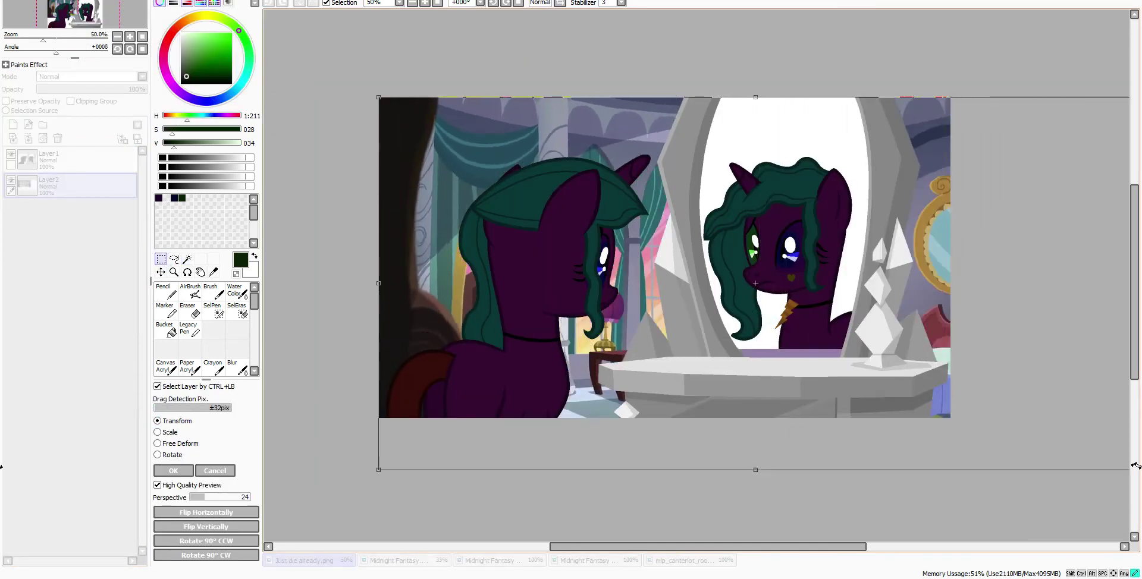
{"action": "key", "text": "Return"}
Step: Select the white mirror glass on the pony layer with the magic wand
{"action": "left_click", "coordinate": [187, 259]}
{"action": "left_click", "coordinate": [71, 160]}
{"action": "left_click", "coordinate": [773, 155]}
{"action": "scroll", "coordinate": [773, 155], "scroll_direction": "up", "scroll_amount": 1}
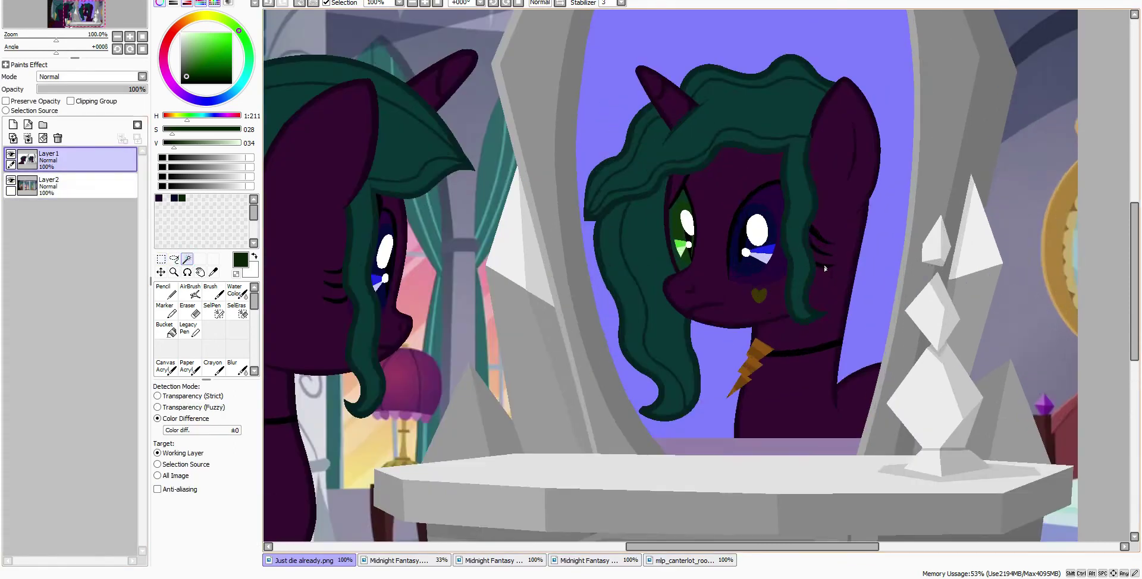
{"action": "scroll", "coordinate": [774, 155], "scroll_direction": "down", "scroll_amount": 1}
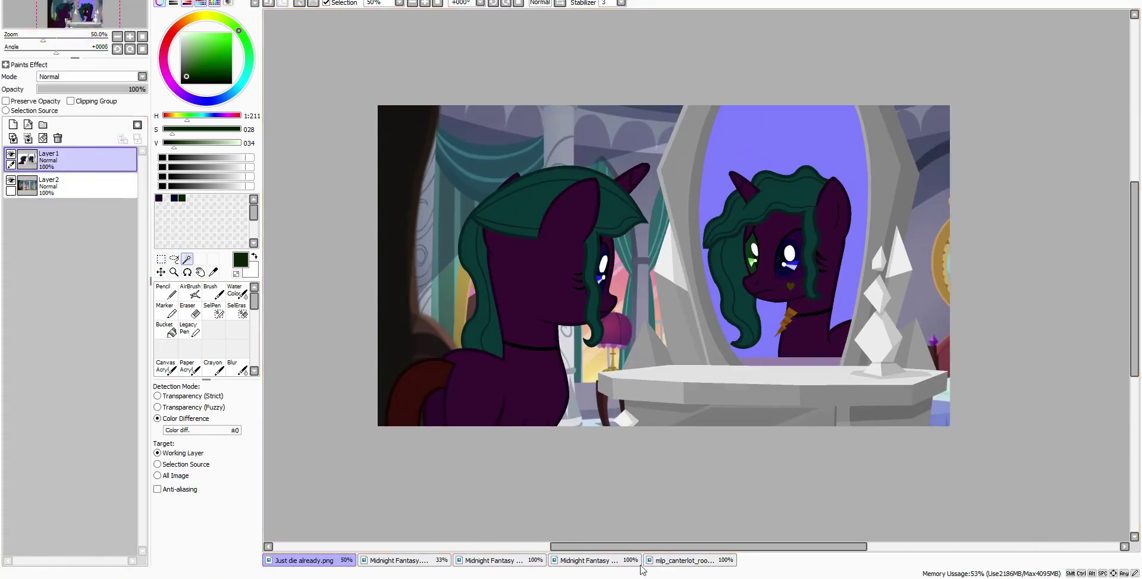
Step: Try to place and transform a second copy of the room image behind the mirror, and undo the attempts
{"action": "left_click", "coordinate": [684, 560]}
{"action": "key", "text": "ctrl+c"}
{"action": "left_click", "coordinate": [304, 560]}
{"action": "key", "text": "ctrl+v"}
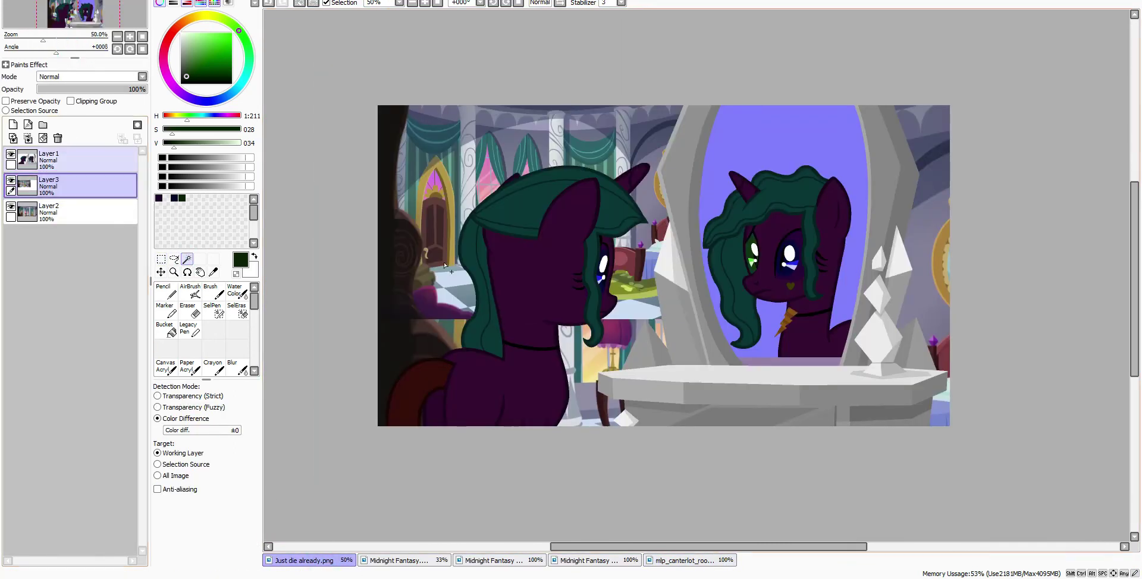
{"action": "left_click", "coordinate": [161, 260]}
{"action": "left_click", "coordinate": [157, 421]}
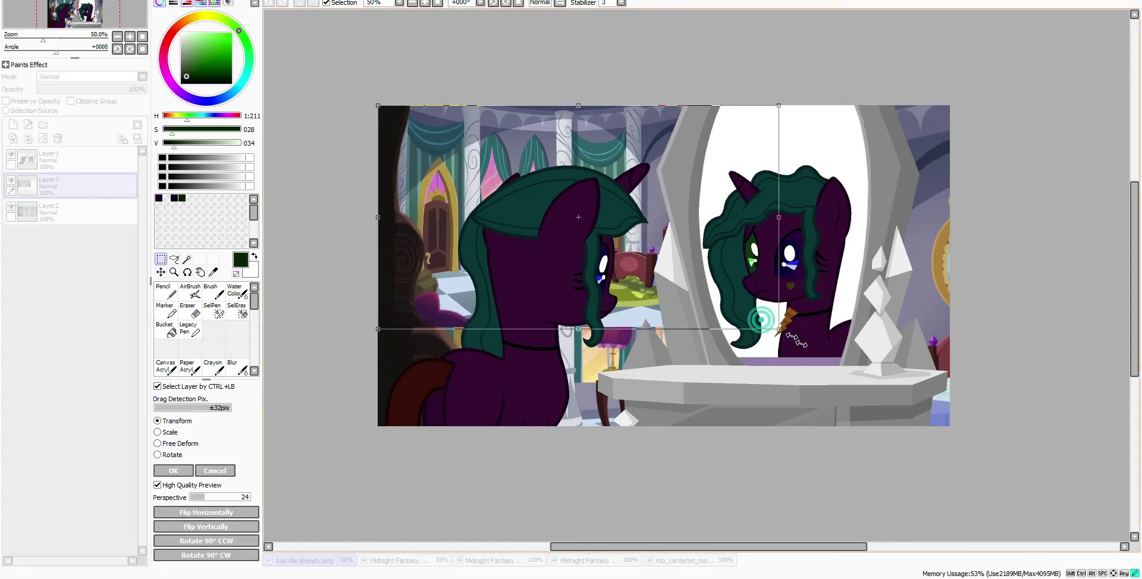
{"action": "key", "text": "Return"}
{"action": "left_click", "coordinate": [268, 3]}
{"action": "left_click", "coordinate": [268, 3]}
{"action": "left_click", "coordinate": [268, 3]}
{"action": "left_click", "coordinate": [684, 560]}
{"action": "key", "text": "ctrl+c"}
{"action": "left_click", "coordinate": [304, 560]}
{"action": "key", "text": "ctrl+v"}
{"action": "left_click", "coordinate": [269, 3]}
{"action": "left_click", "coordinate": [268, 3]}
Step: Erase the room background inside the mirror glass and paste a fresh copy of the room image
{"action": "left_click", "coordinate": [187, 259]}
{"action": "left_click", "coordinate": [769, 344]}
{"action": "left_click", "coordinate": [48, 184]}
{"action": "left_click", "coordinate": [189, 309]}
{"action": "mouse_move", "coordinate": [773, 179]}
{"action": "left_mouse_down"}
{"action": "mouse_move", "coordinate": [739, 119]}
{"action": "mouse_move", "coordinate": [845, 178]}
{"action": "mouse_move", "coordinate": [713, 268]}
{"action": "left_mouse_up"}
{"action": "key", "text": "ctrl+v"}
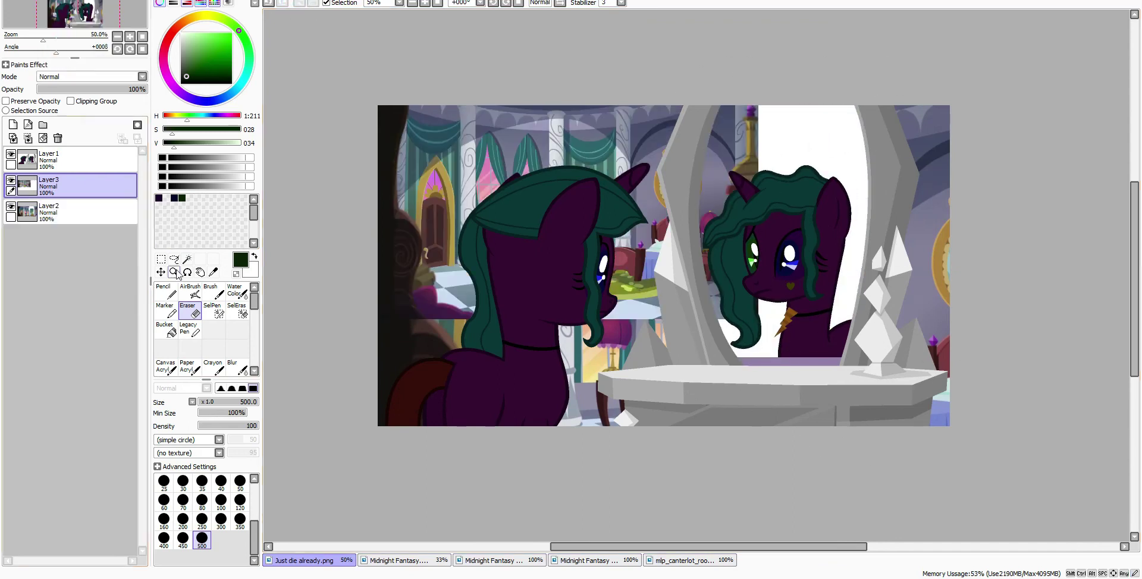
Step: Flip the pasted room copy horizontally, resize it and position it to fill the mirror glass
{"action": "key", "text": "ctrl+t"}
{"action": "left_click", "coordinate": [206, 512]}
{"action": "left_click_drag", "start_coordinate": [589, 207], "coordinate": [783, 193]}
{"action": "left_click_drag", "start_coordinate": [571, 302], "coordinate": [637, 390]}
{"action": "left_click_drag", "start_coordinate": [963, 240], "coordinate": [1070, 240]}
{"action": "left_click_drag", "start_coordinate": [835, 253], "coordinate": [877, 255]}
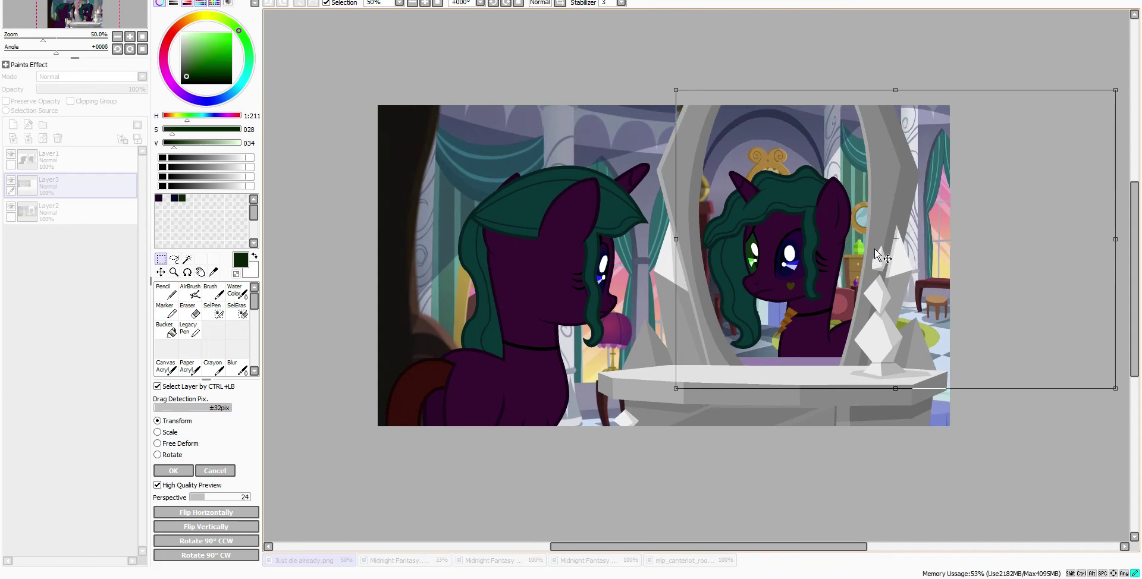
{"action": "left_click", "coordinate": [173, 471]}
Step: Erase the parts of the flipped room copy lying outside the mirror and clear the selection
{"action": "left_click", "coordinate": [187, 259]}
{"action": "left_click", "coordinate": [934, 306]}
{"action": "left_click", "coordinate": [84, 211]}
{"action": "left_click", "coordinate": [84, 194]}
{"action": "left_click", "coordinate": [188, 309]}
{"action": "key", "text": "ctrl+d"}
Step: Select the blue and green irises on the pony layer and add a new layer above it for shading
{"action": "left_click", "coordinate": [83, 160]}
{"action": "left_click", "coordinate": [187, 259]}
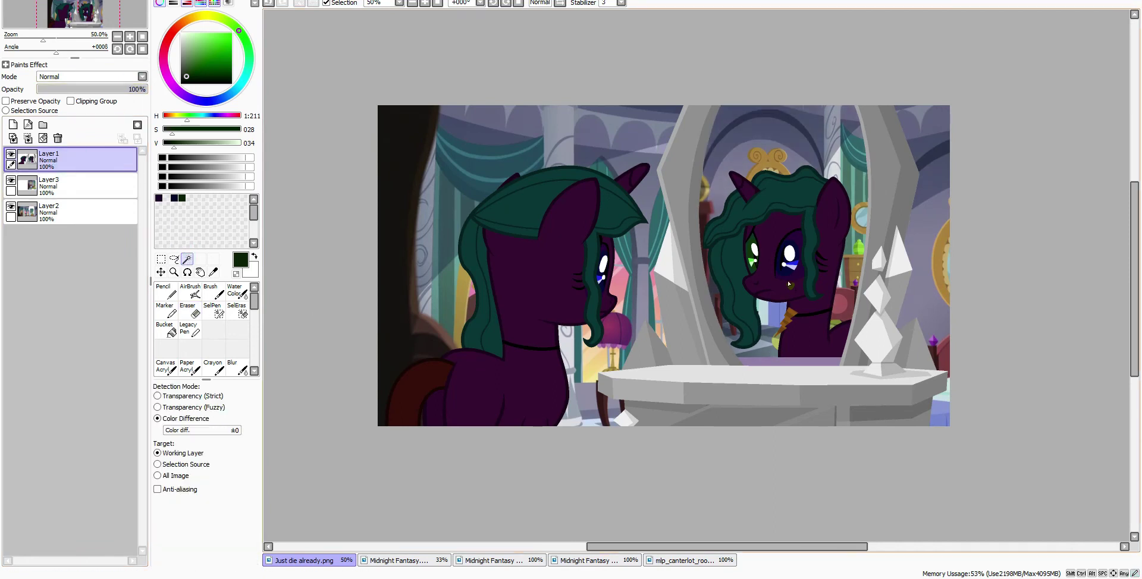
{"action": "scroll", "coordinate": [788, 284], "scroll_direction": "up", "scroll_amount": 2}
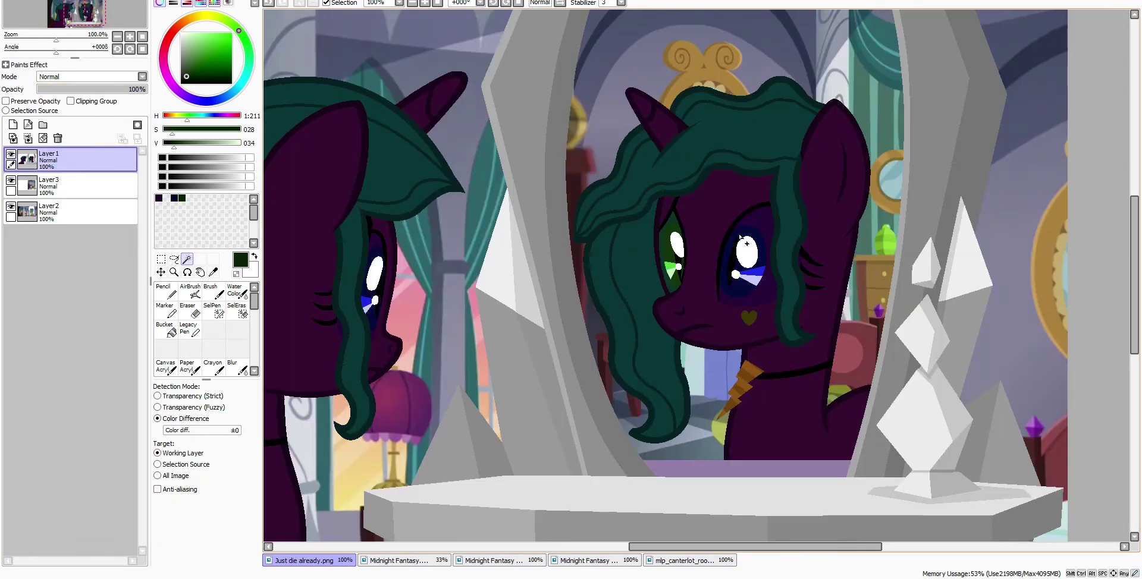
{"action": "left_click", "coordinate": [174, 198]}
{"action": "left_click", "coordinate": [13, 125]}
Step: Shade the upper parts of the selected irises with the Marker in dark blue and dark green
{"action": "left_click", "coordinate": [164, 309]}
{"action": "scroll", "coordinate": [337, 236], "scroll_direction": "up", "scroll_amount": 2}
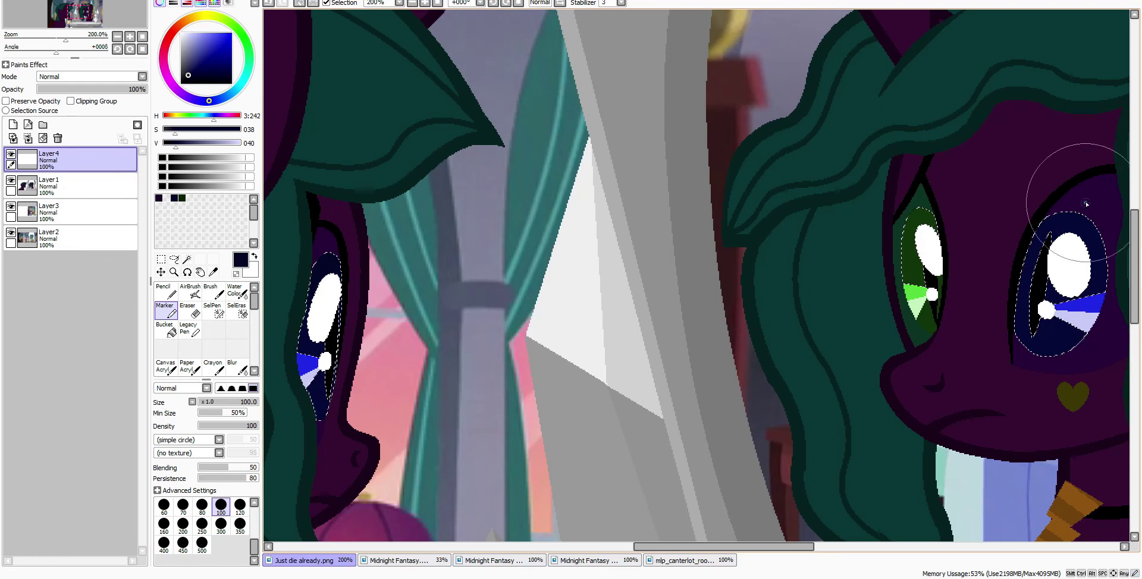
{"action": "scroll", "coordinate": [823, 215], "scroll_direction": "down", "scroll_amount": 1}
{"action": "scroll", "coordinate": [823, 216], "scroll_direction": "up", "scroll_amount": 2}
{"action": "left_click", "coordinate": [926, 153], "text": "alt"}
{"action": "scroll", "coordinate": [875, 291], "scroll_direction": "down", "scroll_amount": 3}
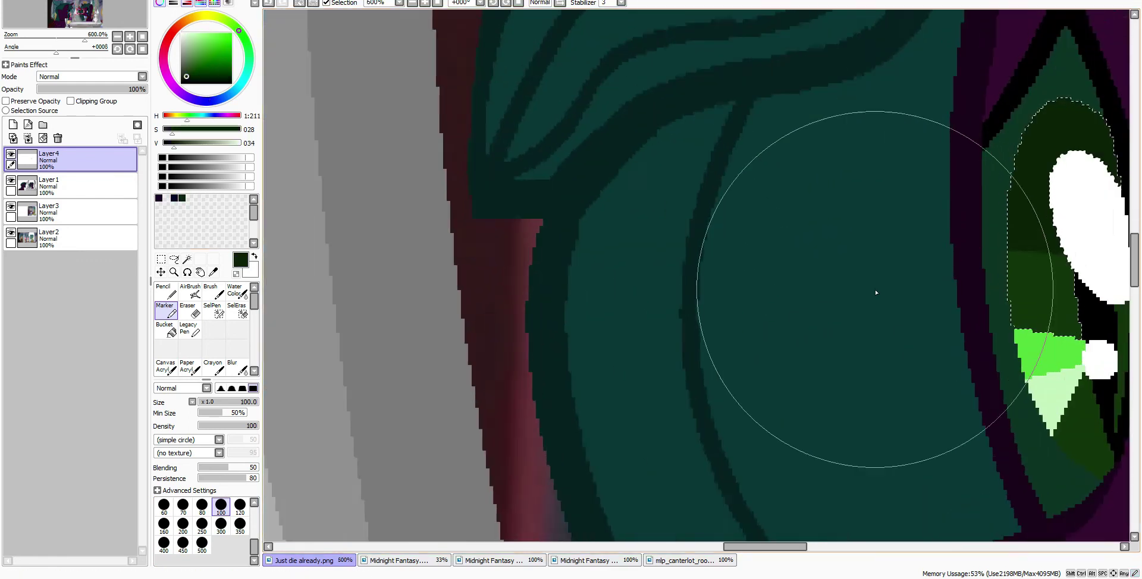
Step: Try to soften the iris shading with the Blur tool, and undo the shading
{"action": "key", "text": "b"}
{"action": "scroll", "coordinate": [936, 280], "scroll_direction": "up", "scroll_amount": 3}
{"action": "scroll", "coordinate": [952, 333], "scroll_direction": "down", "scroll_amount": 1}
{"action": "scroll", "coordinate": [951, 333], "scroll_direction": "up", "scroll_amount": 1}
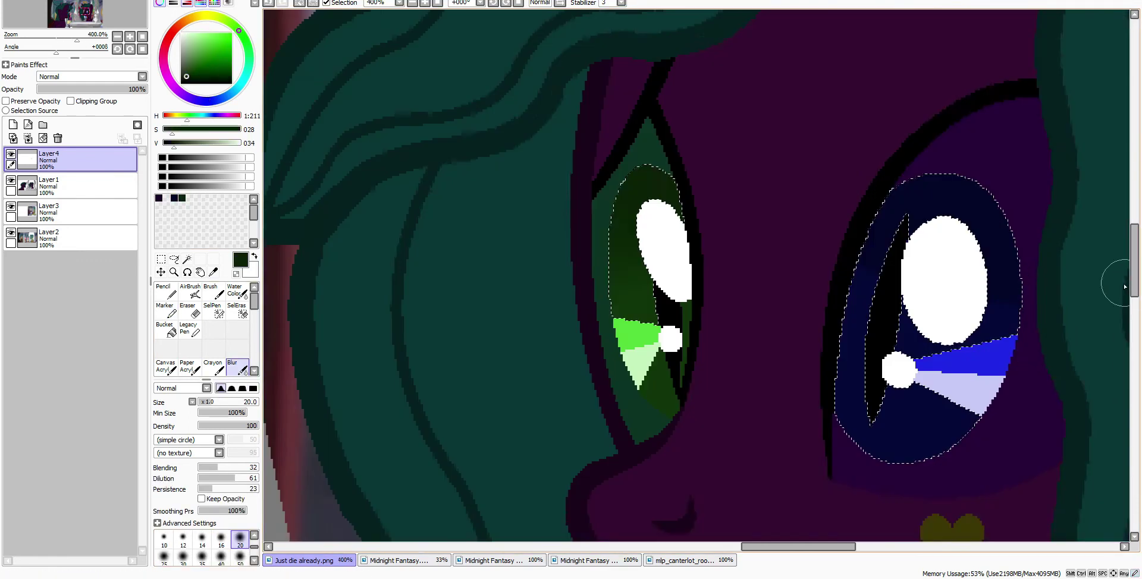
{"action": "scroll", "coordinate": [1019, 313], "scroll_direction": "down", "scroll_amount": 4}
{"action": "scroll", "coordinate": [621, 331], "scroll_direction": "up", "scroll_amount": 6}
{"action": "scroll", "coordinate": [621, 331], "scroll_direction": "down", "scroll_amount": 4}
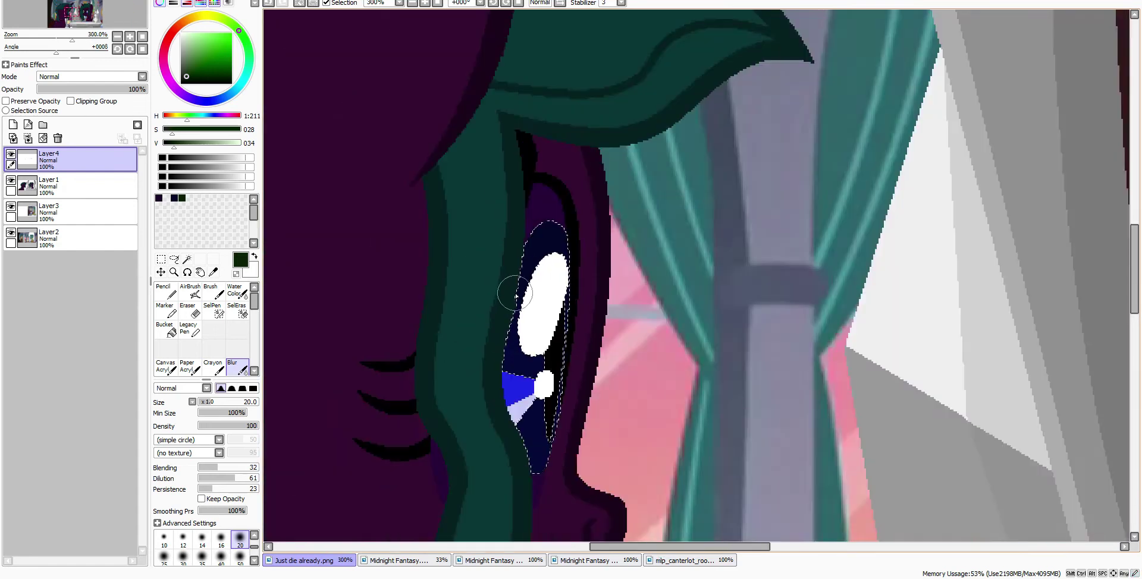
{"action": "scroll", "coordinate": [658, 270], "scroll_direction": "up", "scroll_amount": 3}
{"action": "scroll", "coordinate": [658, 270], "scroll_direction": "down", "scroll_amount": 4}
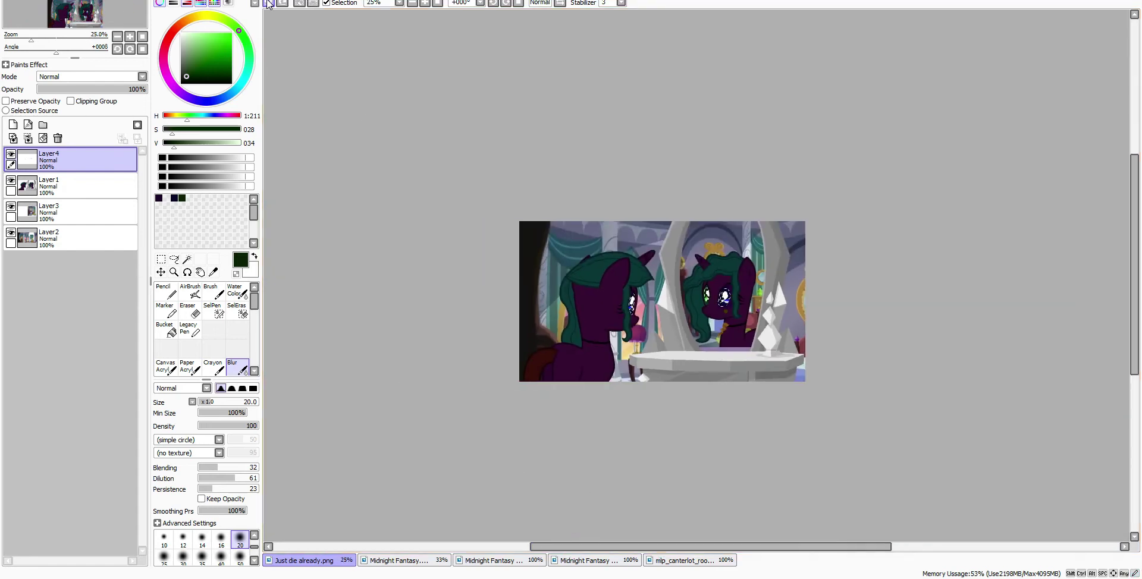
Step: Shade the upper parts of the blue irises with the Legacy Pen in a darker tone of the sampled blue
{"action": "scroll", "coordinate": [560, 268], "scroll_direction": "up", "scroll_amount": 2}
{"action": "scroll", "coordinate": [779, 357], "scroll_direction": "up", "scroll_amount": 3}
{"action": "left_click", "coordinate": [768, 331], "text": "alt"}
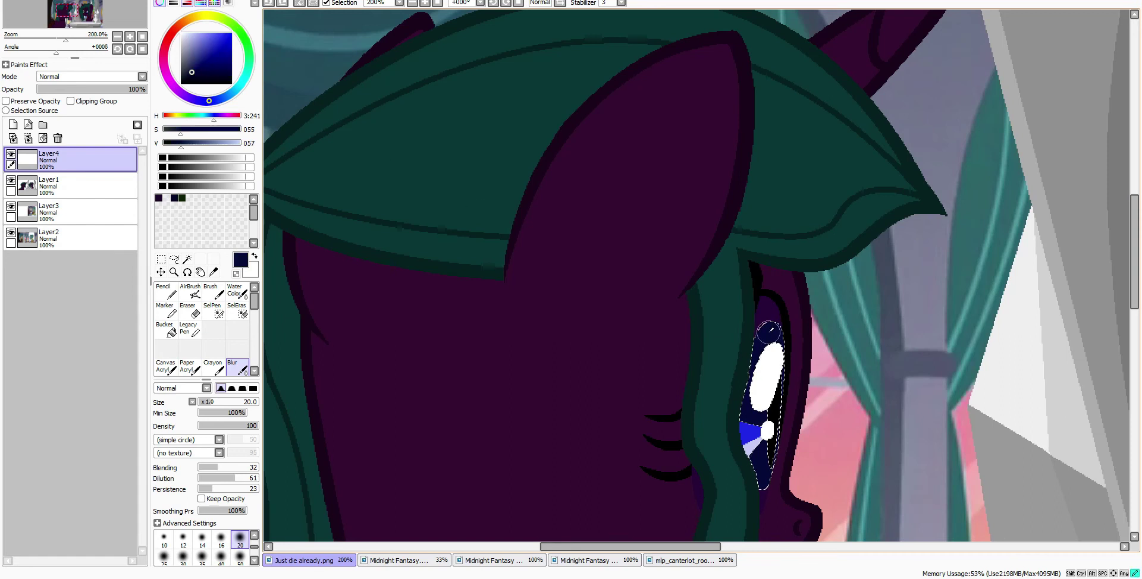
{"action": "key", "text": "h"}
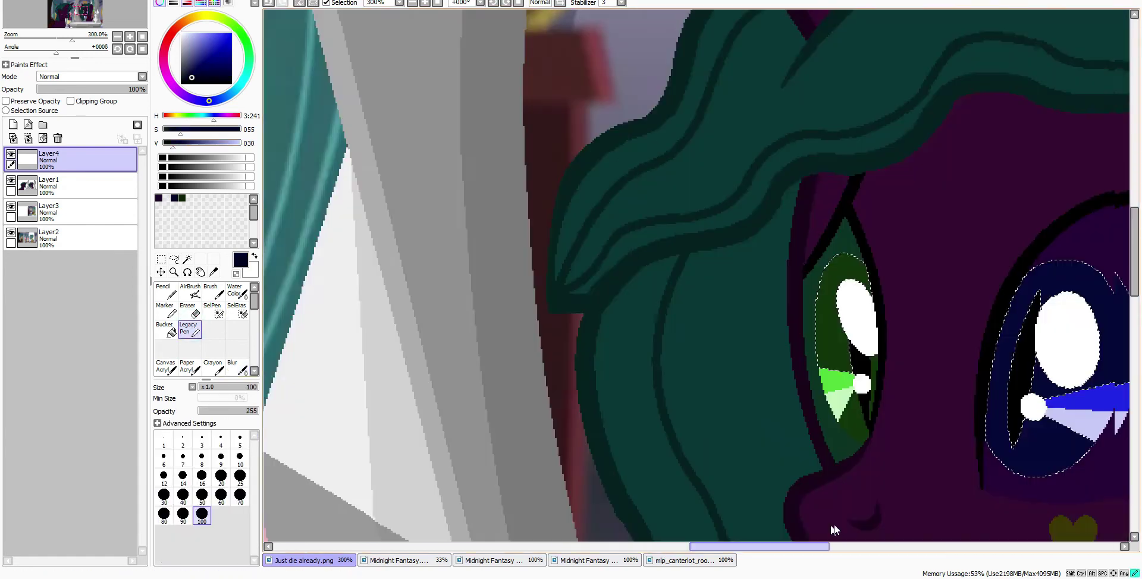
{"action": "left_click_drag", "start_coordinate": [831, 528], "coordinate": [547, 498]}
Step: Shade the upper part of the green iris in a darker sampled green and blend the iris shading with the Blur tool
{"action": "left_click", "coordinate": [589, 262], "text": "alt"}
{"action": "left_click", "coordinate": [236, 369]}
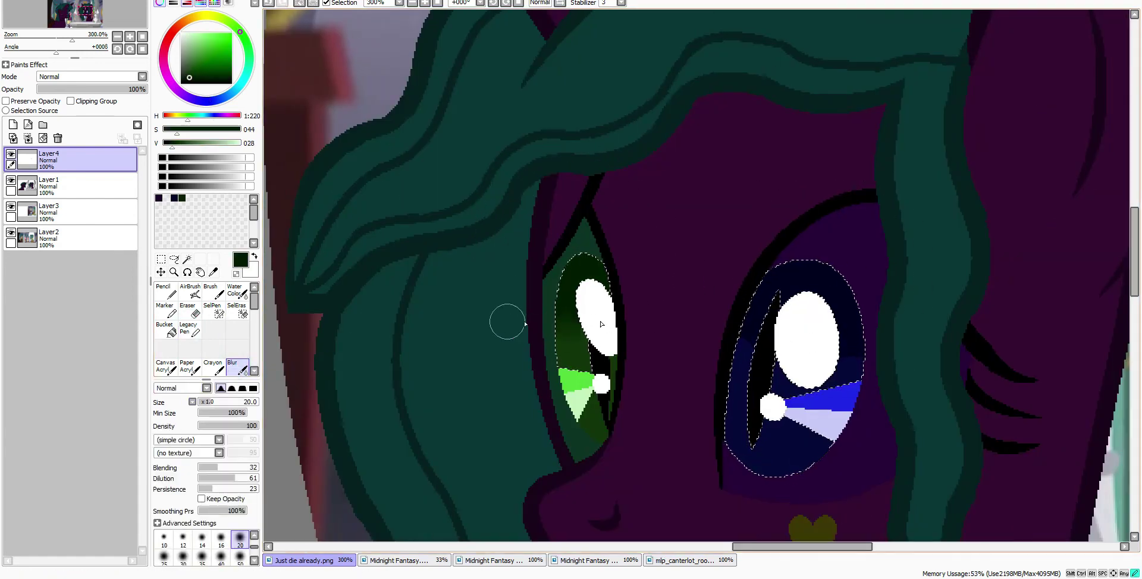
{"action": "scroll", "coordinate": [714, 356], "scroll_direction": "up", "scroll_amount": 2}
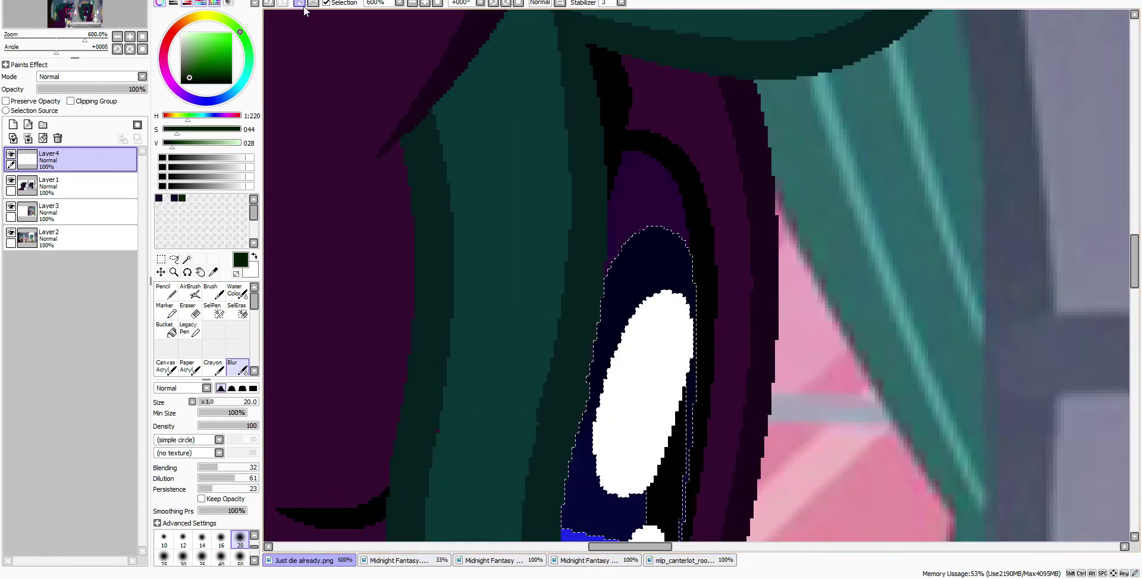
{"action": "key", "text": "ctrl+0"}
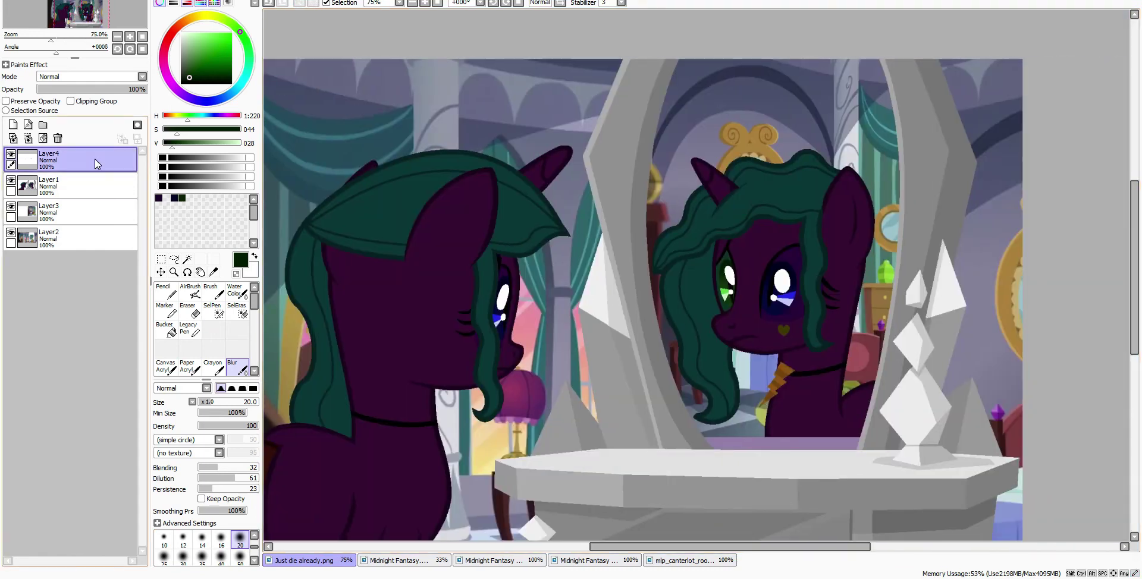
Step: Set the opacity of the mirror's room reflection layer to 50%
{"action": "left_click", "coordinate": [89, 211]}
{"action": "left_click", "coordinate": [97, 89]}
{"action": "left_click", "coordinate": [90, 186]}
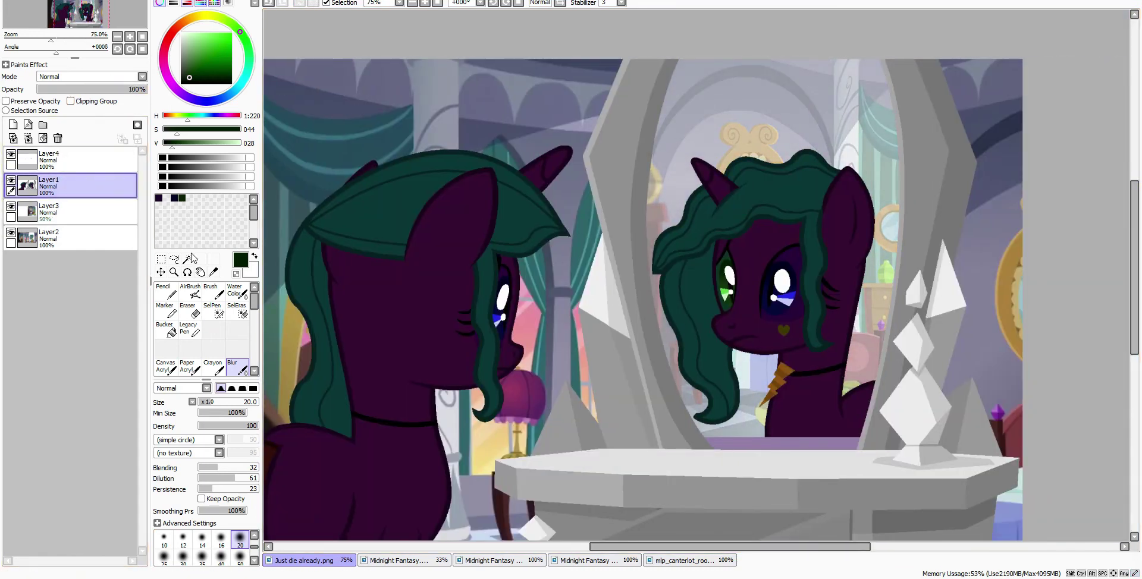
Step: Delete the empty top layer, and select the reflected pony's face and eyes on the pony layer with the Magic Wand
{"action": "left_click", "coordinate": [186, 259]}
{"action": "left_click", "coordinate": [90, 159]}
{"action": "left_click", "coordinate": [58, 138]}
{"action": "scroll", "coordinate": [685, 392], "scroll_direction": "up", "scroll_amount": 2}
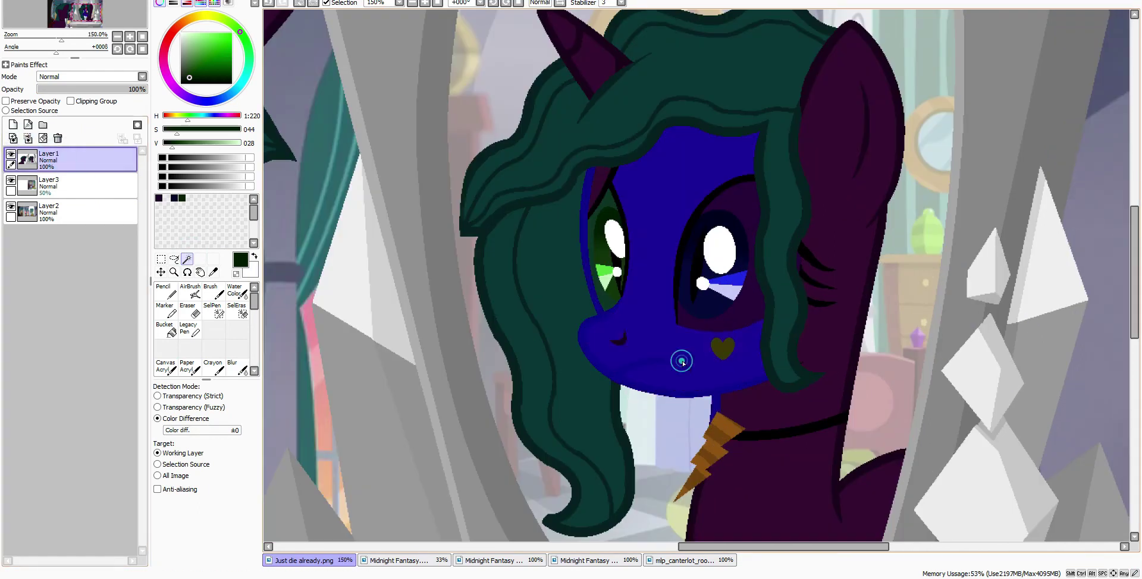
{"action": "scroll", "coordinate": [625, 268], "scroll_direction": "up", "scroll_amount": 2}
{"action": "left_click", "coordinate": [617, 269]}
{"action": "left_click", "coordinate": [612, 196]}
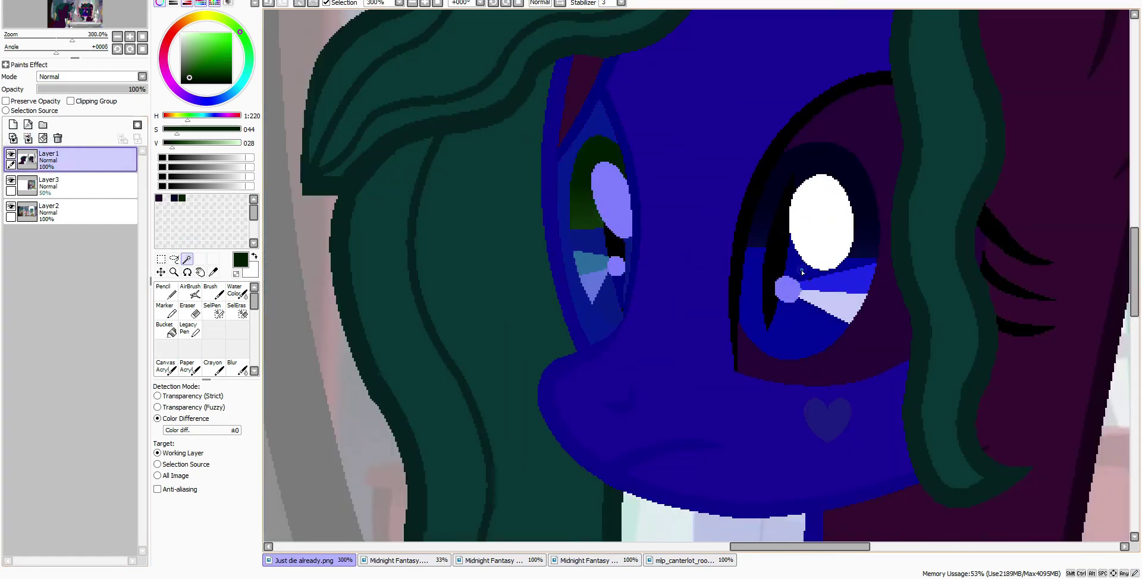
{"action": "left_click", "coordinate": [821, 220]}
{"action": "scroll", "coordinate": [767, 332], "scroll_direction": "up", "scroll_amount": 3}
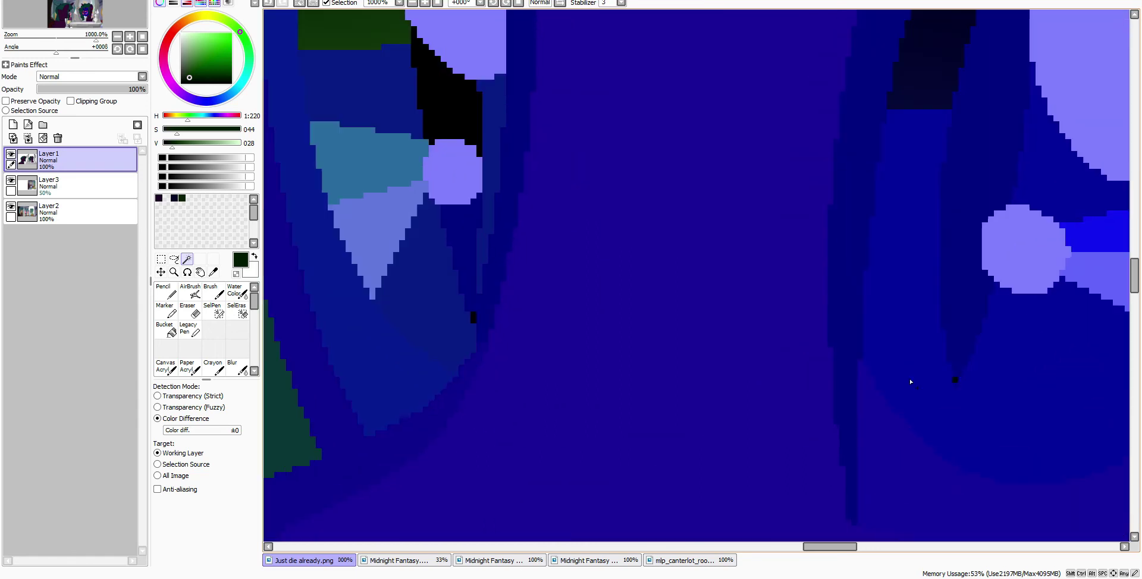
Step: Add the reflected pony's mane, horn, ear and eyelashes to the selection with the Magic Wand
{"action": "scroll", "coordinate": [473, 320], "scroll_direction": "down", "scroll_amount": 8}
{"action": "left_click", "coordinate": [472, 244]}
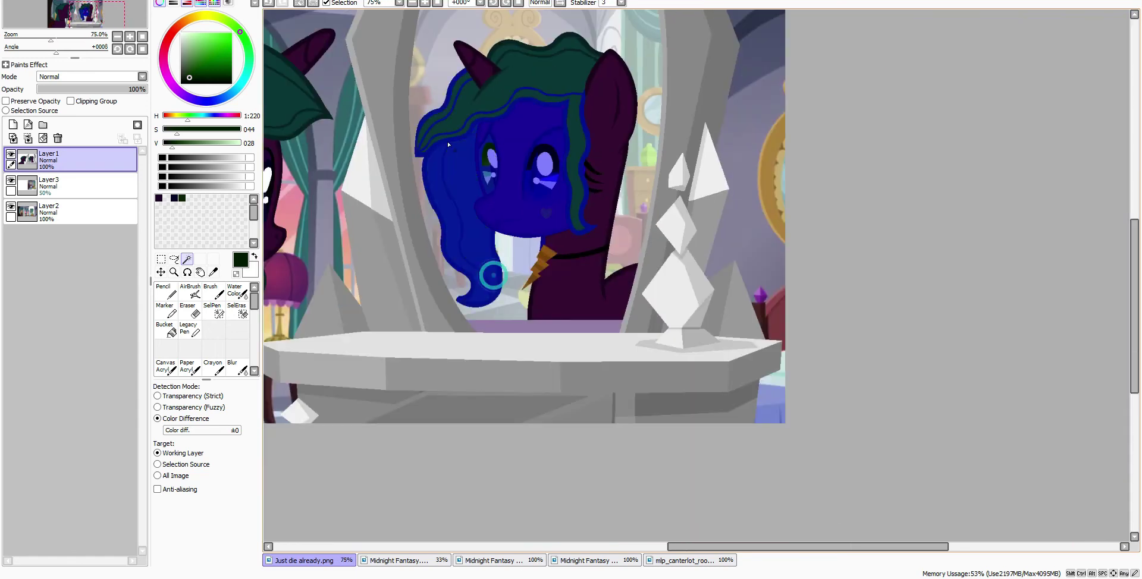
{"action": "left_click", "coordinate": [489, 76]}
{"action": "scroll", "coordinate": [489, 76], "scroll_direction": "up", "scroll_amount": 3}
{"action": "left_click", "coordinate": [511, 37]}
{"action": "left_click", "coordinate": [843, 201]}
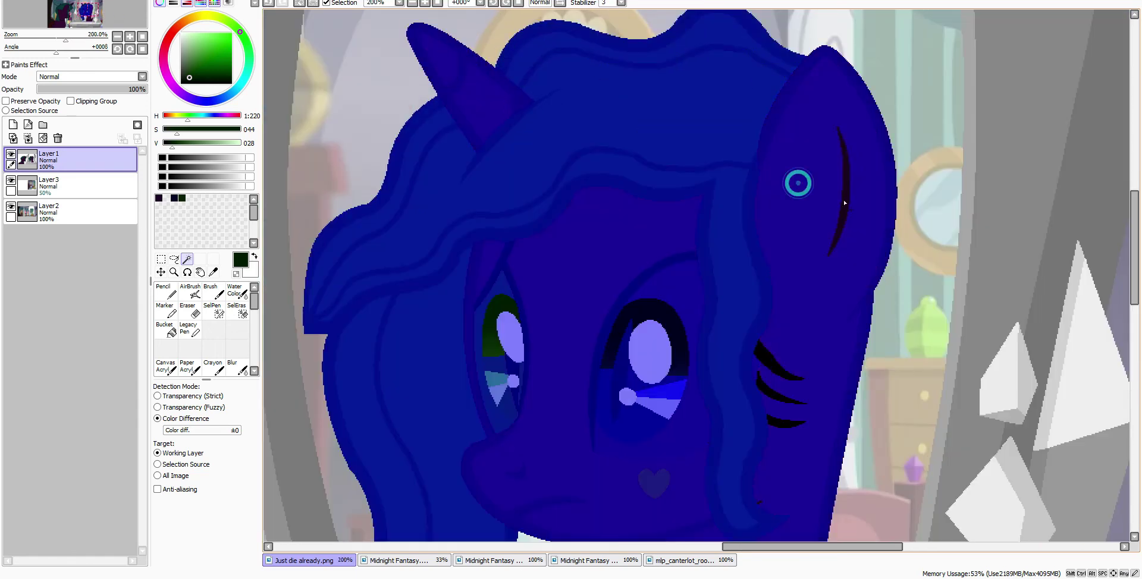
{"action": "scroll", "coordinate": [829, 424], "scroll_direction": "down", "scroll_amount": 3}
{"action": "scroll", "coordinate": [538, 260], "scroll_direction": "up", "scroll_amount": 6}
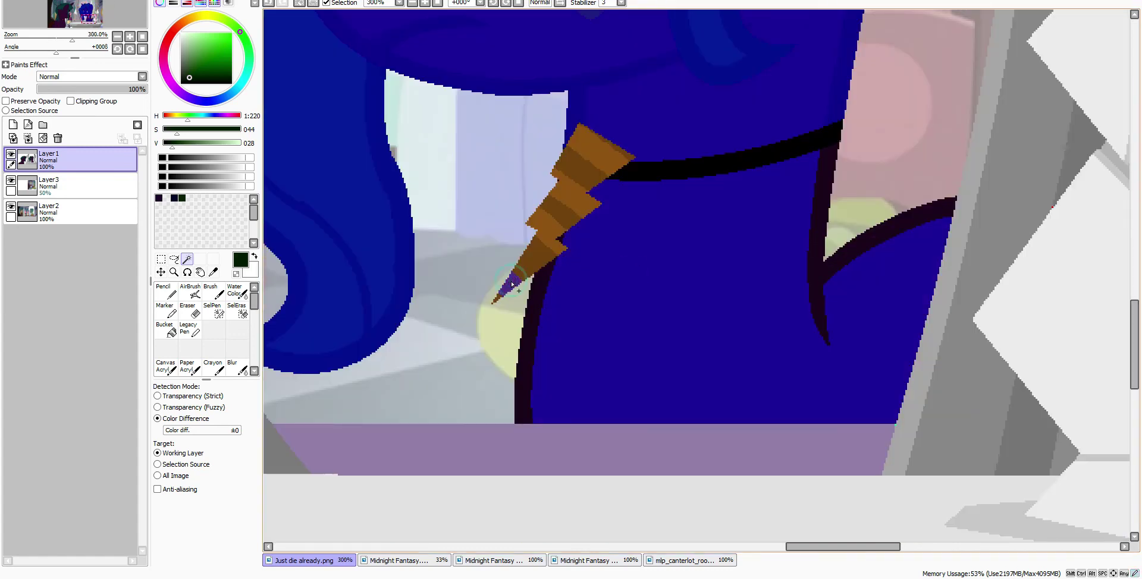
Step: Add the lightning pendant, choker, neck and chest outlines to the selection, covering missed gaps with the SelPen
{"action": "left_click", "coordinate": [571, 178]}
{"action": "left_click", "coordinate": [607, 78]}
{"action": "left_click", "coordinate": [739, 31]}
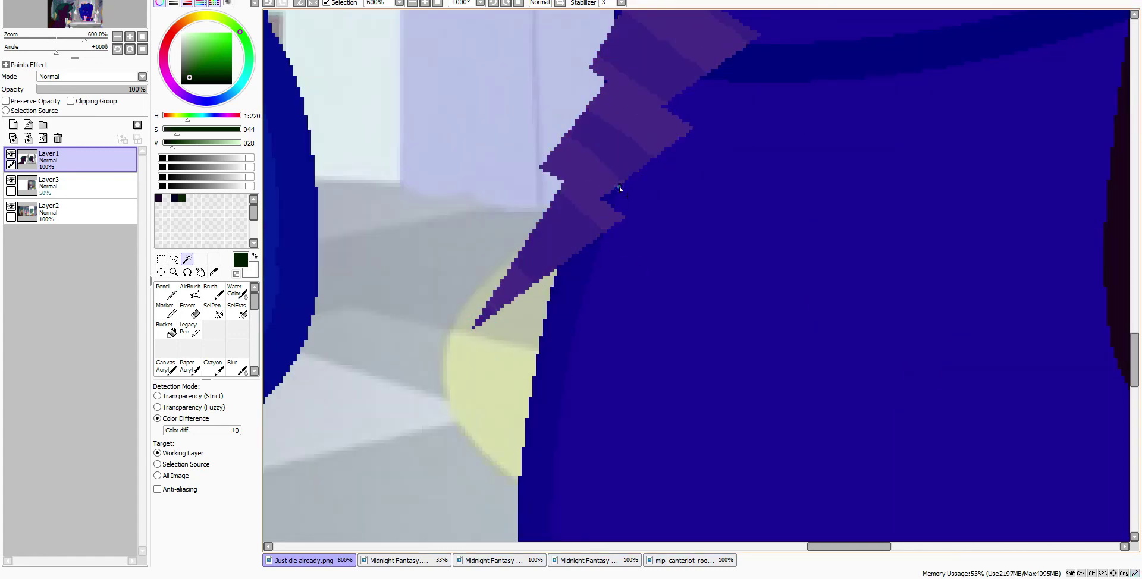
{"action": "scroll", "coordinate": [619, 187], "scroll_direction": "up", "scroll_amount": 4}
{"action": "left_click", "coordinate": [690, 122]}
{"action": "scroll", "coordinate": [690, 122], "scroll_direction": "down", "scroll_amount": 6}
{"action": "scroll", "coordinate": [467, 248], "scroll_direction": "right", "scroll_amount": 4}
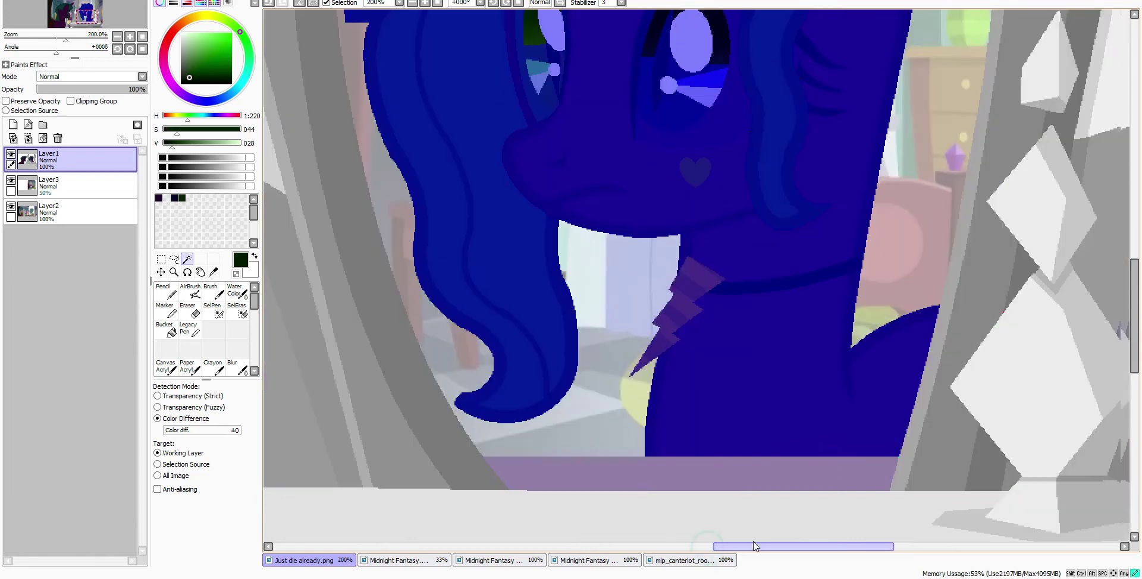
{"action": "scroll", "coordinate": [466, 248], "scroll_direction": "up", "scroll_amount": 2}
{"action": "key", "text": "s"}
{"action": "scroll", "coordinate": [654, 266], "scroll_direction": "down", "scroll_amount": 4}
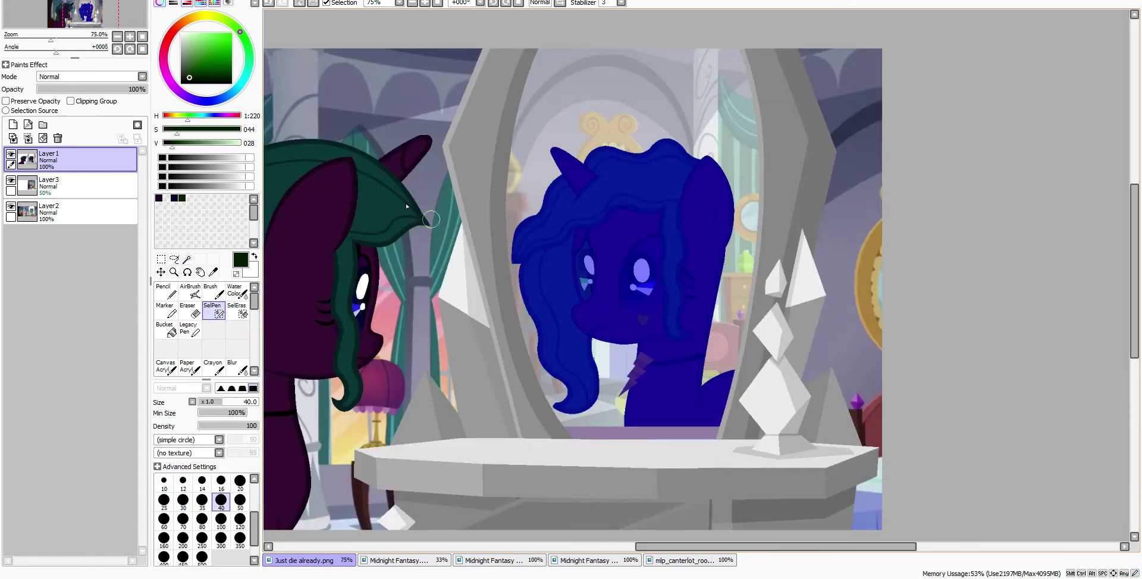
Step: Cut the selected reflected pony onto its own layer and set that layer's opacity to 50%
{"action": "left_click", "coordinate": [48, 0]}
{"action": "left_click", "coordinate": [61, 29]}
{"action": "left_click", "coordinate": [48, 1]}
{"action": "left_click", "coordinate": [55, 52]}
{"action": "left_click", "coordinate": [94, 90]}
{"action": "left_click", "coordinate": [79, 214]}
{"action": "mouse_move", "coordinate": [98, 89]}
{"action": "left_mouse_down"}
{"action": "mouse_move", "coordinate": [143, 89]}
{"action": "mouse_move", "coordinate": [94, 99]}
{"action": "left_mouse_up"}
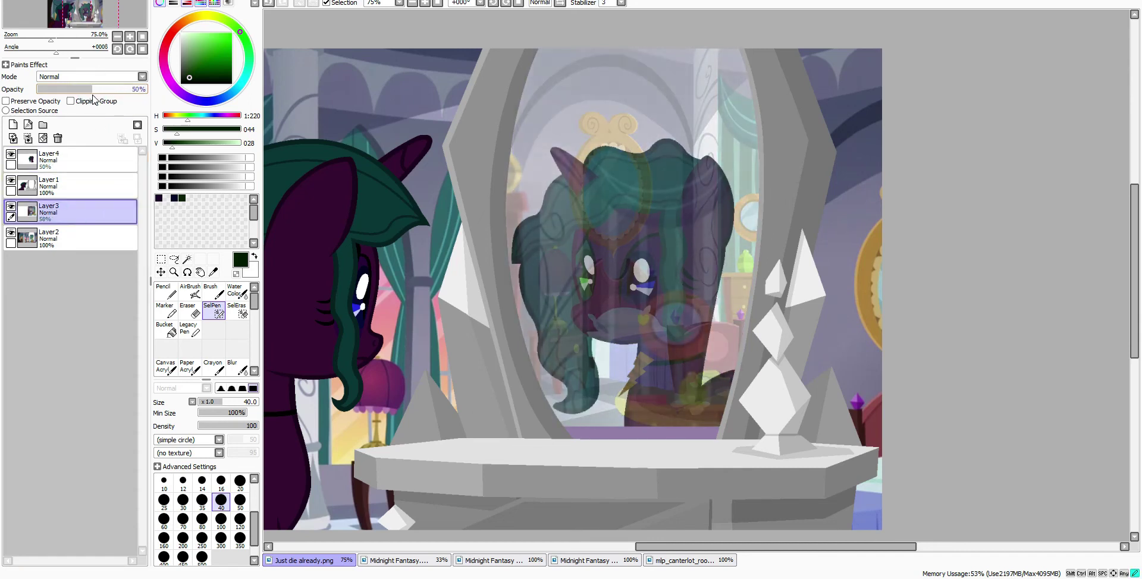
Step: Return the reflected pony layer to 100% opacity
{"action": "left_click_drag", "start_coordinate": [77, 159], "coordinate": [77, 214]}
{"action": "left_click_drag", "start_coordinate": [90, 104], "coordinate": [147, 90]}
{"action": "mouse_move", "coordinate": [62, 213]}
{"action": "left_mouse_down"}
{"action": "mouse_move", "coordinate": [76, 169]}
{"action": "mouse_move", "coordinate": [62, 216]}
{"action": "left_mouse_up"}
{"action": "left_click", "coordinate": [269, 3]}
{"action": "left_click", "coordinate": [269, 3]}
{"action": "left_click", "coordinate": [269, 3]}
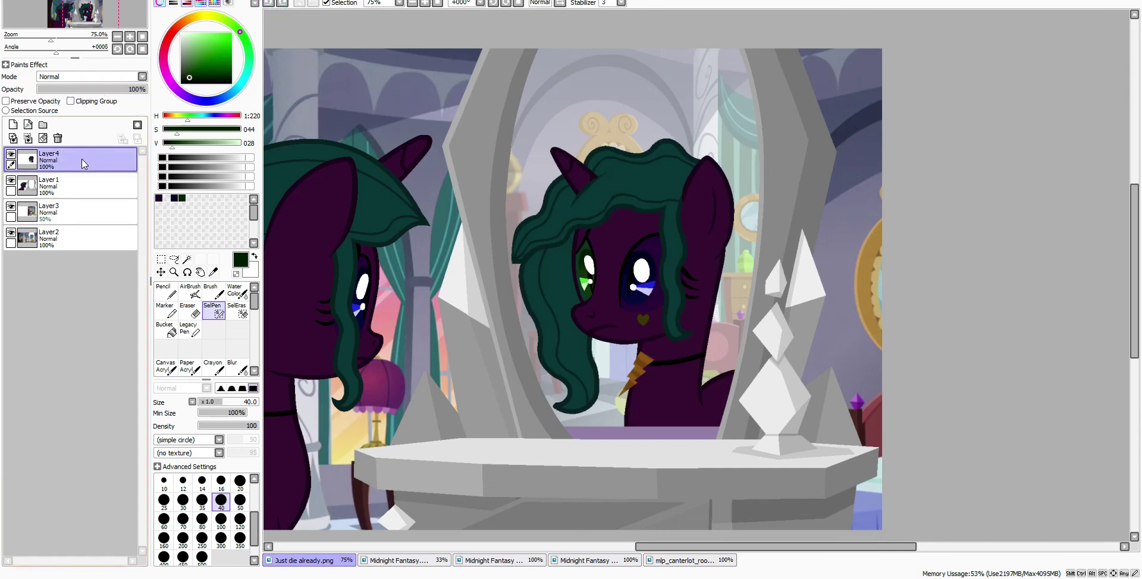
Step: Merge the reflected pony layer down into the main pony layer and set the room reflection layer's opacity to 100%
{"action": "left_click", "coordinate": [84, 213]}
{"action": "left_click", "coordinate": [94, 156]}
{"action": "left_click", "coordinate": [79, 208]}
{"action": "left_click", "coordinate": [77, 157]}
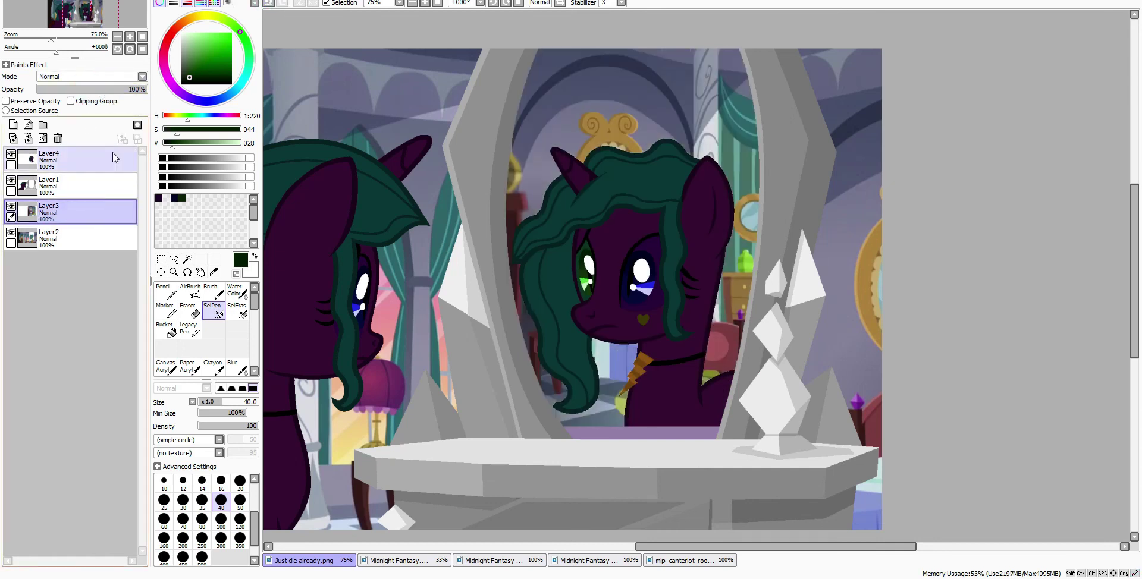
{"action": "key", "text": "ctrl+e"}
{"action": "left_click_drag", "start_coordinate": [95, 89], "coordinate": [146, 89]}
{"action": "left_click", "coordinate": [78, 158]}
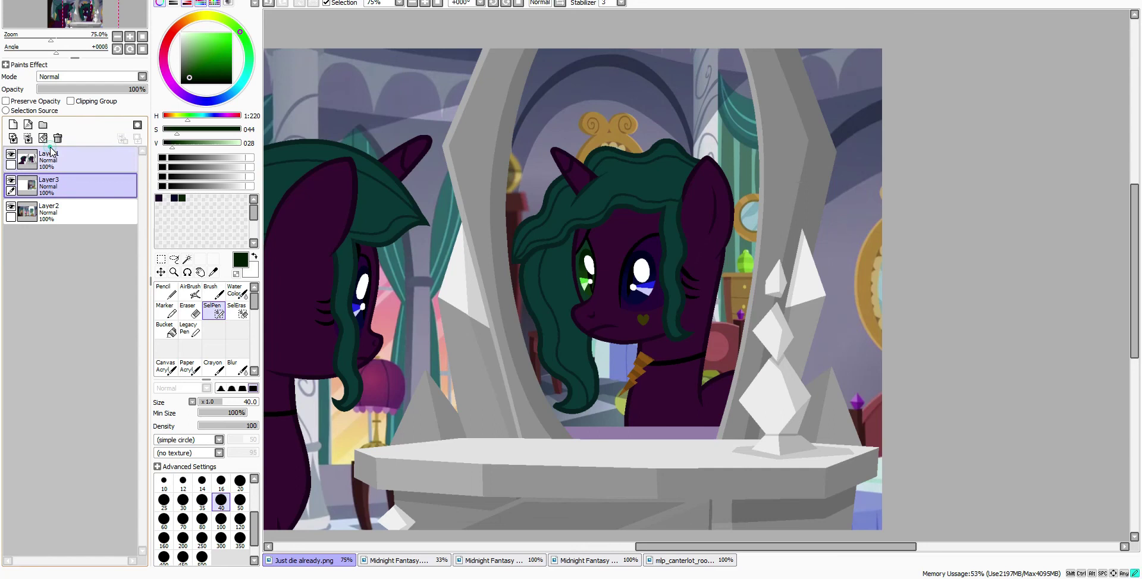
Step: Select the mirror glass with the Magic Wand and brush over the reflected pony with the SelPen at size 350
{"action": "left_click", "coordinate": [187, 259]}
{"action": "scroll", "coordinate": [624, 357], "scroll_direction": "up", "scroll_amount": 1}
{"action": "left_click", "coordinate": [634, 345]}
{"action": "left_click", "coordinate": [213, 309]}
{"action": "left_click", "coordinate": [240, 538]}
{"action": "mouse_move", "coordinate": [605, 255]}
{"action": "left_mouse_down"}
{"action": "mouse_move", "coordinate": [615, 188]}
{"action": "mouse_move", "coordinate": [685, 134]}
{"action": "mouse_move", "coordinate": [690, 222]}
{"action": "mouse_move", "coordinate": [676, 269]}
{"action": "left_mouse_up"}
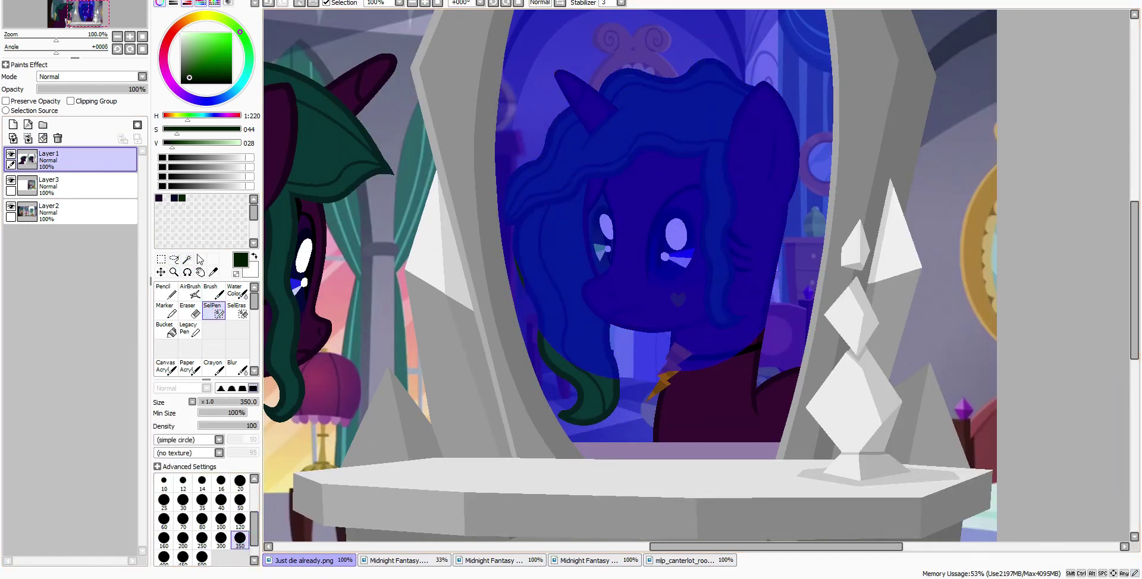
Step: Add the missed gaps along the reflected pony's lower mane to the selection
{"action": "left_click", "coordinate": [187, 258]}
{"action": "scroll", "coordinate": [547, 286], "scroll_direction": "up", "scroll_amount": 2}
{"action": "scroll", "coordinate": [479, 294], "scroll_direction": "up", "scroll_amount": 3}
{"action": "scroll", "coordinate": [383, 53], "scroll_direction": "down", "scroll_amount": 4}
{"action": "scroll", "coordinate": [680, 249], "scroll_direction": "up", "scroll_amount": 2}
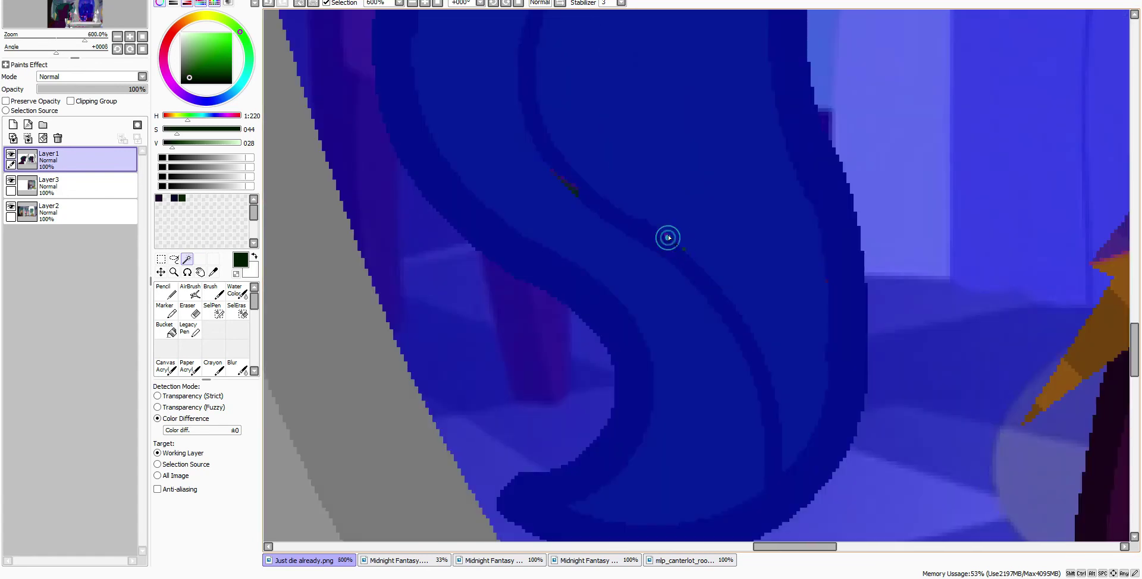
{"action": "scroll", "coordinate": [570, 192], "scroll_direction": "up", "scroll_amount": 2}
{"action": "key", "text": "c"}
{"action": "scroll", "coordinate": [490, 348], "scroll_direction": "down", "scroll_amount": 6}
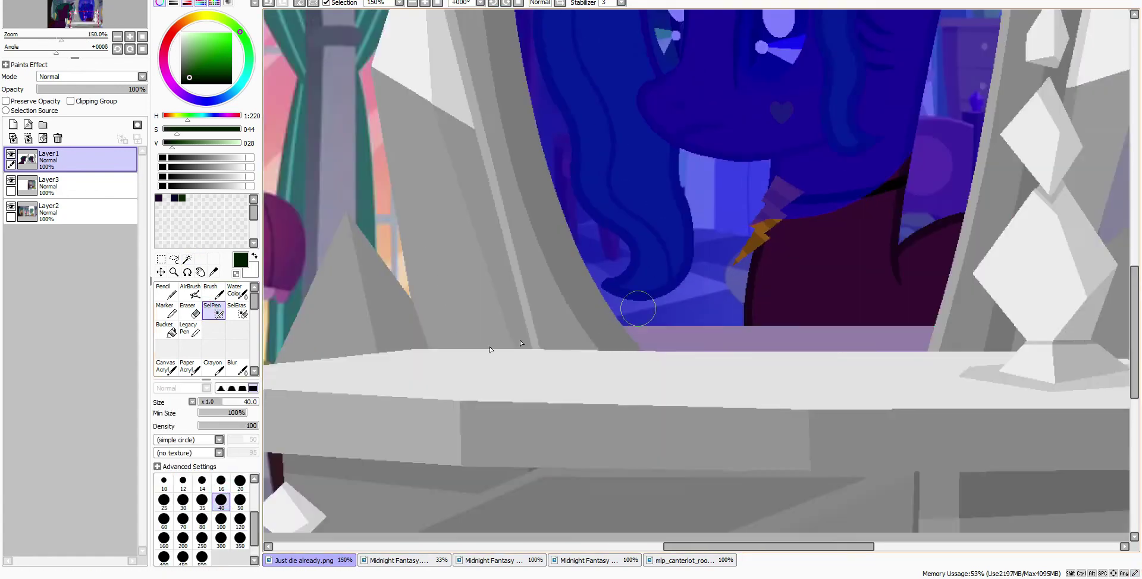
Step: Add the reflected pony's neck, choker and chest to the mirror selection with the Magic Wand
{"action": "left_click", "coordinate": [187, 259]}
{"action": "scroll", "coordinate": [645, 243], "scroll_direction": "up", "scroll_amount": 3}
{"action": "left_click", "coordinate": [812, 227]}
{"action": "left_click", "coordinate": [783, 193]}
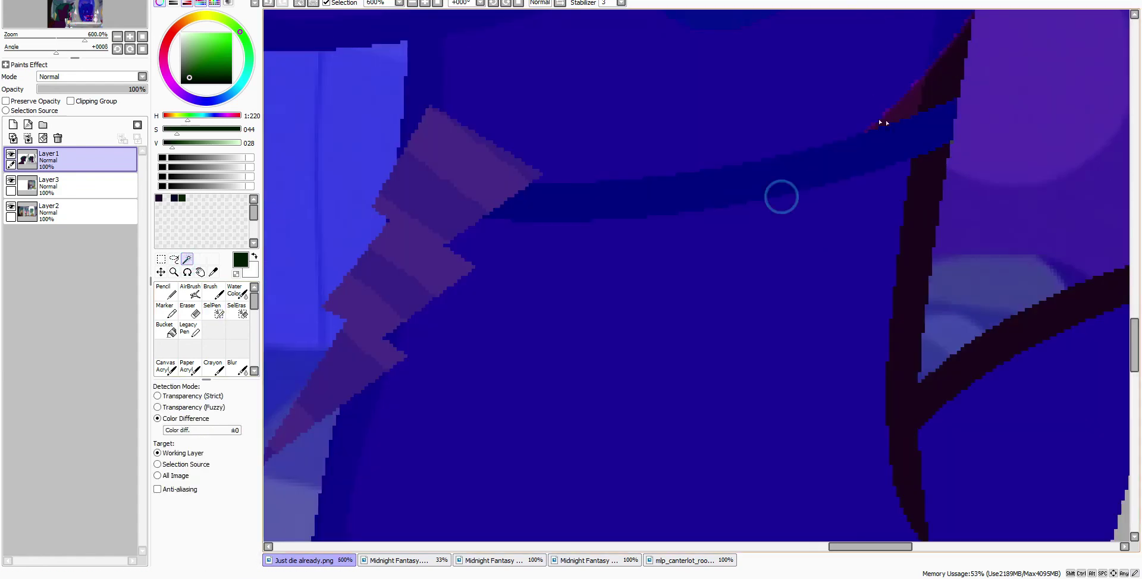
{"action": "scroll", "coordinate": [879, 122], "scroll_direction": "up", "scroll_amount": 2}
{"action": "scroll", "coordinate": [973, 218], "scroll_direction": "down", "scroll_amount": 10}
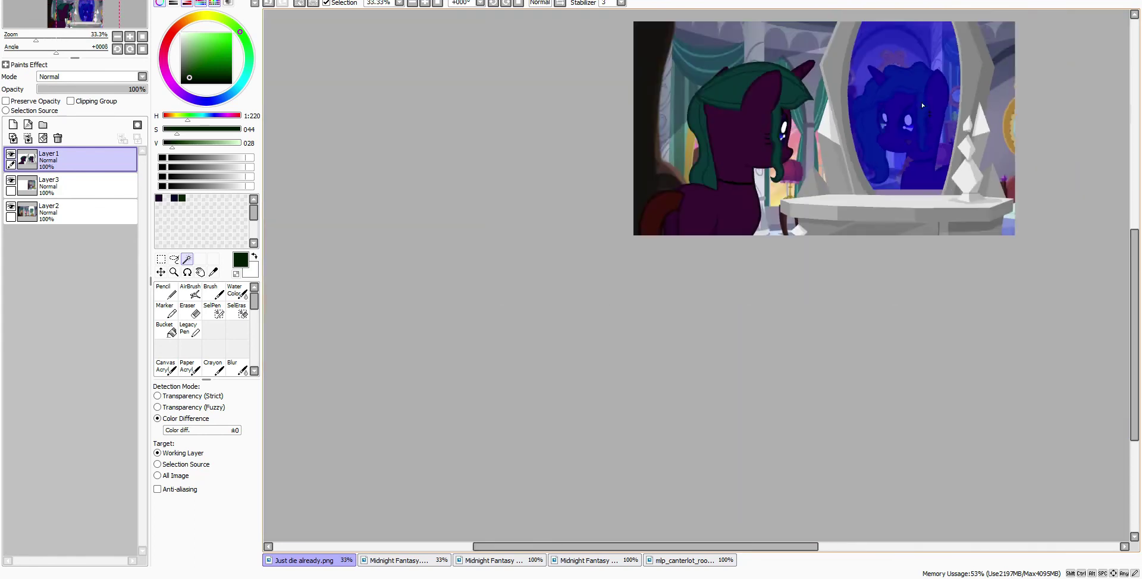
Step: Fill the selected mirror glass with white on a new layer, including the missed specks
{"action": "scroll", "coordinate": [922, 103], "scroll_direction": "up", "scroll_amount": 4}
{"action": "left_click", "coordinate": [12, 124]}
{"action": "left_click", "coordinate": [171, 331]}
{"action": "key", "text": "x"}
{"action": "left_click", "coordinate": [601, 113]}
{"action": "scroll", "coordinate": [594, 107], "scroll_direction": "down", "scroll_amount": 1}
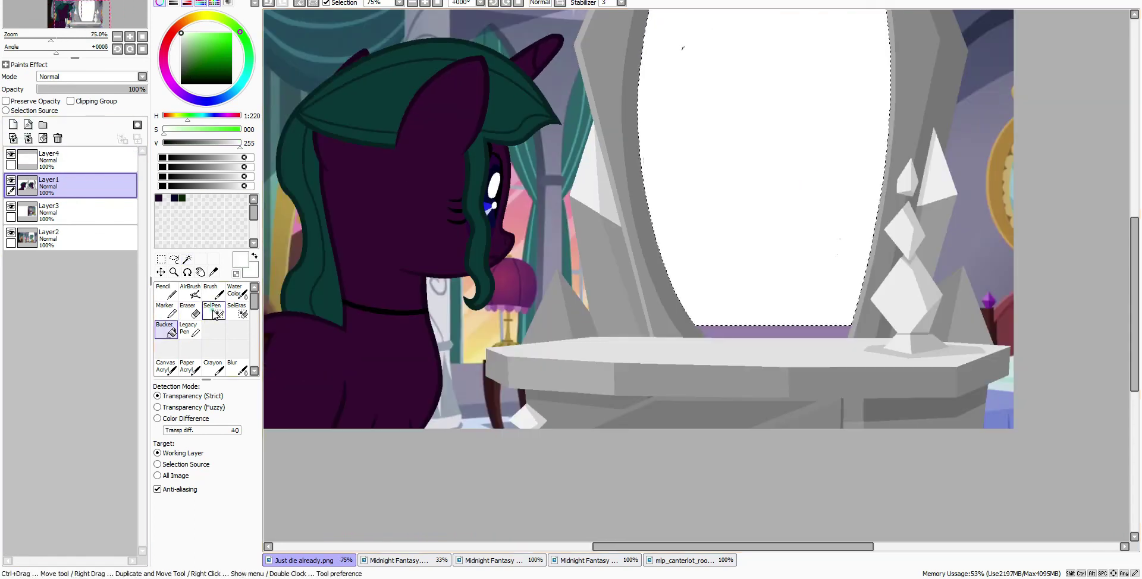
{"action": "left_click", "coordinate": [212, 310]}
{"action": "left_click", "coordinate": [170, 331]}
{"action": "scroll", "coordinate": [684, 77], "scroll_direction": "up", "scroll_amount": 4}
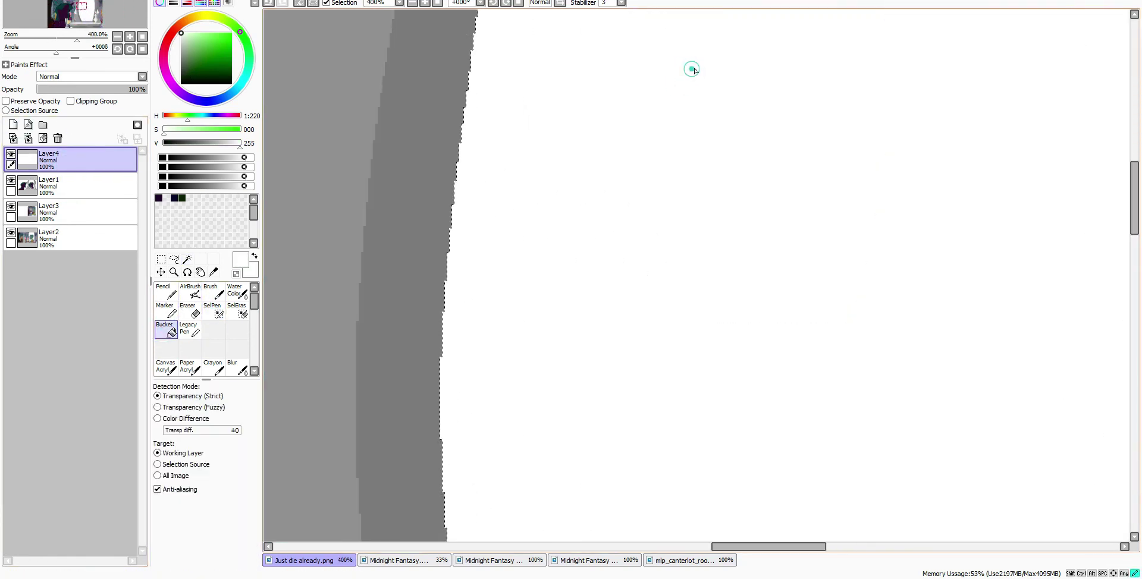
{"action": "scroll", "coordinate": [692, 69], "scroll_direction": "down", "scroll_amount": 6}
Step: Set the mirror fill layer's opacity to 50% and refill the glass with pale cyan
{"action": "left_click_drag", "start_coordinate": [137, 89], "coordinate": [93, 90]}
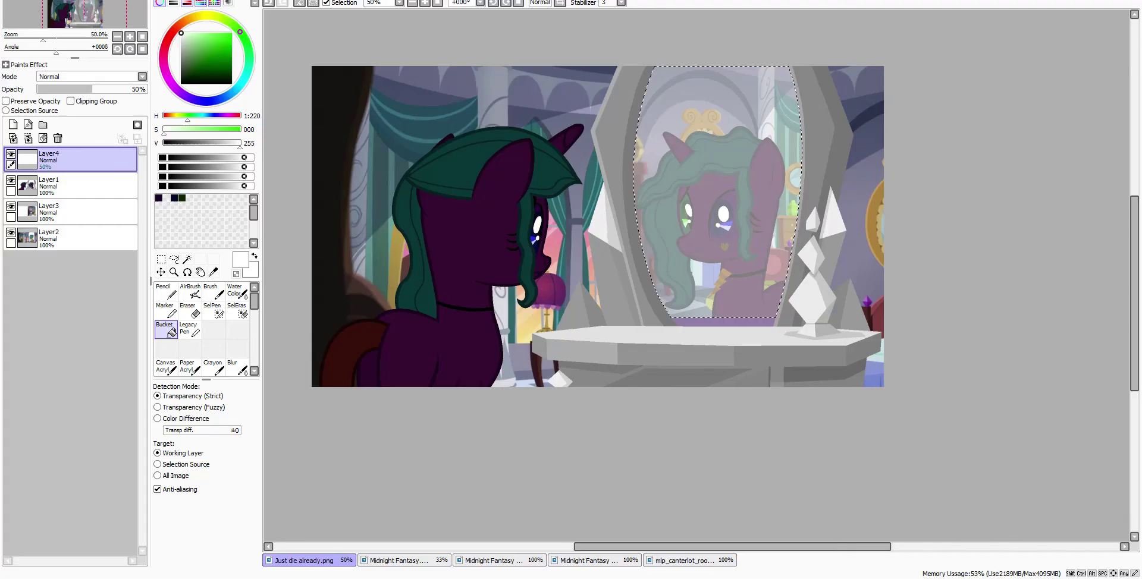
{"action": "scroll", "coordinate": [738, 207], "scroll_direction": "up", "scroll_amount": 2}
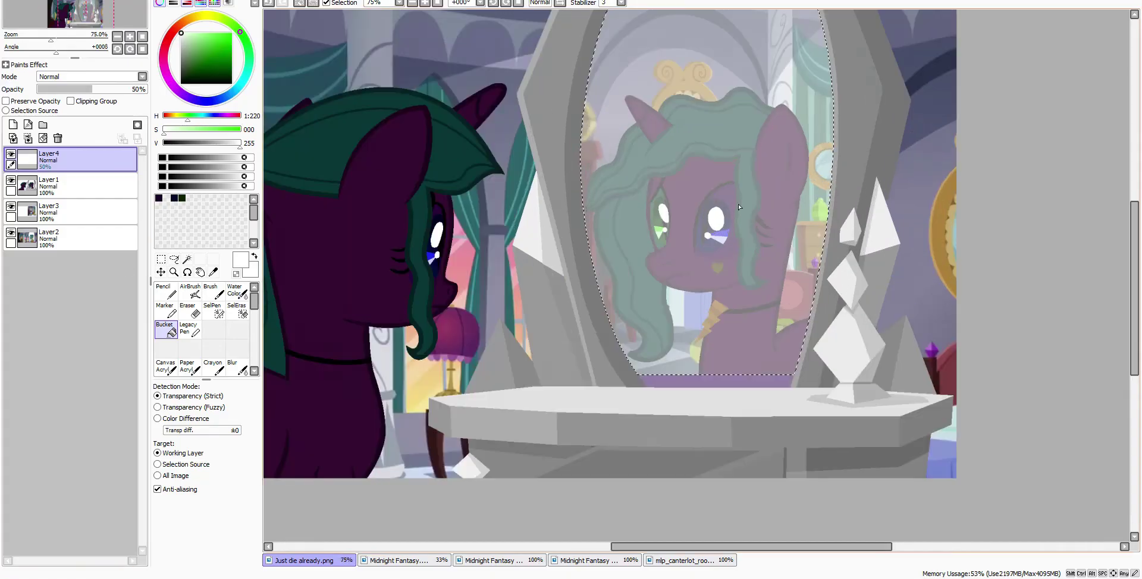
{"action": "left_click", "coordinate": [806, 237]}
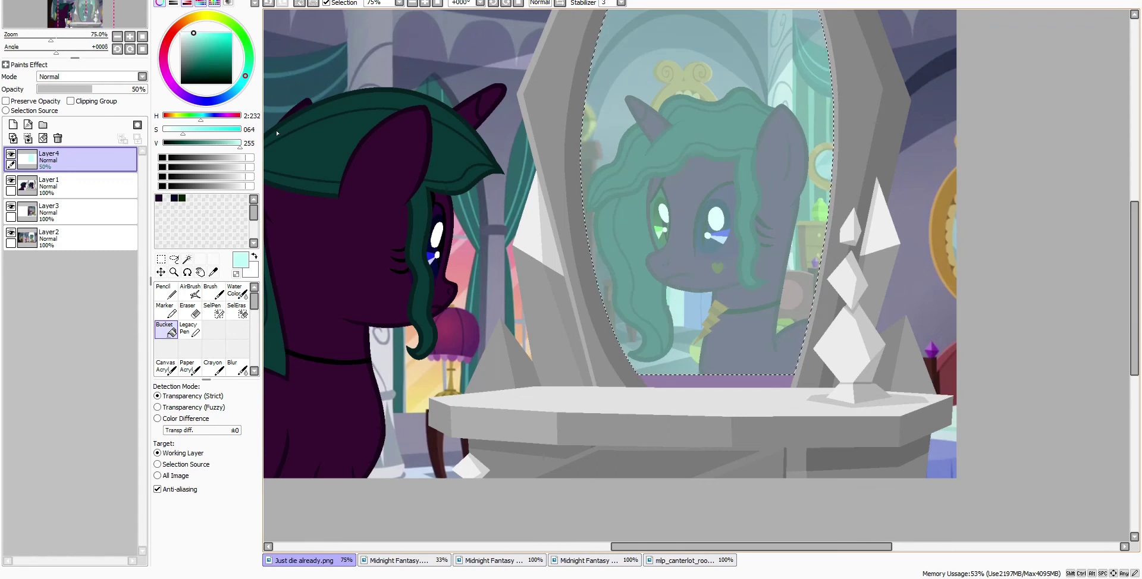
Step: Add a new layer, try white diagonal streaks across the mirror with the AirBrush at size 120, and undo them
{"action": "left_click", "coordinate": [13, 124]}
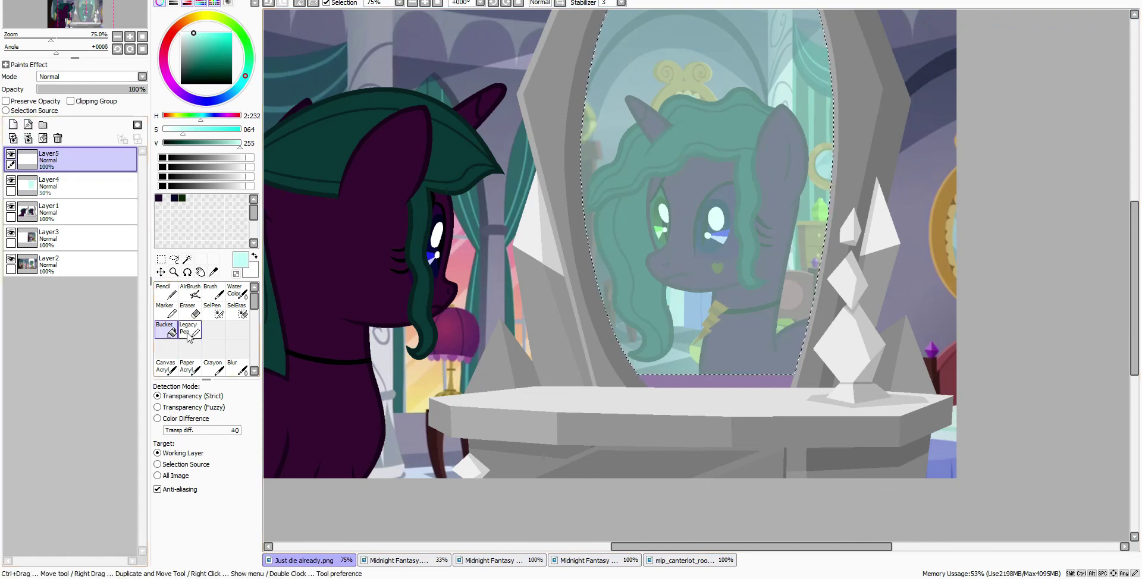
{"action": "left_click", "coordinate": [189, 292]}
{"action": "scroll", "coordinate": [595, 146], "scroll_direction": "down", "scroll_amount": 2}
{"action": "mouse_move", "coordinate": [596, 146]}
{"action": "left_mouse_down"}
{"action": "mouse_move", "coordinate": [701, 77]}
{"action": "mouse_move", "coordinate": [684, 208]}
{"action": "left_mouse_up"}
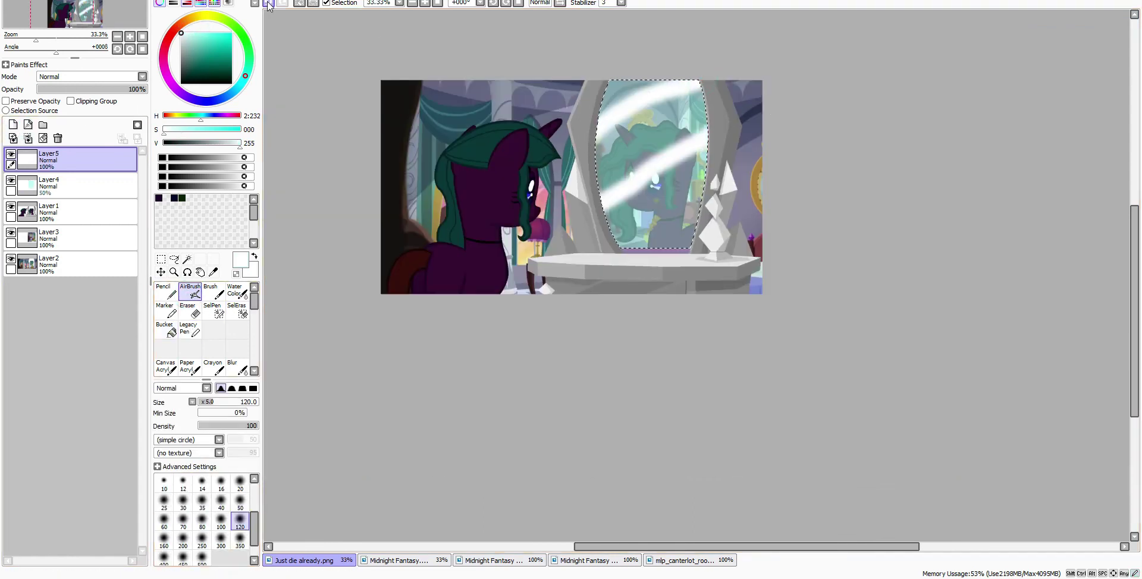
{"action": "key", "text": "ctrl+z"}
{"action": "key", "text": "ctrl+z"}
Step: Set the new layer to Lumi & Shade, paint hard-edged white diagonal streaks across the mirror at size 60, and lower its opacity to 4%
{"action": "left_click", "coordinate": [89, 76]}
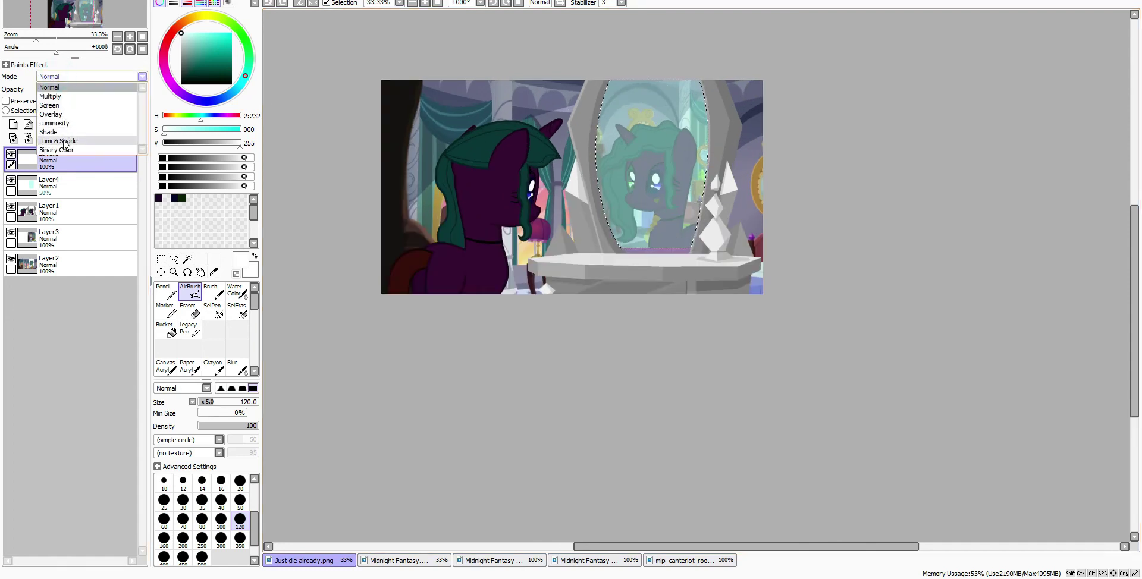
{"action": "left_click", "coordinate": [65, 142]}
{"action": "left_click_drag", "start_coordinate": [598, 237], "coordinate": [702, 190]}
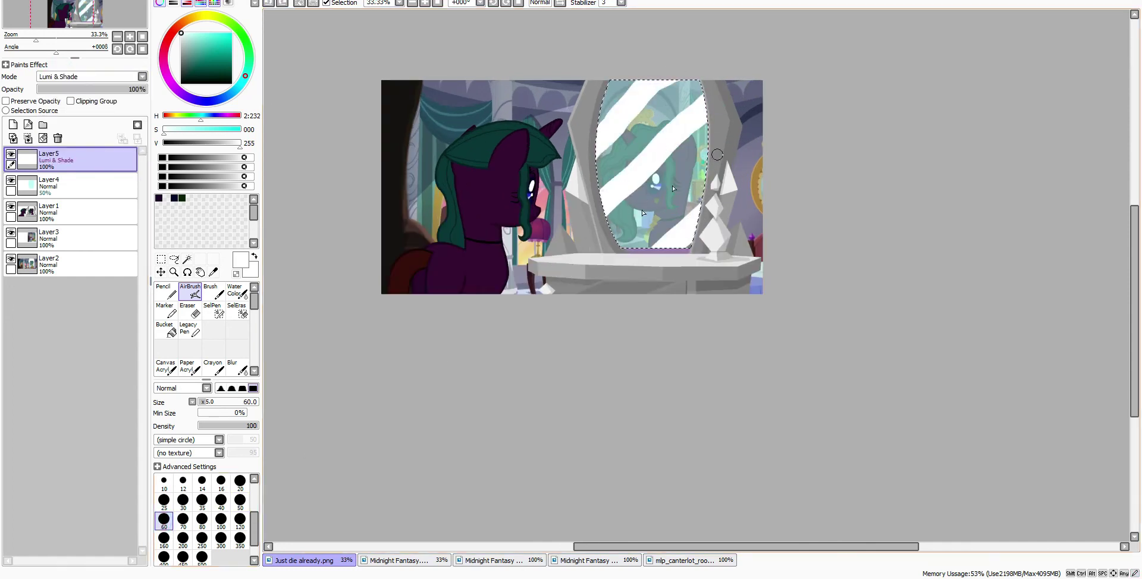
{"action": "scroll", "coordinate": [702, 83], "scroll_direction": "up", "scroll_amount": 3}
{"action": "left_click_drag", "start_coordinate": [125, 90], "coordinate": [39, 89]}
Step: Add a new layer and start handwriting "Just di" in red on the mirror with the Marker at size 10
{"action": "left_click", "coordinate": [13, 125]}
{"action": "scroll", "coordinate": [577, 302], "scroll_direction": "down", "scroll_amount": 2}
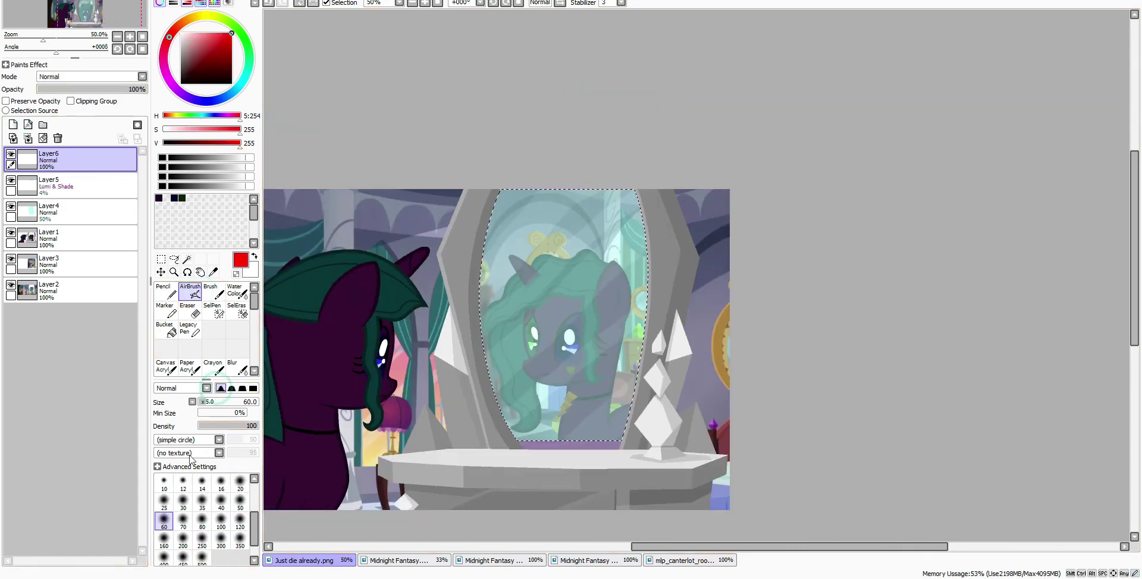
{"action": "left_click", "coordinate": [167, 309]}
{"action": "left_click", "coordinate": [201, 454]}
{"action": "left_click", "coordinate": [179, 464]}
{"action": "scroll", "coordinate": [203, 536], "scroll_direction": "up", "scroll_amount": 2}
{"action": "left_click", "coordinate": [240, 524]}
{"action": "scroll", "coordinate": [475, 238], "scroll_direction": "up", "scroll_amount": 1}
{"action": "left_click_drag", "start_coordinate": [528, 197], "coordinate": [483, 235]}
{"action": "key", "text": "ctrl+z"}
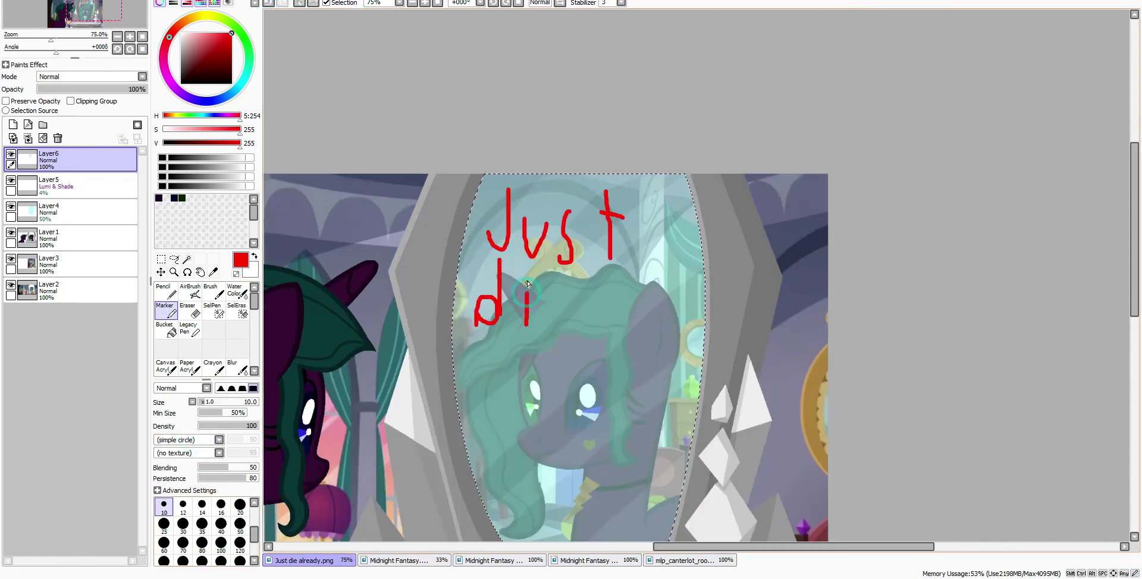
Step: Undo the last few letter strokes on the mirror and redo them
{"action": "key", "text": "ctrl+z"}
{"action": "key", "text": "ctrl+z"}
{"action": "key", "text": "ctrl+z"}
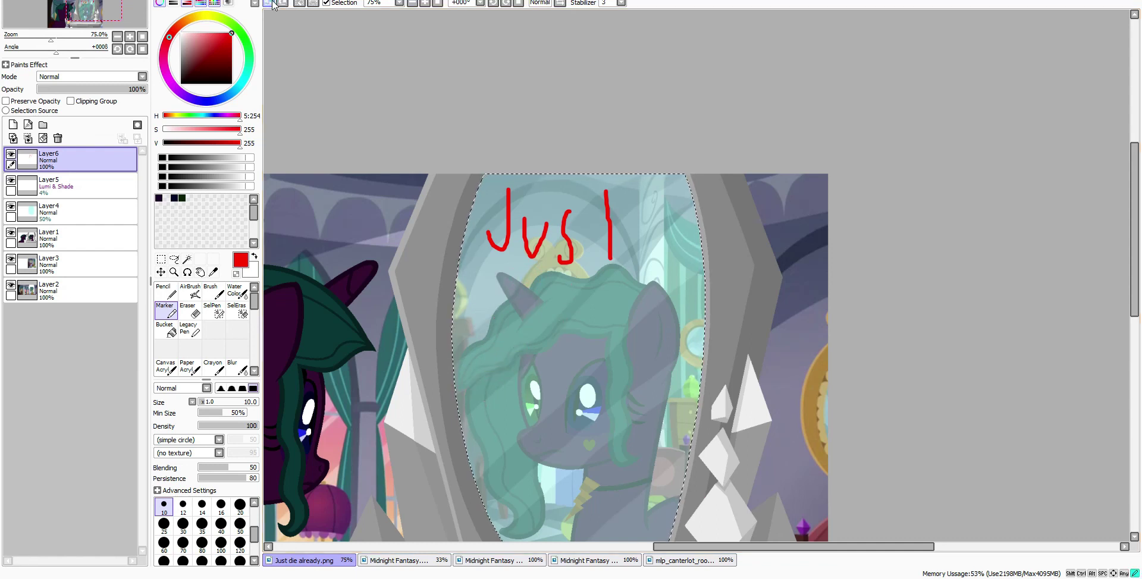
{"action": "scroll", "coordinate": [587, 312], "scroll_direction": "down", "scroll_amount": 1}
{"action": "scroll", "coordinate": [587, 312], "scroll_direction": "up", "scroll_amount": 2}
{"action": "left_click", "coordinate": [283, 3]}
{"action": "left_click", "coordinate": [283, 4]}
{"action": "left_click", "coordinate": [283, 4]}
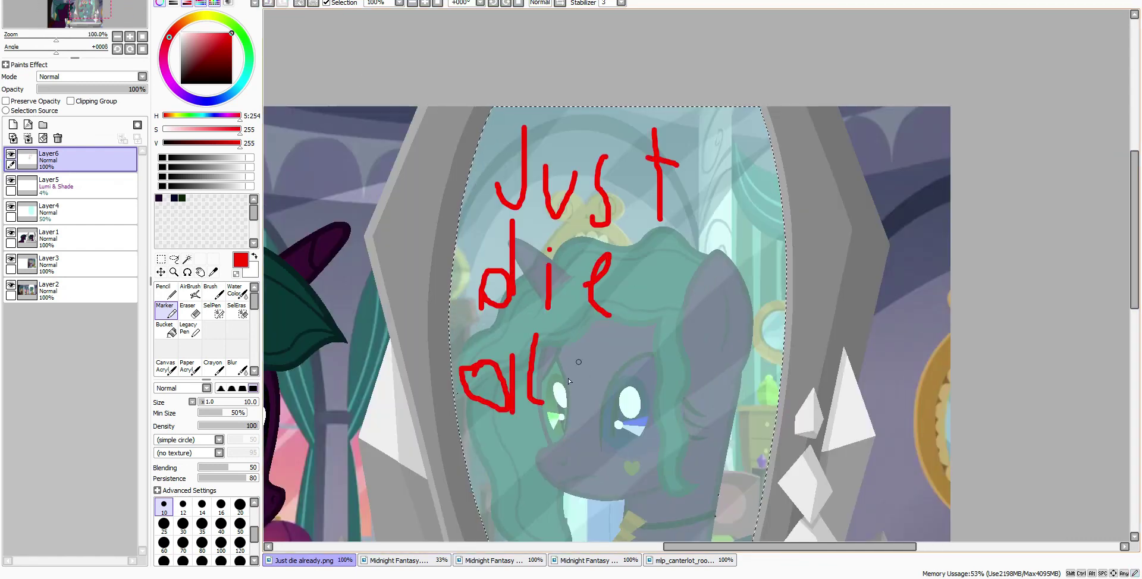
Step: Finish the red handwritten message on the mirror so it reads "Just die already!"
{"action": "left_click_drag", "start_coordinate": [656, 385], "coordinate": [666, 433]}
{"action": "left_click_drag", "start_coordinate": [683, 385], "coordinate": [701, 418]}
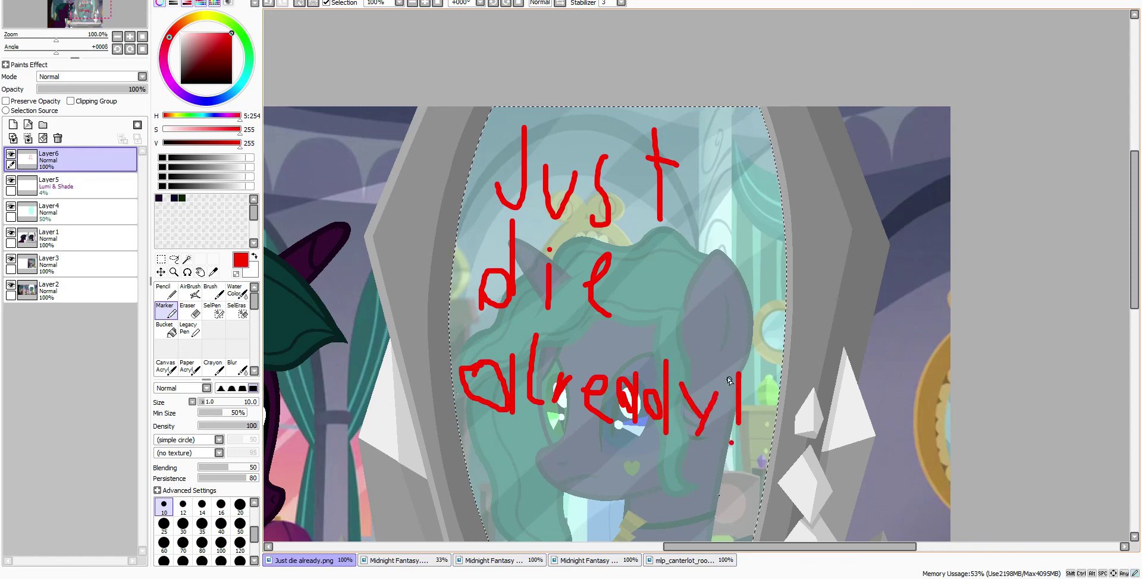
Step: Try to smear the red letter J with the Water Color brush, and undo the stroke
{"action": "scroll", "coordinate": [730, 381], "scroll_direction": "up", "scroll_amount": 1}
{"action": "left_click", "coordinate": [237, 290]}
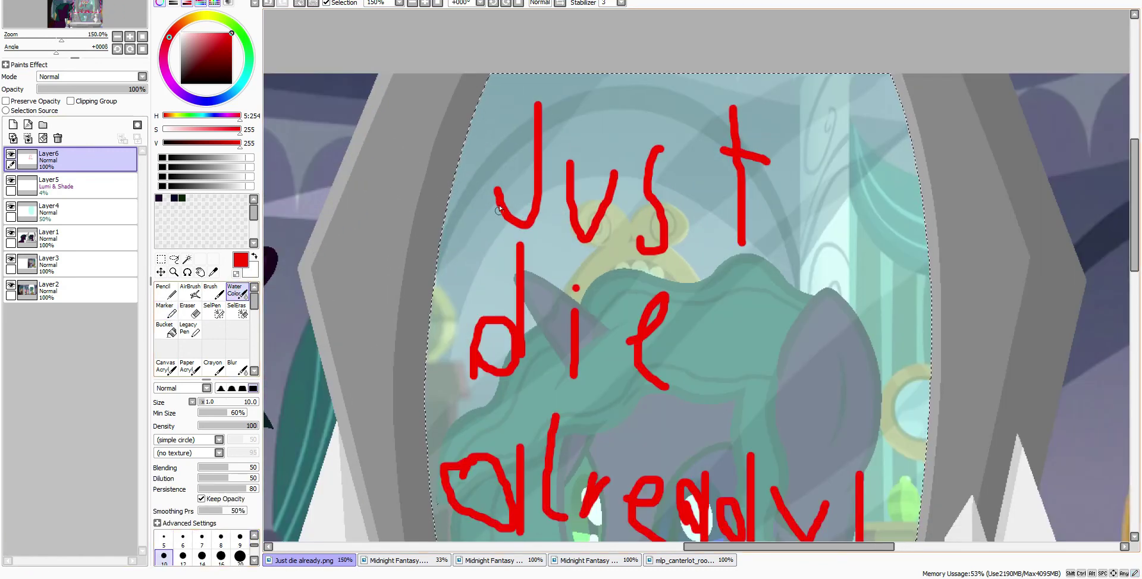
{"action": "scroll", "coordinate": [498, 209], "scroll_direction": "up", "scroll_amount": 2}
{"action": "left_click_drag", "start_coordinate": [488, 153], "coordinate": [499, 102]}
{"action": "key", "text": "ctrl+z"}
Step: Soften the red word "Just" on the mirror using the Blur brush at size 10
{"action": "left_click", "coordinate": [237, 365]}
{"action": "left_click", "coordinate": [240, 538]}
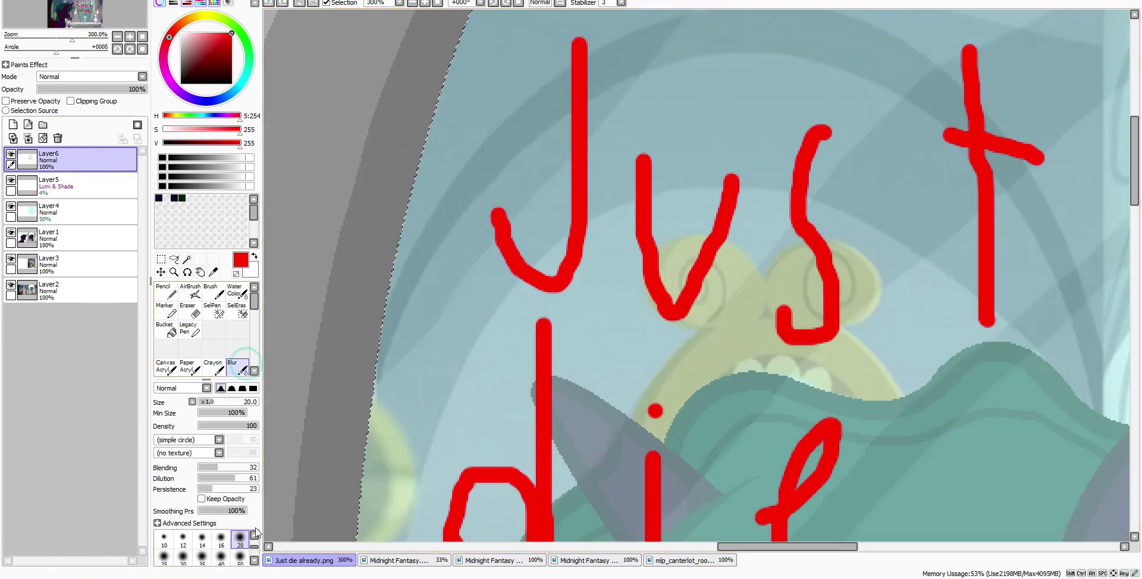
{"action": "left_click_drag", "start_coordinate": [585, 205], "coordinate": [493, 217]}
{"action": "left_click_drag", "start_coordinate": [565, 284], "coordinate": [520, 265]}
{"action": "scroll", "coordinate": [519, 265], "scroll_direction": "down", "scroll_amount": 2}
{"action": "scroll", "coordinate": [601, 238], "scroll_direction": "up", "scroll_amount": 1}
{"action": "left_click_drag", "start_coordinate": [599, 223], "coordinate": [605, 257]}
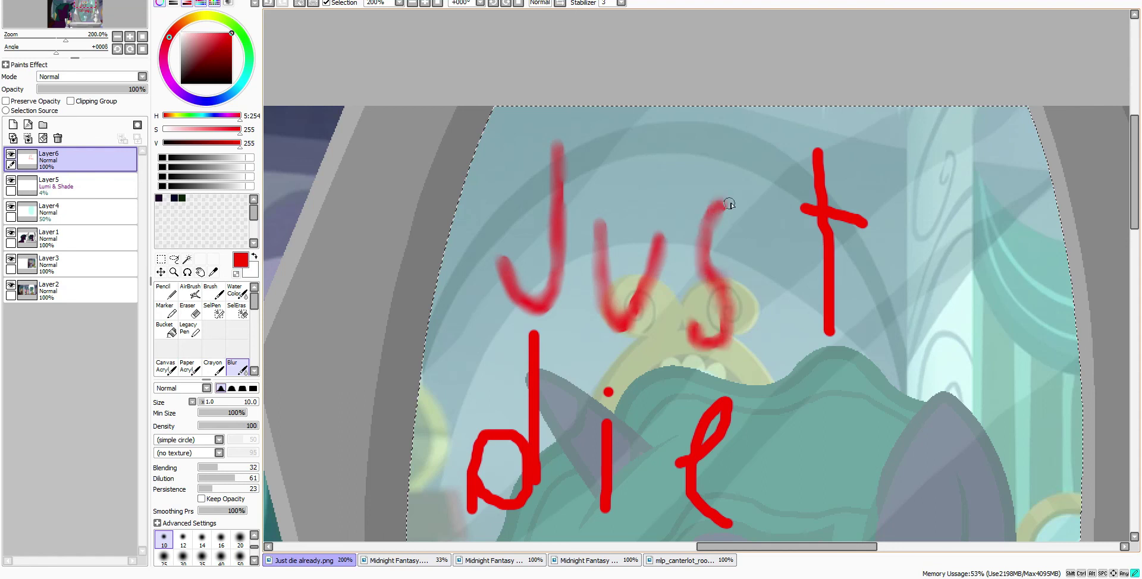
{"action": "left_click_drag", "start_coordinate": [817, 155], "coordinate": [819, 196]}
{"action": "left_click_drag", "start_coordinate": [852, 228], "coordinate": [803, 210]}
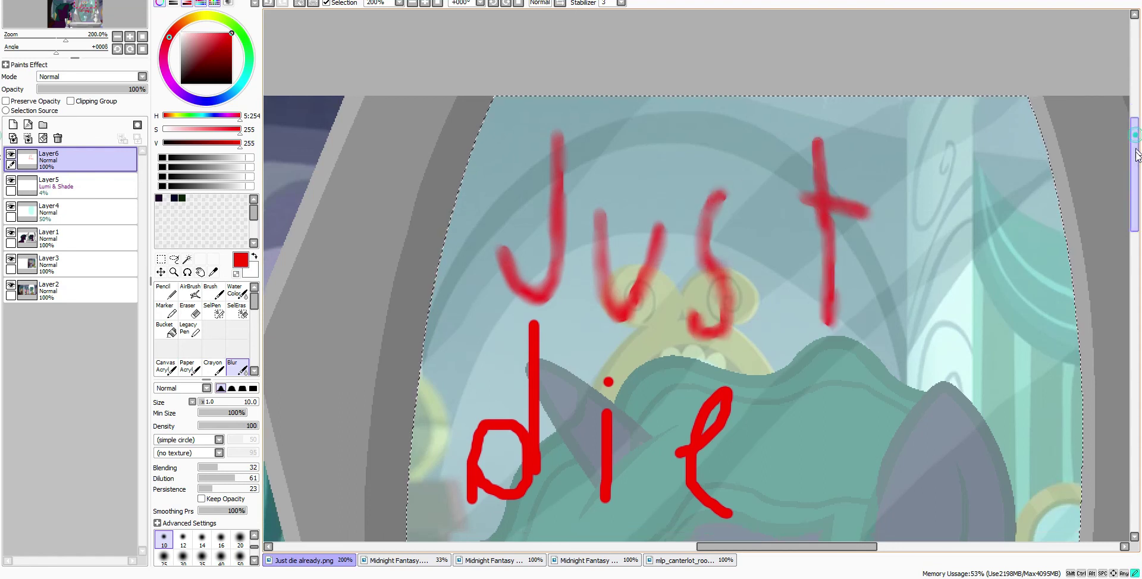
Step: Blur the red letters of "die already!" on the mirror with the same brush
{"action": "scroll", "coordinate": [534, 241], "scroll_direction": "down", "scroll_amount": 3}
{"action": "left_click_drag", "start_coordinate": [533, 199], "coordinate": [534, 240]}
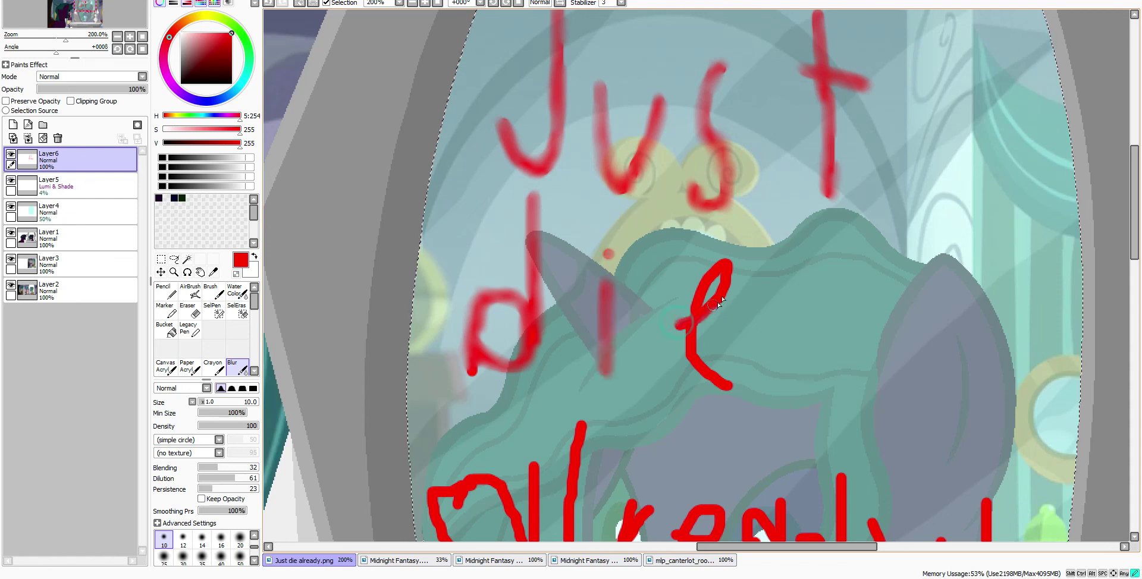
{"action": "scroll", "coordinate": [724, 251], "scroll_direction": "down", "scroll_amount": 1}
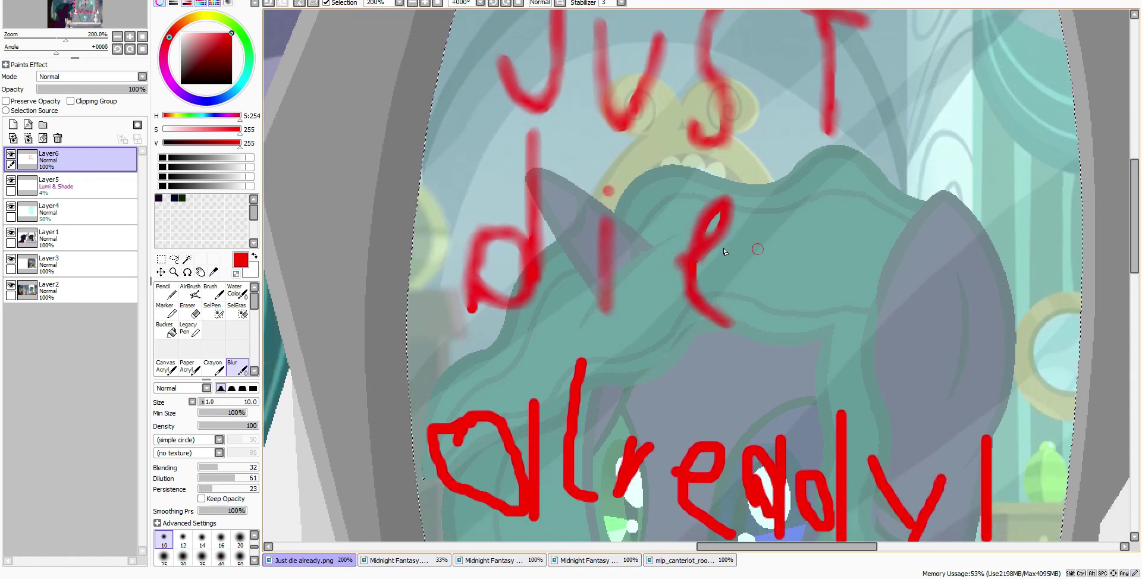
{"action": "scroll", "coordinate": [465, 436], "scroll_direction": "down", "scroll_amount": 3}
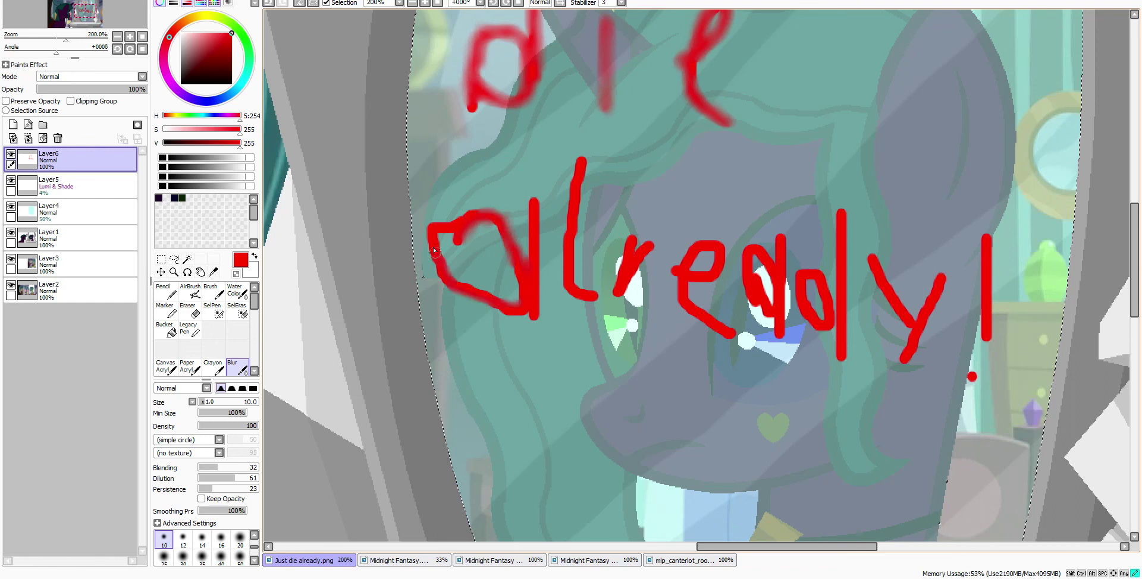
{"action": "key", "text": "minus"}
{"action": "key", "text": "minus"}
{"action": "key", "text": "minus"}
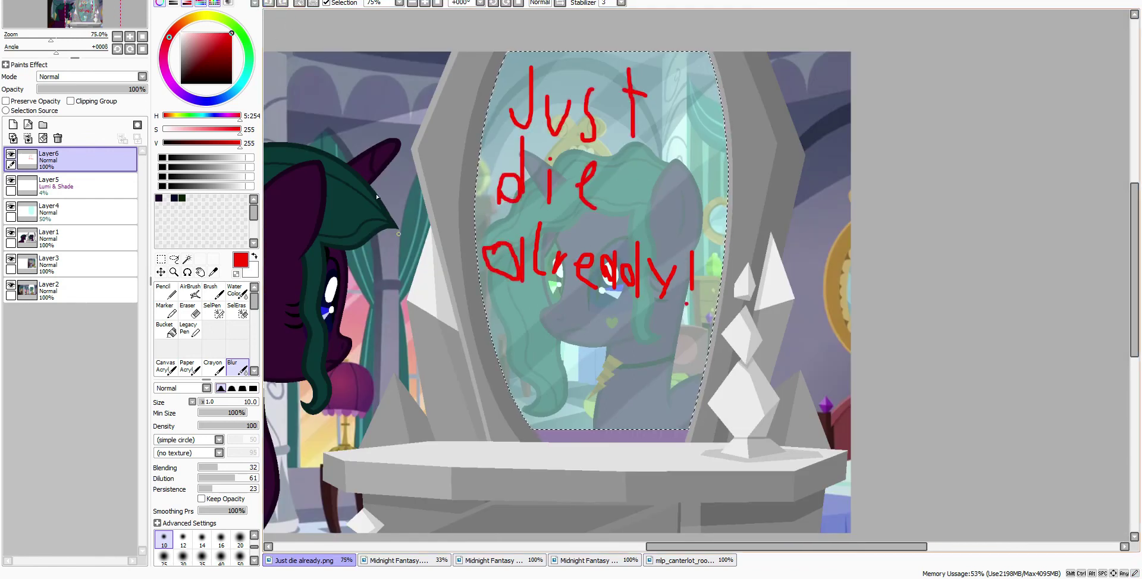
{"action": "key", "text": "minus"}
{"action": "scroll", "coordinate": [387, 202], "scroll_direction": "left", "scroll_amount": 3}
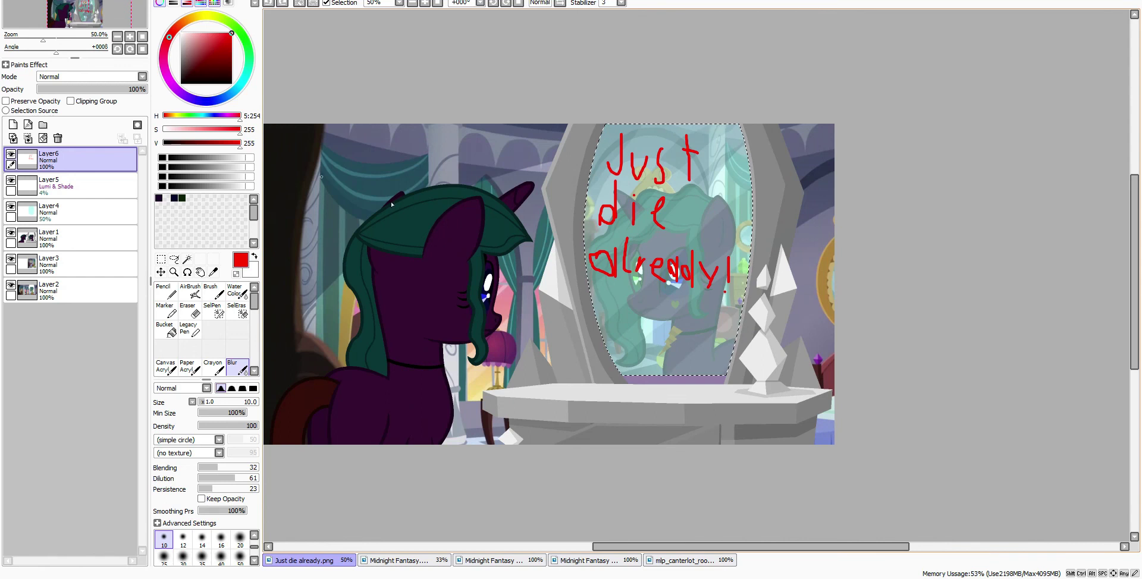
{"action": "left_click", "coordinate": [13, 124]}
{"action": "left_click", "coordinate": [161, 272]}
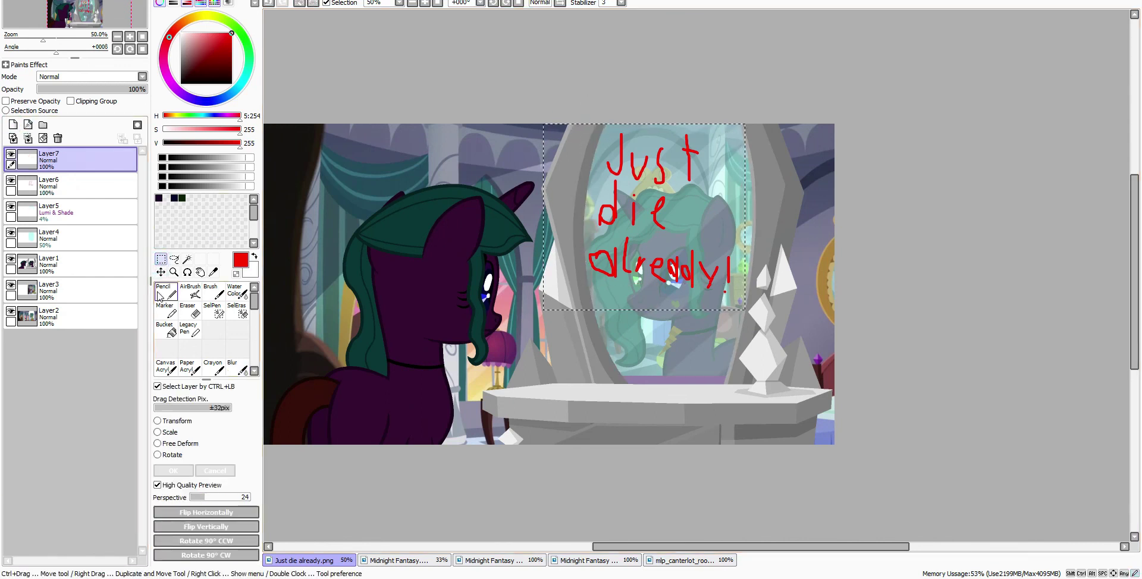
{"action": "key", "text": "ctrl+v"}
{"action": "key", "text": "ctrl+z"}
{"action": "key", "text": "e"}
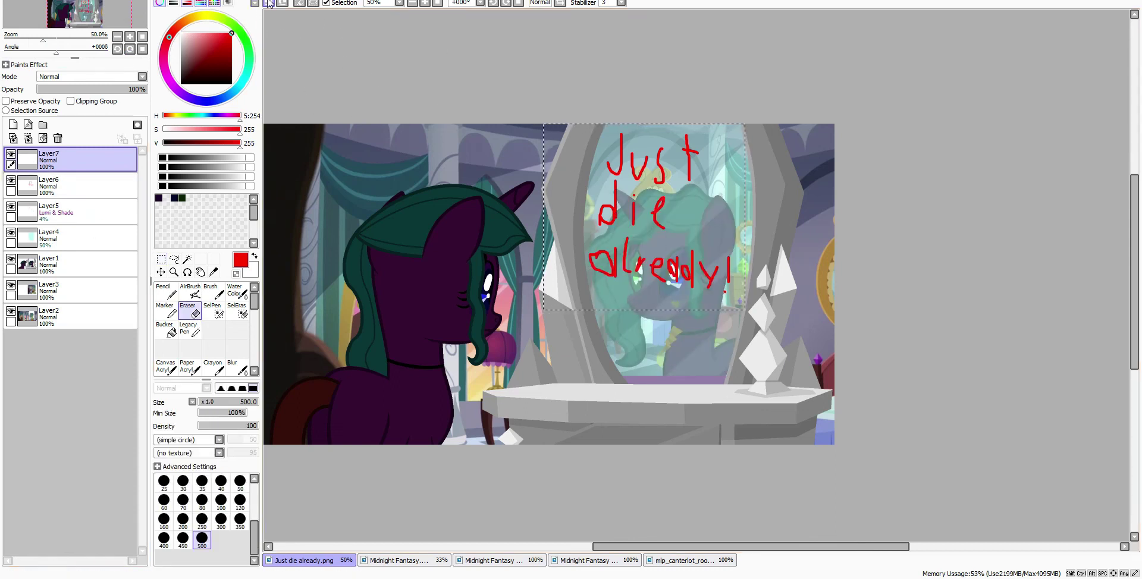
{"action": "scroll", "coordinate": [634, 185], "scroll_direction": "up", "scroll_amount": 2}
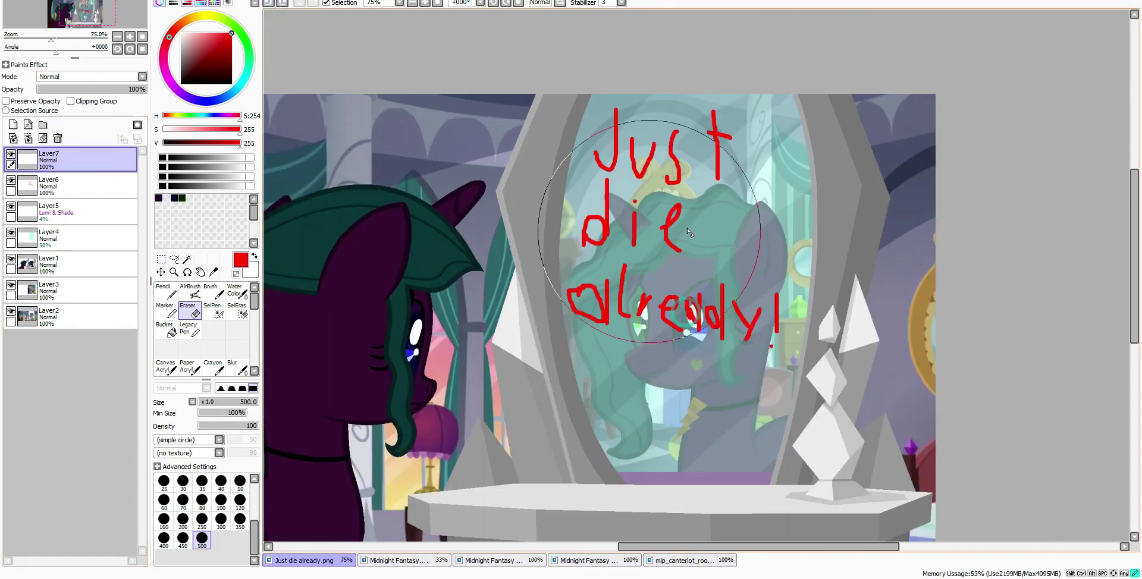
{"action": "left_click", "coordinate": [268, 3]}
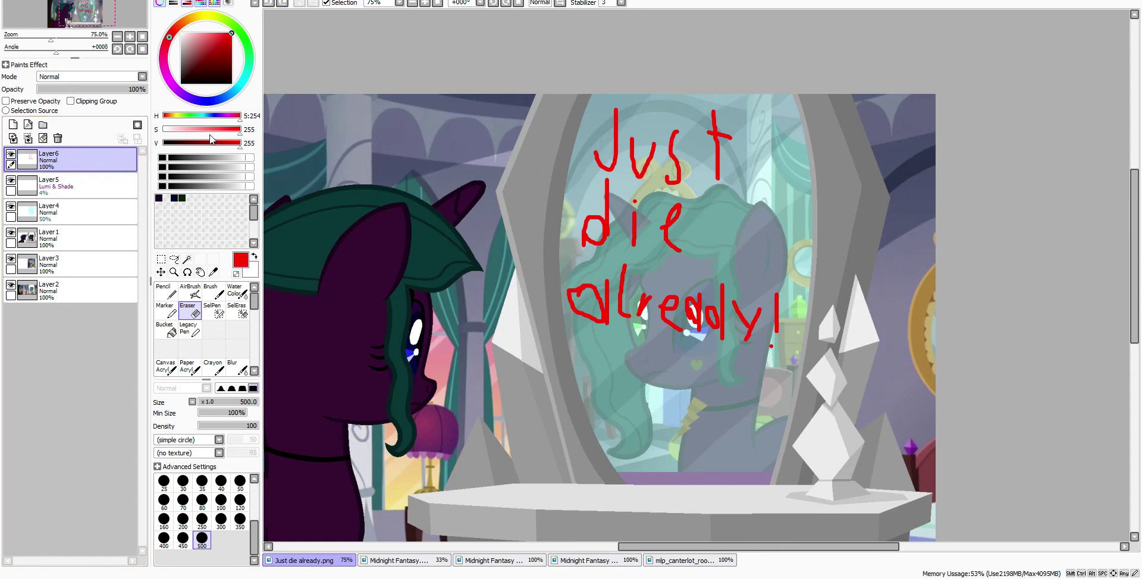
Step: Duplicate the red lettering onto its own layer, shift the copy slightly left, and set the original lettering layer's opacity to 47%
{"action": "key", "text": "m"}
{"action": "key", "text": "ctrl+y"}
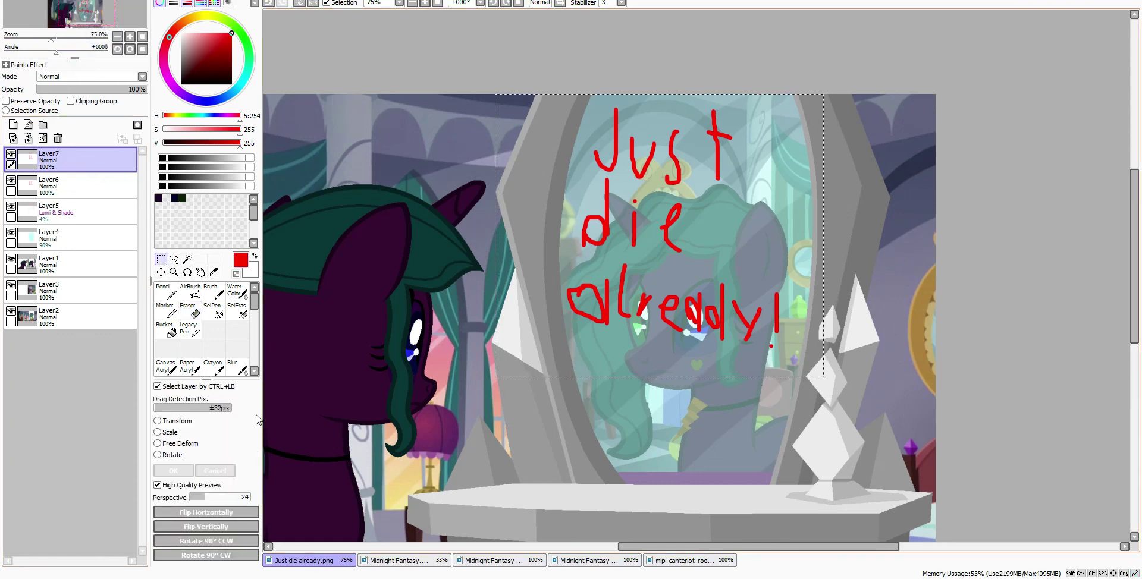
{"action": "key", "text": "ctrl+t"}
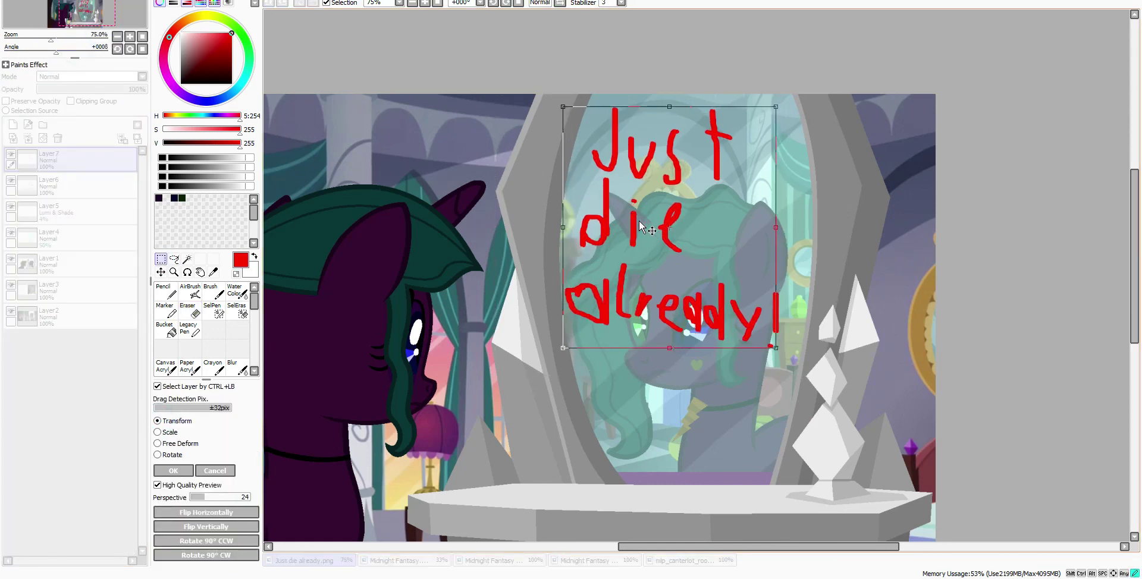
{"action": "key", "text": "Return"}
{"action": "left_click", "coordinate": [83, 186]}
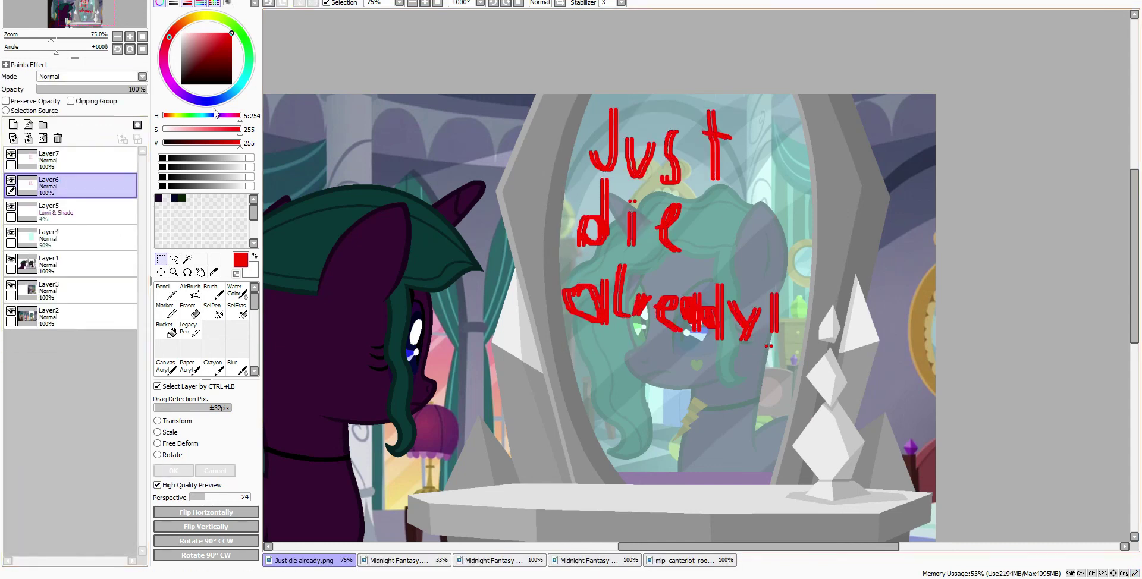
{"action": "left_click_drag", "start_coordinate": [119, 90], "coordinate": [81, 98]}
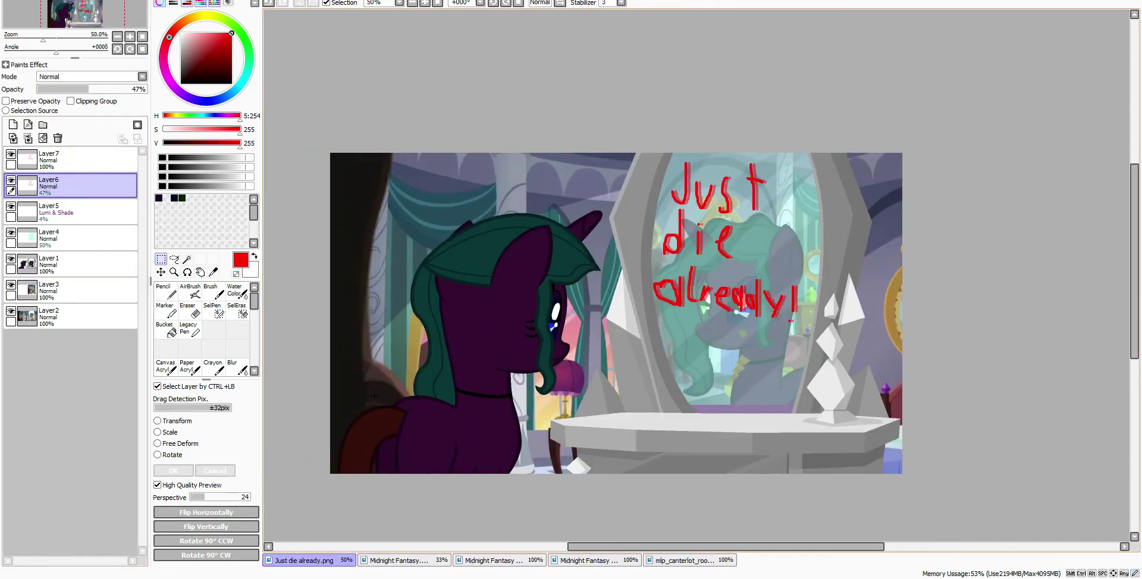
Step: Select the lower eye areas of the pony and of its mirror reflection on Layer1 with the Magic Wand
{"action": "left_click", "coordinate": [48, 264]}
{"action": "left_click", "coordinate": [187, 259]}
{"action": "scroll", "coordinate": [638, 272], "scroll_direction": "up", "scroll_amount": 2}
{"action": "scroll", "coordinate": [637, 252], "scroll_direction": "up", "scroll_amount": 1}
{"action": "scroll", "coordinate": [362, 355], "scroll_direction": "up", "scroll_amount": 2}
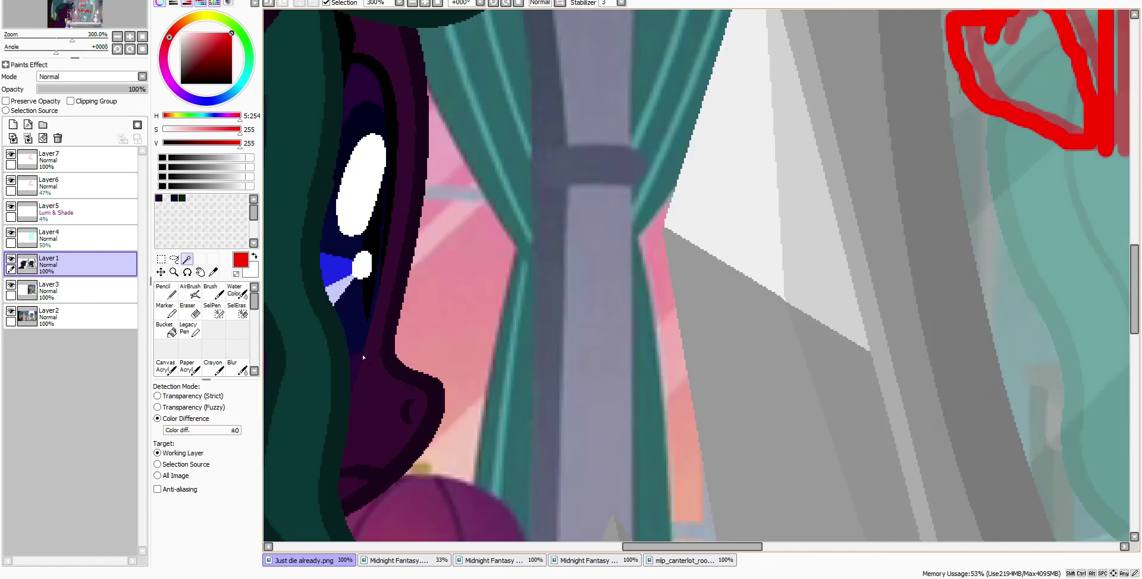
{"action": "scroll", "coordinate": [322, 368], "scroll_direction": "down", "scroll_amount": 2}
{"action": "scroll", "coordinate": [887, 326], "scroll_direction": "up", "scroll_amount": 3}
{"action": "scroll", "coordinate": [888, 327], "scroll_direction": "down", "scroll_amount": 2}
{"action": "scroll", "coordinate": [651, 283], "scroll_direction": "down", "scroll_amount": 2}
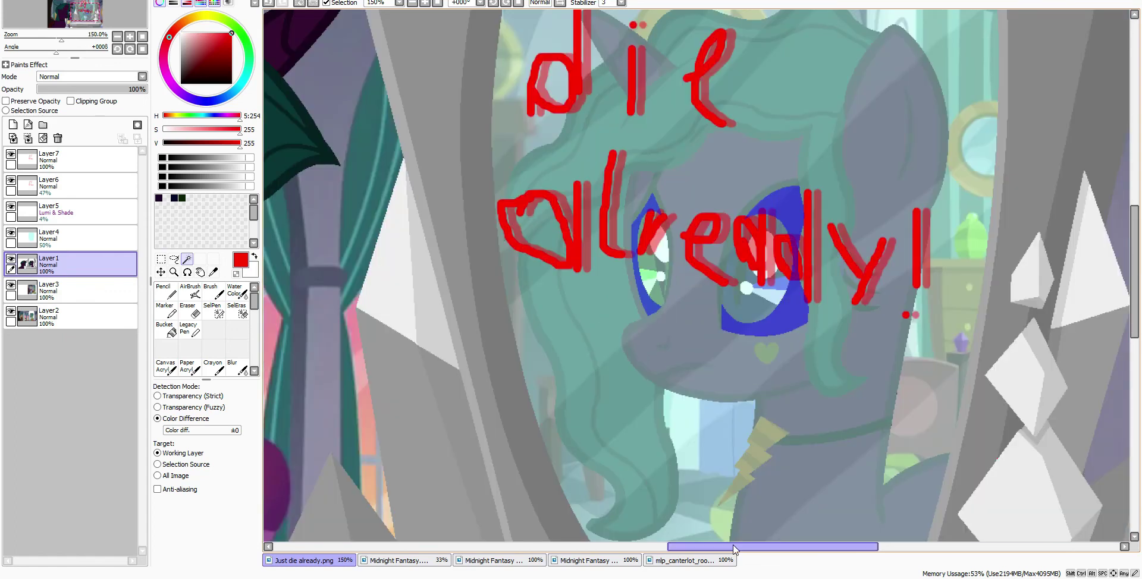
{"action": "scroll", "coordinate": [485, 452], "scroll_direction": "up", "scroll_amount": 1}
{"action": "scroll", "coordinate": [759, 340], "scroll_direction": "right", "scroll_amount": 3}
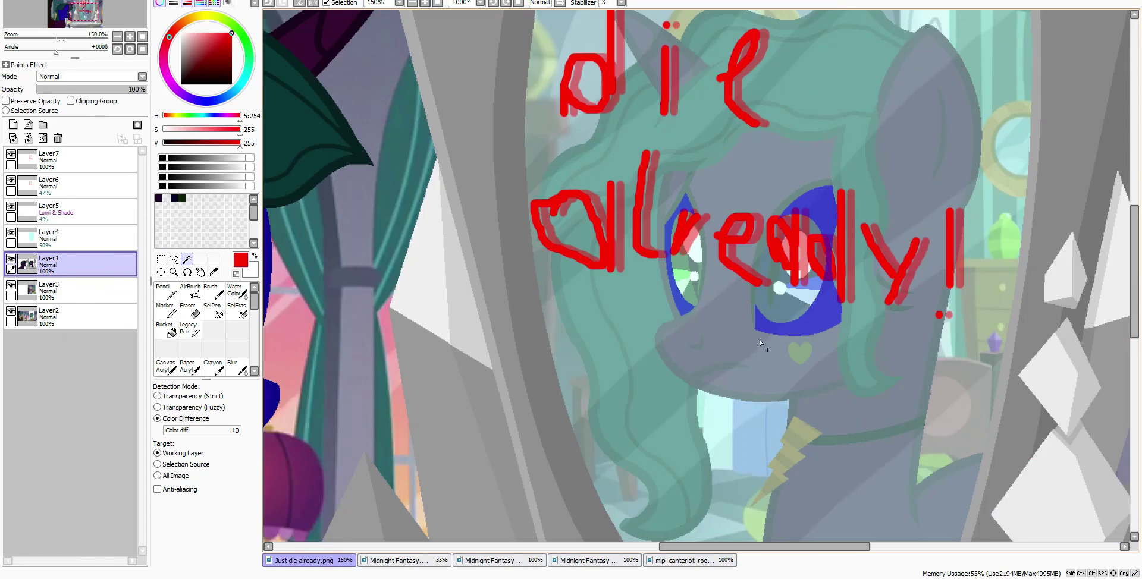
{"action": "scroll", "coordinate": [422, 3], "scroll_direction": "left", "scroll_amount": 3}
Step: Add a new layer and paint light blue tears along the pony's lower eye with the Pencil at size 5
{"action": "left_click", "coordinate": [13, 124]}
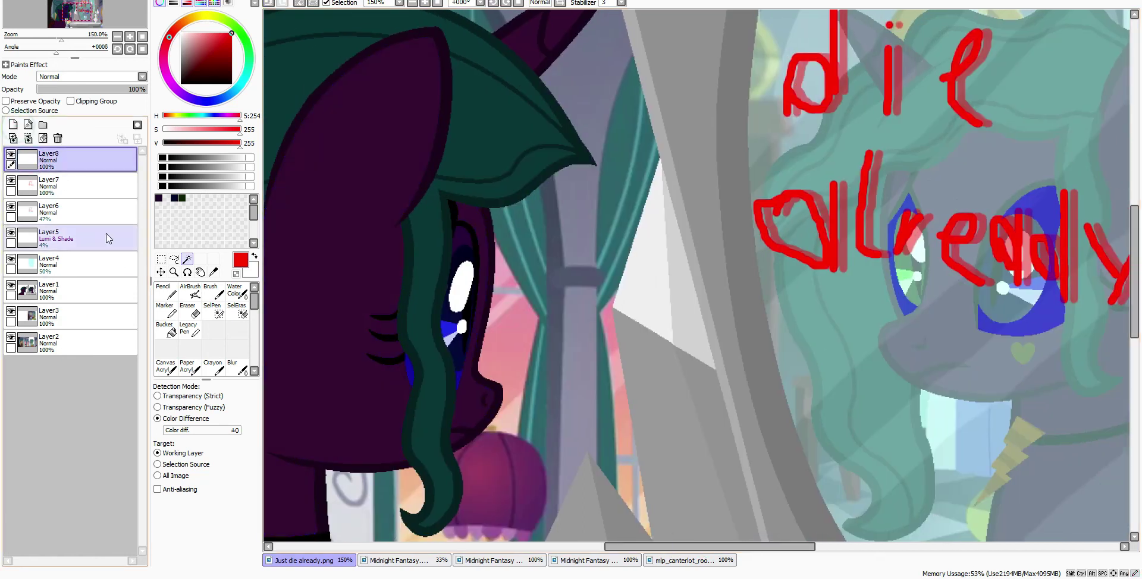
{"action": "left_click", "coordinate": [204, 115]}
{"action": "left_click", "coordinate": [166, 291]}
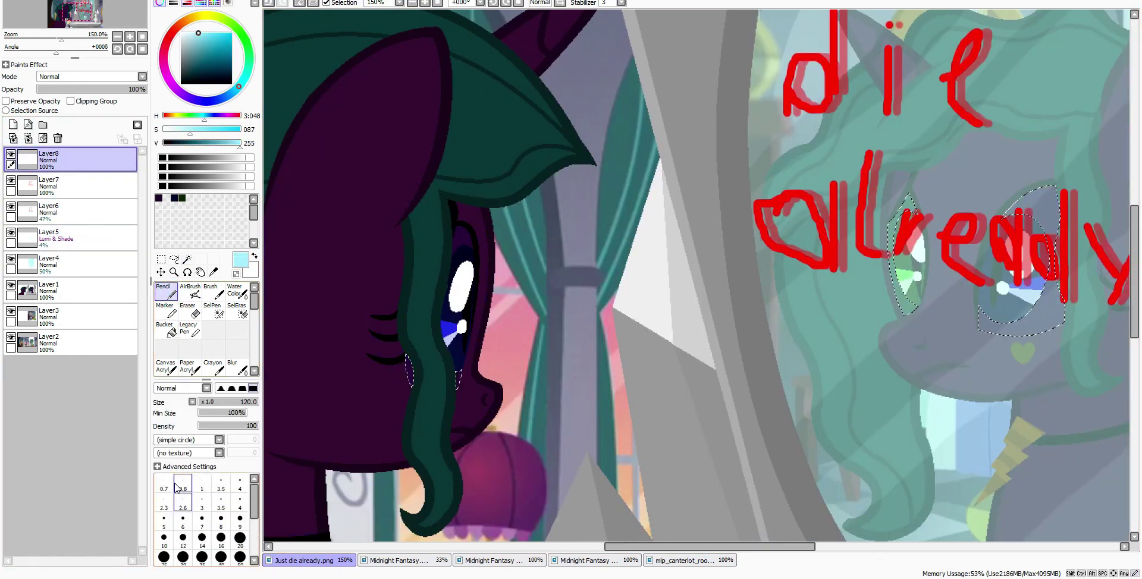
{"action": "scroll", "coordinate": [395, 423], "scroll_direction": "up", "scroll_amount": 5}
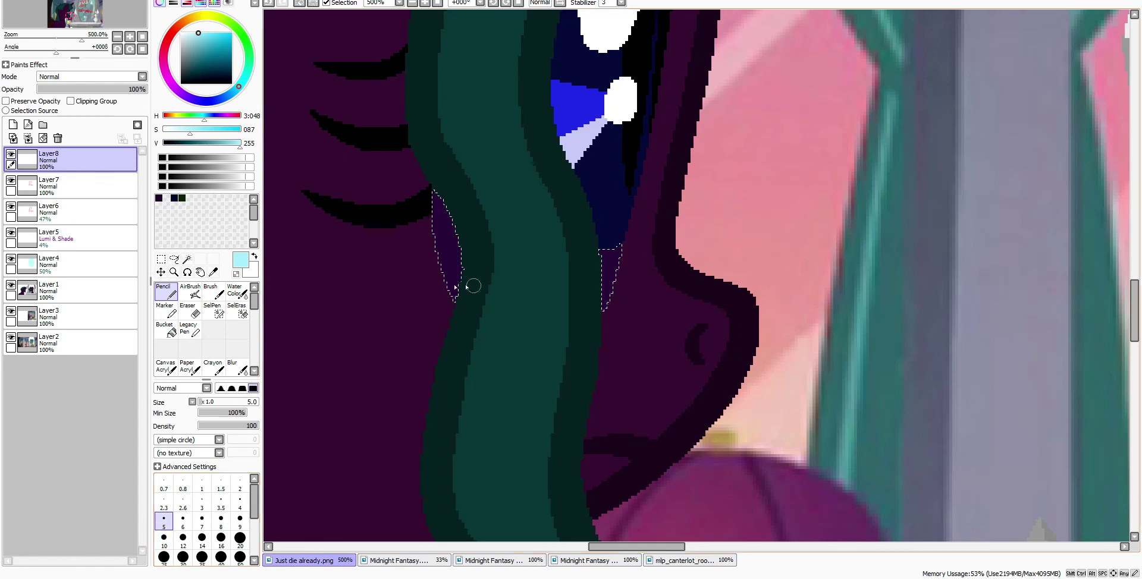
{"action": "scroll", "coordinate": [271, 335], "scroll_direction": "down", "scroll_amount": 5}
{"action": "scroll", "coordinate": [639, 533], "scroll_direction": "right", "scroll_amount": 5}
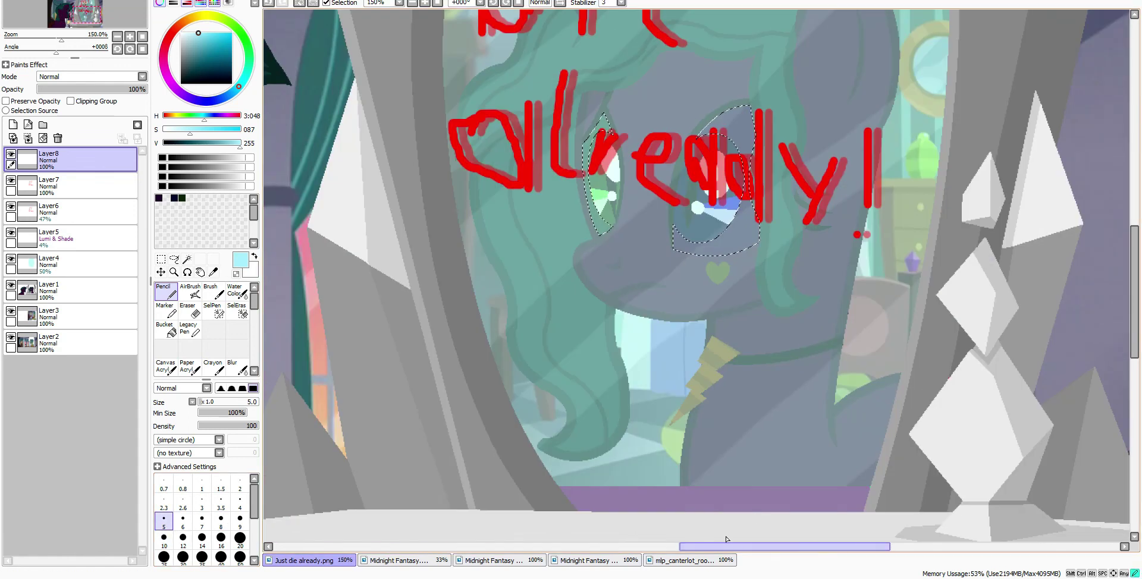
{"action": "scroll", "coordinate": [639, 533], "scroll_direction": "left", "scroll_amount": 5}
Step: Add another layer at 50% opacity and paint light blue tears along the reflection's lower eyes
{"action": "key", "text": "ctrl+shift+n"}
{"action": "scroll", "coordinate": [645, 537], "scroll_direction": "right", "scroll_amount": 1}
{"action": "scroll", "coordinate": [776, 302], "scroll_direction": "up", "scroll_amount": 2}
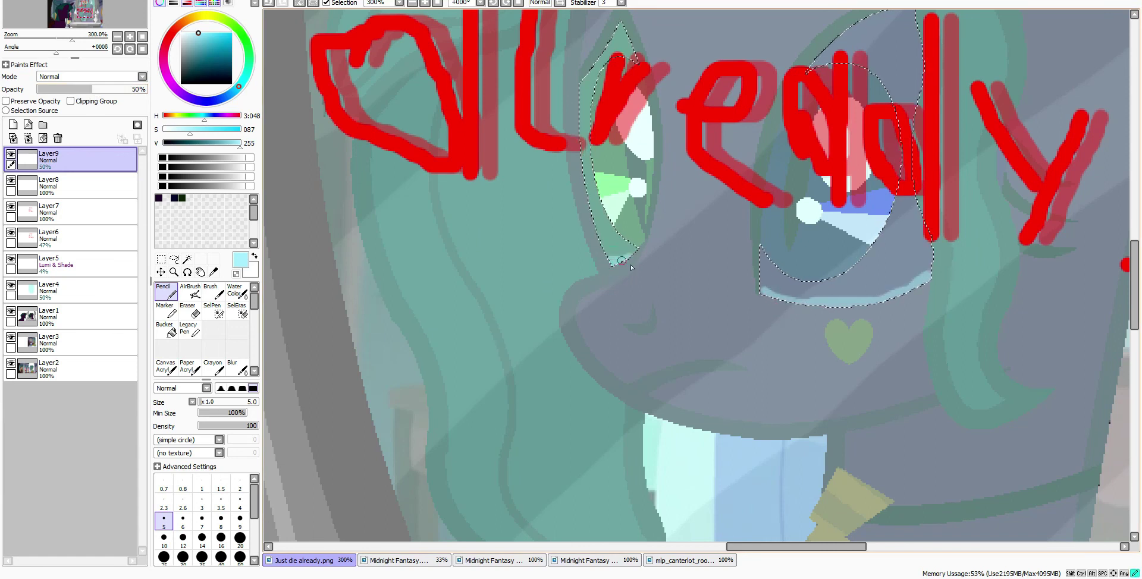
Step: Select the face areas of the pony and its reflection on Layer1 with the Magic Wand
{"action": "scroll", "coordinate": [762, 553], "scroll_direction": "down", "scroll_amount": 3}
{"action": "scroll", "coordinate": [762, 553], "scroll_direction": "left", "scroll_amount": 3}
{"action": "left_click", "coordinate": [48, 315]}
{"action": "left_click", "coordinate": [186, 259]}
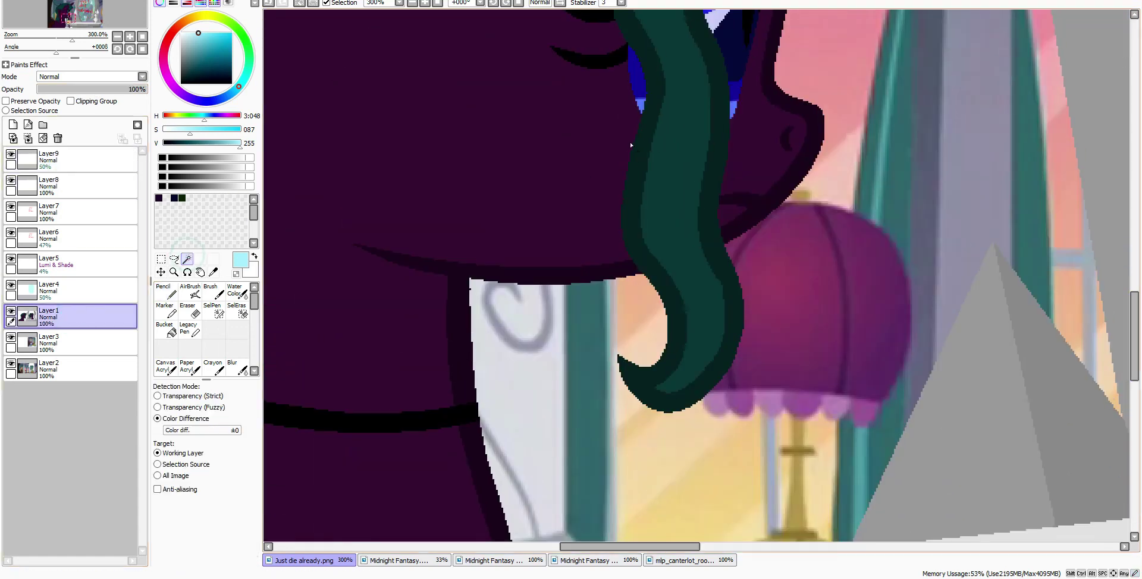
{"action": "scroll", "coordinate": [420, 263], "scroll_direction": "up", "scroll_amount": 2}
{"action": "left_click", "coordinate": [420, 264]}
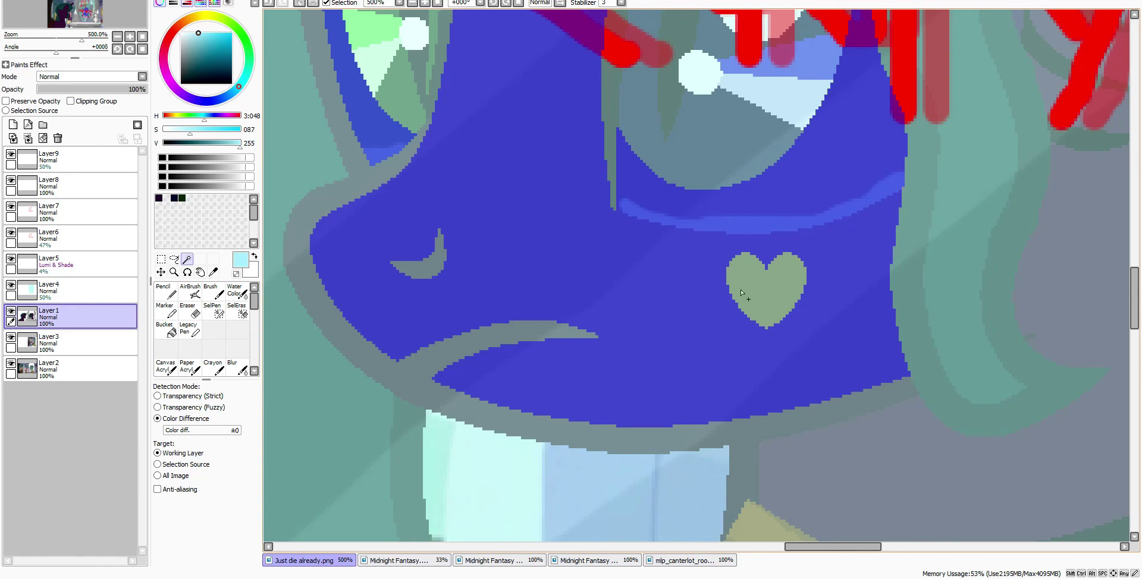
Step: Paint light blue tear streaks down the reflection's cheek with the Pencil, undoing and redrawing unwanted strokes
{"action": "key", "text": "n"}
{"action": "left_click_drag", "start_coordinate": [747, 226], "coordinate": [737, 461]}
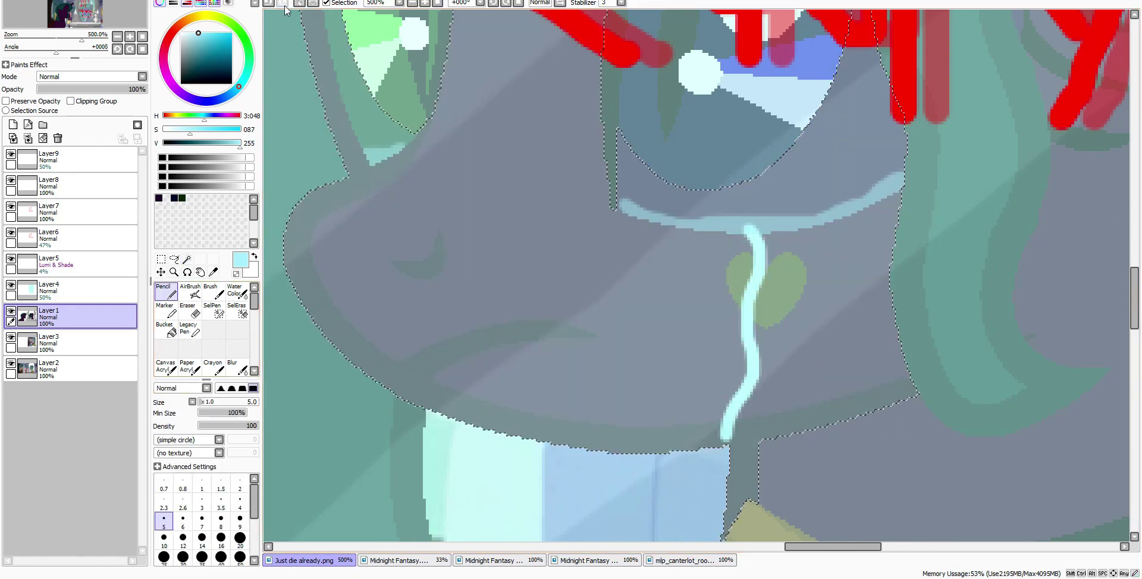
{"action": "key", "text": "ctrl+z"}
{"action": "left_click_drag", "start_coordinate": [656, 222], "coordinate": [620, 451]}
{"action": "left_click_drag", "start_coordinate": [644, 277], "coordinate": [684, 451]}
{"action": "left_click_drag", "start_coordinate": [372, 156], "coordinate": [355, 369]}
{"action": "key", "text": "ctrl+z"}
{"action": "left_click_drag", "start_coordinate": [738, 226], "coordinate": [743, 440]}
{"action": "left_click_drag", "start_coordinate": [748, 285], "coordinate": [791, 437]}
Step: Lower the opacity of the reflection's tear layer to 17%
{"action": "scroll", "coordinate": [695, 274], "scroll_direction": "left", "scroll_amount": 5}
{"action": "left_click", "coordinate": [58, 89]}
{"action": "scroll", "coordinate": [576, 337], "scroll_direction": "down", "scroll_amount": 7}
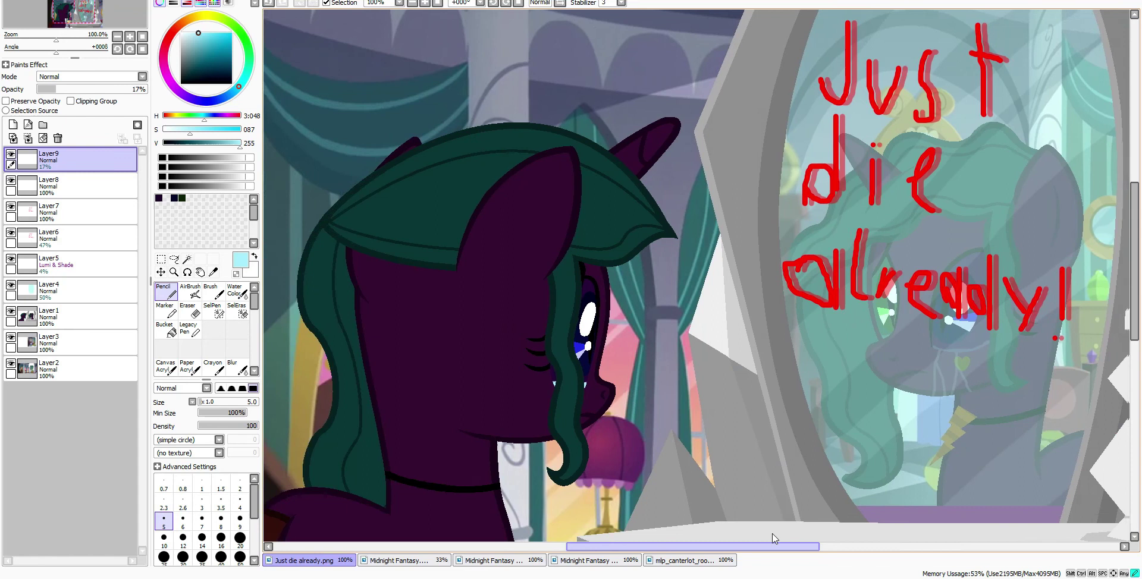
{"action": "scroll", "coordinate": [576, 341], "scroll_direction": "right", "scroll_amount": 1}
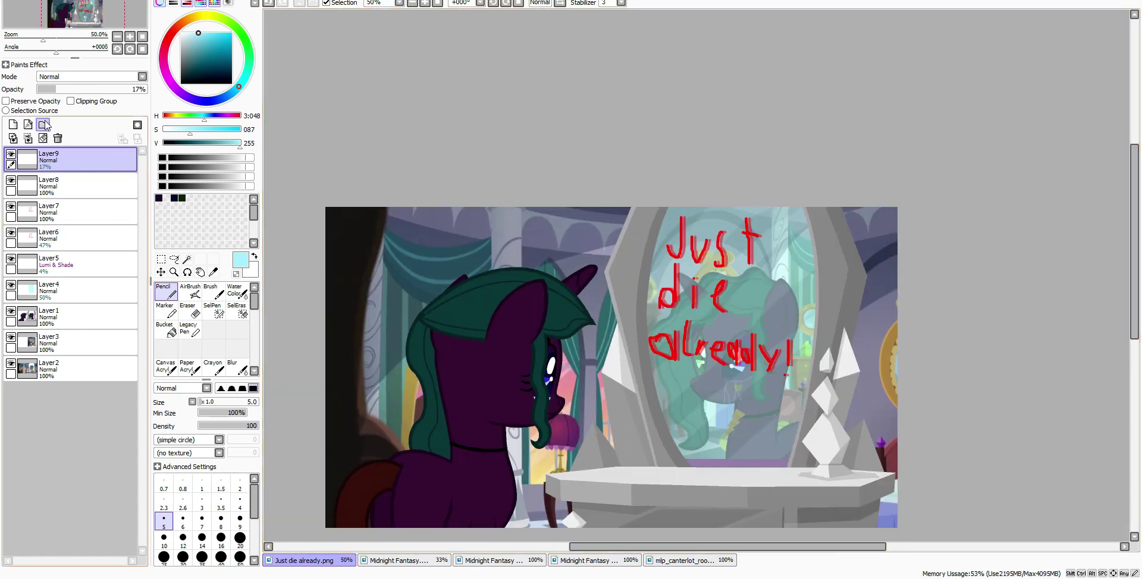
Step: Add a new layer and paint a thick black border around the picture's edges with the Pencil at size 500
{"action": "left_click", "coordinate": [13, 125]}
{"action": "left_click", "coordinate": [159, 198]}
{"action": "left_click", "coordinate": [160, 272]}
{"action": "left_click", "coordinate": [164, 291]}
{"action": "mouse_move", "coordinate": [357, 250]}
{"action": "left_mouse_down"}
{"action": "mouse_move", "coordinate": [917, 383]}
{"action": "mouse_move", "coordinate": [417, 511]}
{"action": "left_mouse_up"}
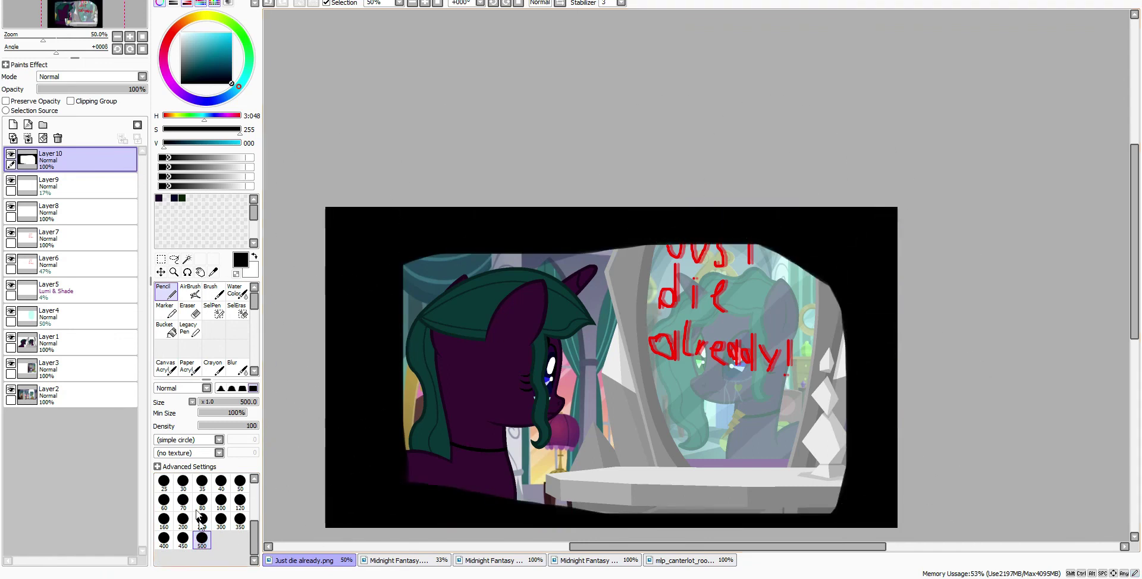
Step: Blur the black border into a soft vignette with the Blur brush at size 500
{"action": "scroll", "coordinate": [204, 565], "scroll_direction": "down", "scroll_amount": 3}
{"action": "left_click", "coordinate": [203, 562]}
{"action": "mouse_move", "coordinate": [380, 464]}
{"action": "left_mouse_down"}
{"action": "mouse_move", "coordinate": [831, 247]}
{"action": "mouse_move", "coordinate": [606, 159]}
{"action": "mouse_move", "coordinate": [354, 334]}
{"action": "mouse_move", "coordinate": [533, 297]}
{"action": "left_mouse_up"}
{"action": "scroll", "coordinate": [505, 294], "scroll_direction": "down", "scroll_amount": 1}
Step: Copy the crescent moon and heart mark from its Midnight Fantasy document into a new layer of Just die already.png
{"action": "left_click", "coordinate": [582, 560]}
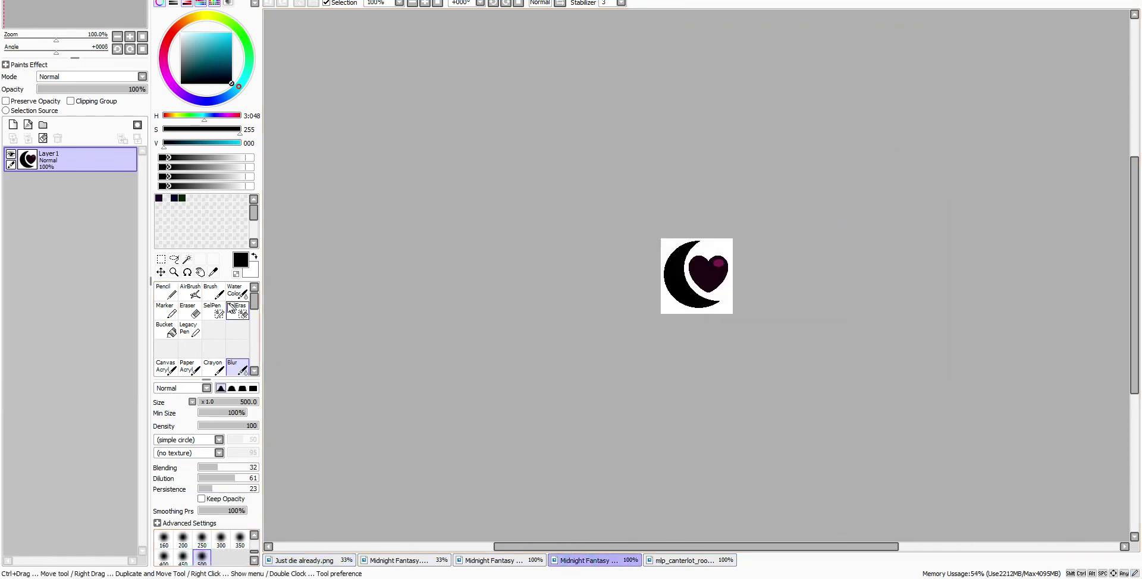
{"action": "key", "text": "w"}
{"action": "left_click", "coordinate": [303, 560]}
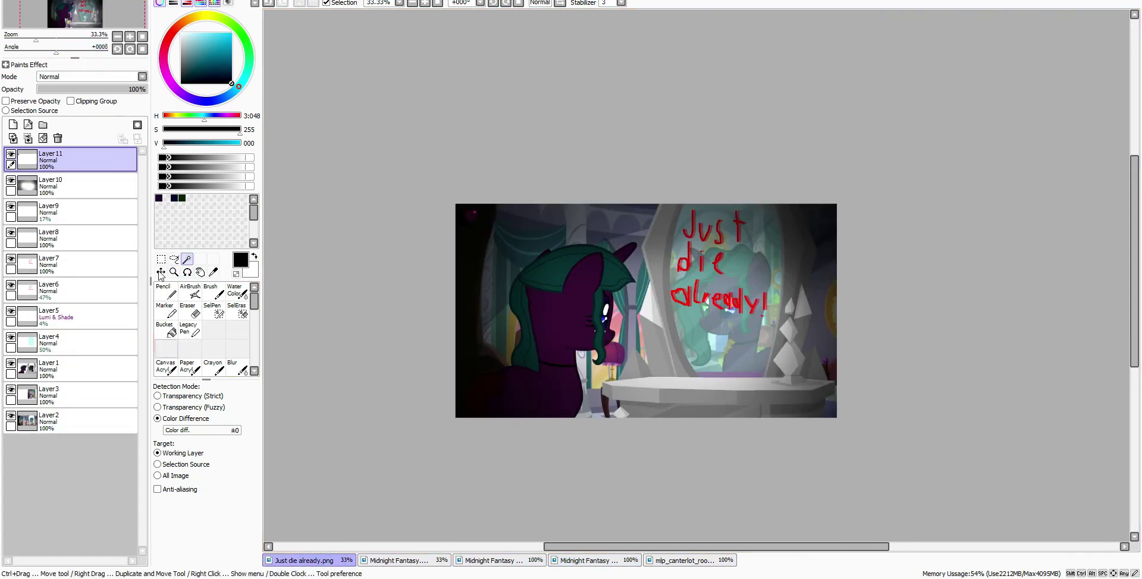
{"action": "key", "text": "ctrl+t"}
{"action": "scroll", "coordinate": [521, 394], "scroll_direction": "up", "scroll_amount": 4}
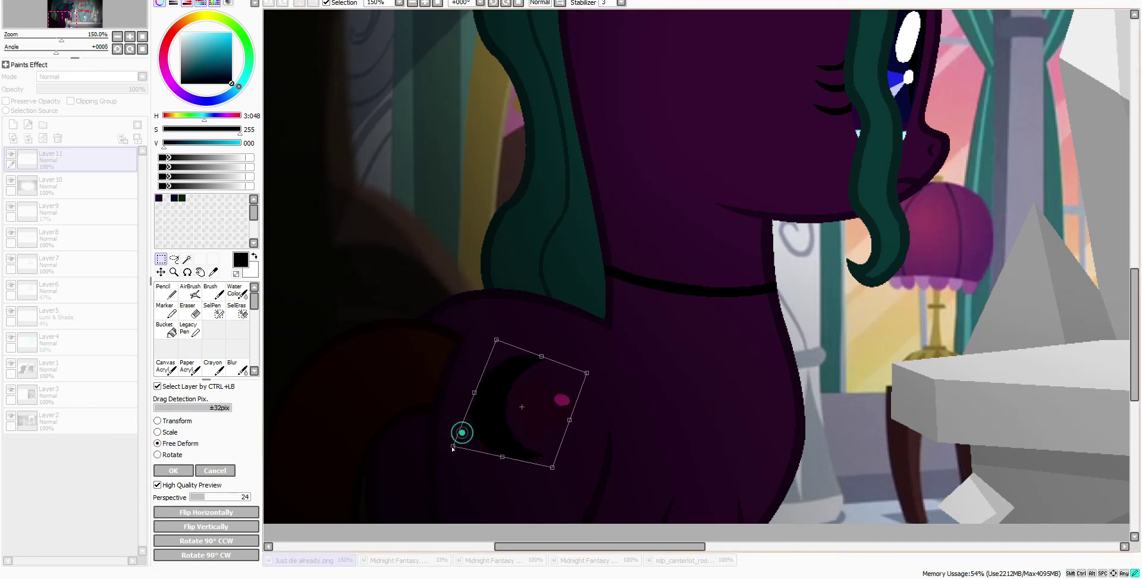
{"action": "key", "text": "Escape"}
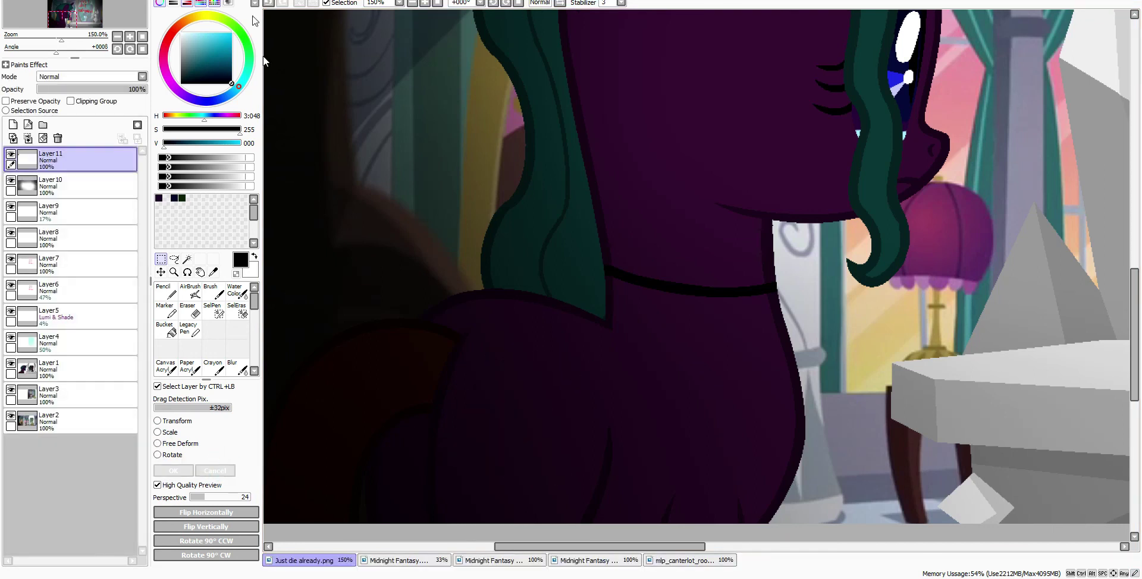
Step: Transform the crescent moon and heart mark so it sits on the pony's flank
{"action": "left_click_drag", "start_coordinate": [61, 37], "coordinate": [42, 37]}
{"action": "left_click", "coordinate": [158, 420]}
{"action": "scroll", "coordinate": [481, 339], "scroll_direction": "up", "scroll_amount": 3}
{"action": "left_click_drag", "start_coordinate": [503, 357], "coordinate": [535, 381]}
{"action": "key", "text": "Return"}
Step: Move the mark's layer down the stack to directly above Layer1
{"action": "scroll", "coordinate": [535, 331], "scroll_direction": "up", "scroll_amount": 2}
{"action": "scroll", "coordinate": [632, 547], "scroll_direction": "down", "scroll_amount": 4}
{"action": "left_click_drag", "start_coordinate": [71, 159], "coordinate": [70, 342]}
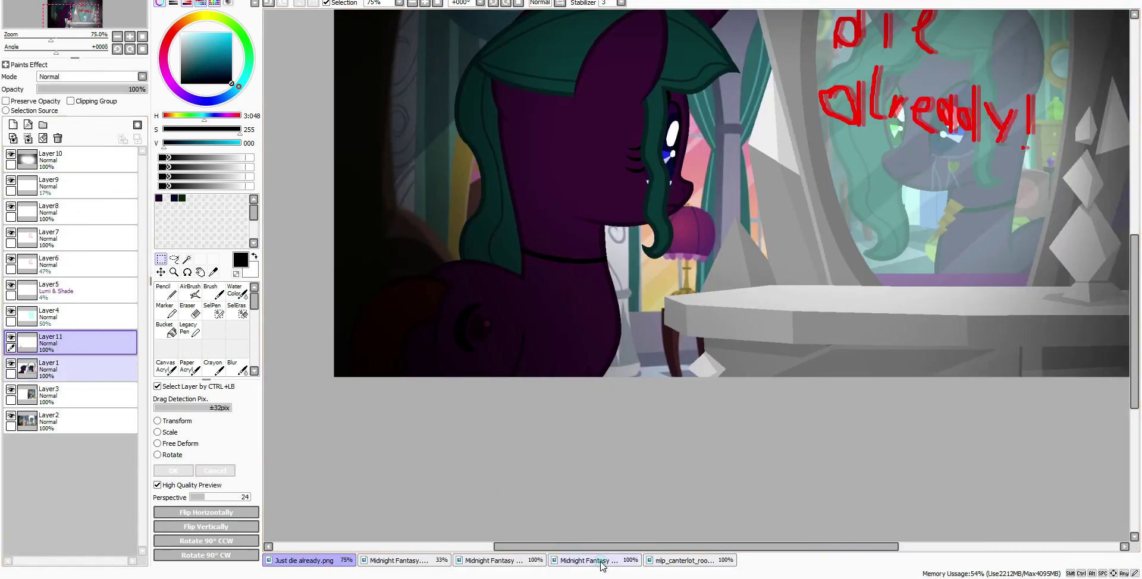
Step: Copy the magenta wing from its Midnight Fantasy document into a new layer of Just die already.png
{"action": "left_click", "coordinate": [500, 561]}
{"action": "left_click", "coordinate": [187, 259]}
{"action": "scroll", "coordinate": [381, 129], "scroll_direction": "up", "scroll_amount": 5}
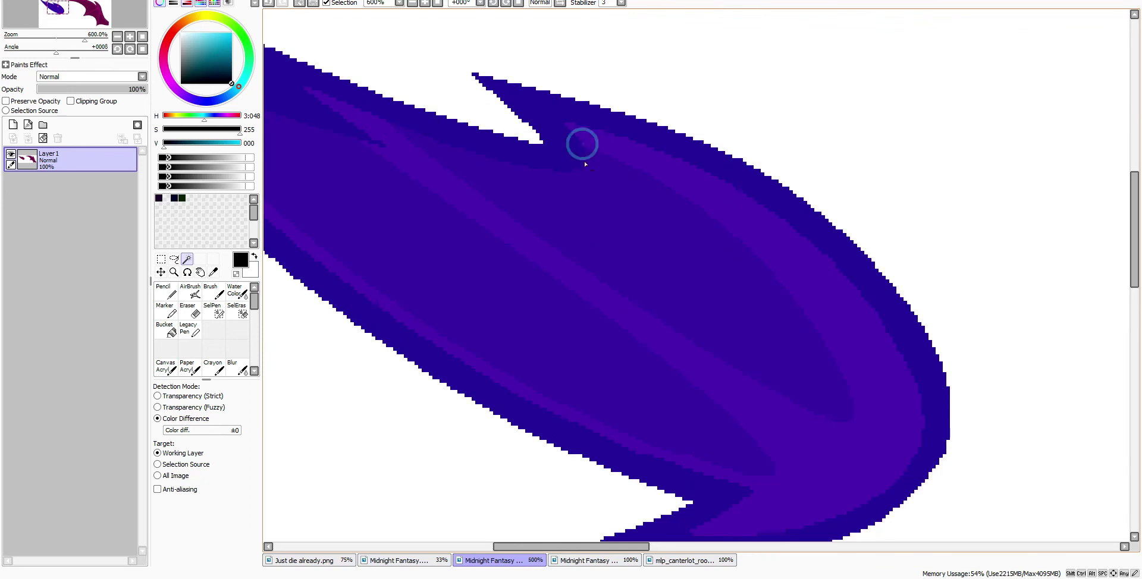
{"action": "scroll", "coordinate": [585, 164], "scroll_direction": "down", "scroll_amount": 2}
{"action": "left_click", "coordinate": [80, 41]}
{"action": "left_click", "coordinate": [303, 561]}
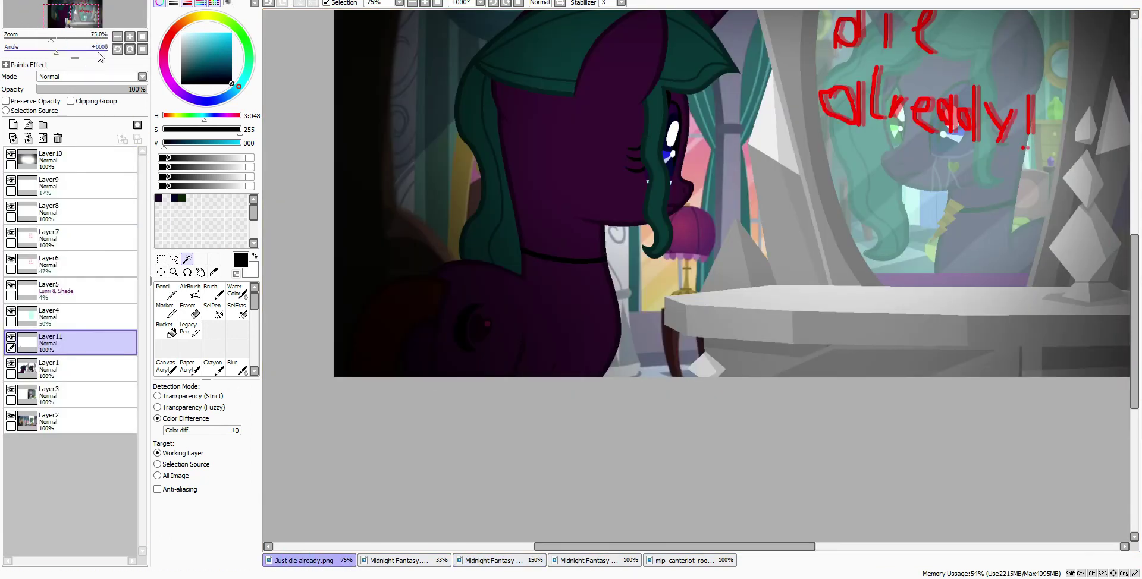
{"action": "left_click", "coordinate": [60, 51]}
{"action": "scroll", "coordinate": [284, 284], "scroll_direction": "down", "scroll_amount": 1}
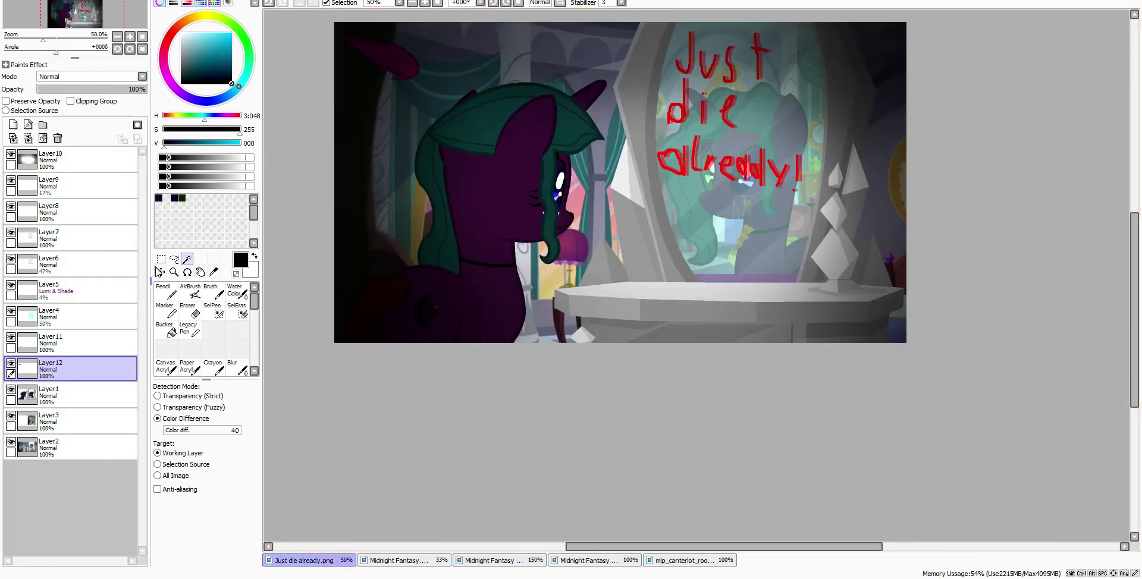
Step: Transform the wing so it sits on the pony's back and move its layer directly above Layer11
{"action": "key", "text": "ctrl+t"}
{"action": "scroll", "coordinate": [462, 289], "scroll_direction": "up", "scroll_amount": 4}
{"action": "left_click_drag", "start_coordinate": [71, 365], "coordinate": [71, 337]}
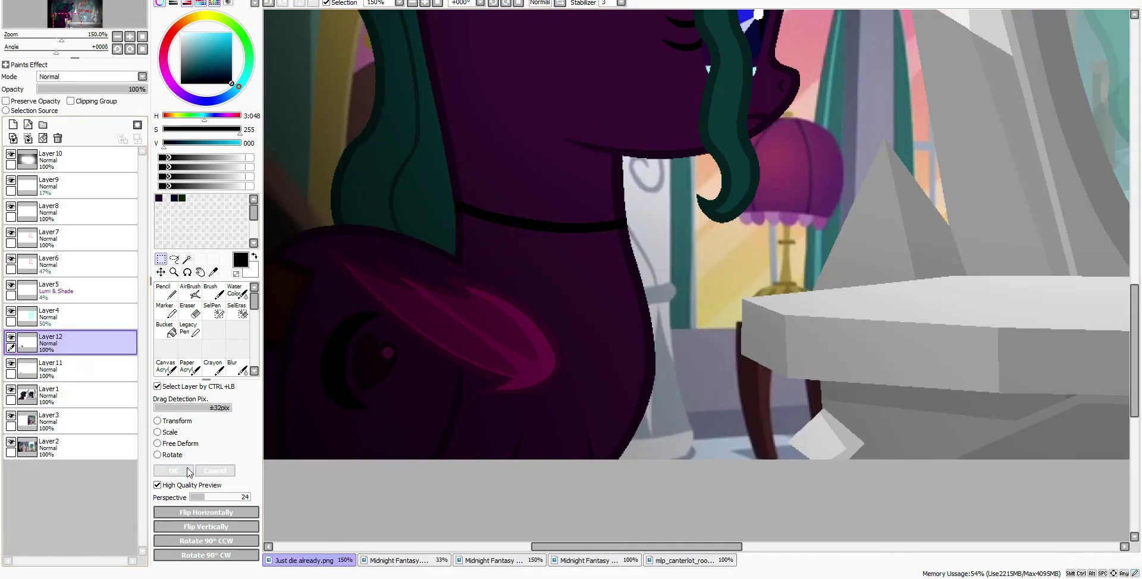
{"action": "key", "text": "ctrl+t"}
{"action": "left_click_drag", "start_coordinate": [305, 404], "coordinate": [278, 412]}
Step: Paste a second copy of the wing and transform it, flipped horizontally, onto the back of the pony's mirror reflection
{"action": "key", "text": "ctrl+v"}
{"action": "scroll", "coordinate": [610, 439], "scroll_direction": "down", "scroll_amount": 3}
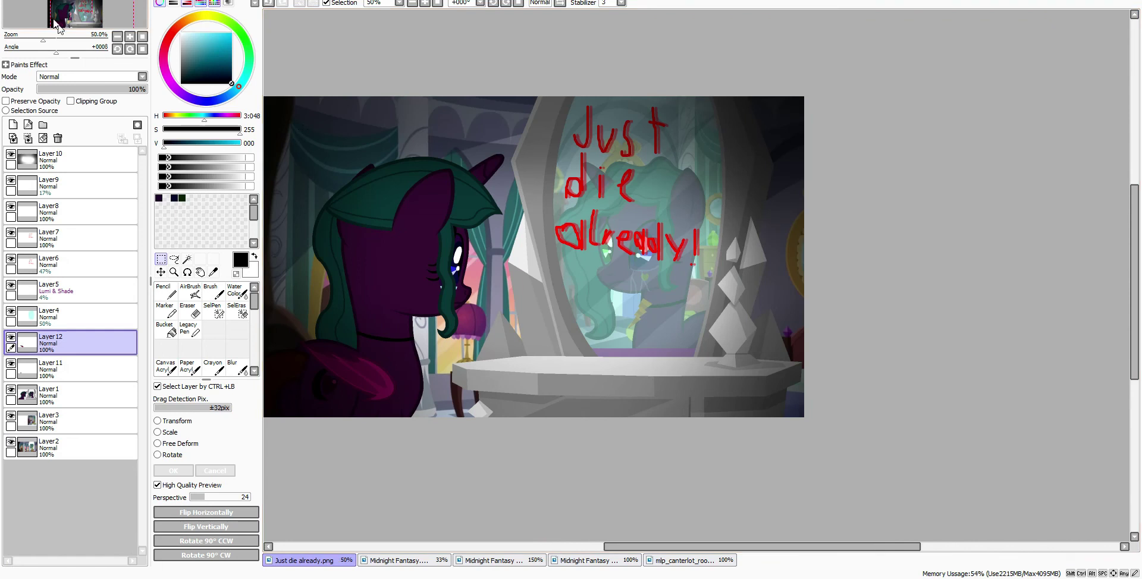
{"action": "left_click_drag", "start_coordinate": [292, 145], "coordinate": [676, 319]}
{"action": "scroll", "coordinate": [675, 319], "scroll_direction": "up", "scroll_amount": 3}
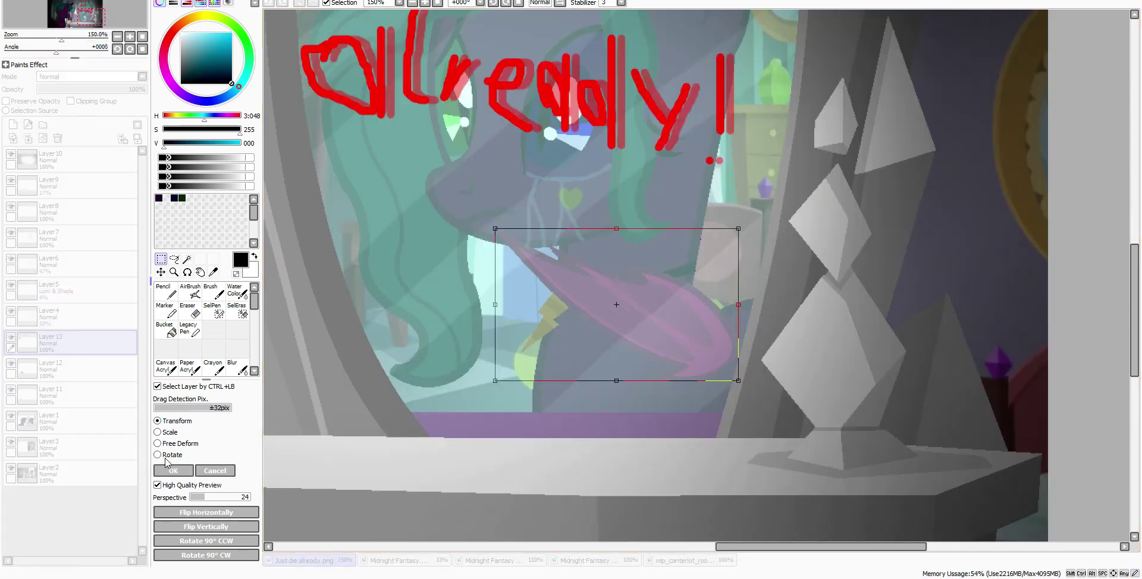
{"action": "left_click_drag", "start_coordinate": [583, 327], "coordinate": [759, 351]}
{"action": "left_click", "coordinate": [173, 470]}
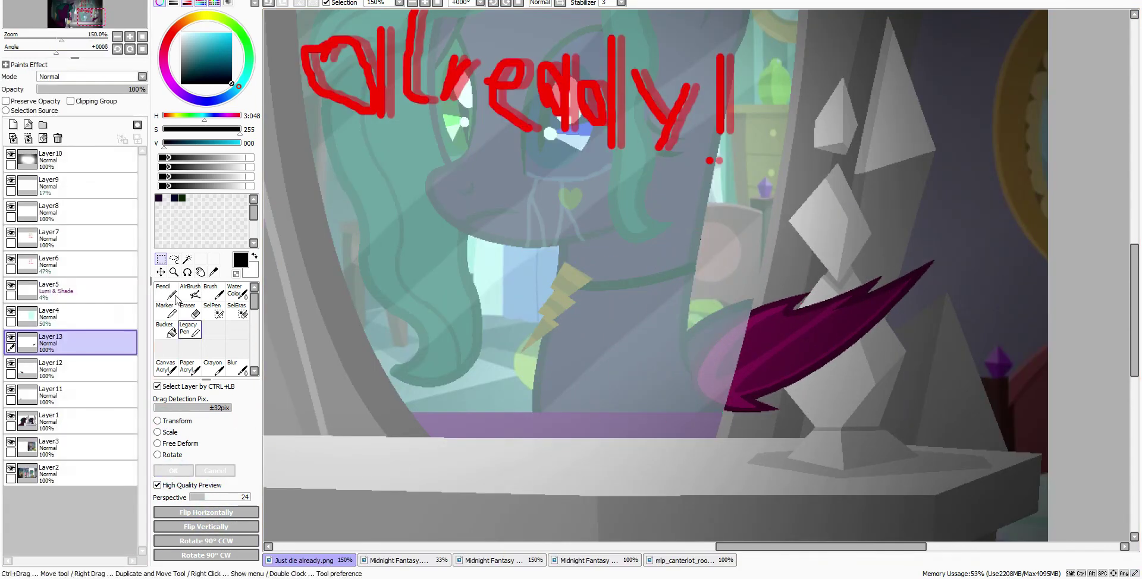
Step: Select the mirror frame and crystal area on Layer1 and erase the reflected wing's overlap from Layer13 with the Eraser at size 500
{"action": "left_click", "coordinate": [71, 421]}
{"action": "scroll", "coordinate": [619, 411], "scroll_direction": "up", "scroll_amount": 3}
{"action": "left_click", "coordinate": [619, 411]}
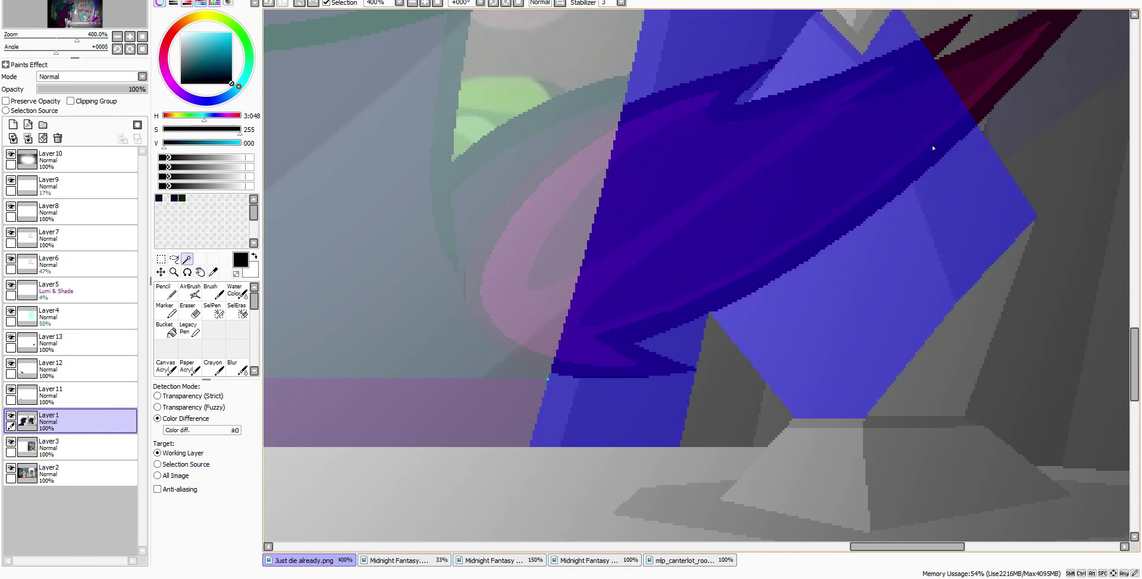
{"action": "scroll", "coordinate": [620, 412], "scroll_direction": "down", "scroll_amount": 2}
{"action": "left_click", "coordinate": [71, 369]}
{"action": "left_click", "coordinate": [187, 317]}
{"action": "left_click", "coordinate": [71, 344]}
{"action": "left_click", "coordinate": [740, 357]}
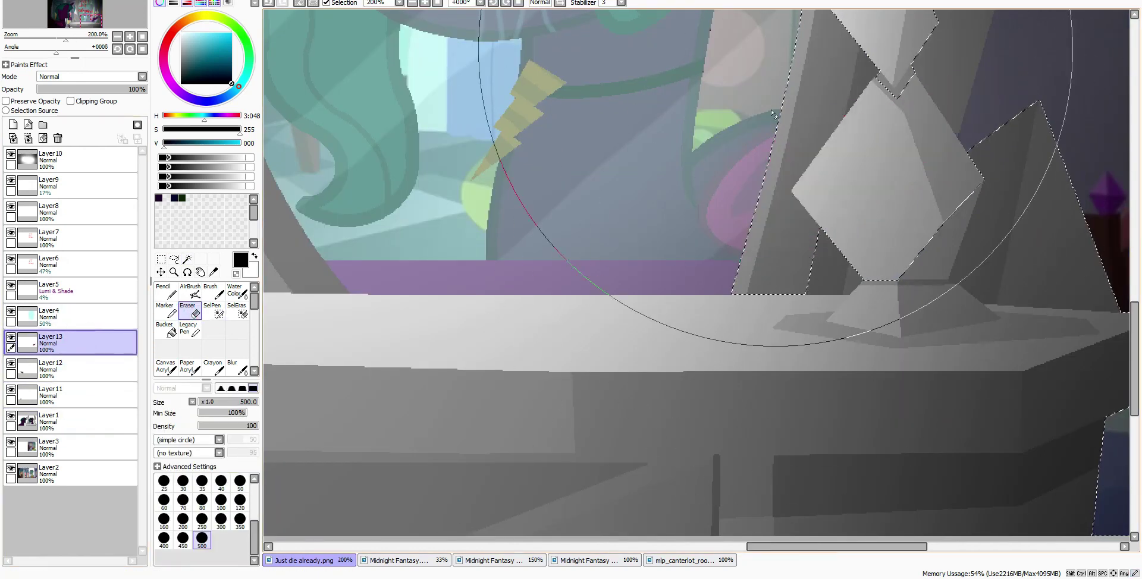
{"action": "scroll", "coordinate": [723, 400], "scroll_direction": "down", "scroll_amount": 4}
{"action": "scroll", "coordinate": [698, 541], "scroll_direction": "down", "scroll_amount": 2}
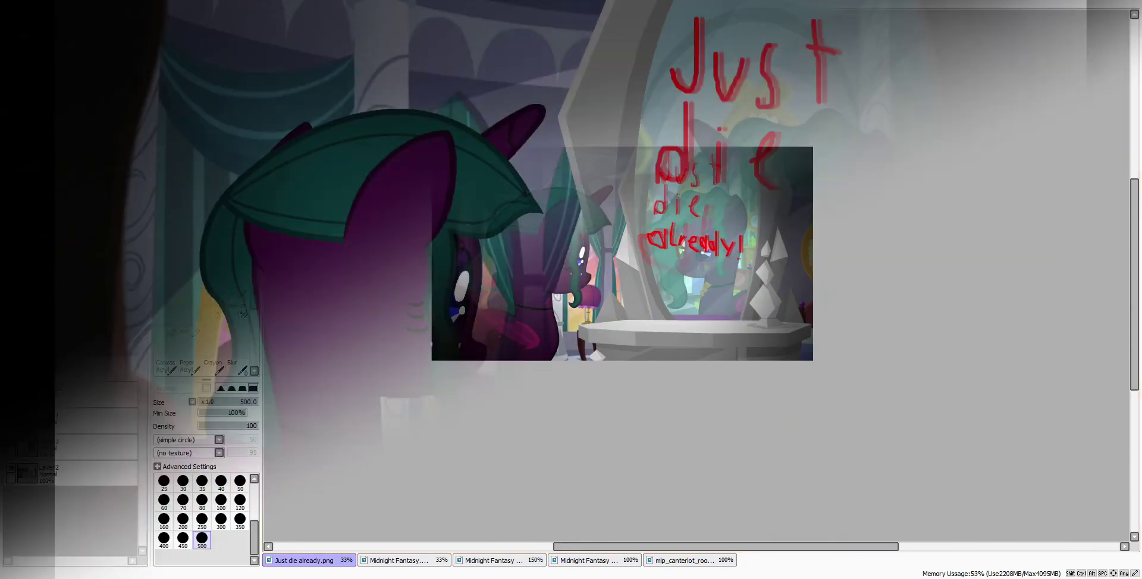